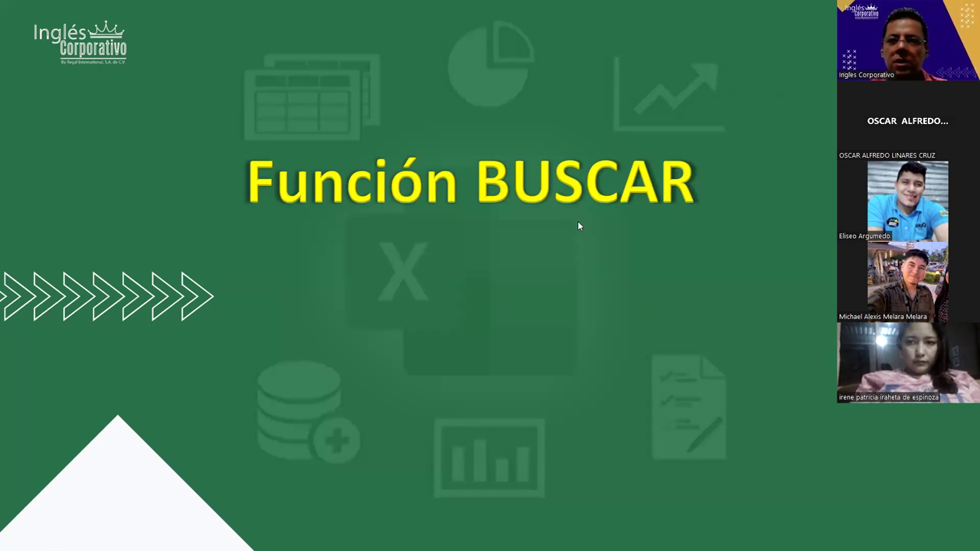
Step: Advance the slideshow from the Función BUSCAR title slide to the Objetivo slide
click(578, 224)
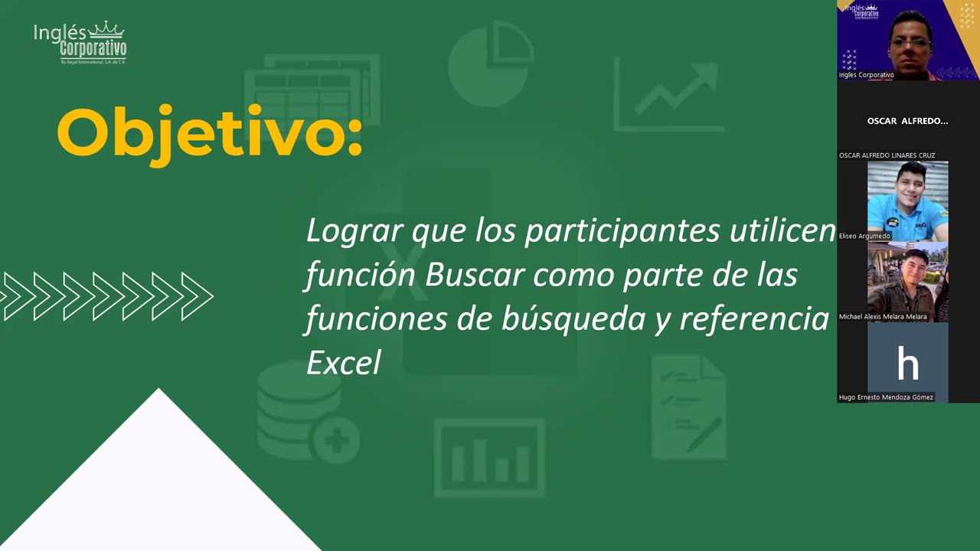
Step: Switch to the Sesión 4 Excel Intermedio workbook's reference-types sheet
key(alt+Tab)
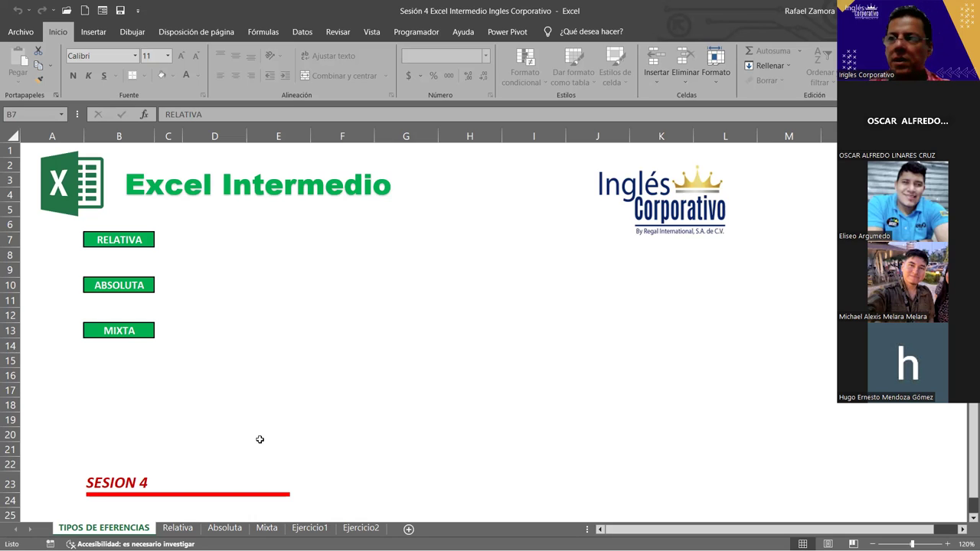
Step: Open the Relativa sheet and select C2, the first TOTAL cell
click(176, 528)
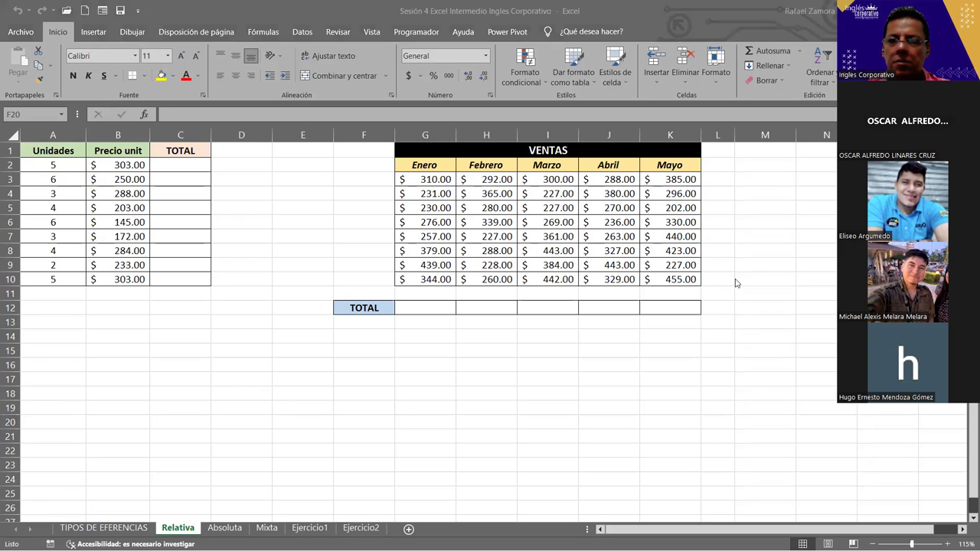
click(193, 165)
click(194, 164)
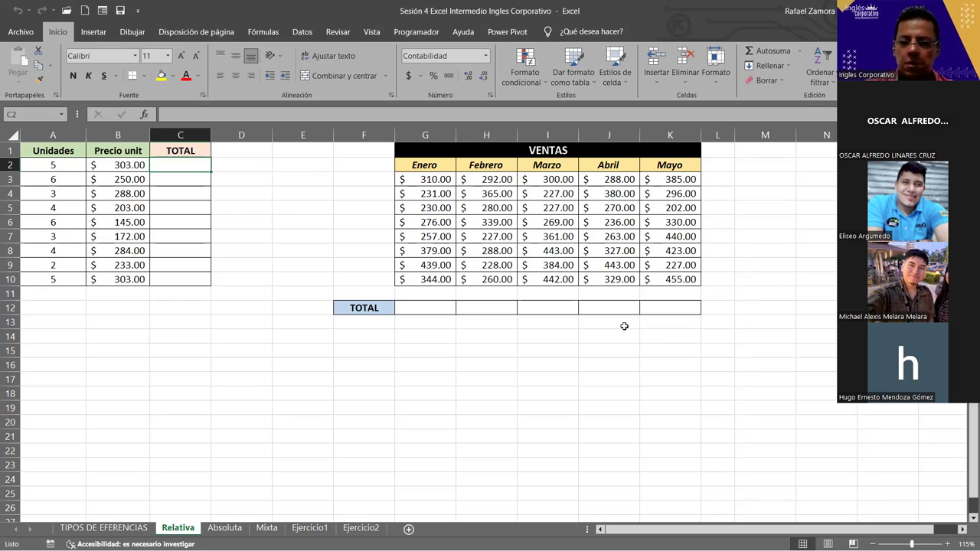
Step: Enter =A2*B2 in C2 and fill it down through C10
text(=)
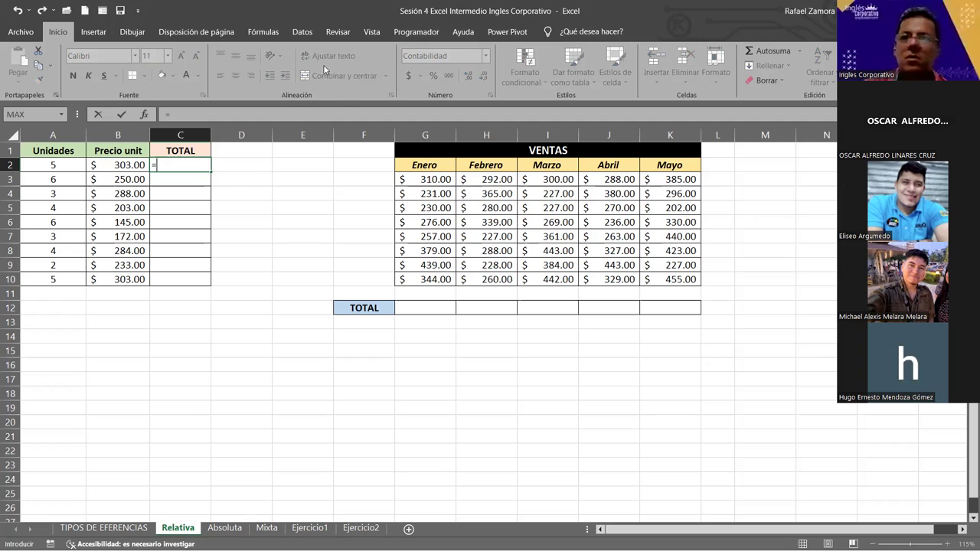
click(65, 163)
text(*)
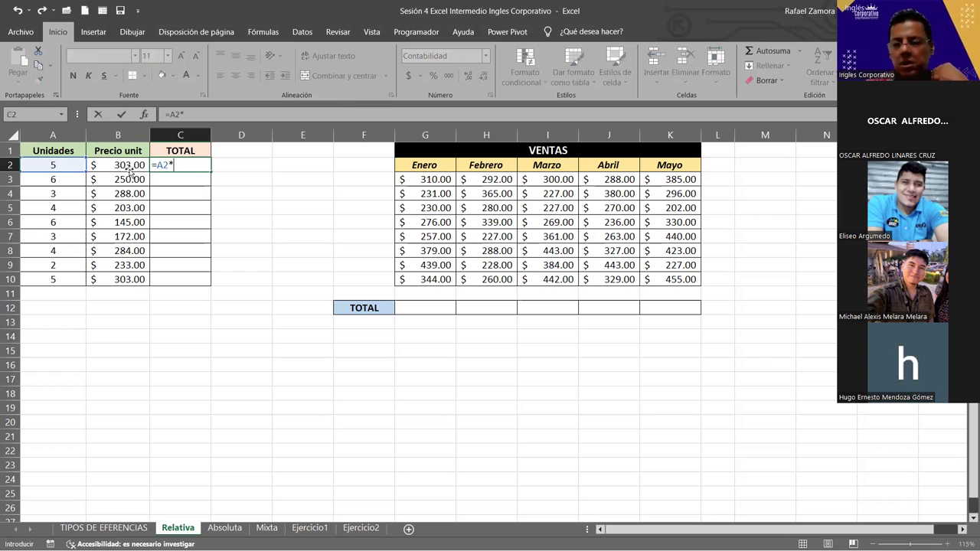
click(130, 170)
key(Return)
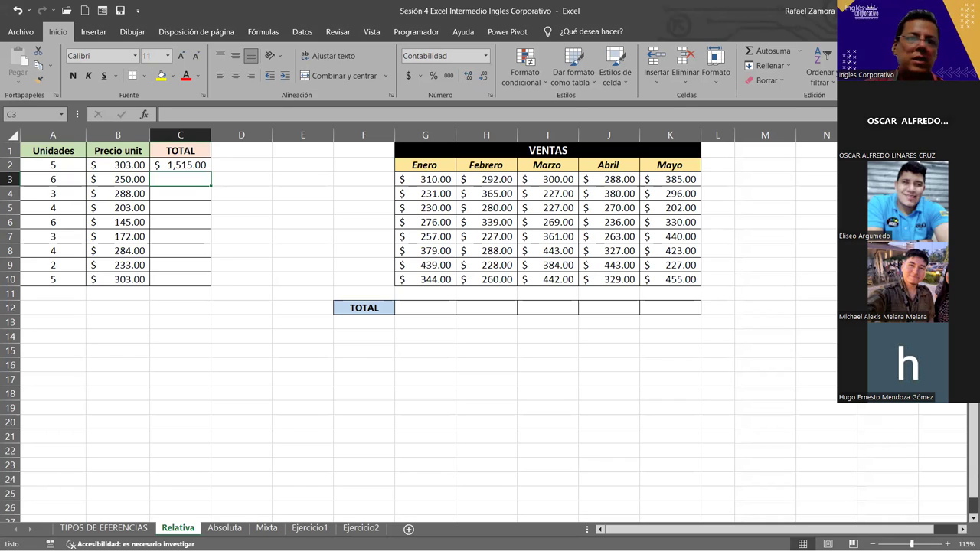
click(207, 168)
drag(211, 254, 208, 285)
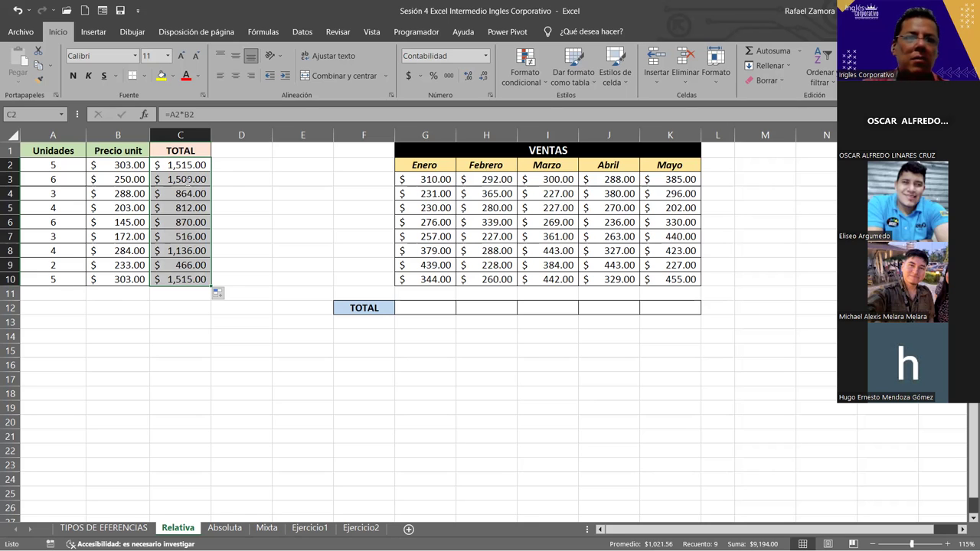
double_click(189, 179)
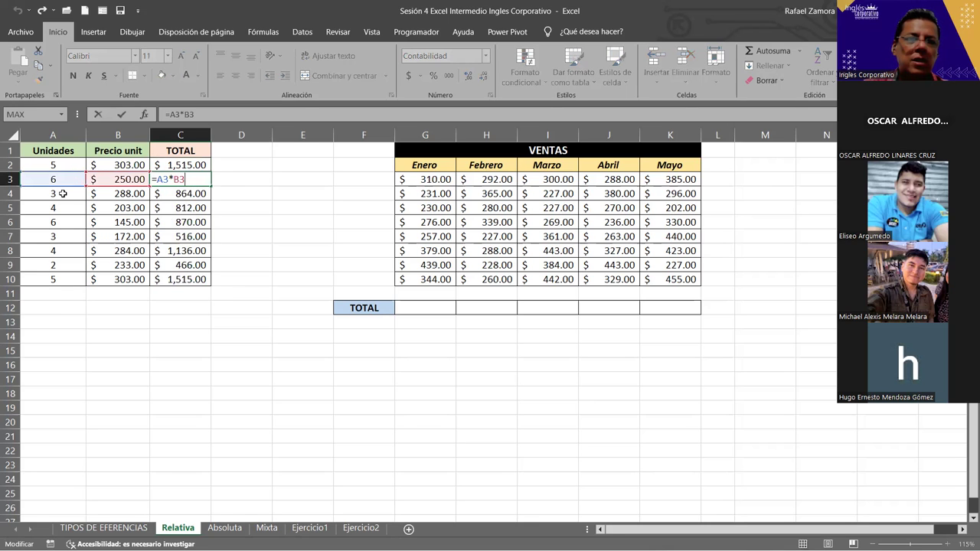
double_click(177, 191)
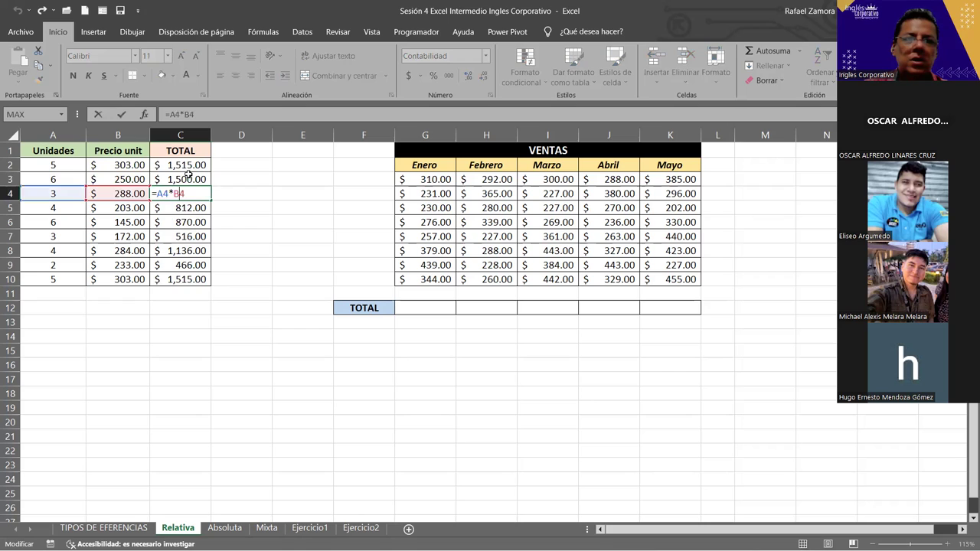
key(Escape)
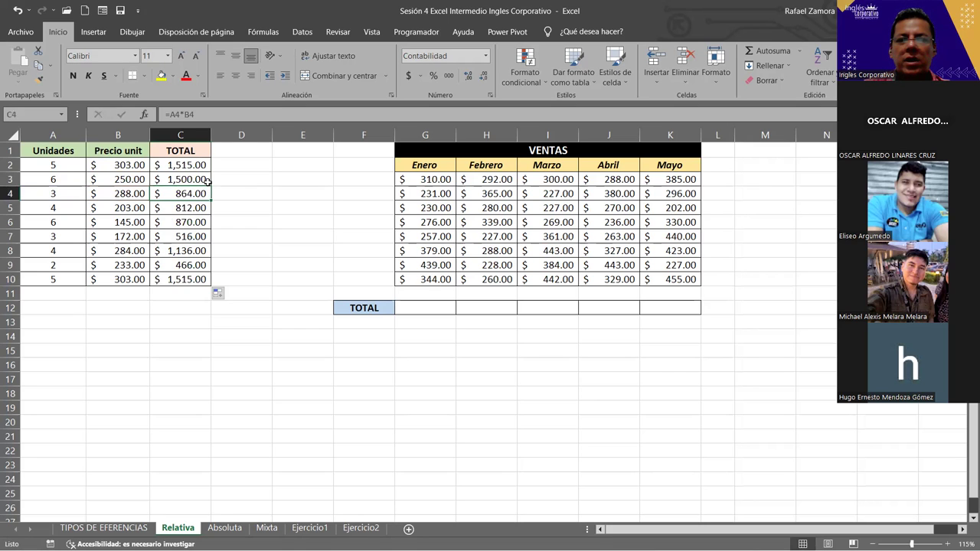
click(190, 168)
shift+click(190, 278)
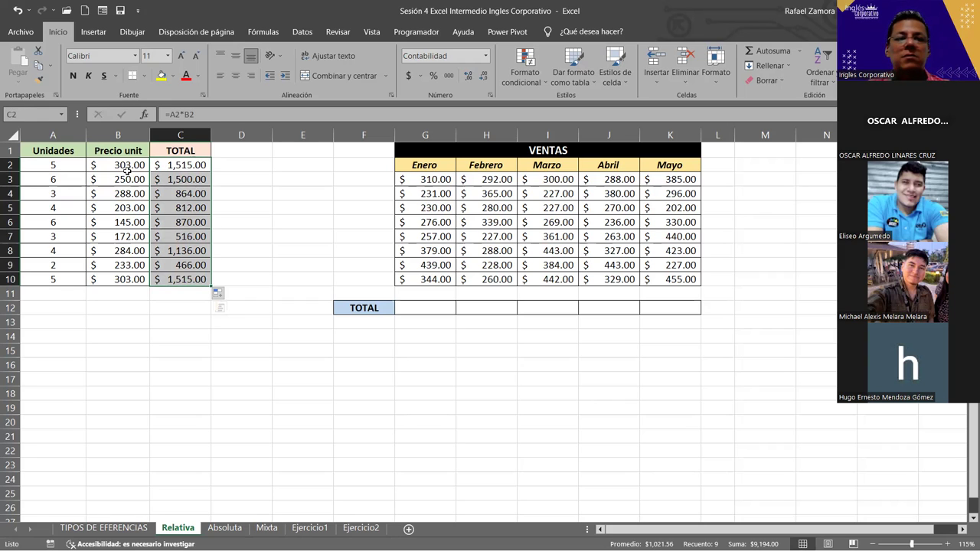
drag(63, 170, 141, 154)
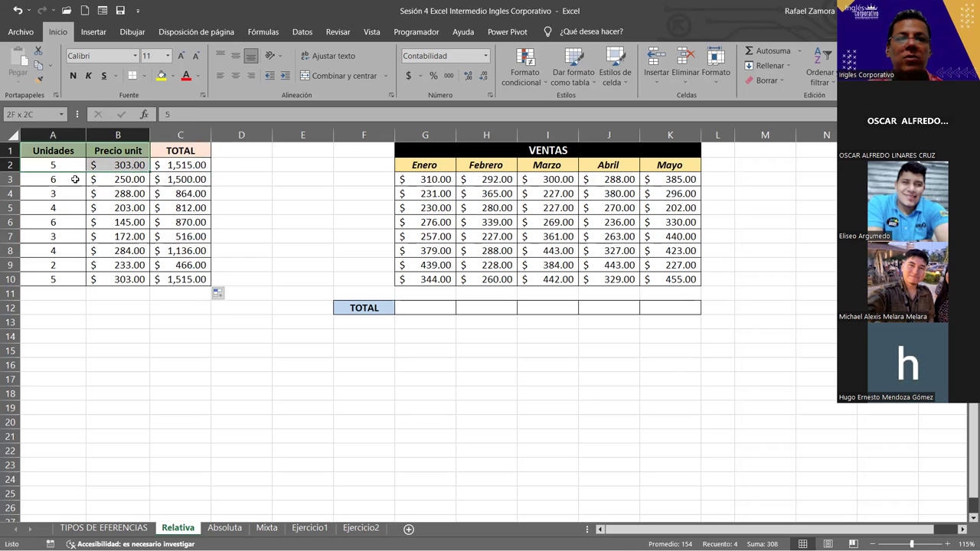
click(75, 179)
drag(48, 194, 121, 193)
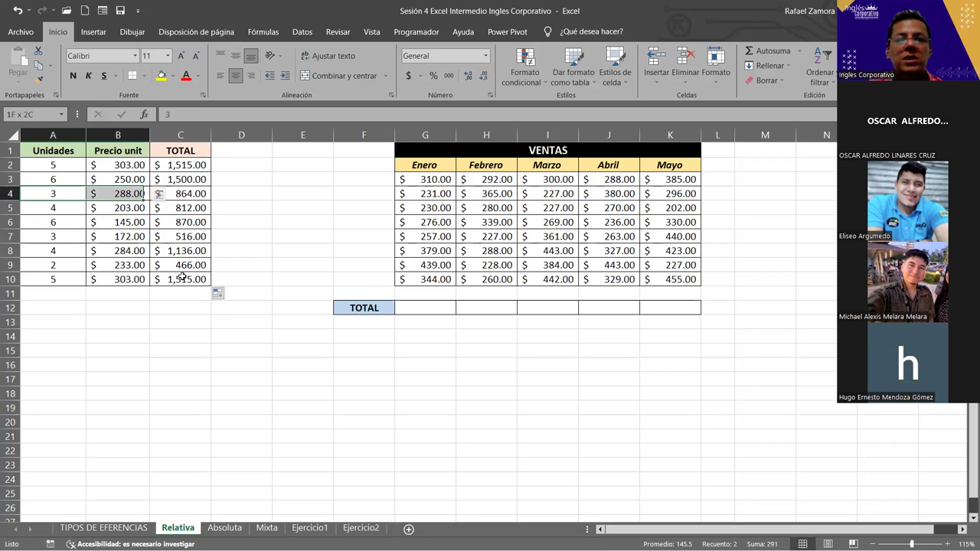
click(184, 283)
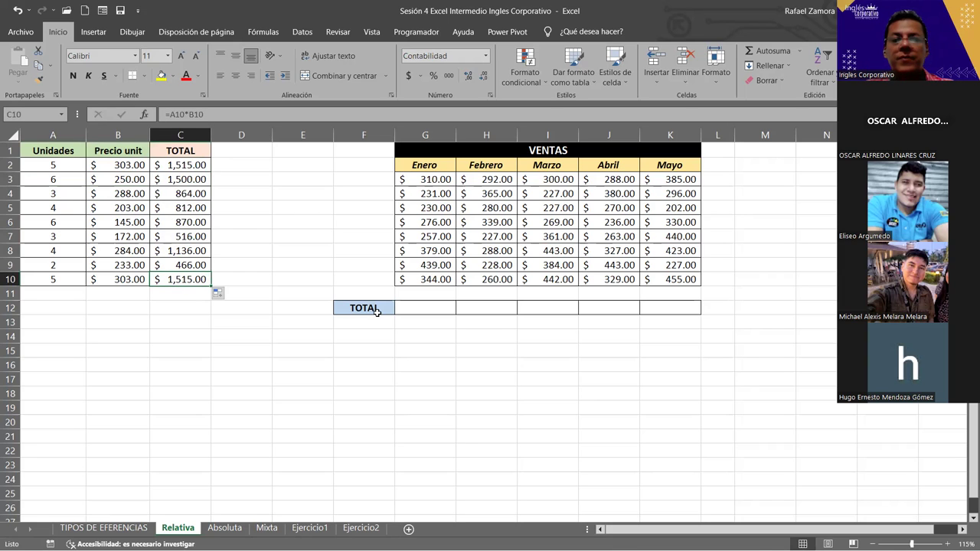
click(410, 310)
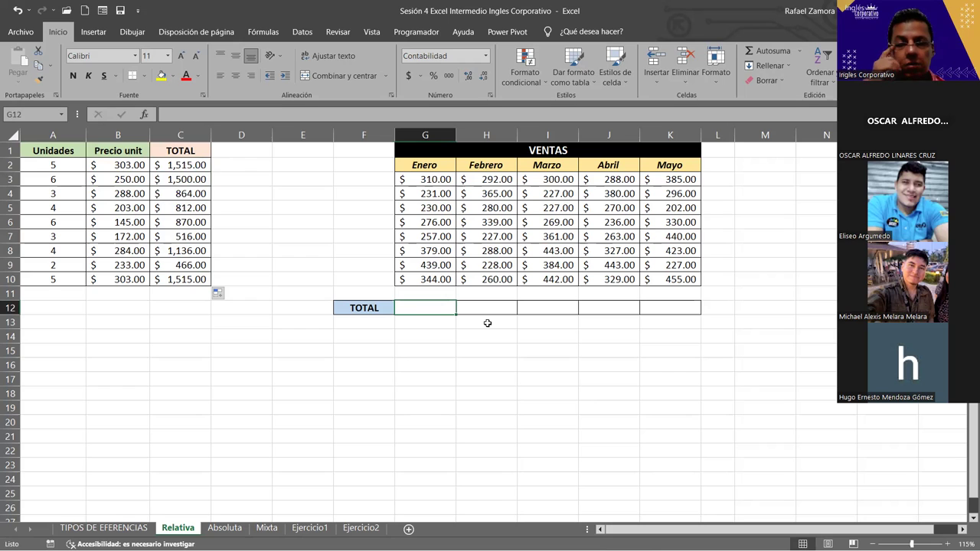
Step: Total Enero with =SUMA(G3:G10) in G12 and fill it across to K12
text(=)
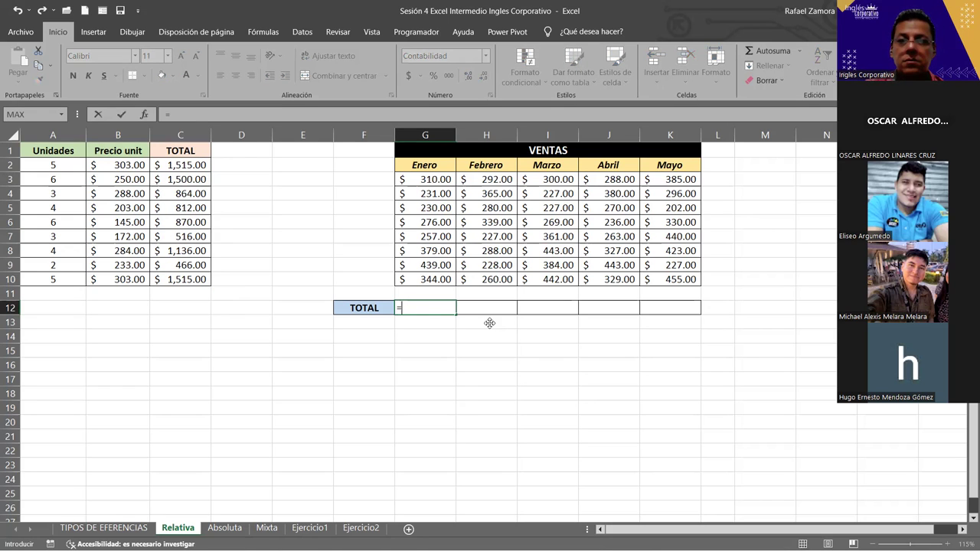
text(SUMA()
drag(435, 179, 426, 279)
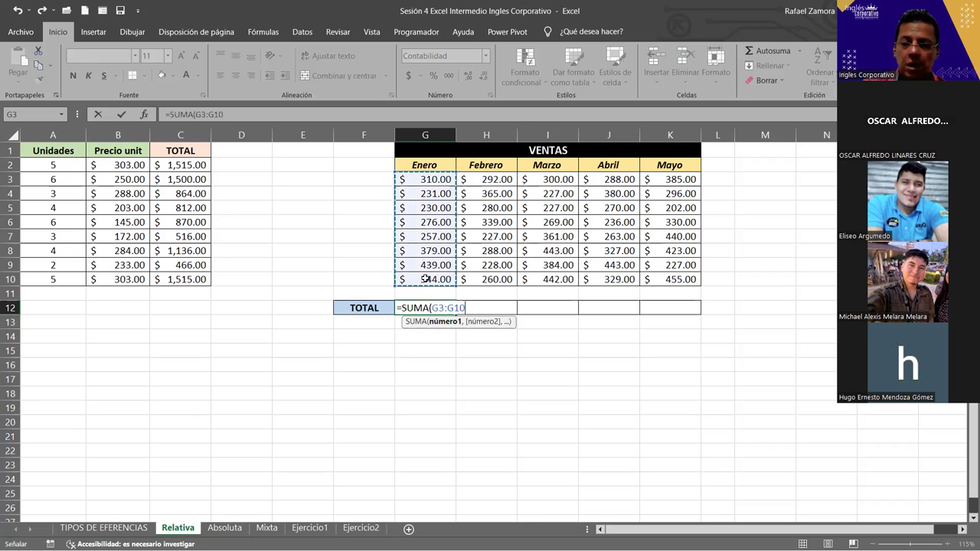
key(Return)
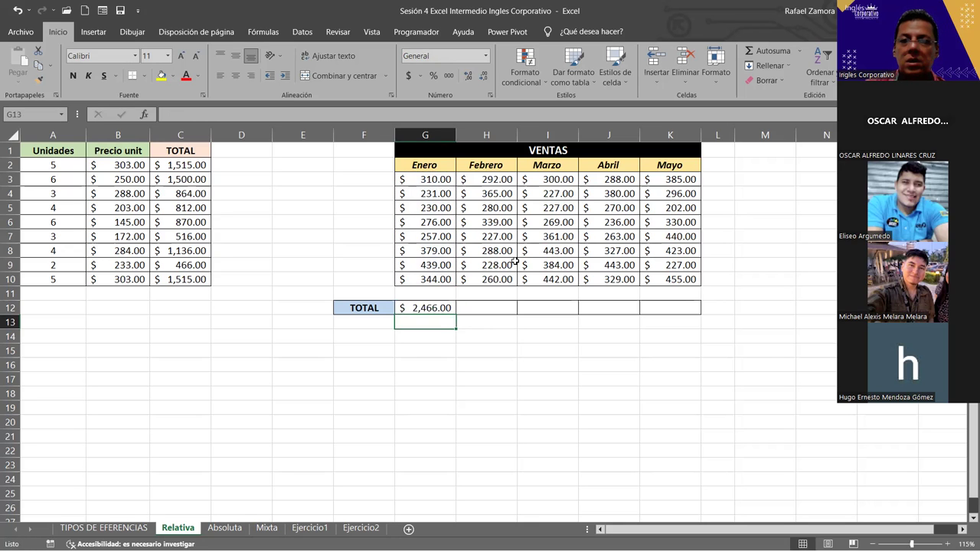
click(436, 307)
drag(456, 314, 691, 317)
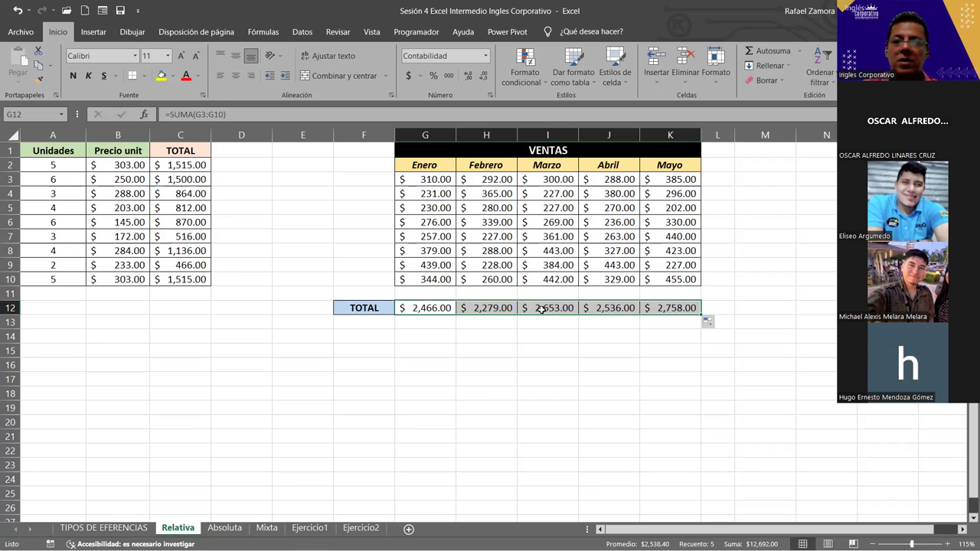
key(shift+BackSpace)
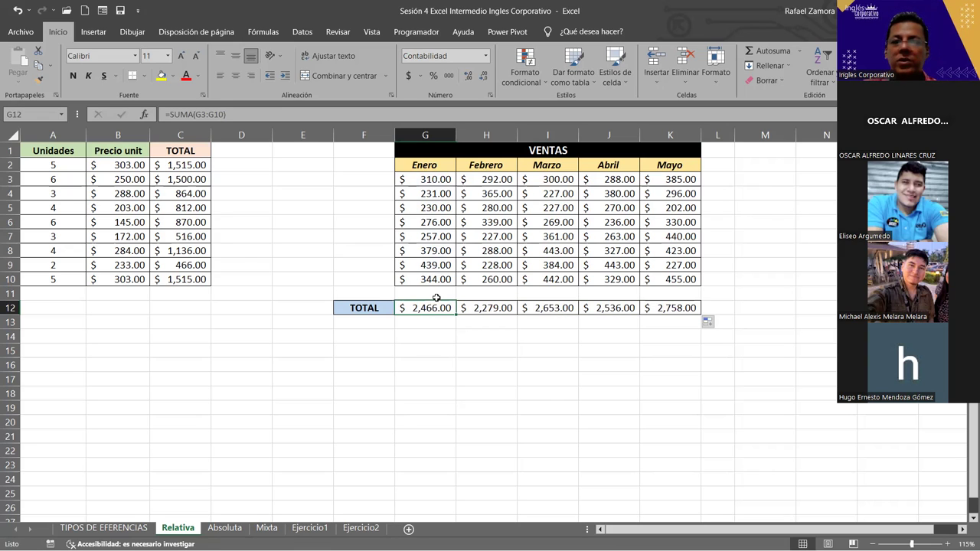
click(468, 317)
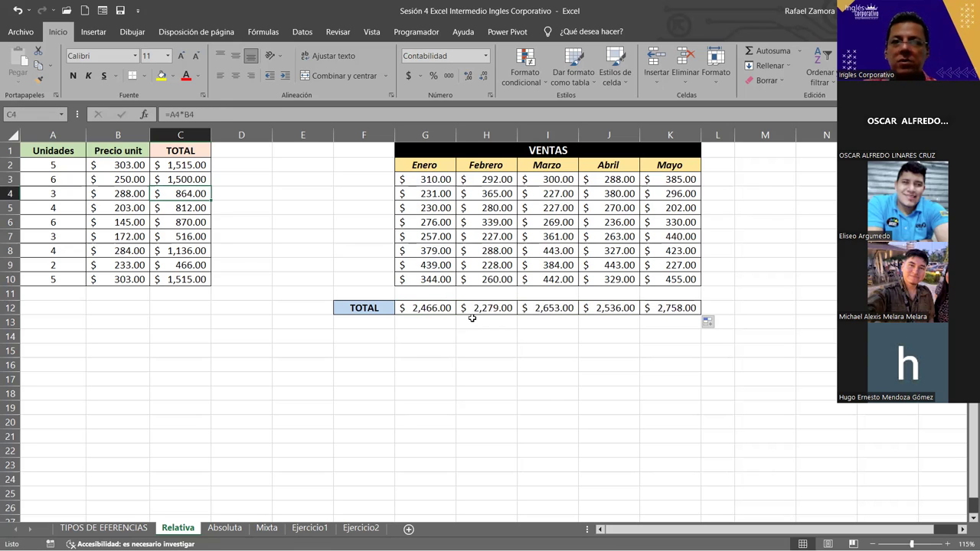
double_click(192, 165)
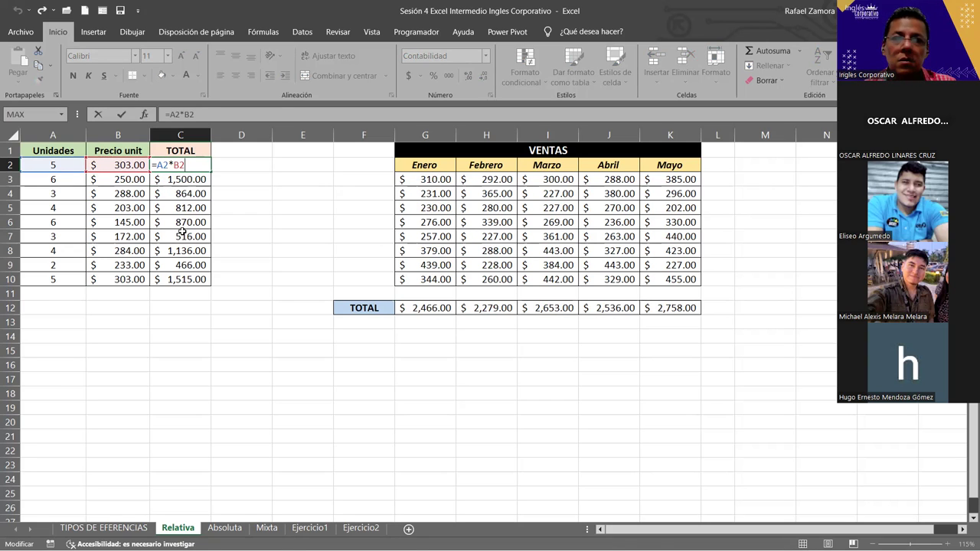
drag(157, 164, 239, 165)
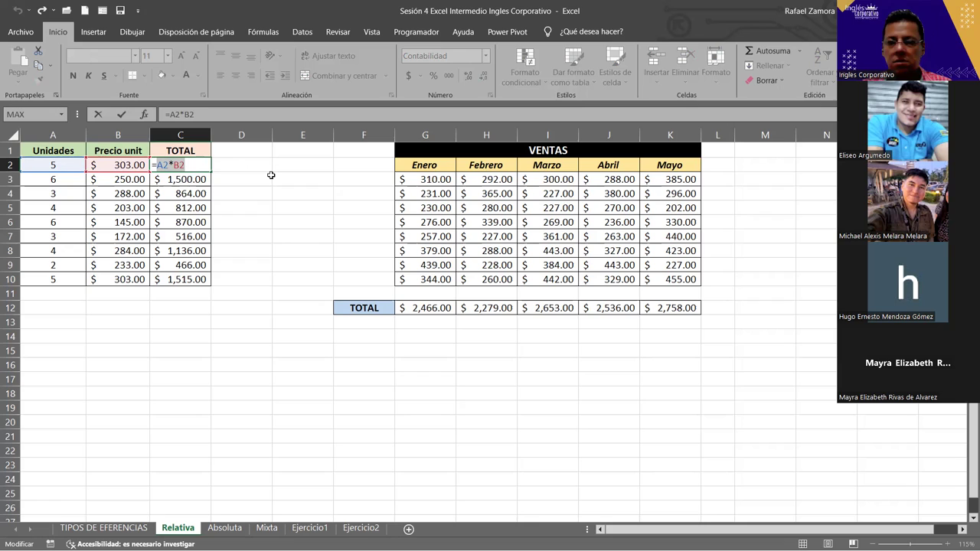
Step: Inspect the relative =A*B formulas in TOTAL cells C2 through C10
click(190, 164)
drag(184, 164, 157, 164)
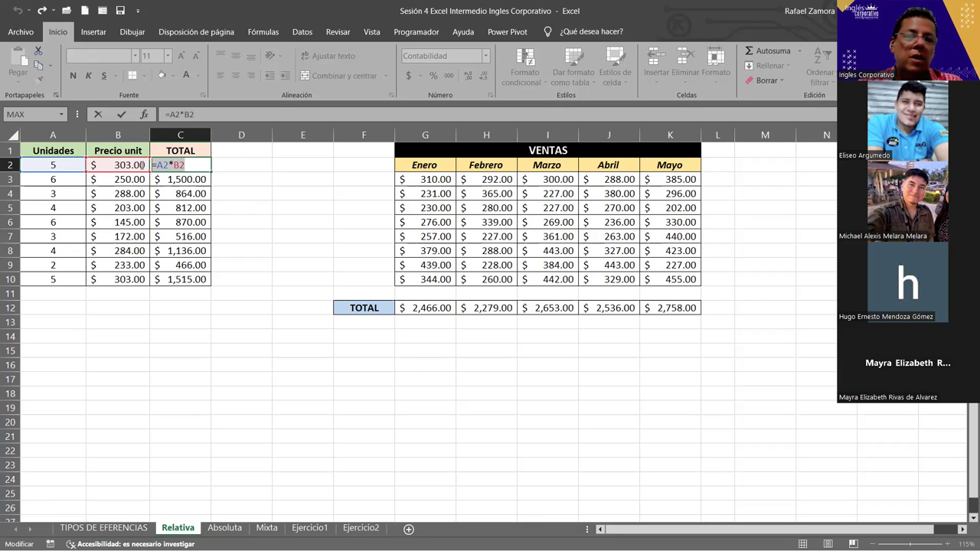
key(Return)
double_click(188, 179)
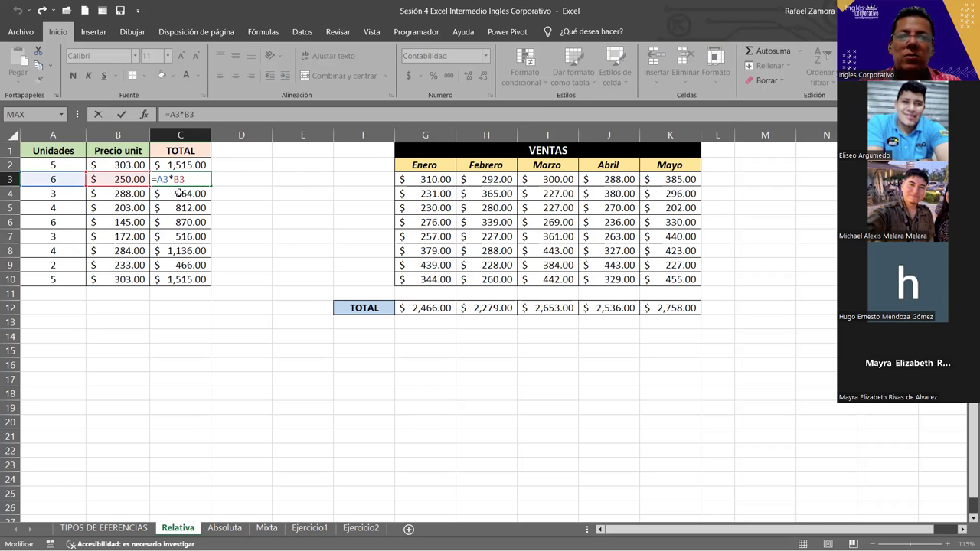
key(Escape)
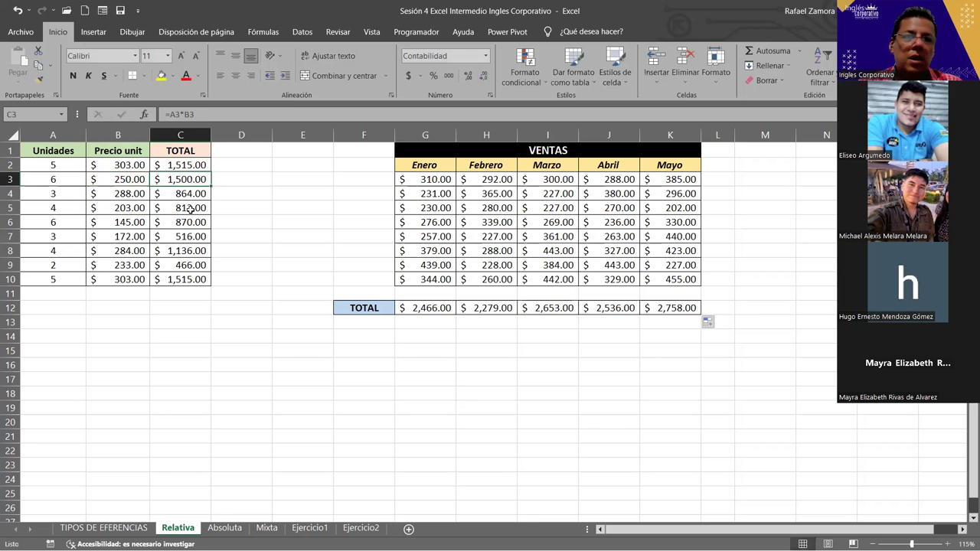
double_click(190, 209)
key(Escape)
double_click(198, 237)
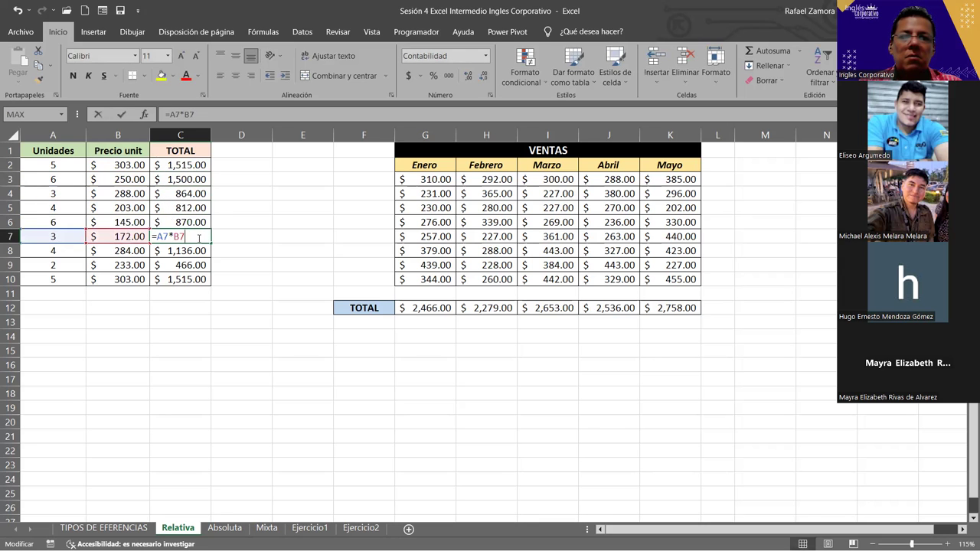
key(Escape)
double_click(194, 263)
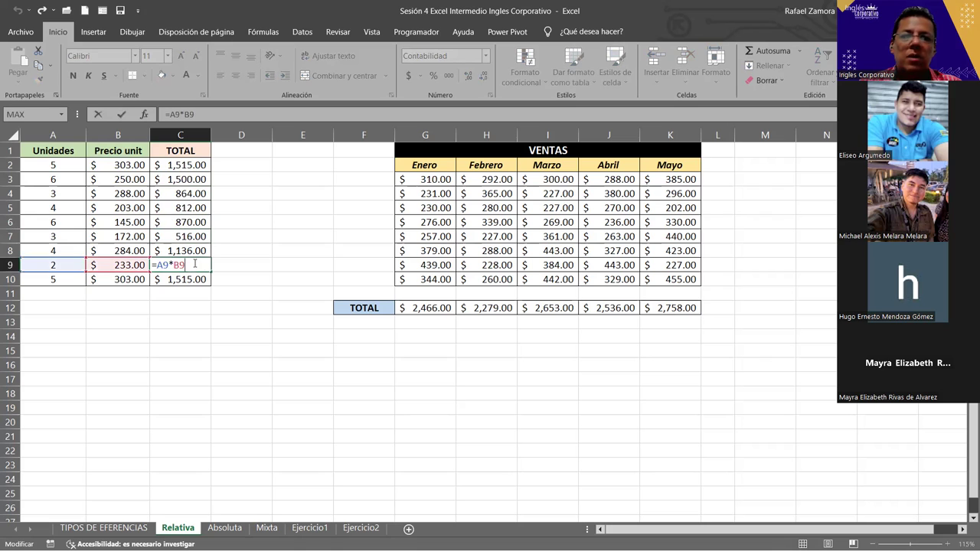
key(Escape)
double_click(198, 166)
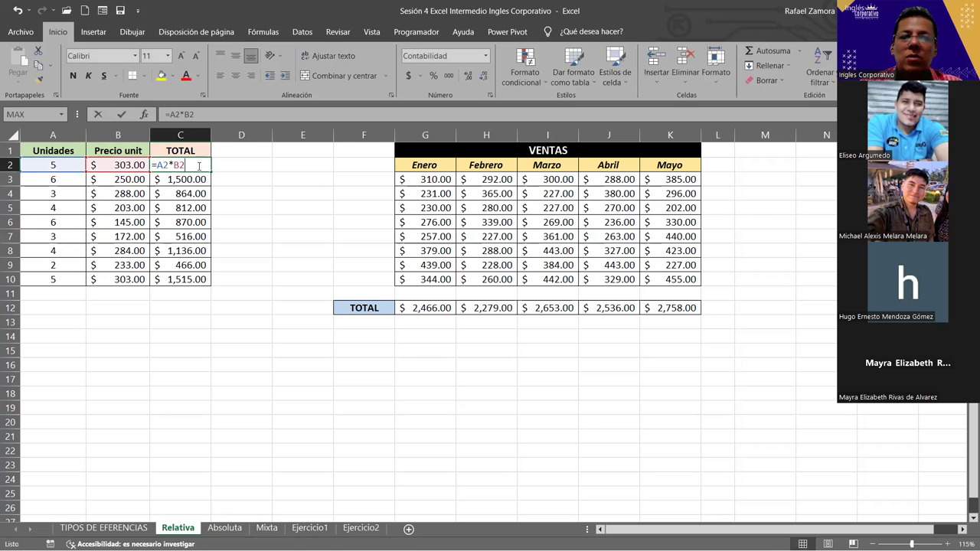
key(Escape)
double_click(193, 280)
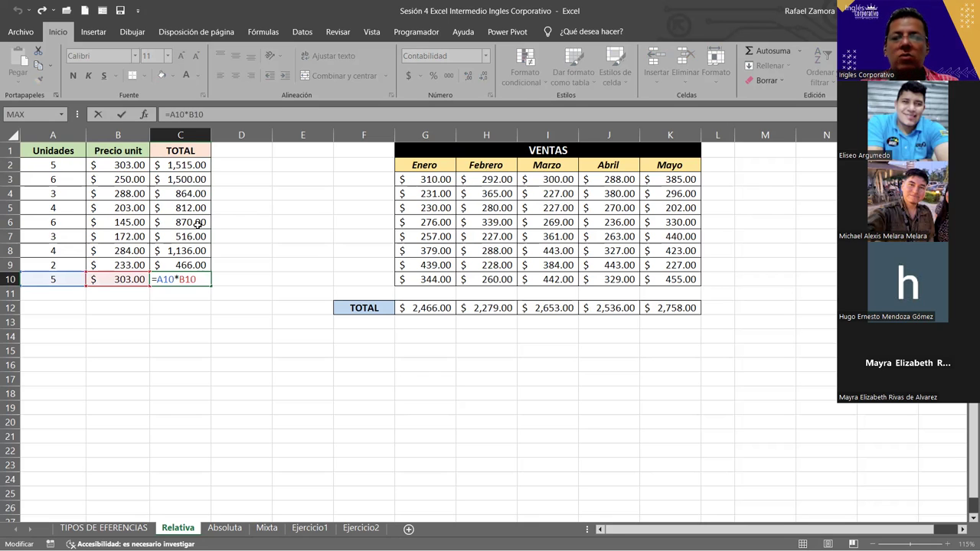
key(Escape)
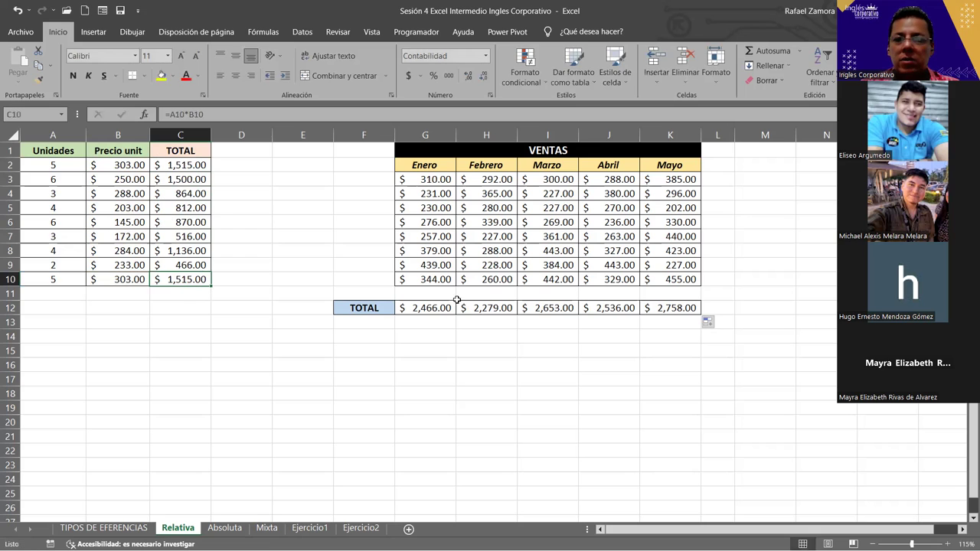
Step: Inspect the SUMA formulas behind the Enero through Mayo totals in G12:K12
click(438, 306)
double_click(438, 307)
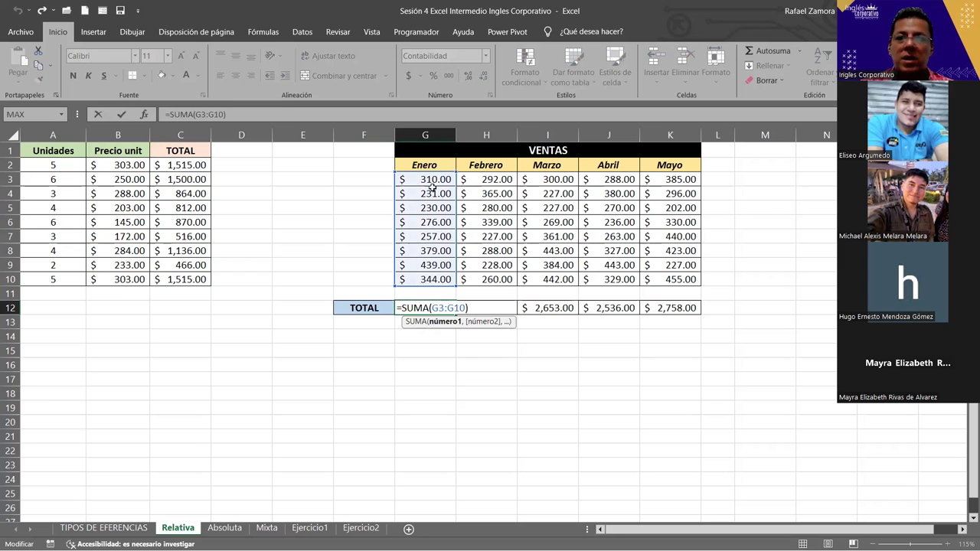
click(404, 307)
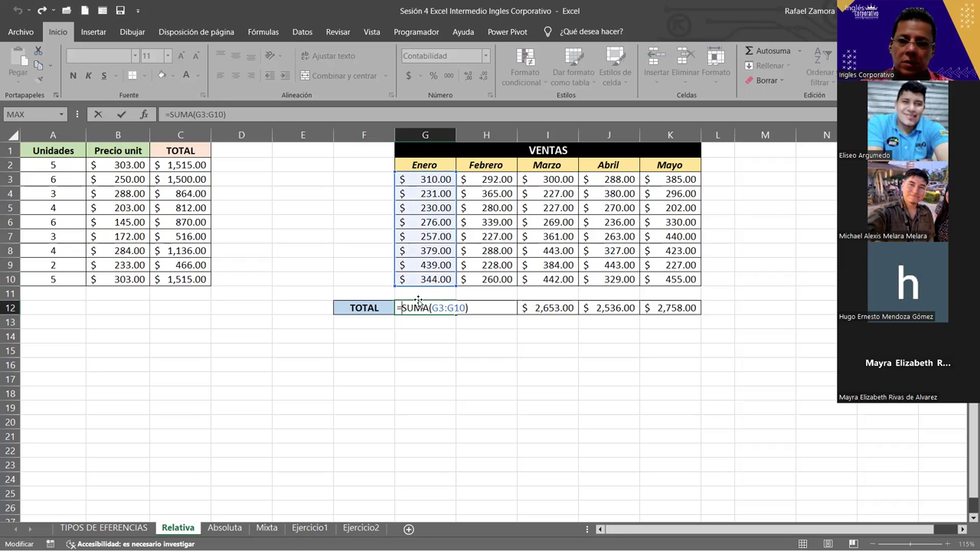
key(Return)
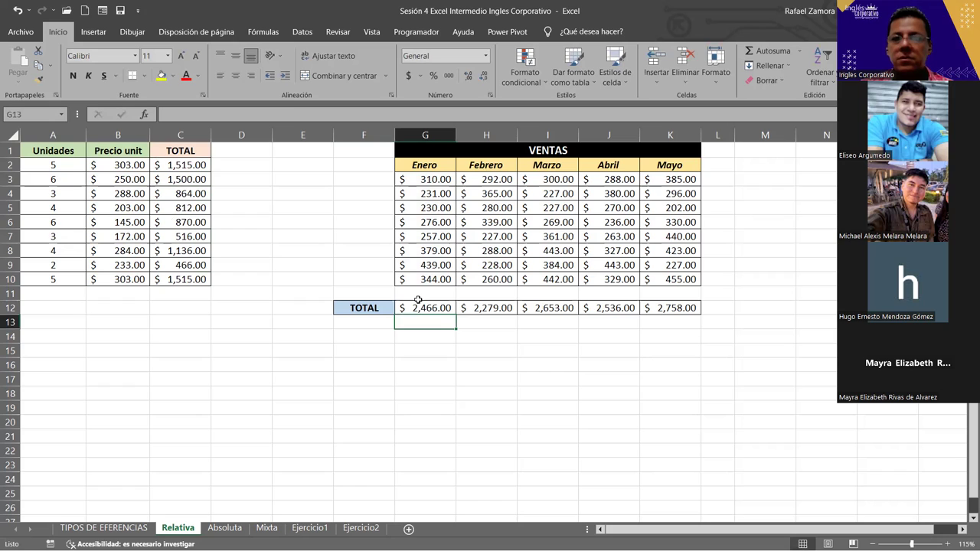
click(426, 306)
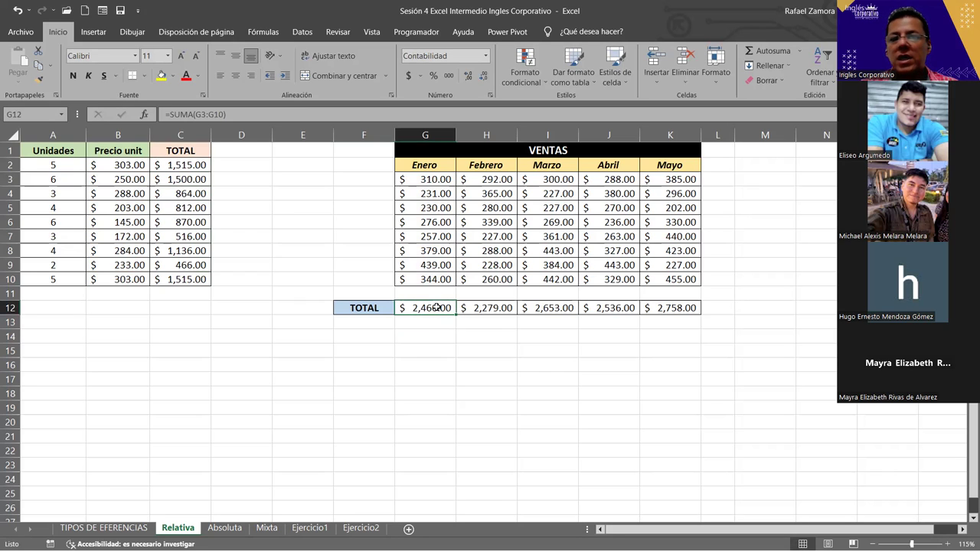
double_click(436, 307)
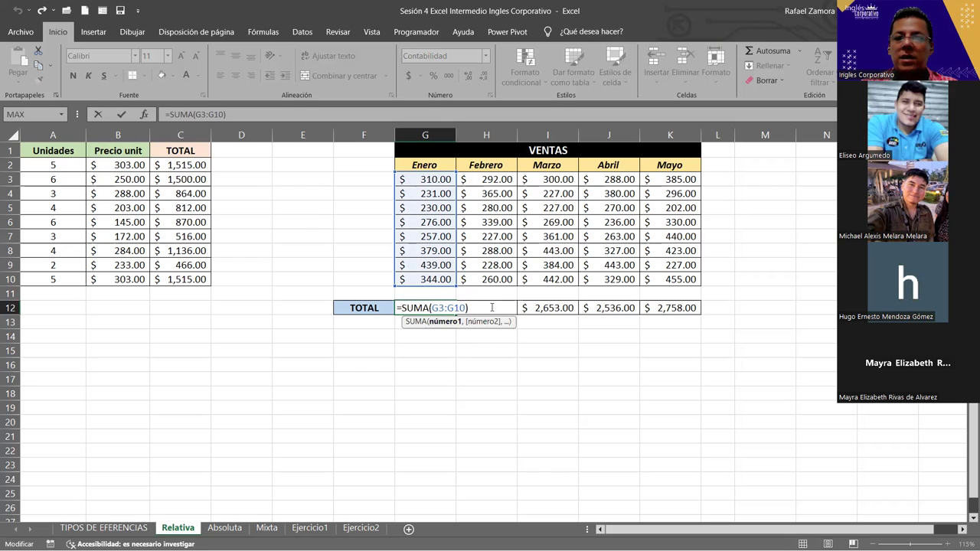
double_click(491, 307)
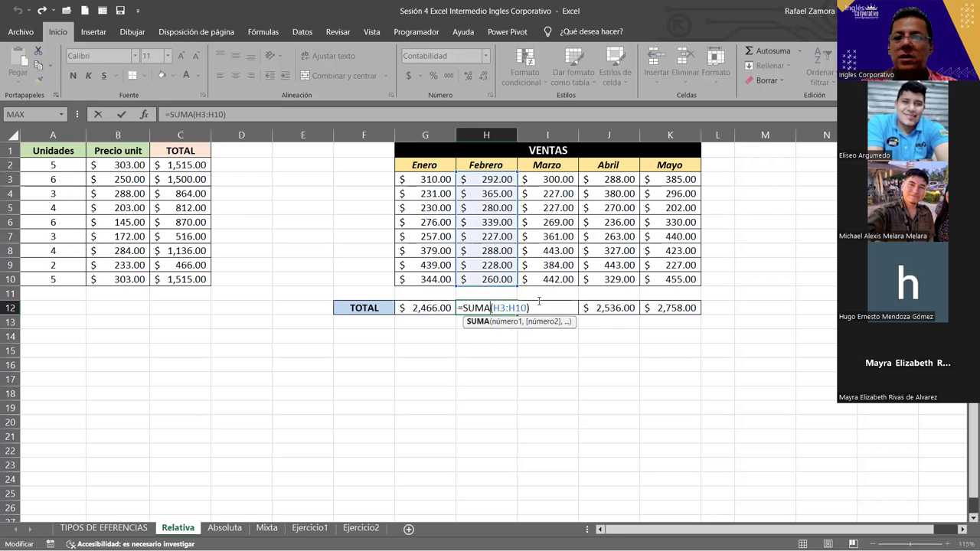
double_click(567, 307)
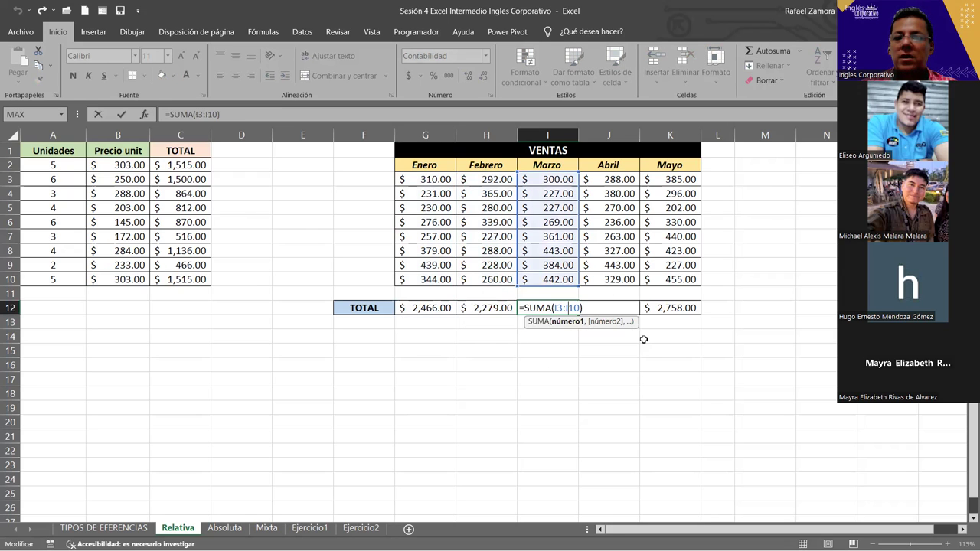
double_click(628, 307)
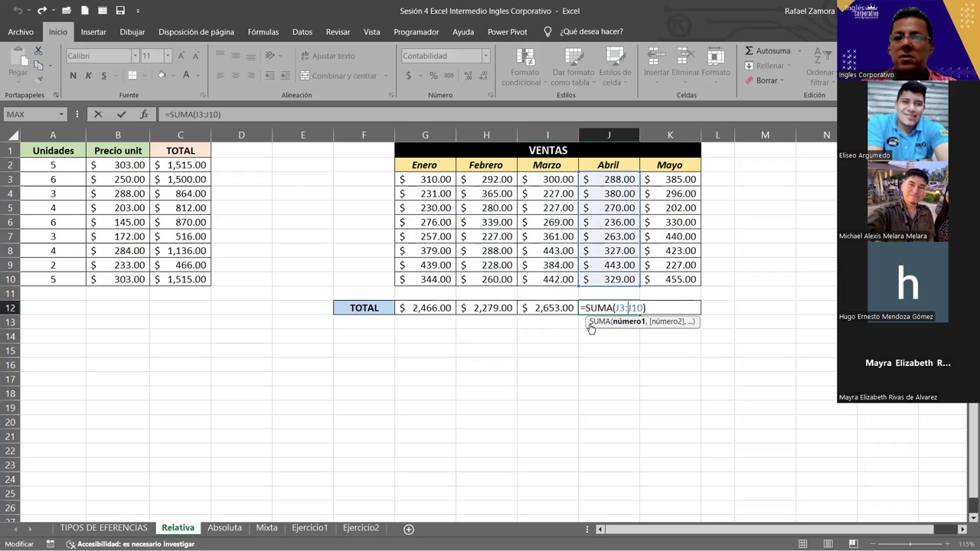
click(683, 308)
double_click(678, 307)
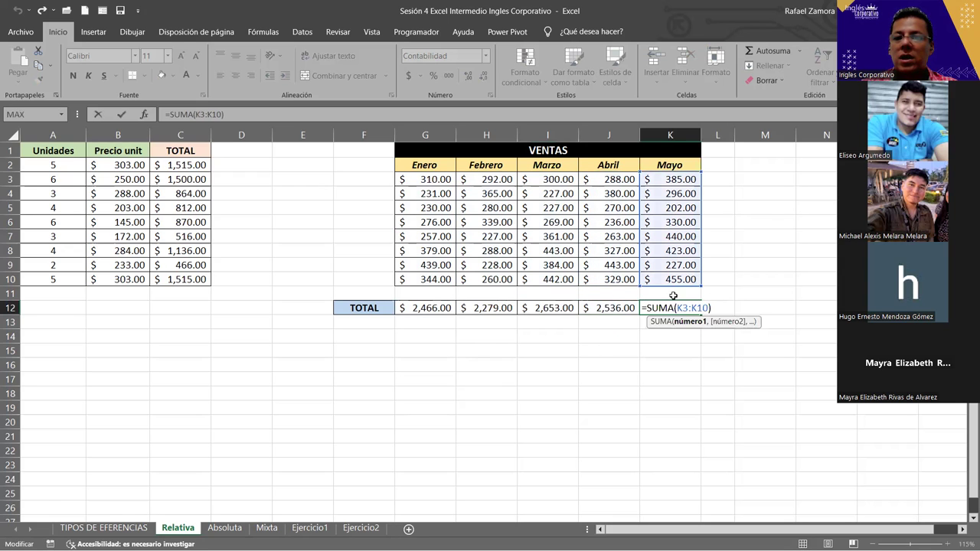
key(ctrl+Return)
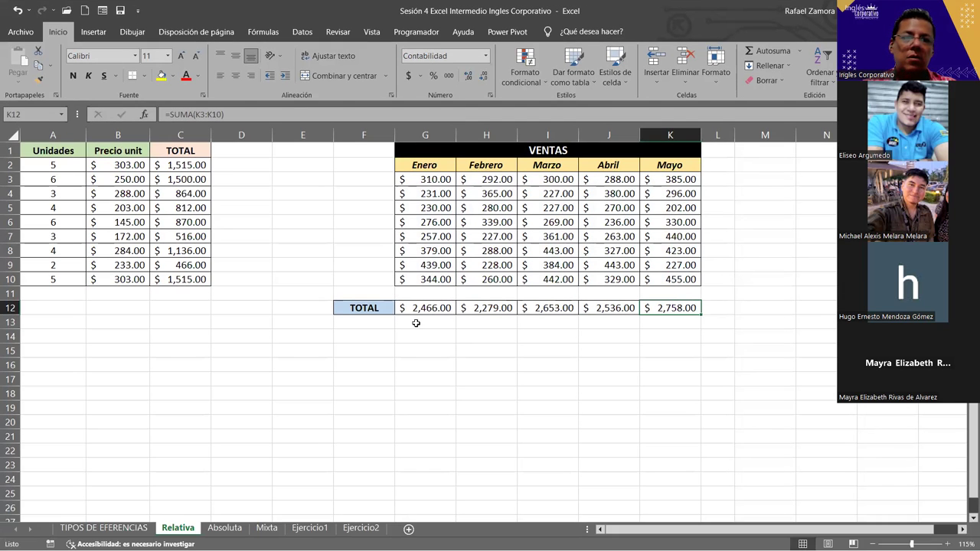
Step: Highlight C2:C10 and G12:K12 for comparison, then switch to the Absoluta sheet
drag(202, 164, 188, 281)
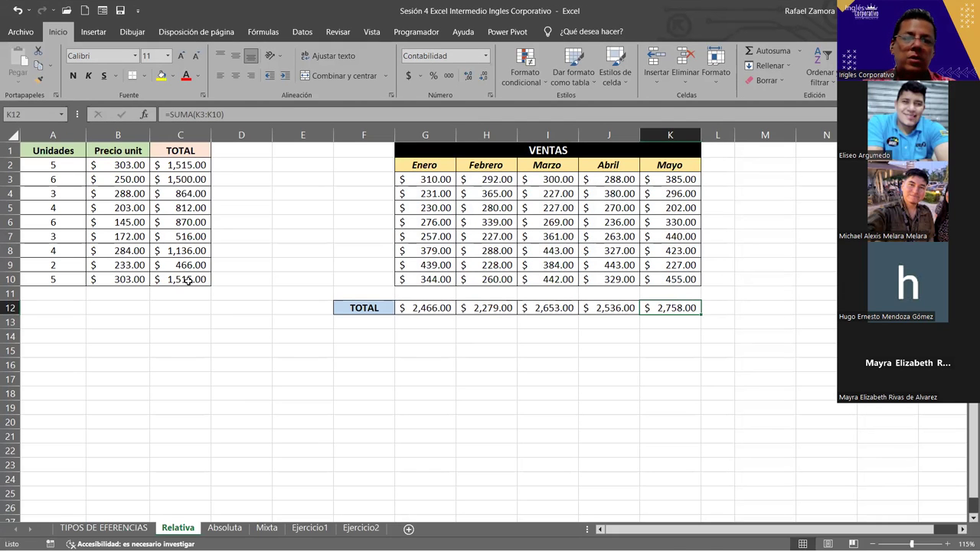
drag(426, 307, 699, 313)
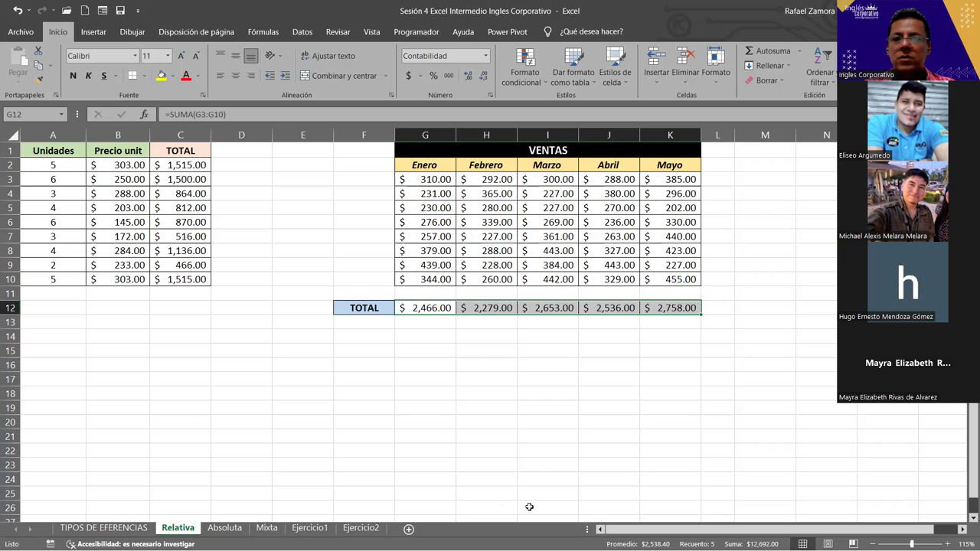
click(178, 162)
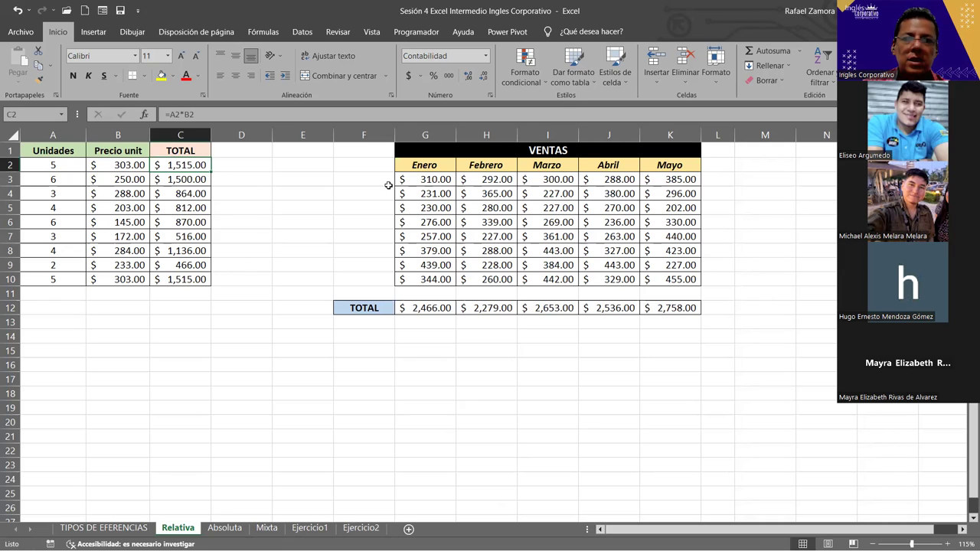
click(434, 308)
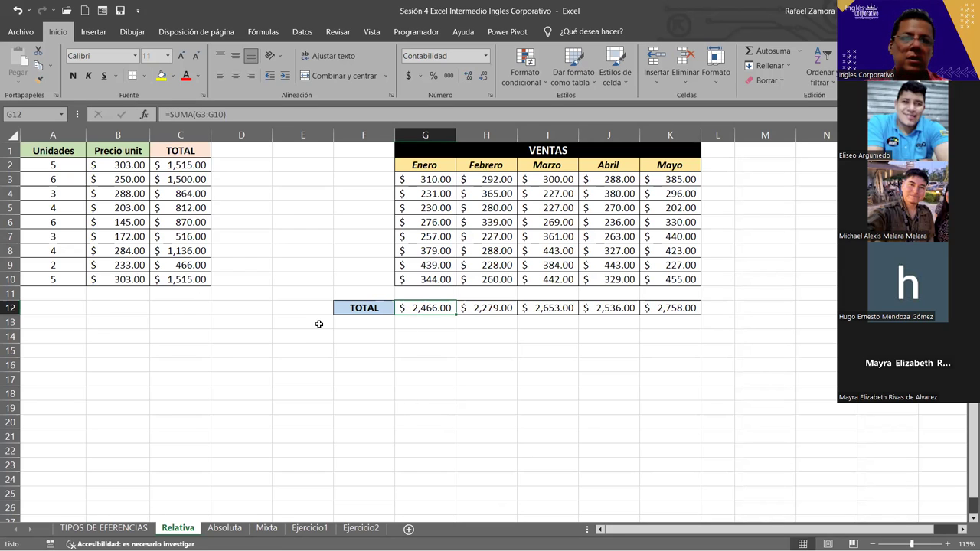
click(192, 162)
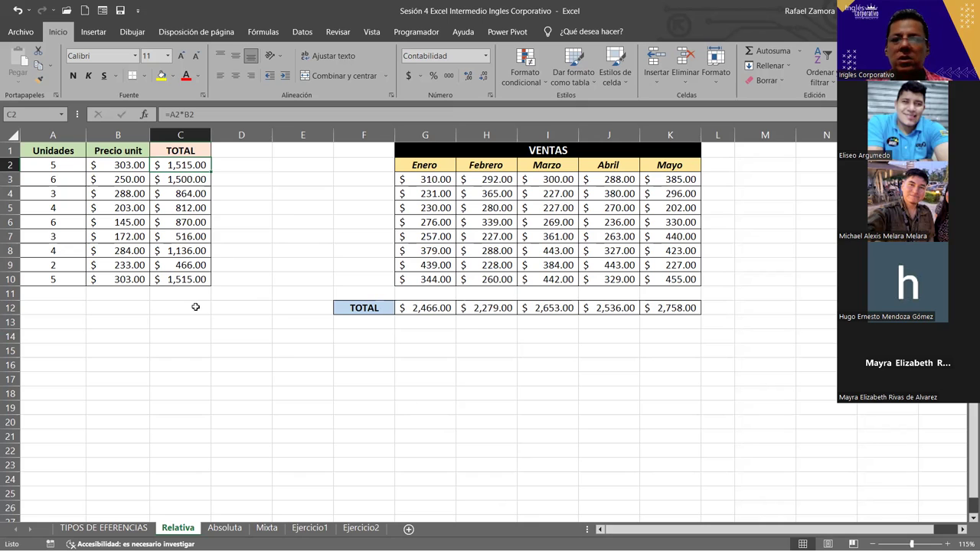
click(222, 527)
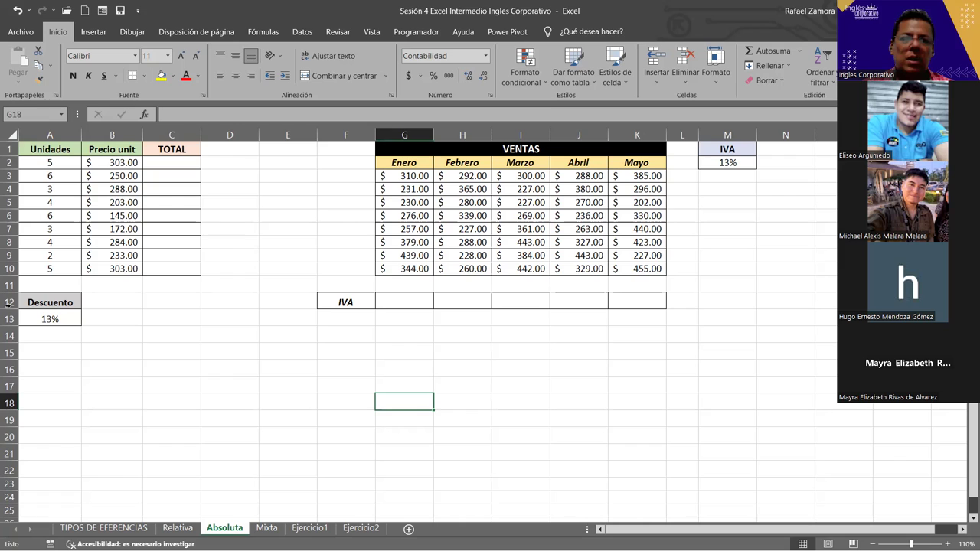
Step: Set the Descuento in A13 to 7% and start a formula in C2
click(70, 326)
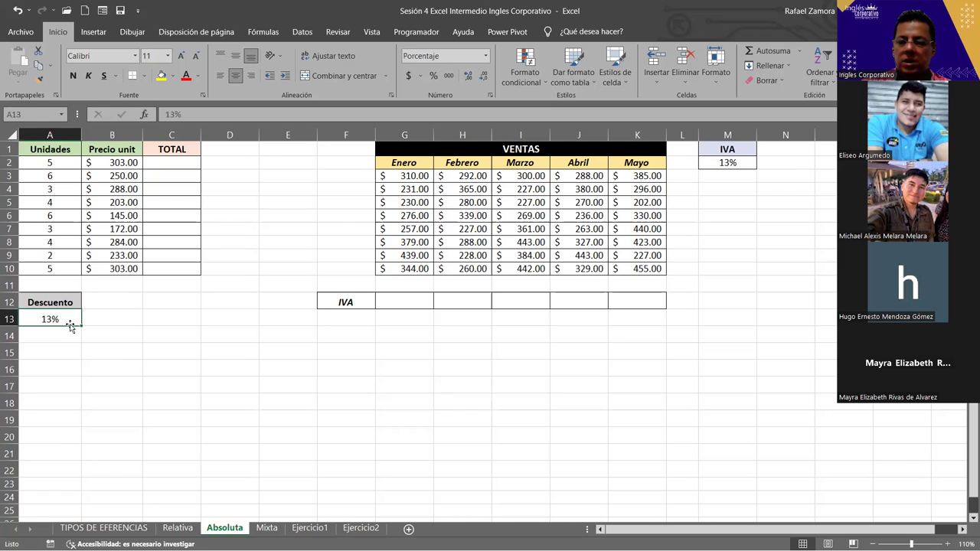
text(7)
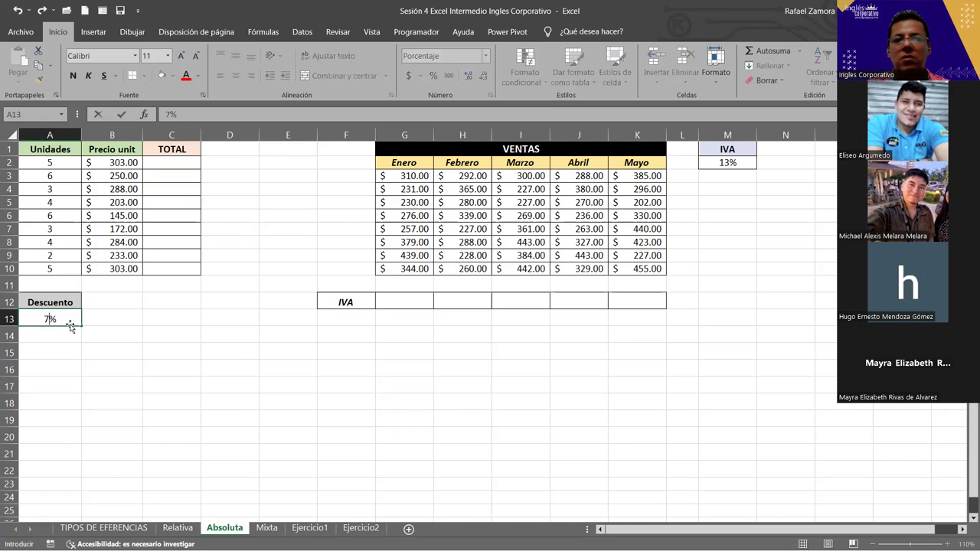
key(Return)
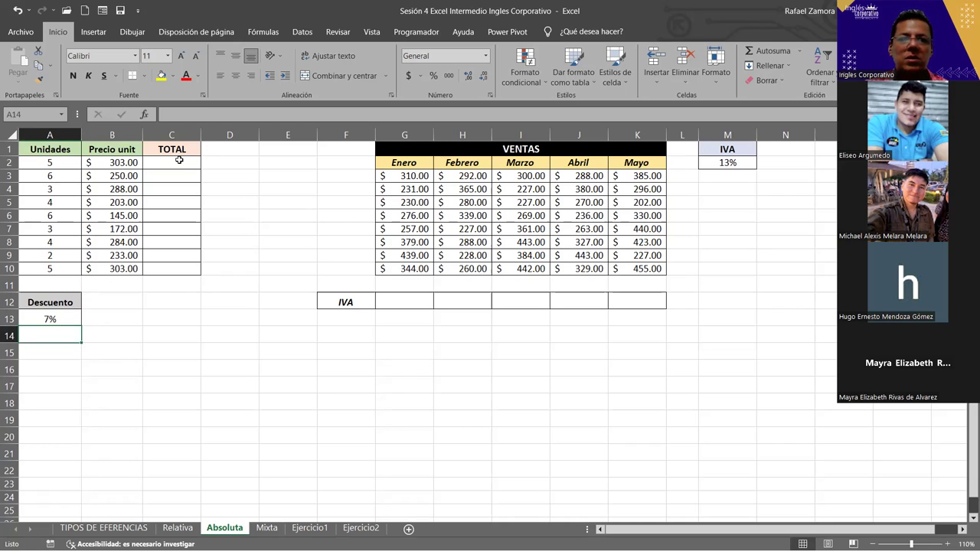
click(176, 165)
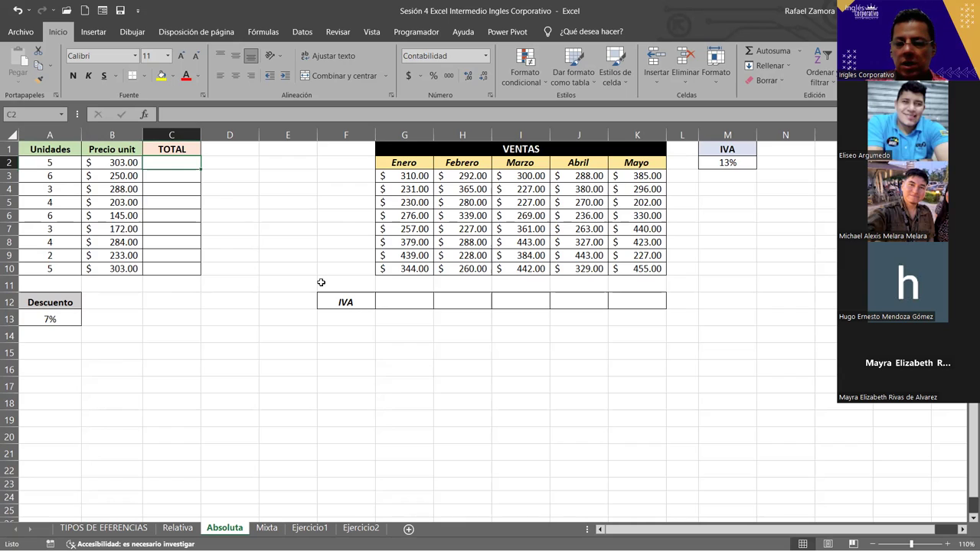
text(=)
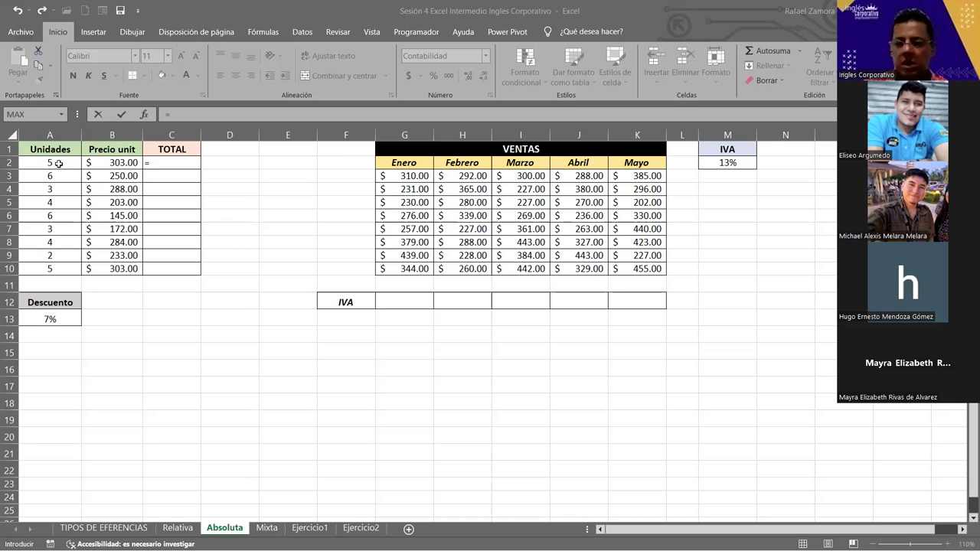
click(58, 163)
text(*)
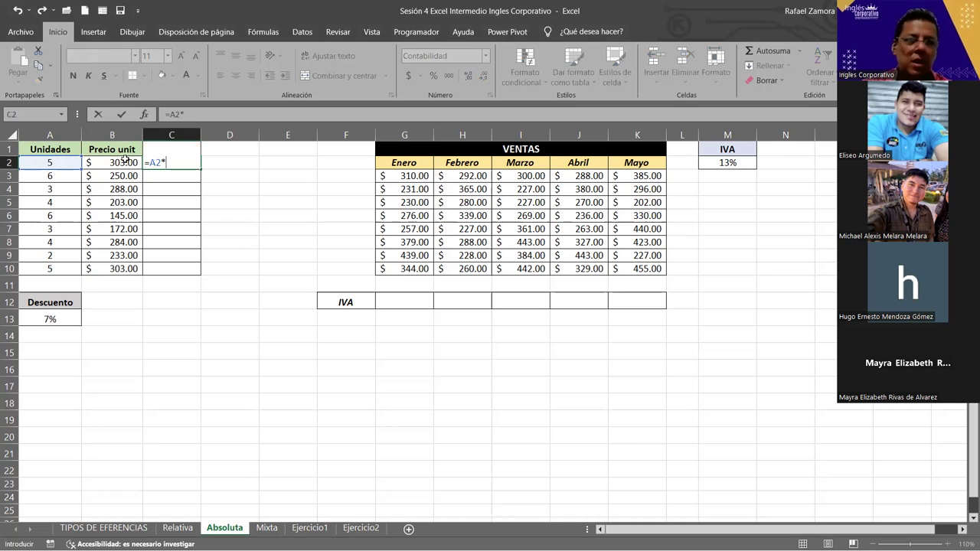
click(125, 158)
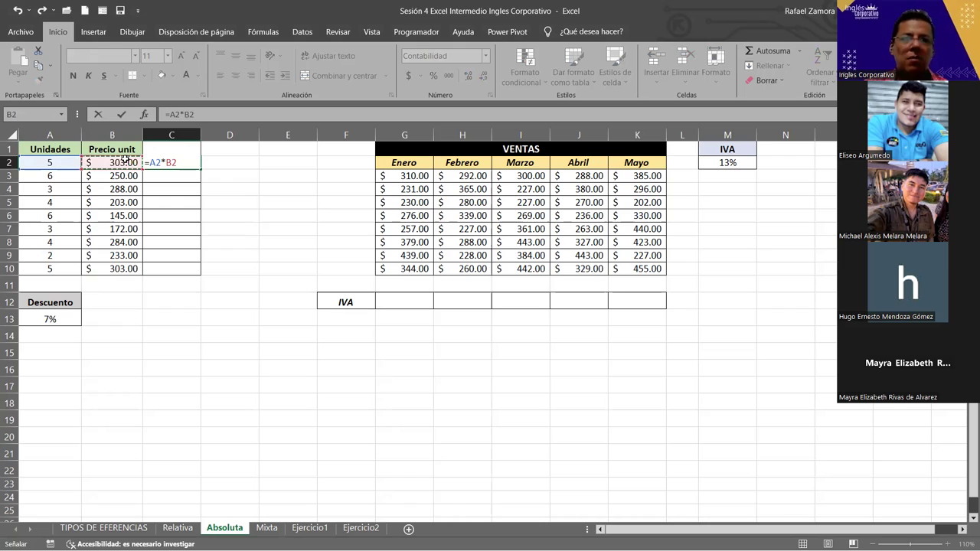
key(Return)
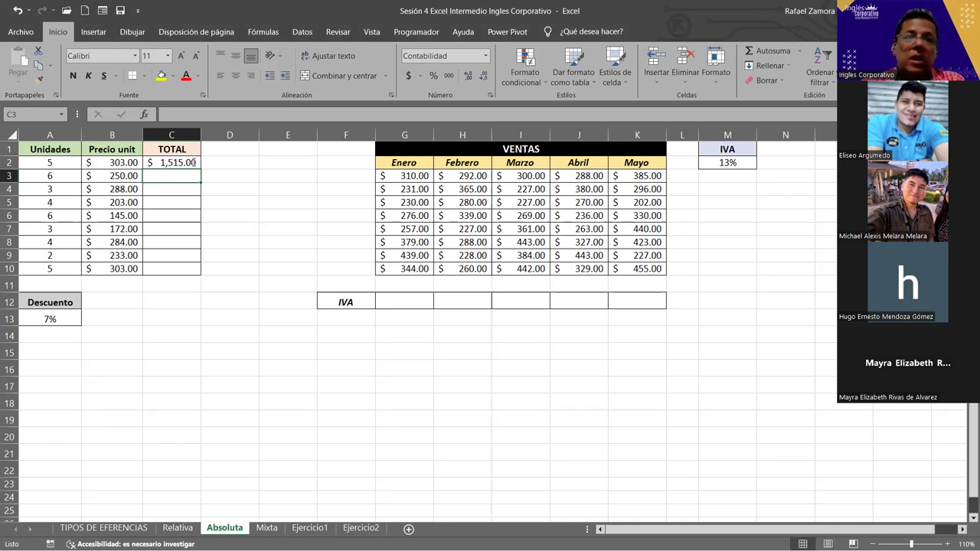
double_click(193, 162)
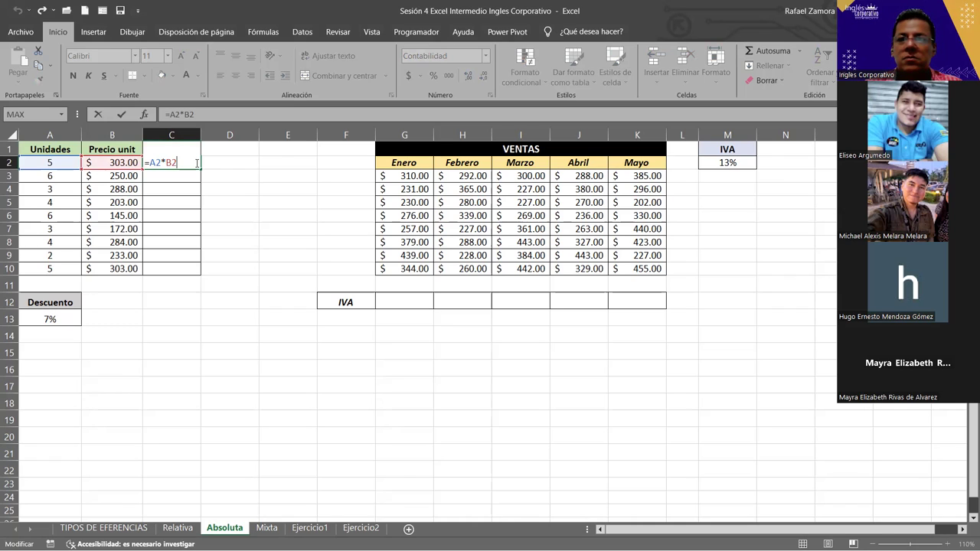
text(-)
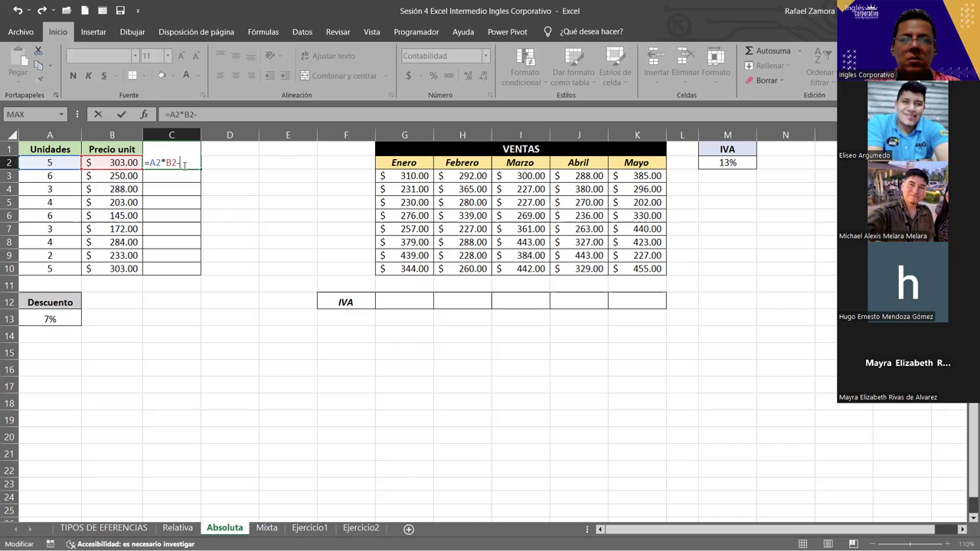
click(61, 318)
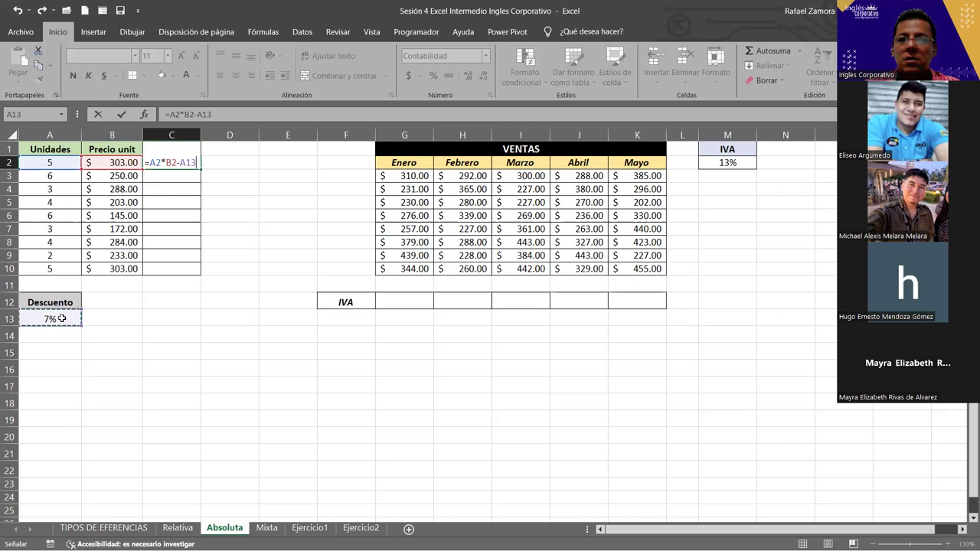
key(Return)
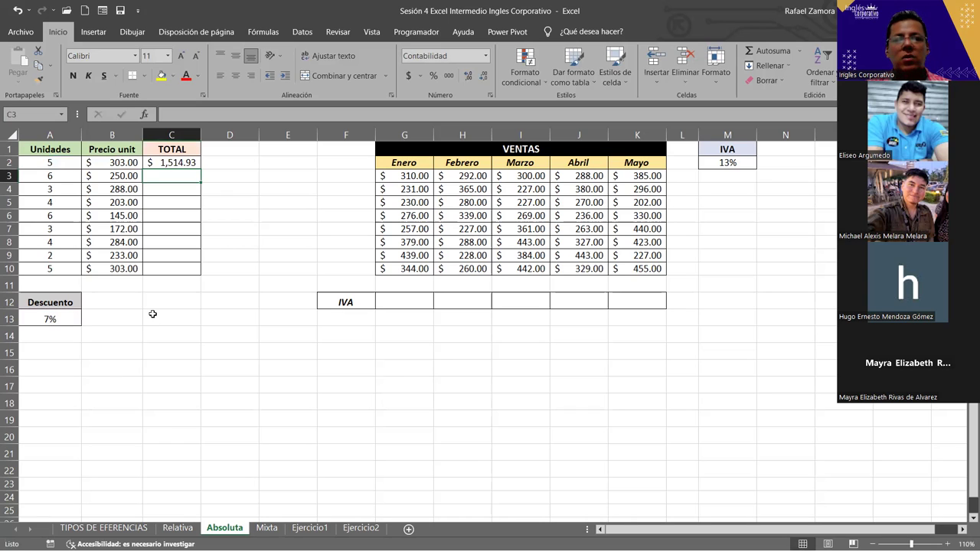
key(ctrl+z)
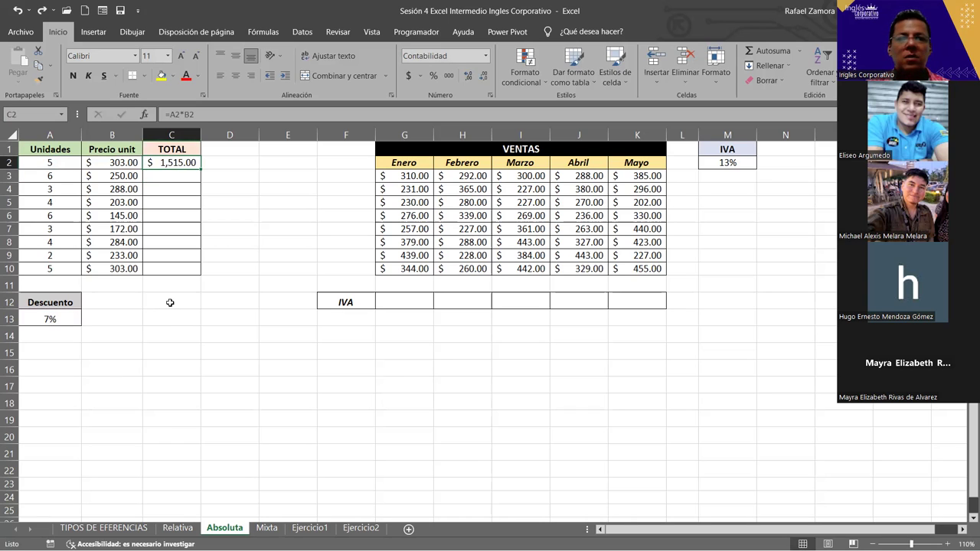
key(ctrl+y)
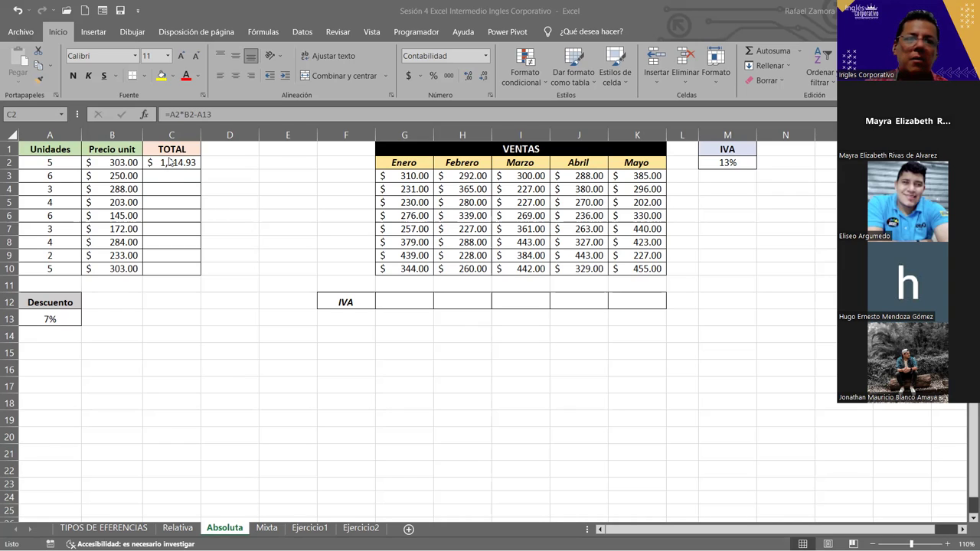
Step: Change C2's formula to =A2*B2*A13, returning $106.05
double_click(182, 159)
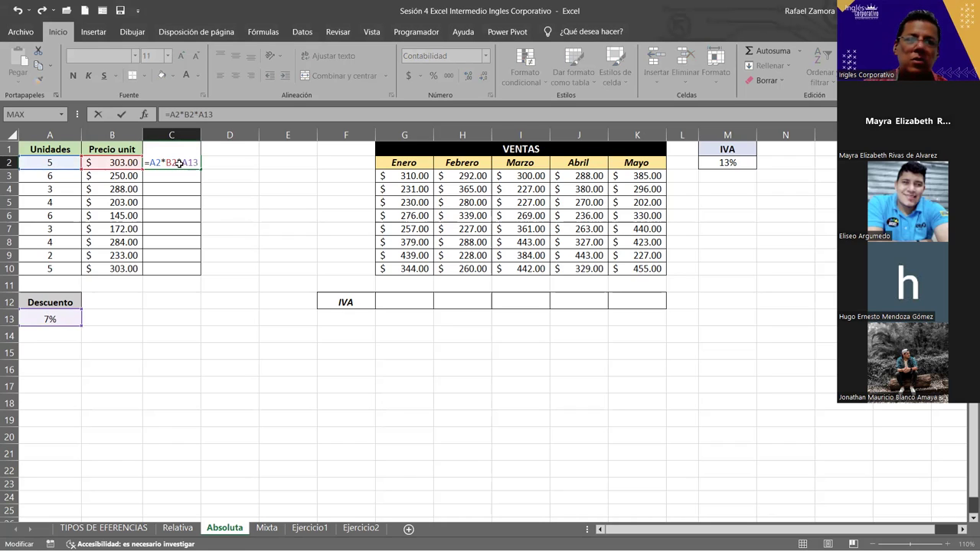
key(Return)
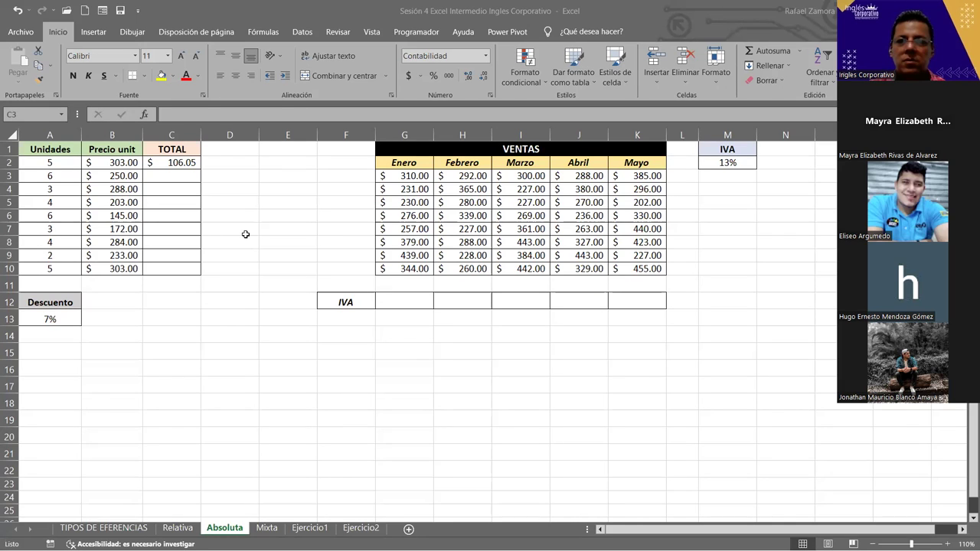
double_click(187, 162)
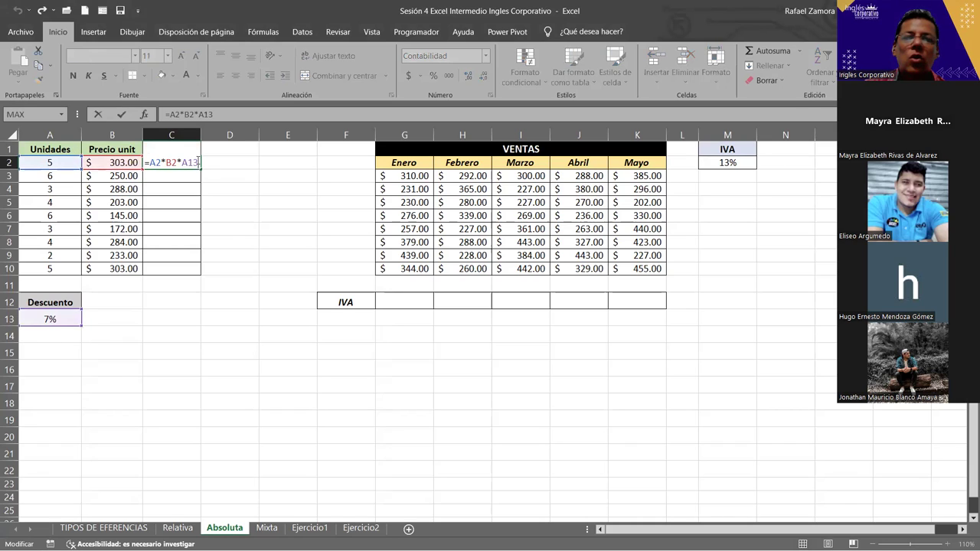
Step: Append -A2*B2 to C2's formula, giving -$1,408.95
text(-)
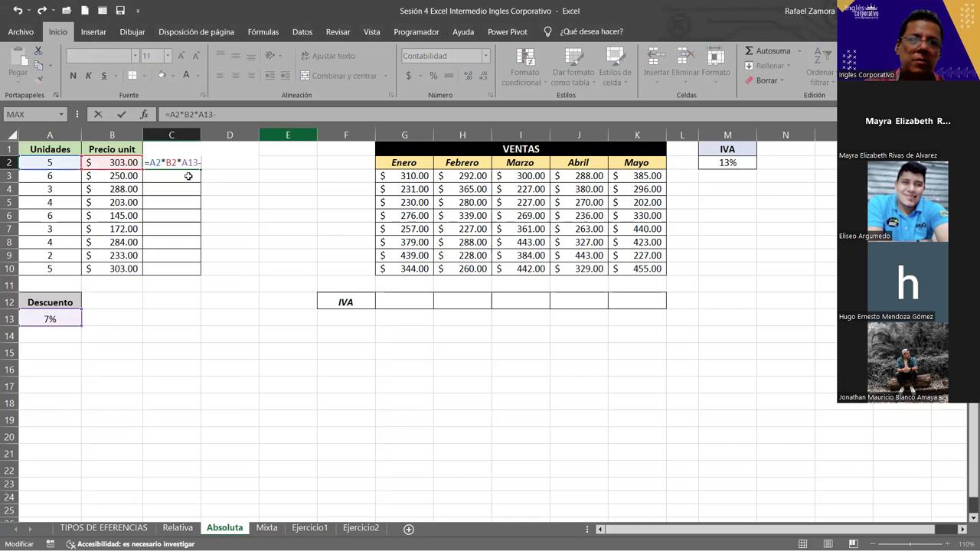
click(55, 162)
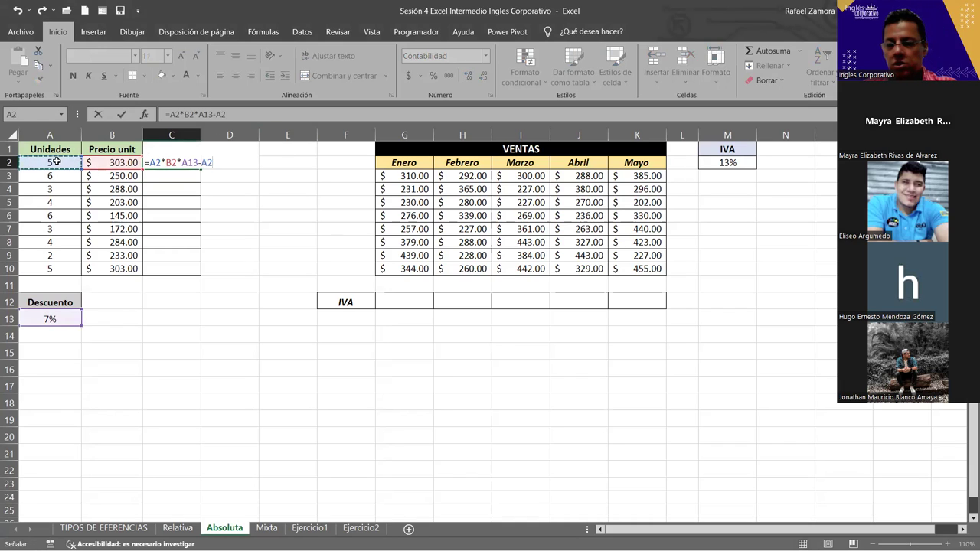
text(*)
click(124, 161)
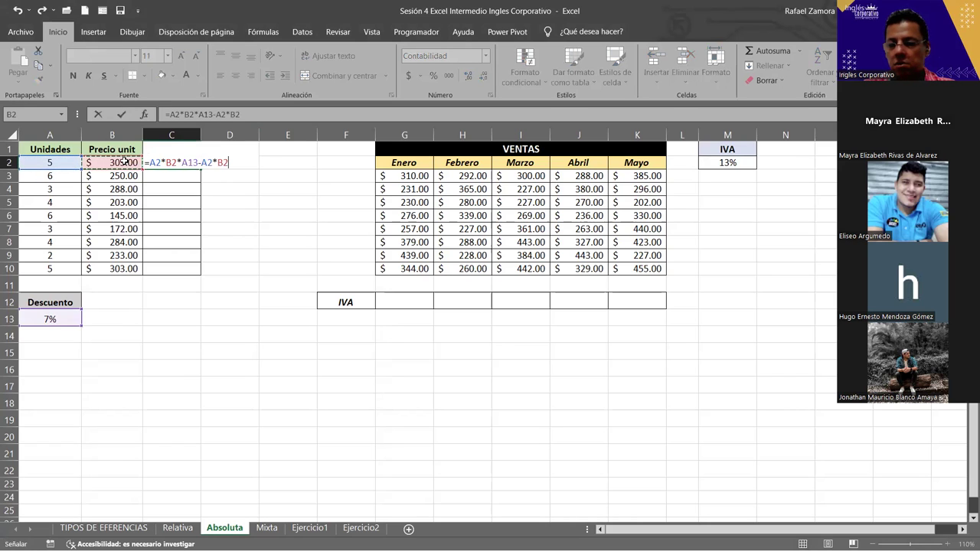
key(Return)
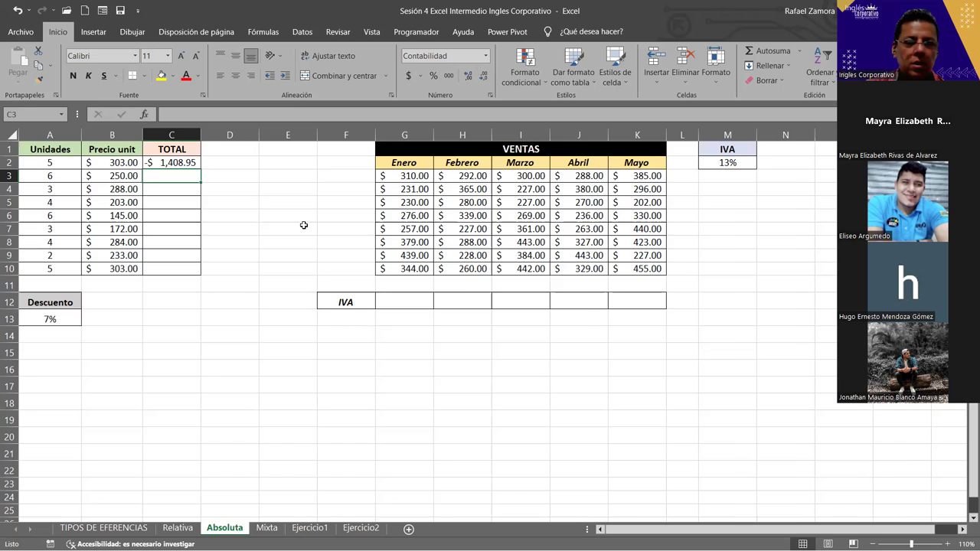
ctrl+scroll(303, 224, up, 1)
ctrl+scroll(303, 224, up, 1)
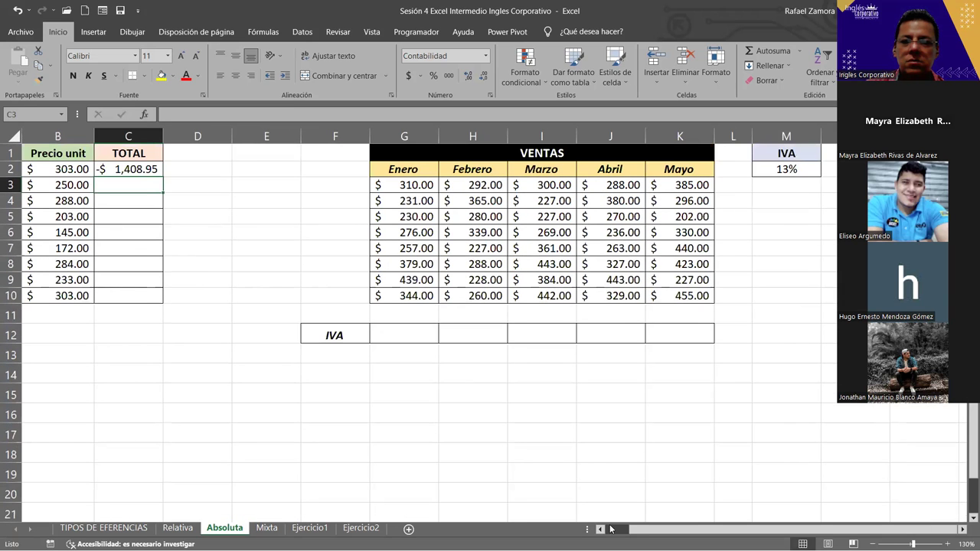
Step: Remove the trailing -A2*B2 so C2's formula reads =A2*B2*A13 again
drag(610, 528, 601, 528)
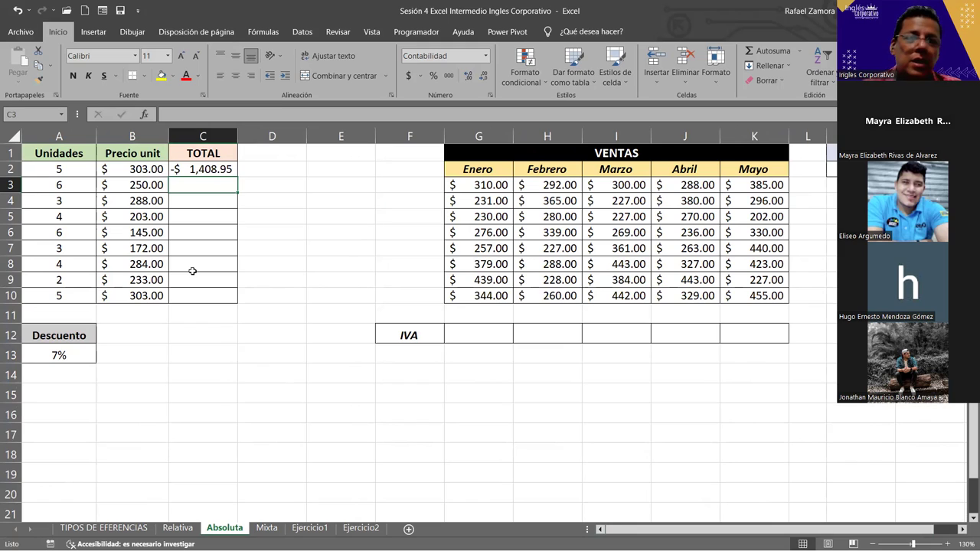
click(213, 166)
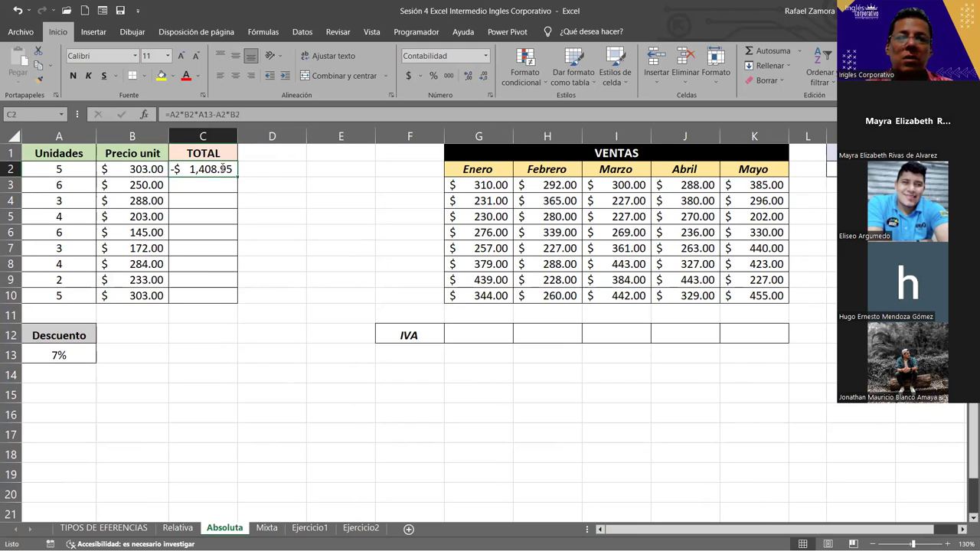
double_click(229, 169)
key(shift+Left)
key(shift+Left)
key(shift+Left)
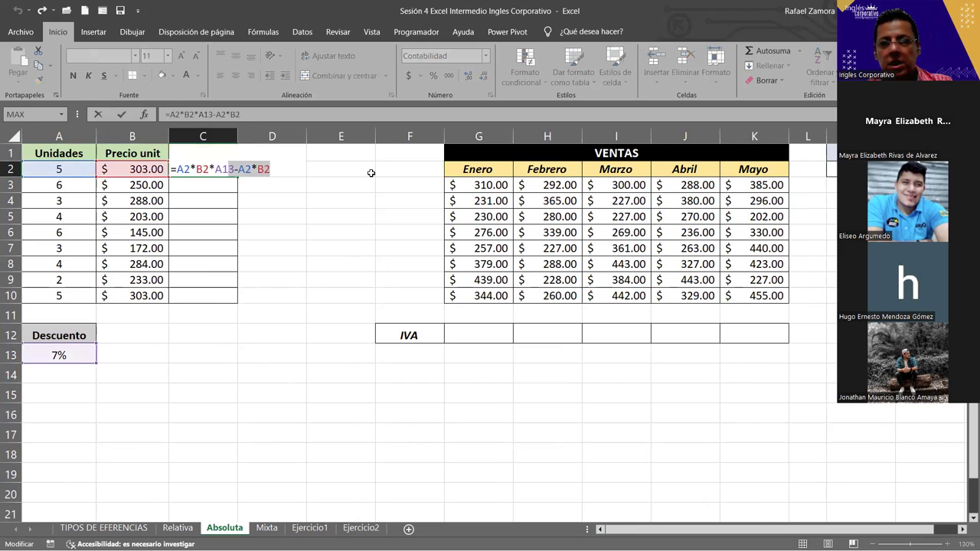
key(BackSpace)
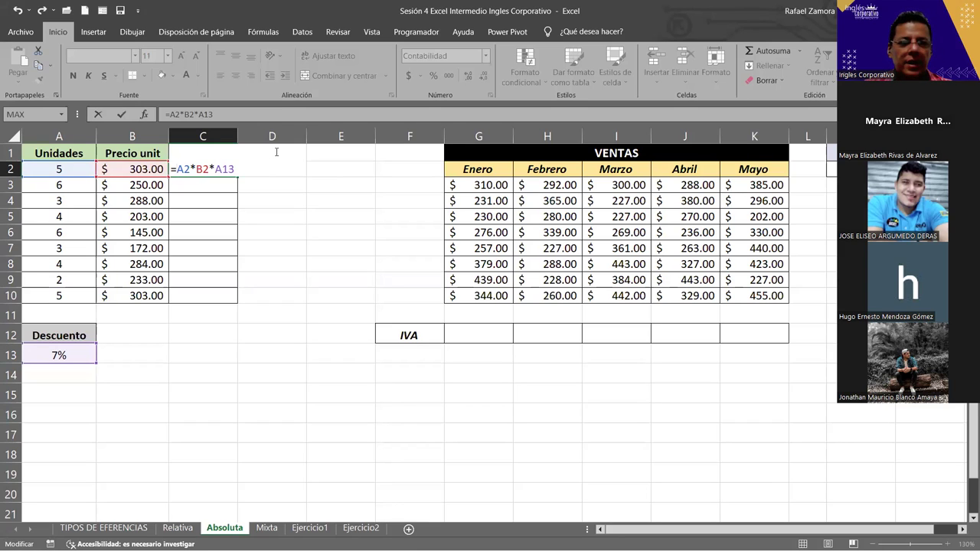
Step: Insert A2*B2- at the start of C2's formula so the discount is subtracted from the gross amount
click(65, 171)
text(*)
click(119, 168)
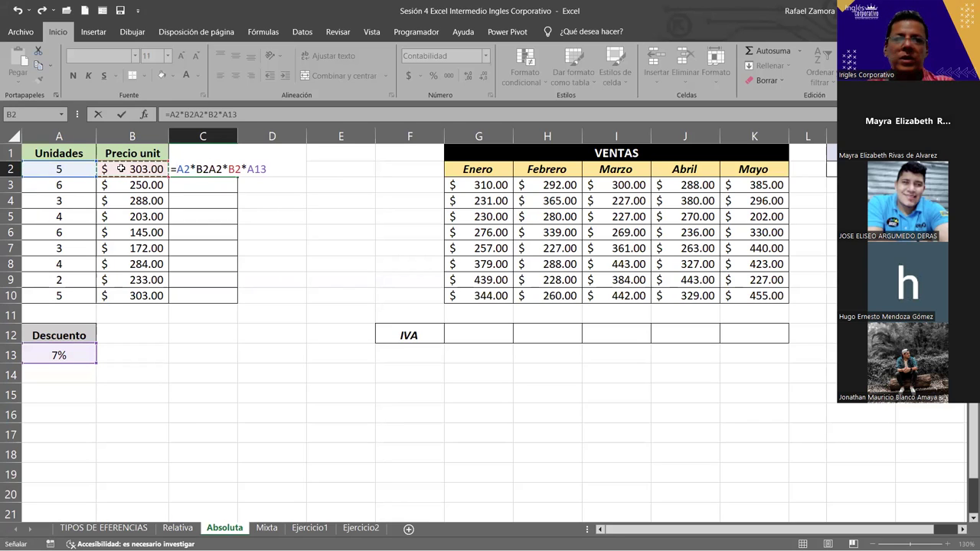
text(-)
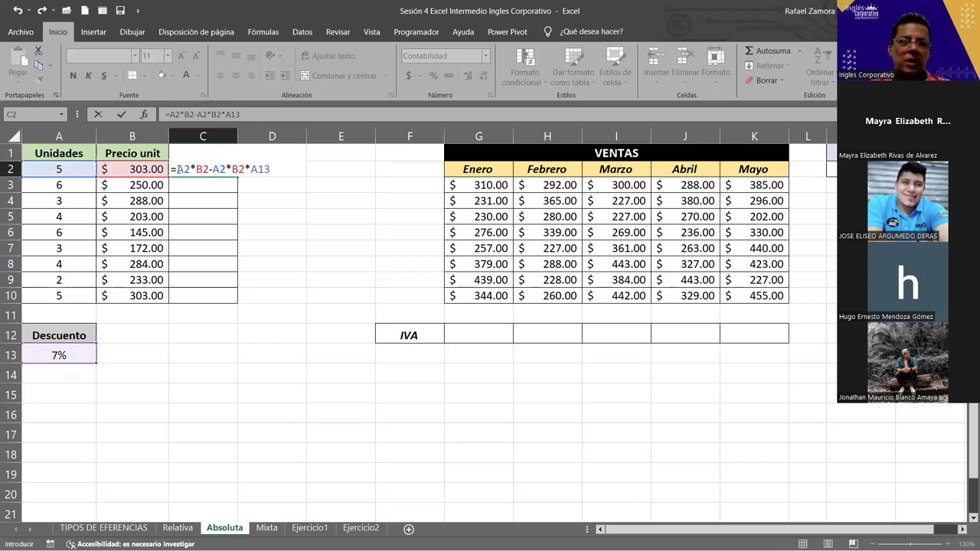
Step: Check A2*B2 (1515) and the discount part (106.05) with F9, then commit C2 at $1,408.95
drag(178, 169, 209, 169)
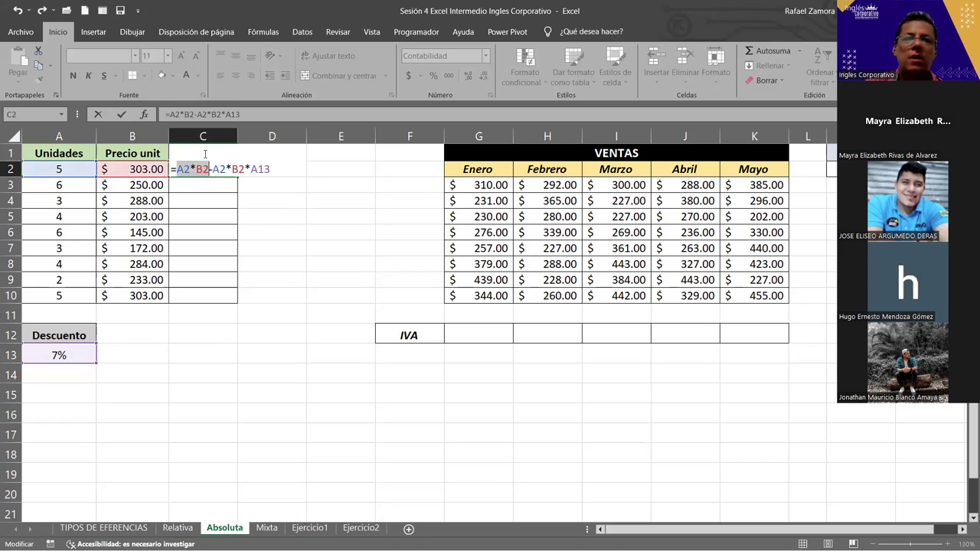
key(F9)
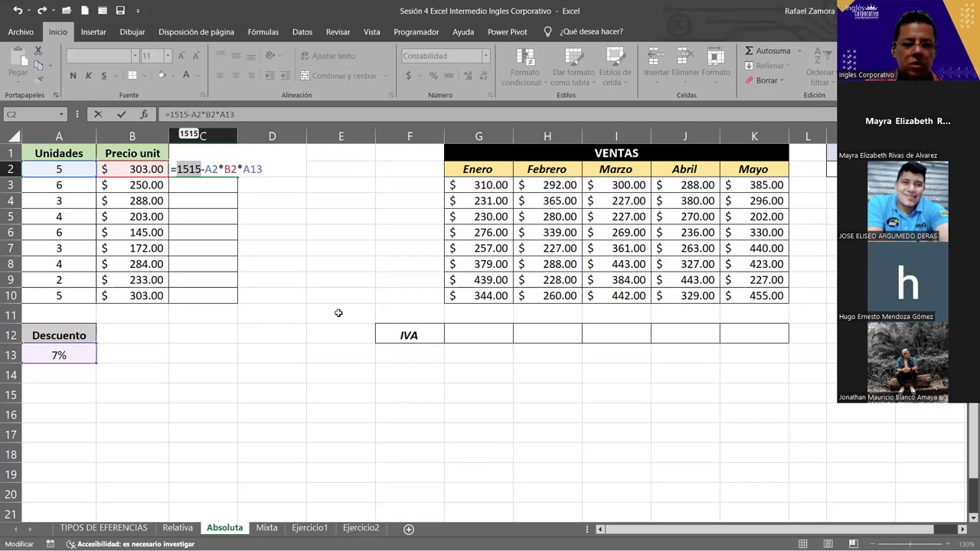
key(ctrl+z)
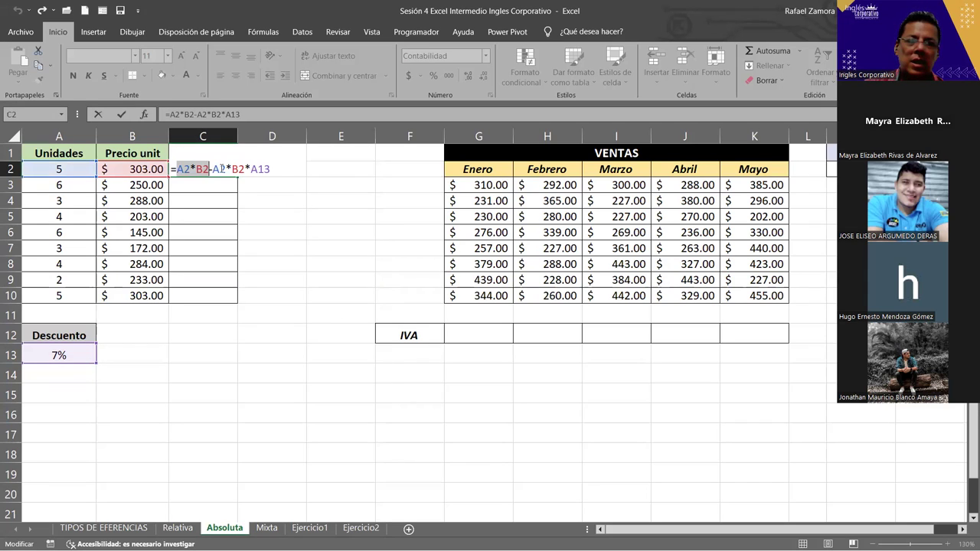
drag(213, 170, 284, 170)
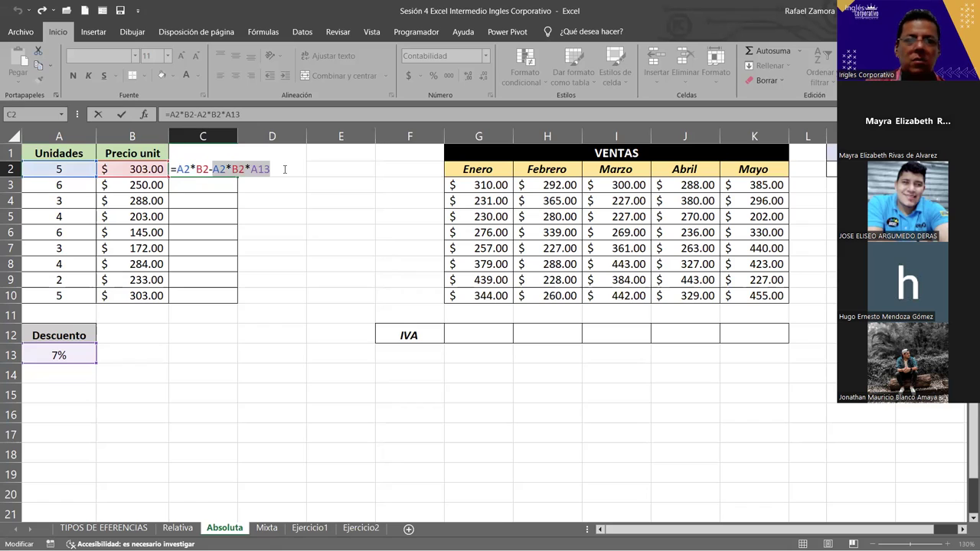
key(F9)
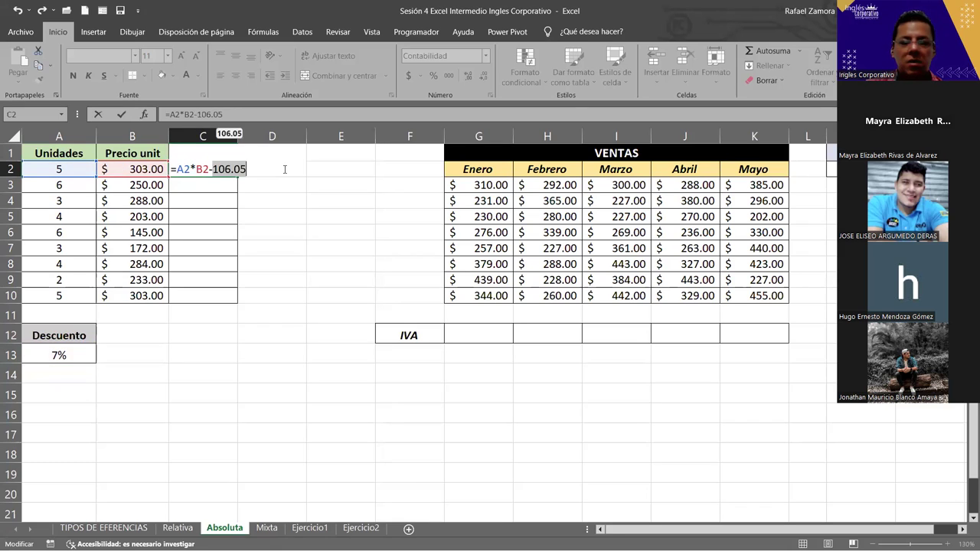
key(ctrl+z)
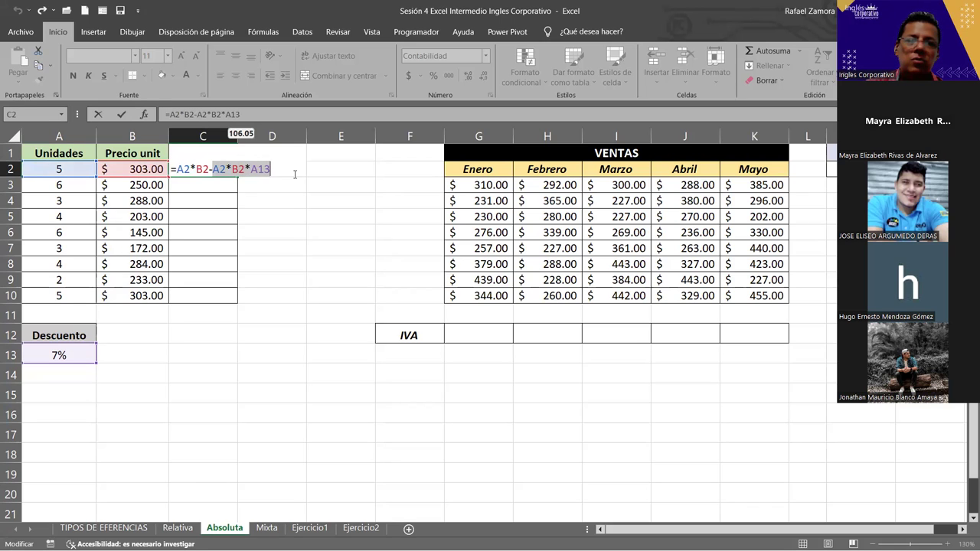
key(Return)
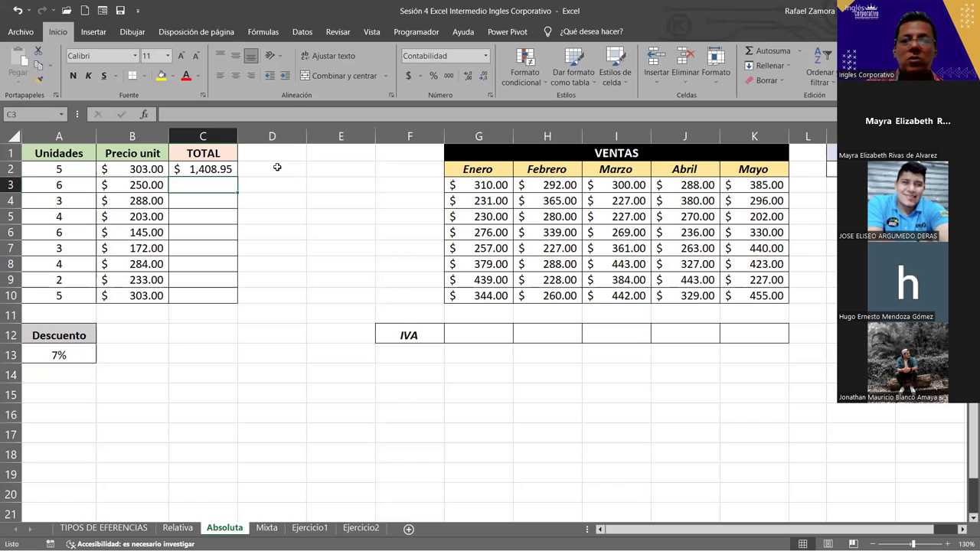
Step: Wrap the A2*B2 part of C2's formula in parentheses
double_click(231, 170)
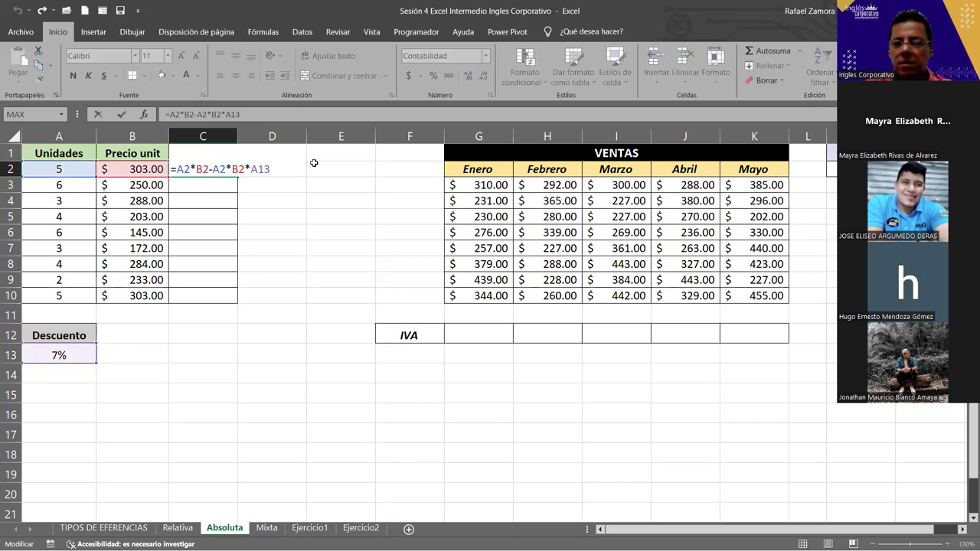
key(End)
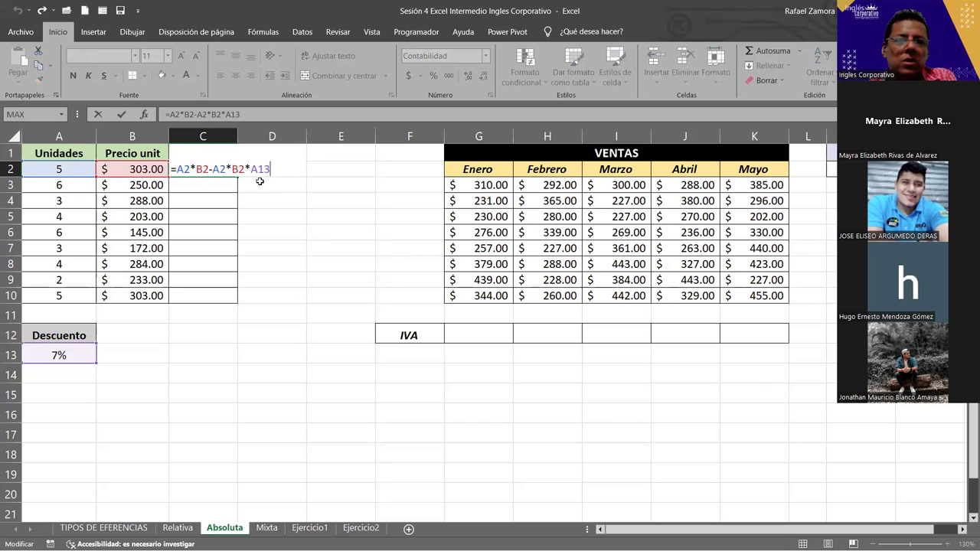
click(174, 169)
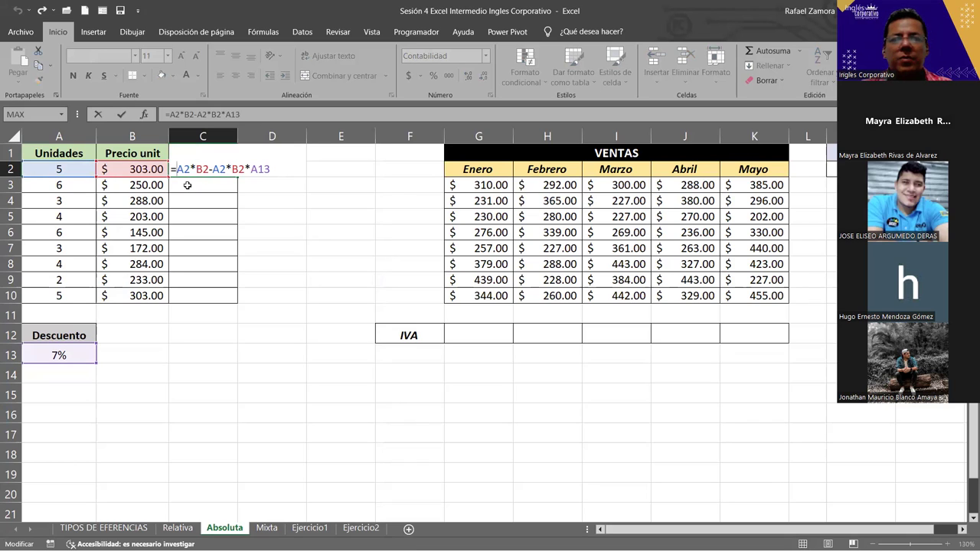
text(()
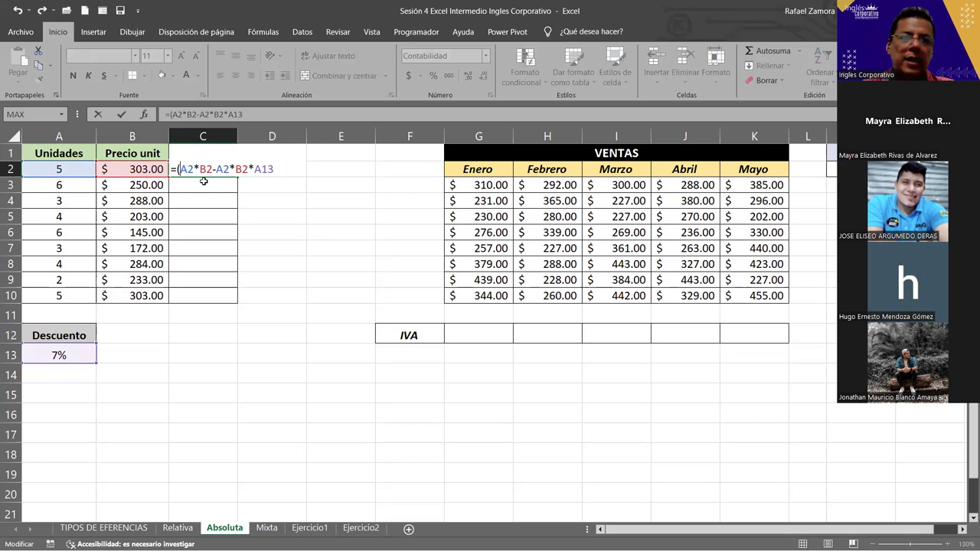
click(212, 169)
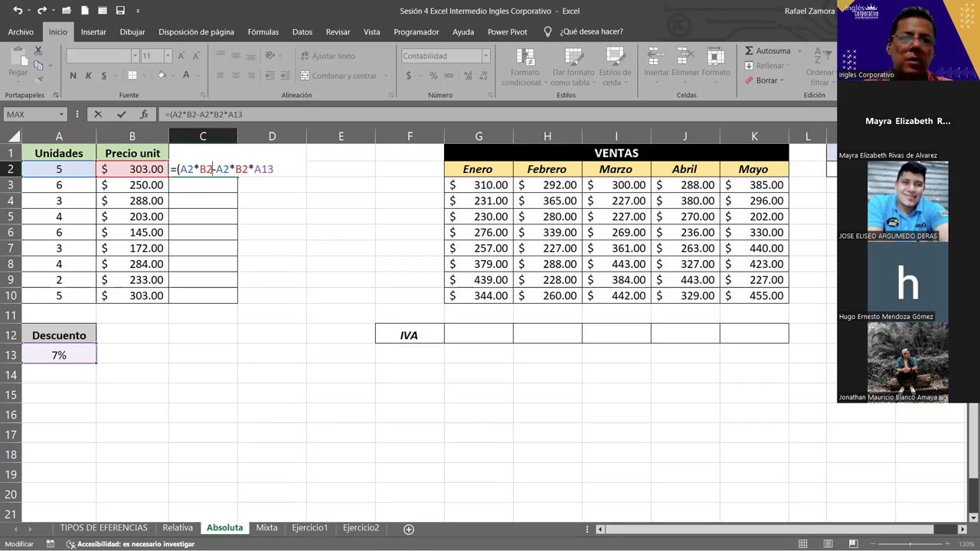
text())
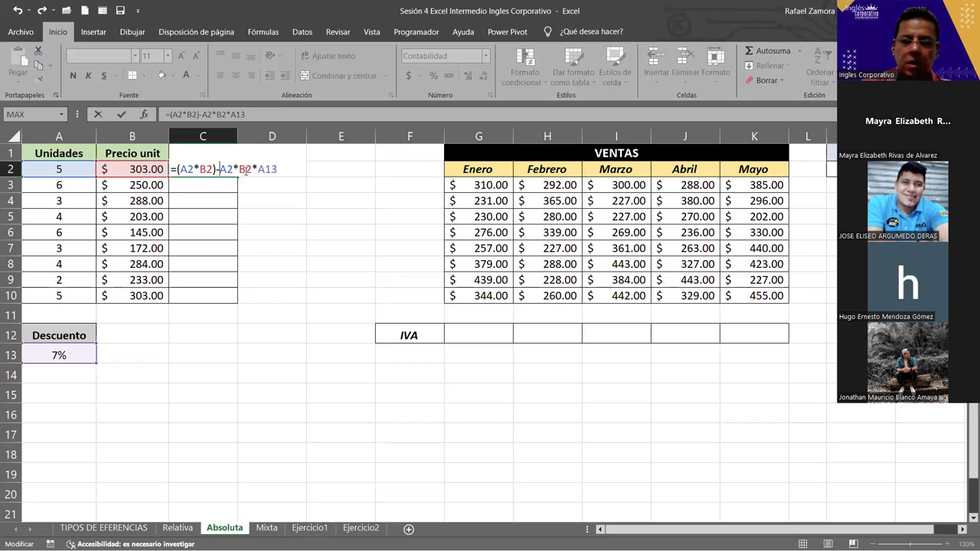
text(()
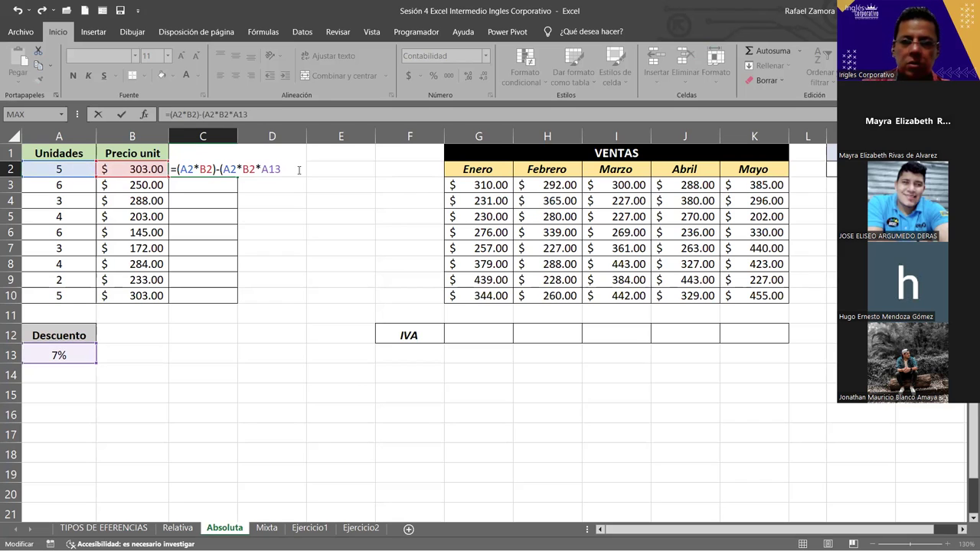
text())
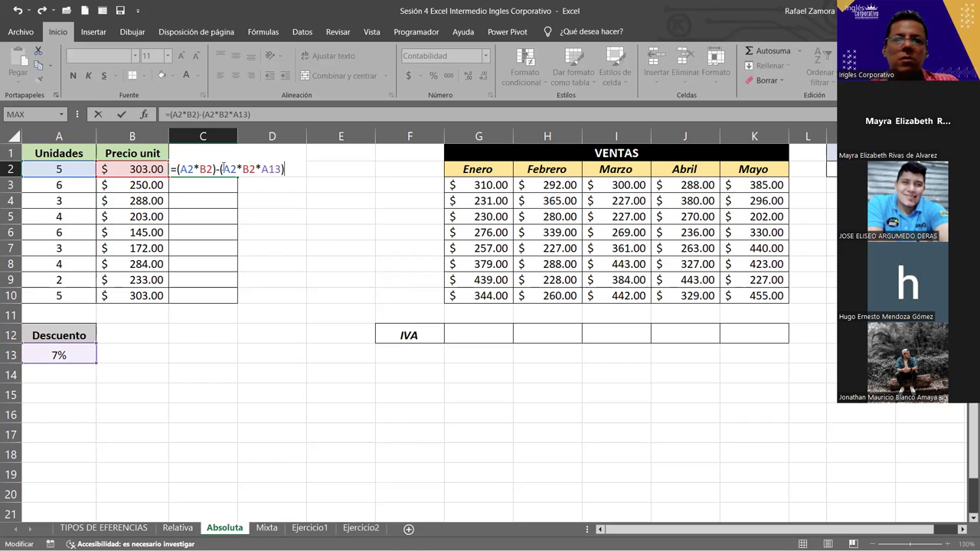
Step: Highlight the product and discount parts of the formula, then cancel the bracketed edit
mouse_move(216, 168)
mouse_down()
mouse_move(177, 168)
mouse_move(284, 168)
mouse_up()
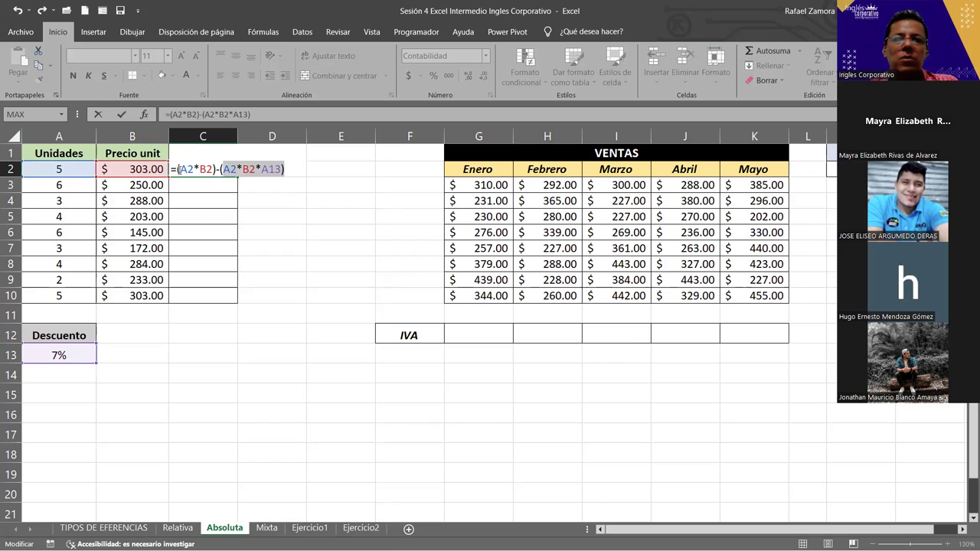
drag(177, 168, 262, 168)
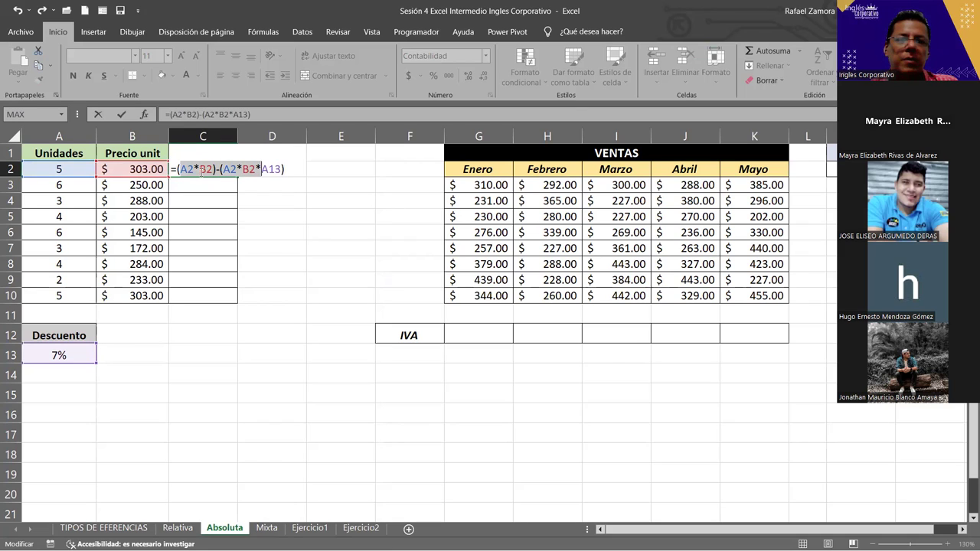
drag(177, 169, 283, 170)
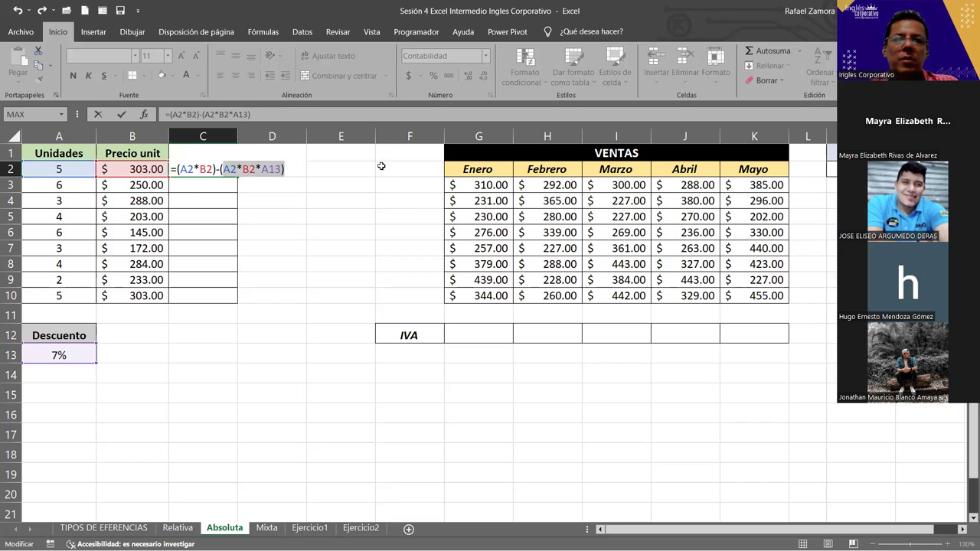
key(Escape)
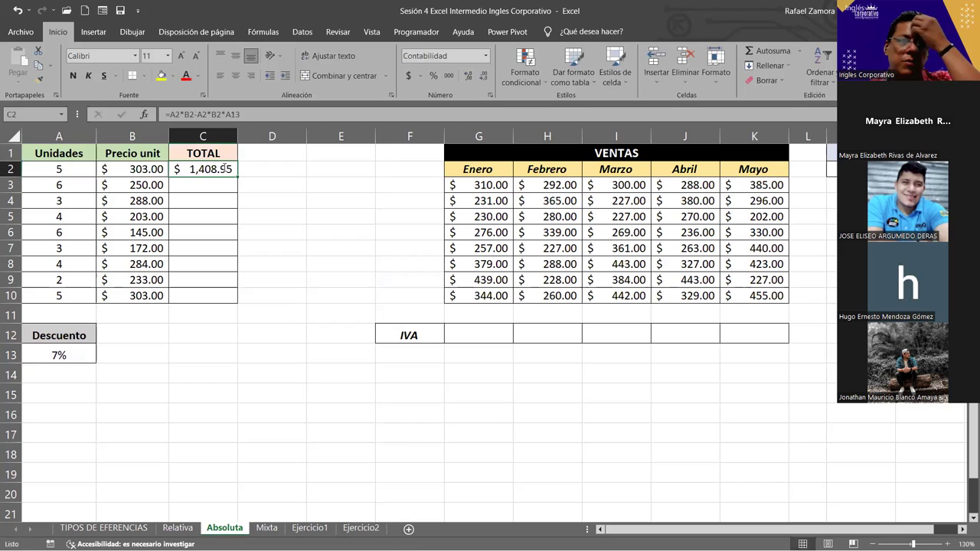
Step: Confirm C2's total and fill it down to C10, yielding undiscounted rows such as 1,500.00
double_click(225, 168)
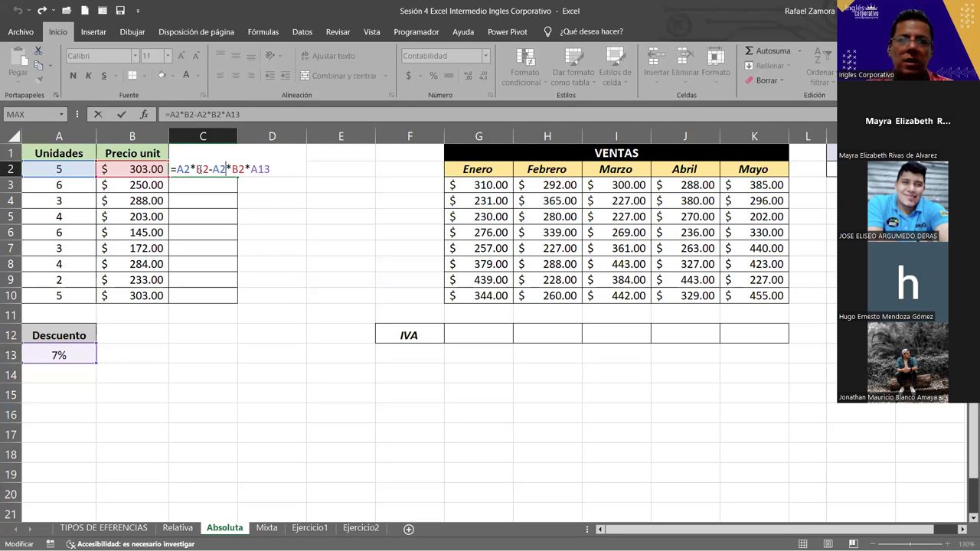
key(Return)
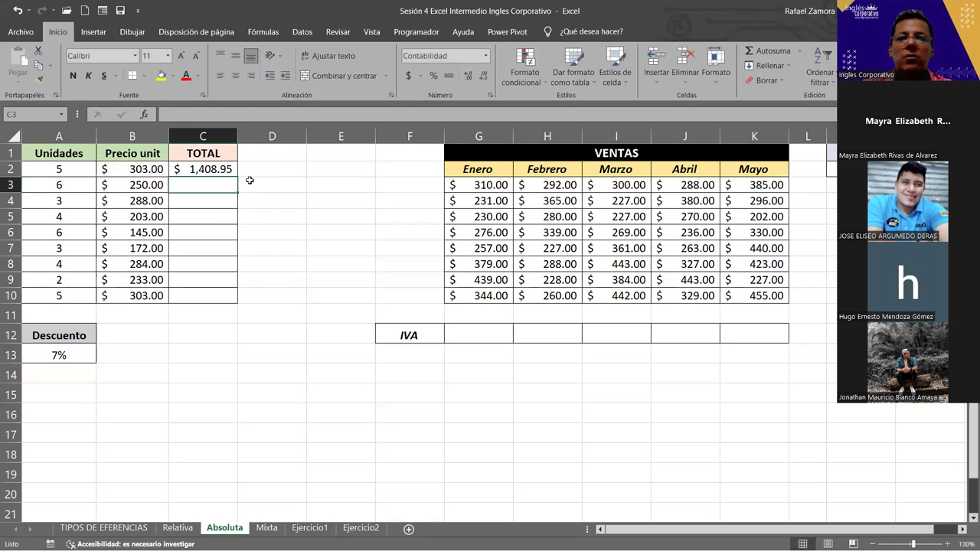
click(231, 170)
drag(236, 175, 237, 174)
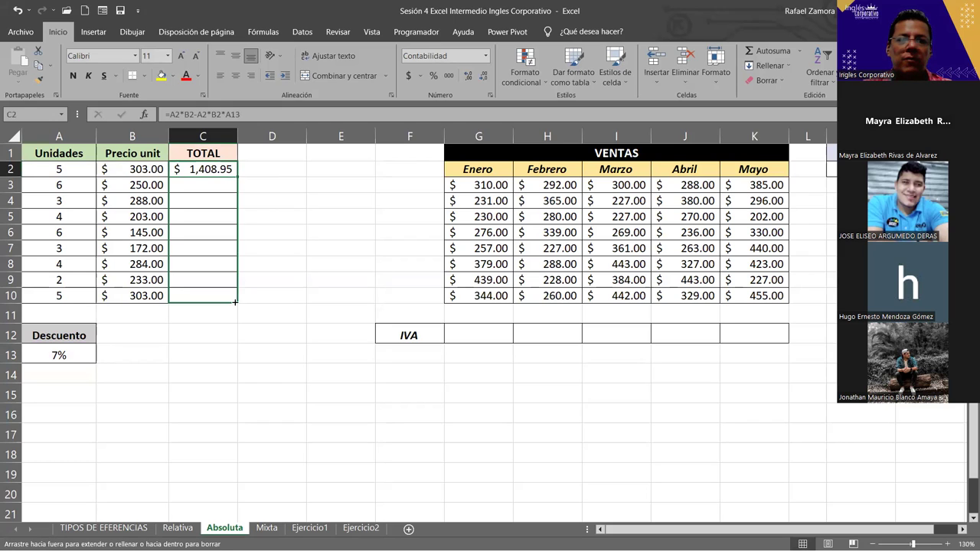
drag(238, 224, 237, 303)
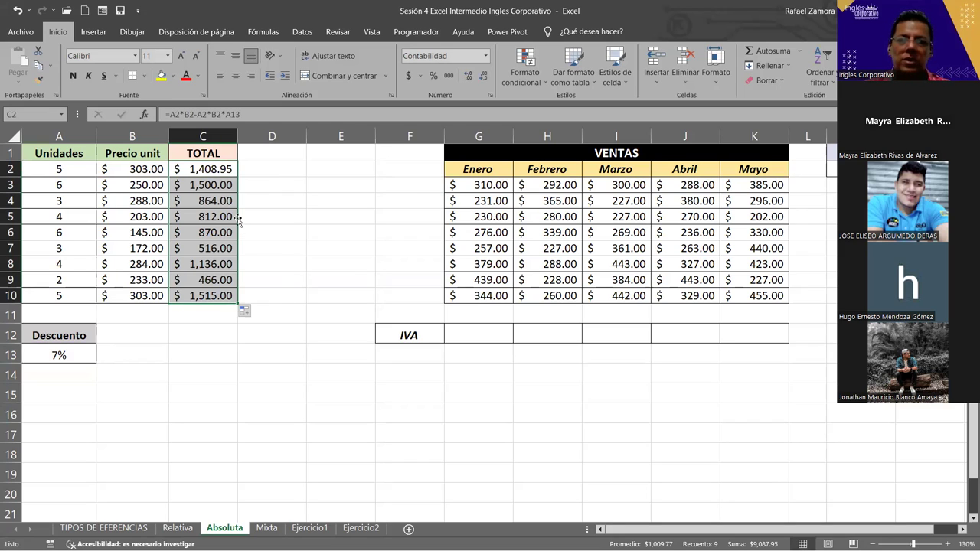
click(204, 216)
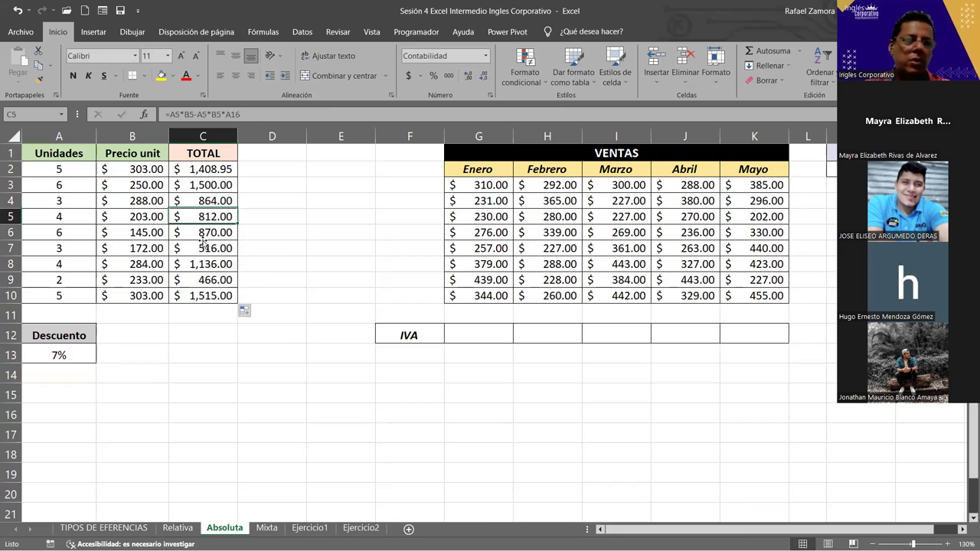
click(209, 281)
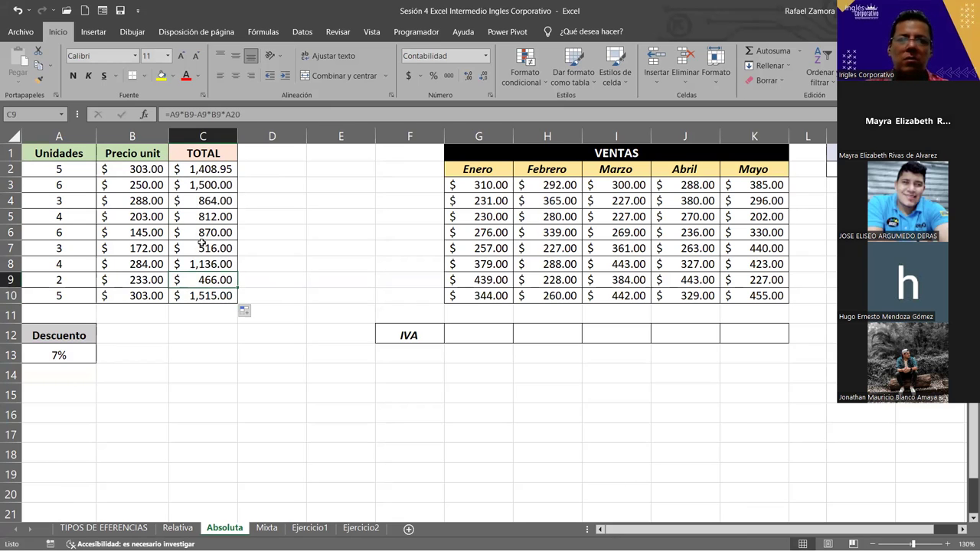
double_click(213, 169)
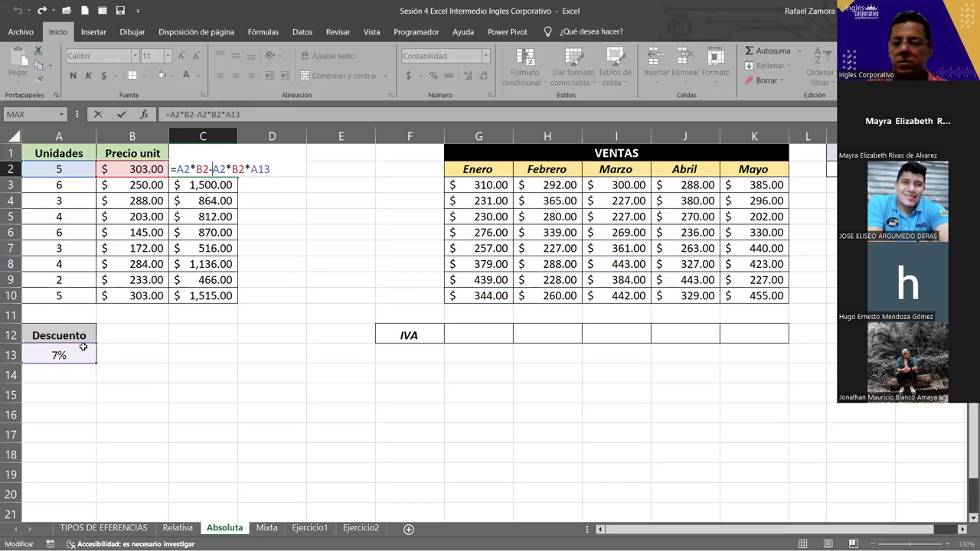
click(227, 182)
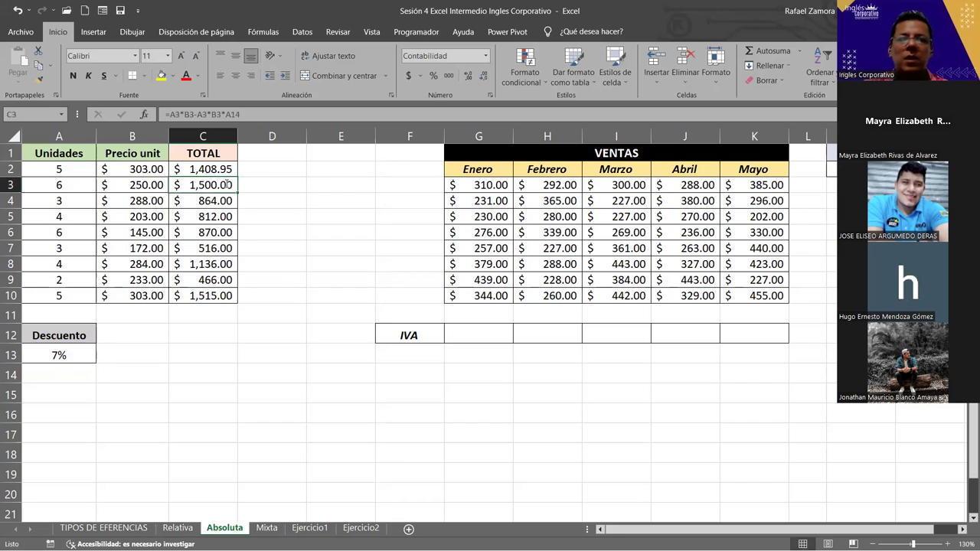
double_click(228, 182)
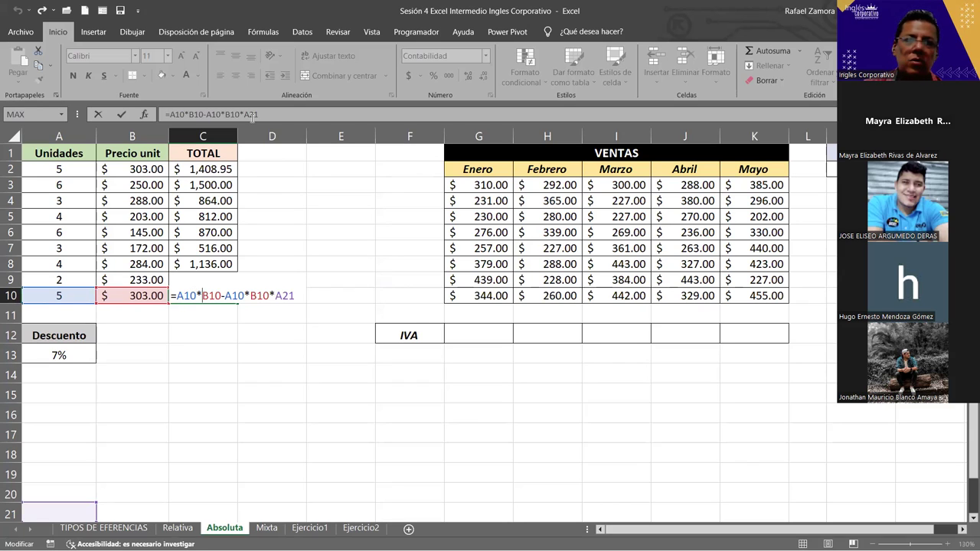
Step: Add a dollar sign so C2's discount reference reads A$13 in =A2*B2-A2*B2*A$13
key(ctrl+Return)
double_click(213, 169)
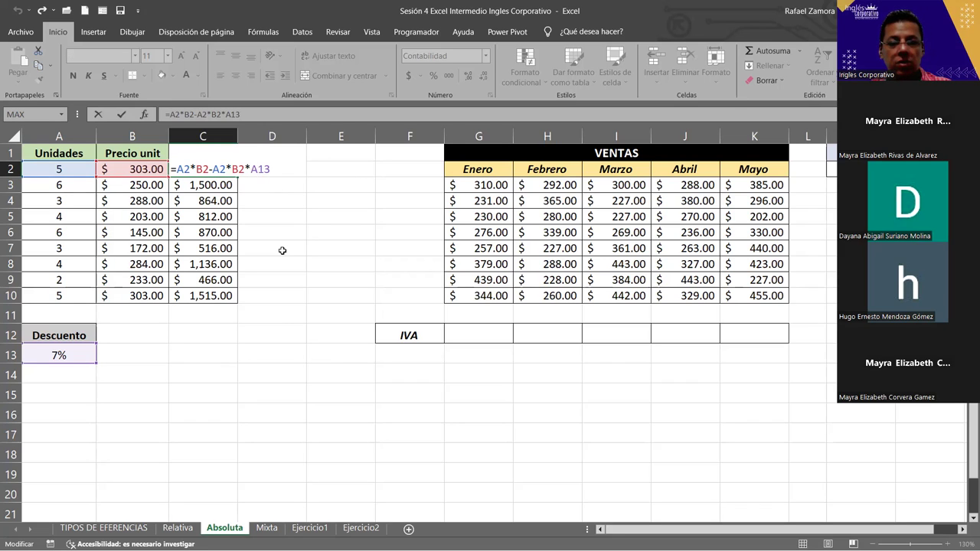
text($)
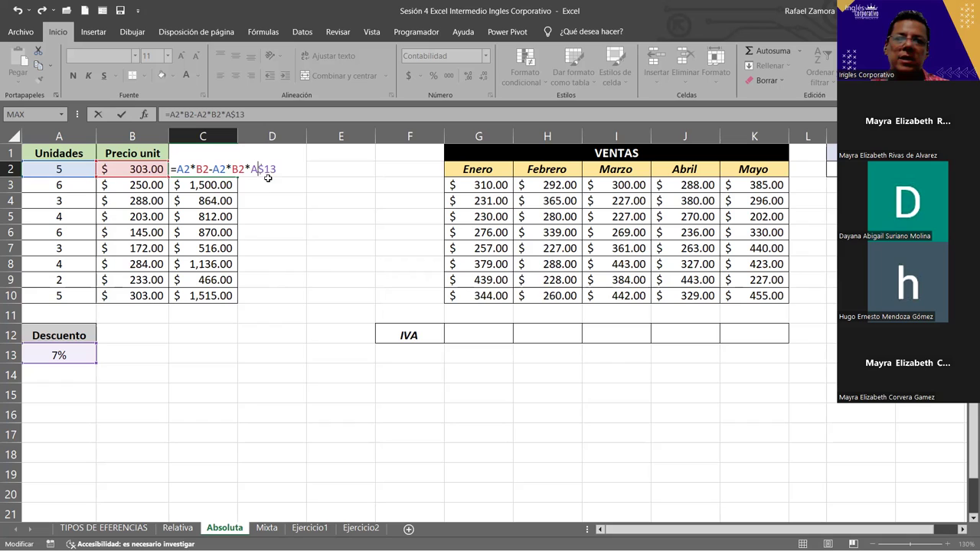
Step: Commit the A$13 formula in C2 and fill it down through C10
key(Return)
click(226, 169)
drag(236, 175, 235, 307)
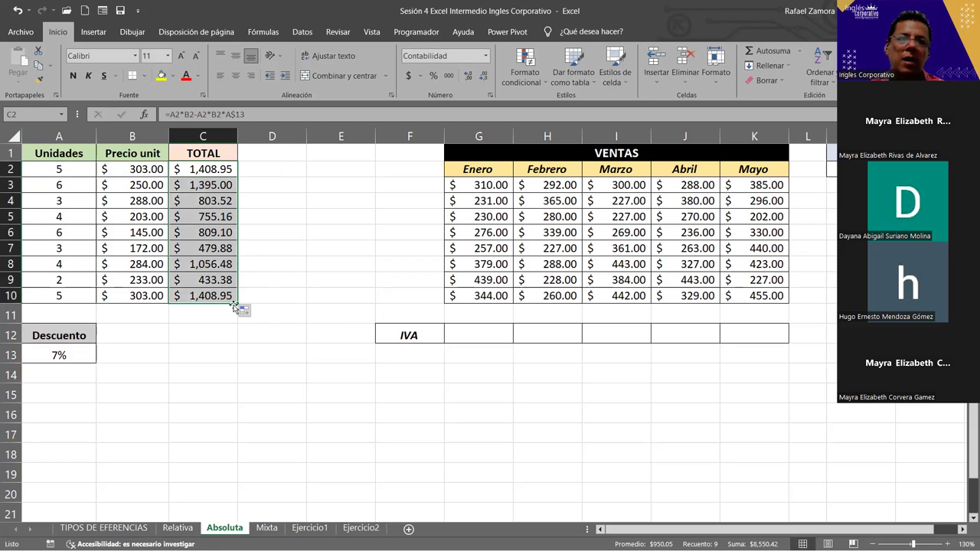
Step: Verify C3, C5, C7, C10 and C2 all reference A$13, with C10 showing 1,408.95
double_click(218, 183)
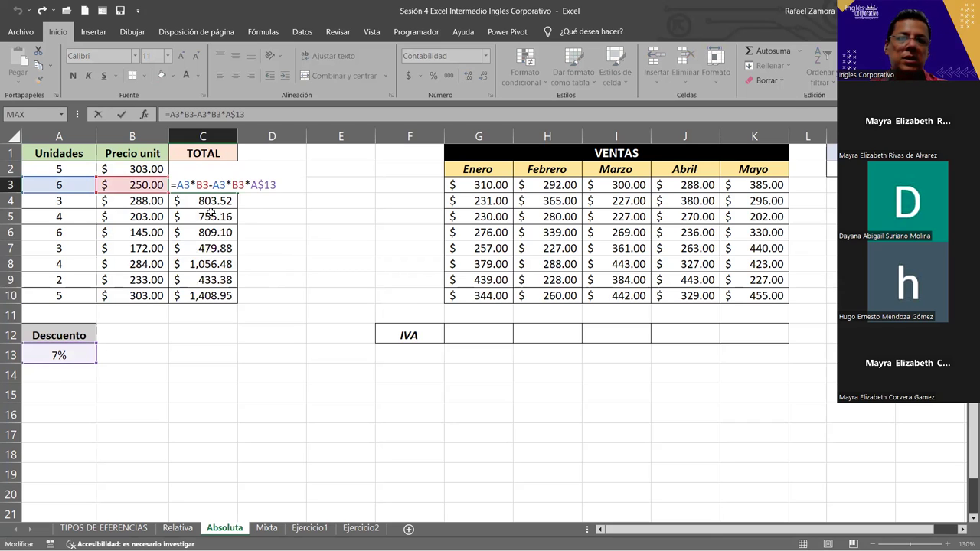
click(207, 217)
double_click(208, 217)
key(Escape)
double_click(207, 248)
key(Escape)
double_click(203, 295)
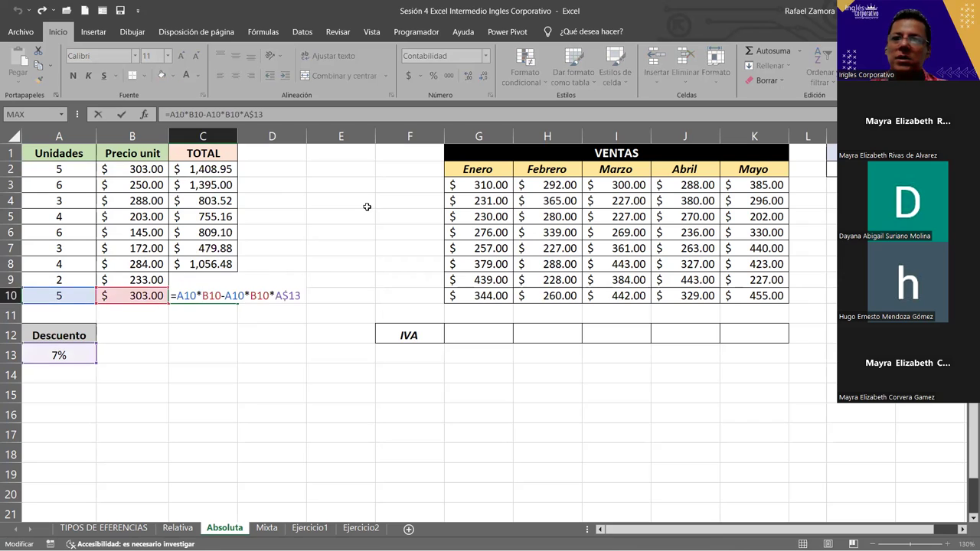
key(Escape)
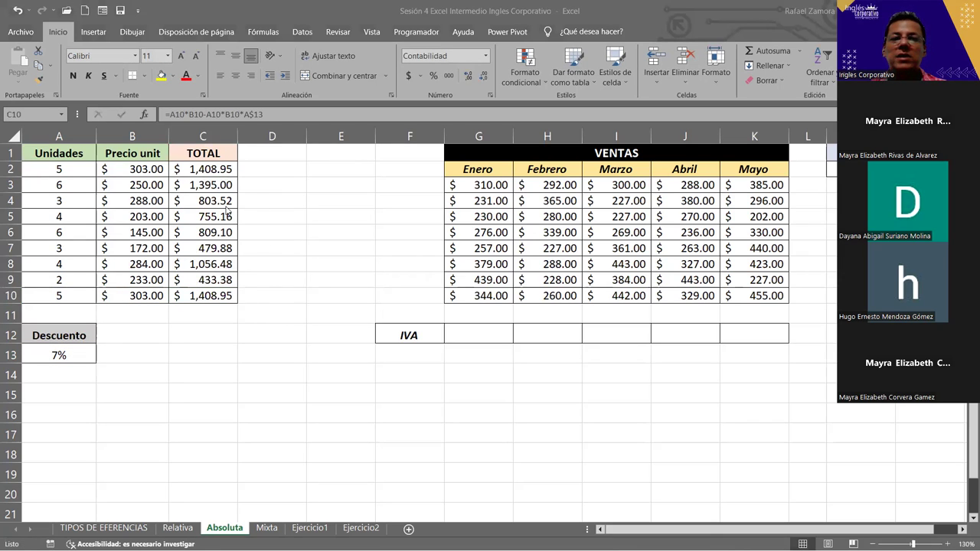
double_click(221, 168)
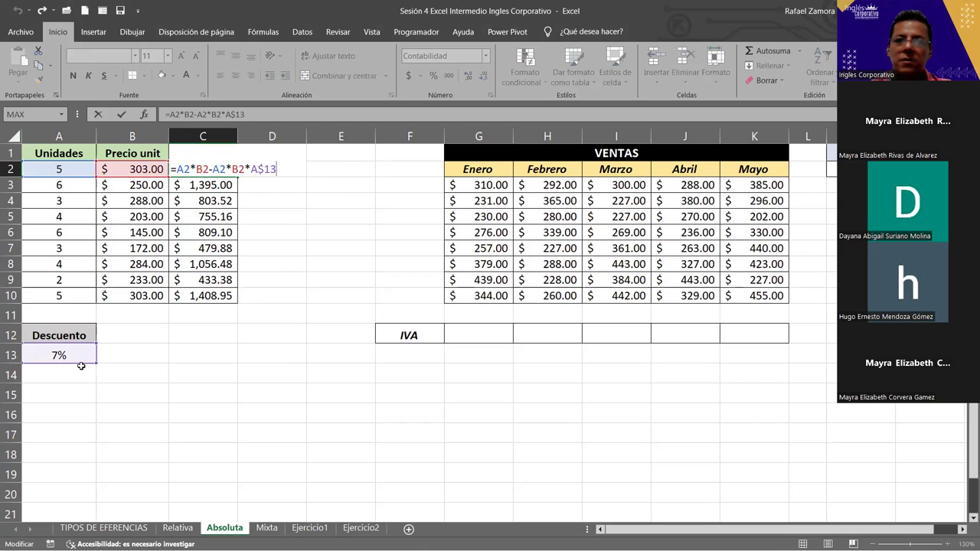
key(ctrl+Return)
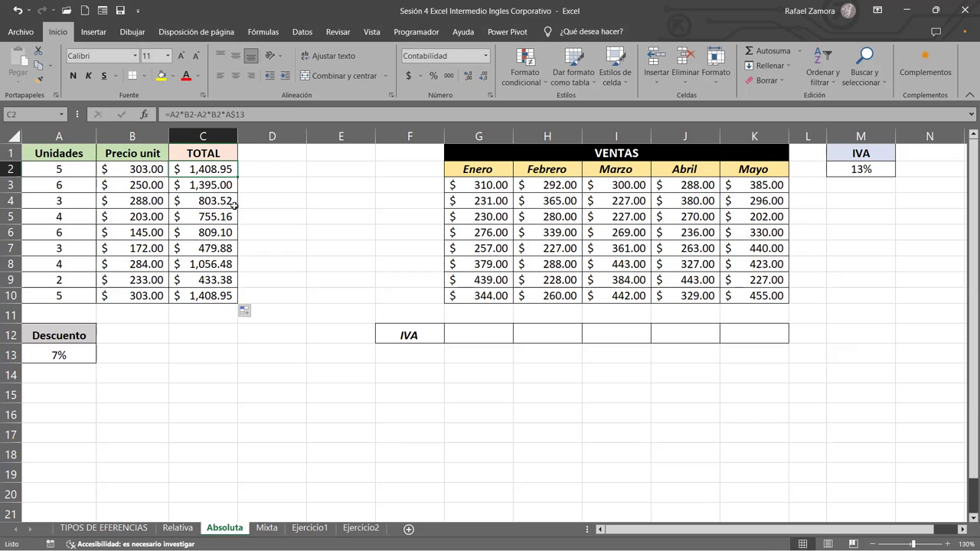
Step: Enter =SUMA(G3:G10)*M2 in G12, giving a $320.58 Enero IVA
click(458, 328)
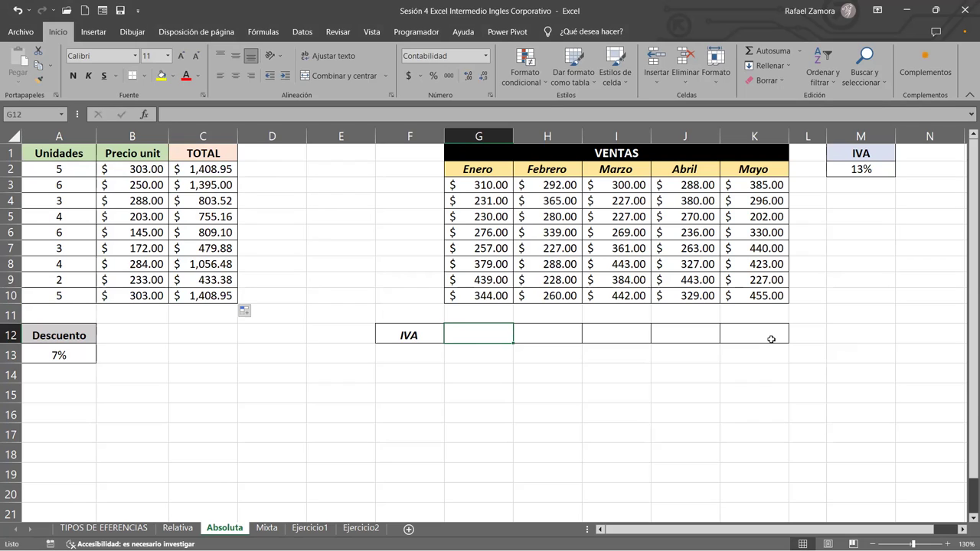
text(=)
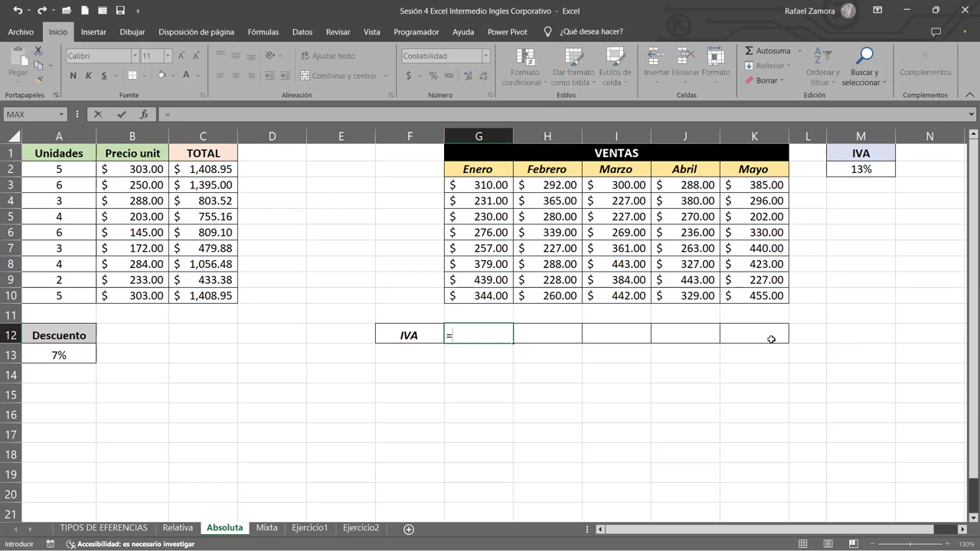
text(SUMA()
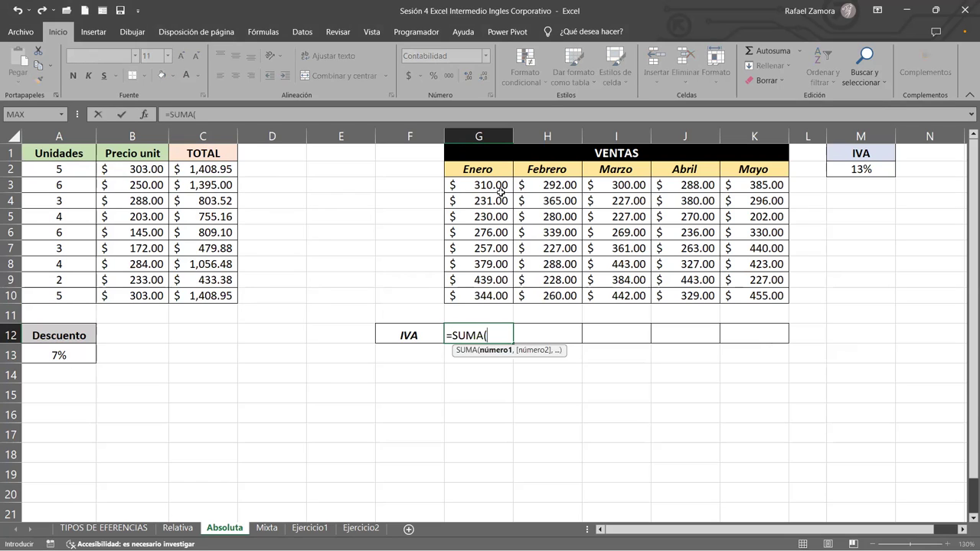
drag(501, 186, 493, 295)
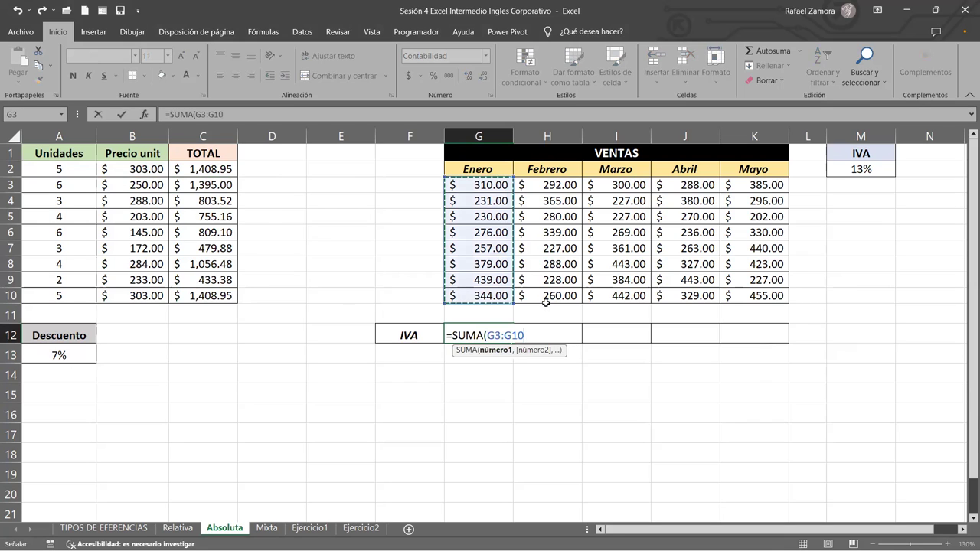
text())
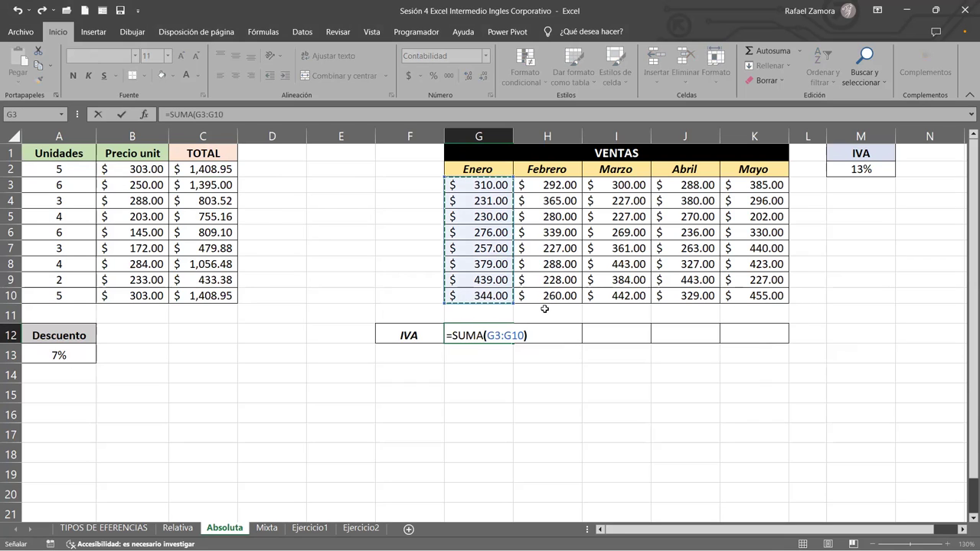
text(*)
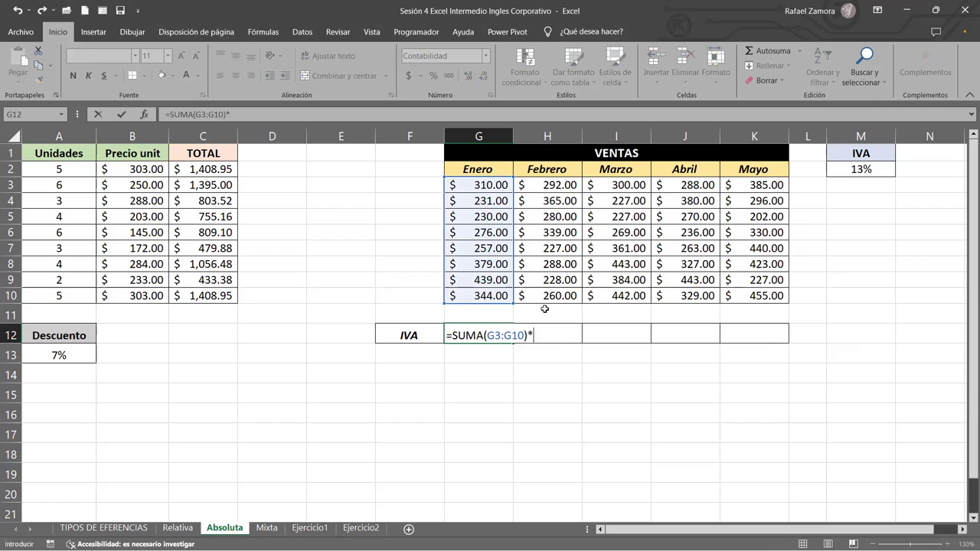
click(851, 170)
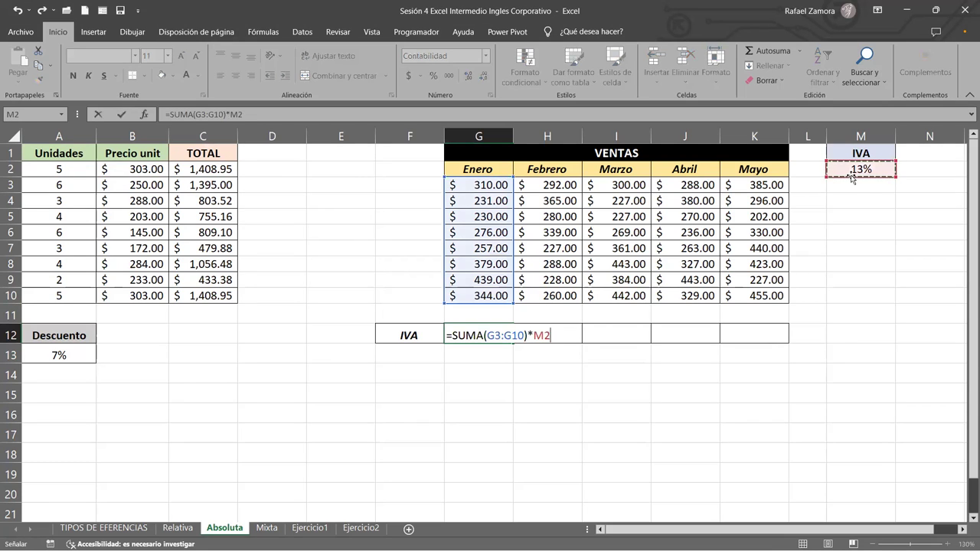
key(Return)
Step: Fill G12's IVA formula across to K12, leaving dashes for Febrero through Mayo
click(505, 329)
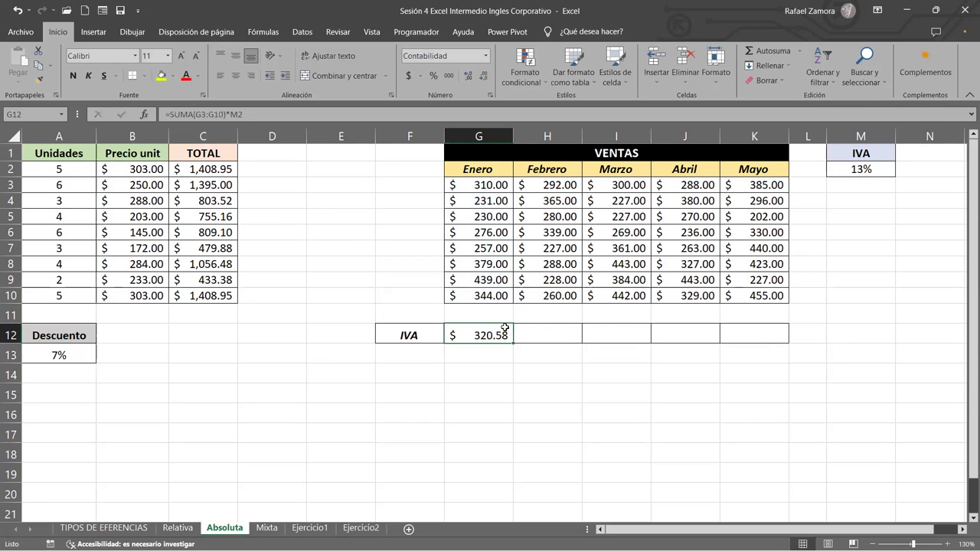
drag(511, 340, 759, 339)
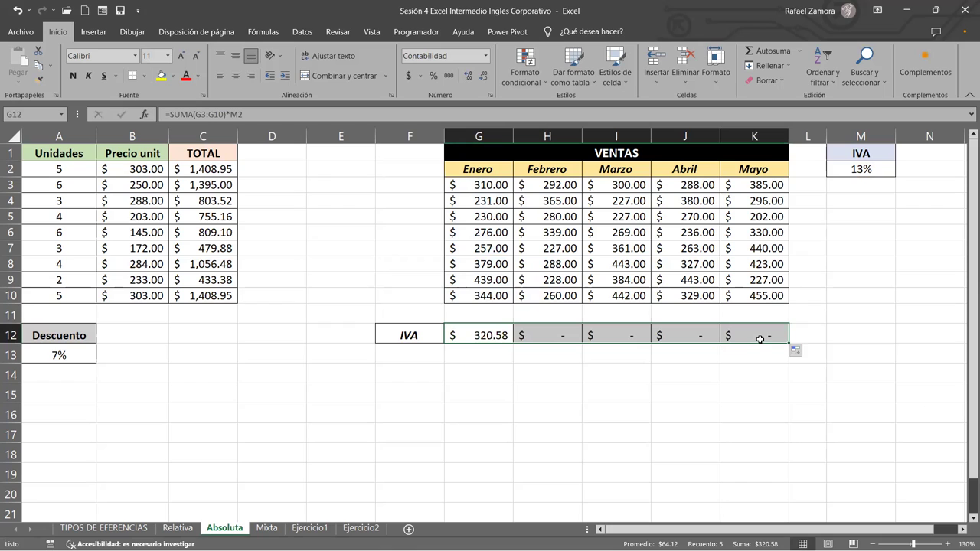
double_click(463, 335)
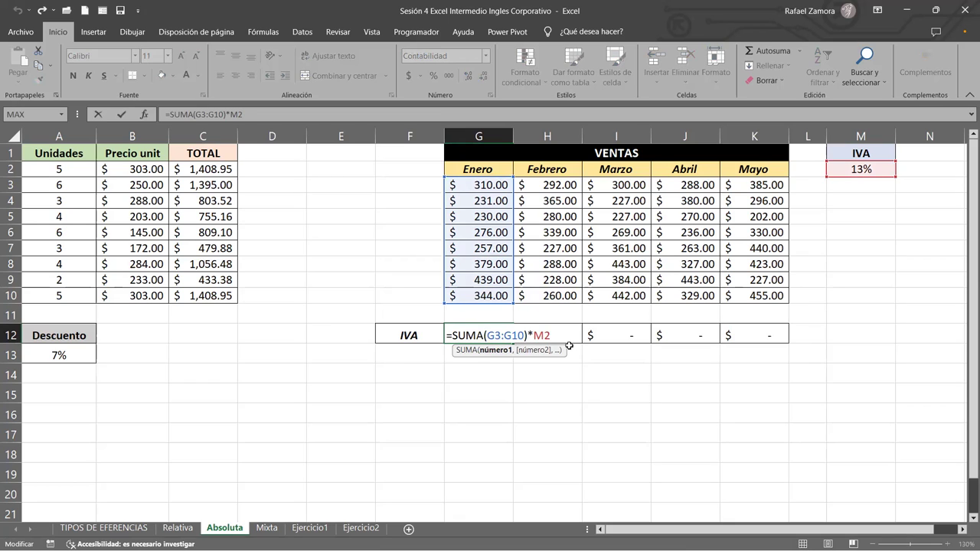
Step: Inspect H12 through K12, whose tax references shifted to the empty N2, O2, P2 and Q2
double_click(564, 336)
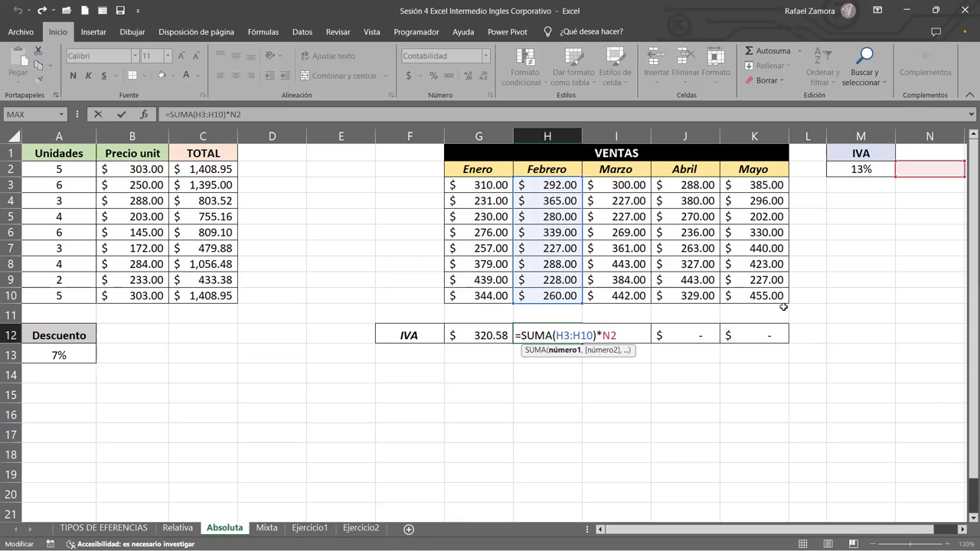
double_click(646, 334)
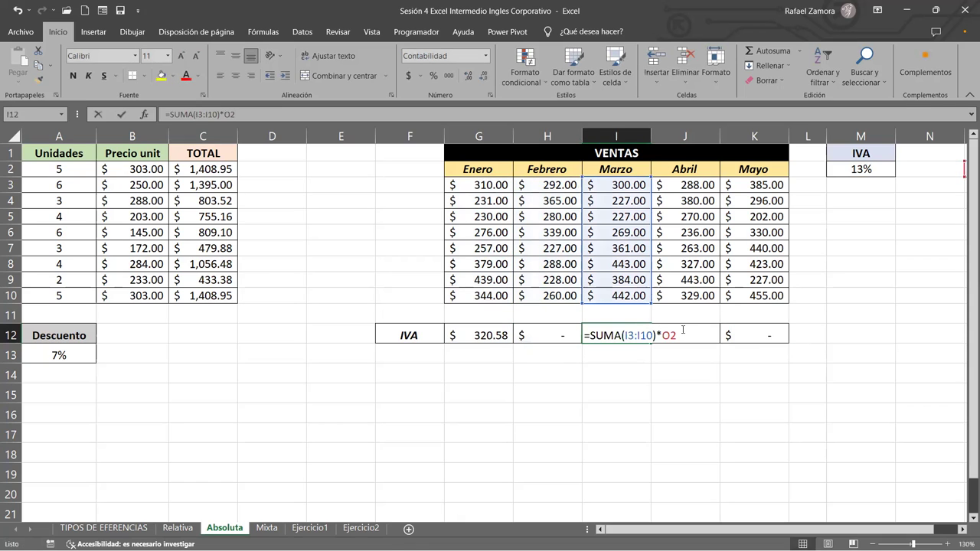
double_click(683, 330)
click(962, 529)
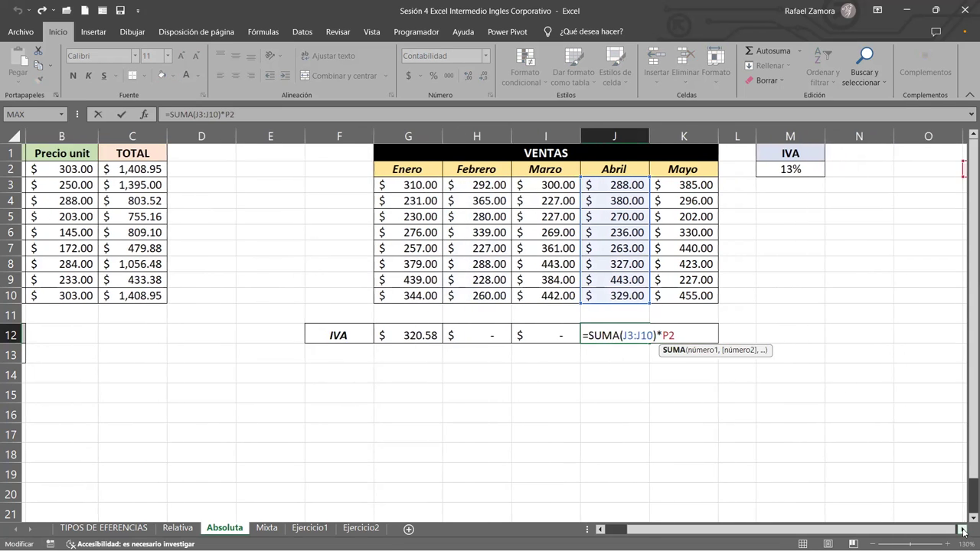
click(962, 529)
double_click(586, 334)
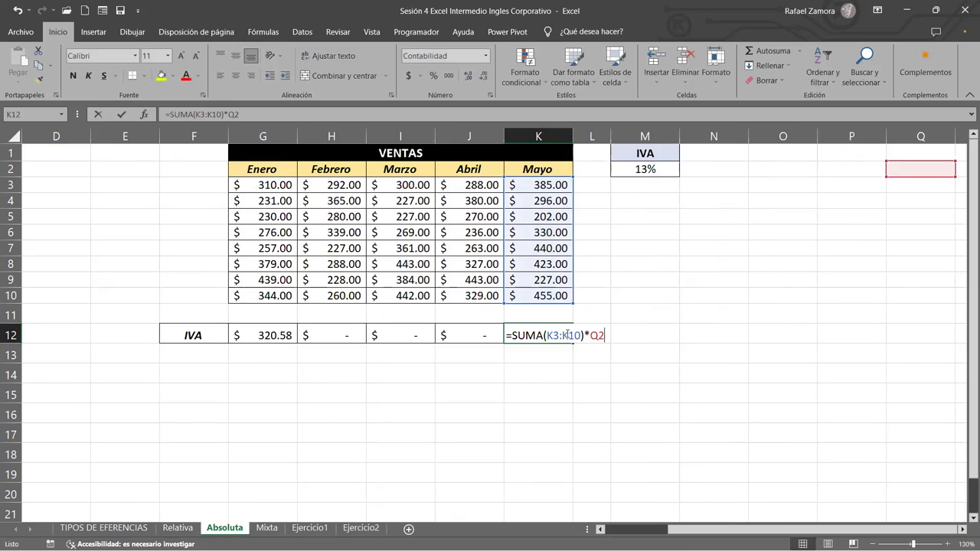
mouse_move(245, 342)
mouse_down()
mouse_move(580, 330)
mouse_move(562, 334)
mouse_up()
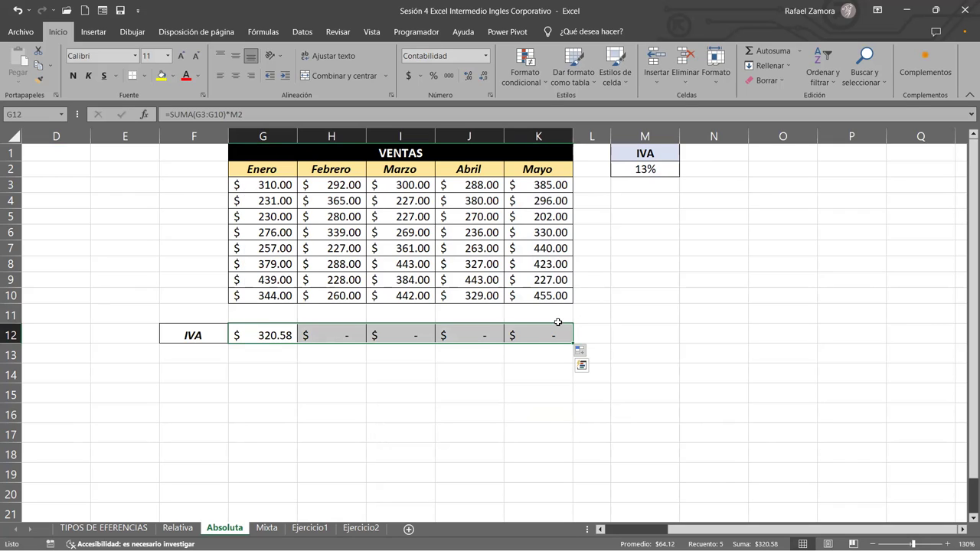
click(271, 334)
Step: Open G12's =SUMA(G3:G10)*M2 formula in edit mode to examine the unlocked M2
double_click(271, 334)
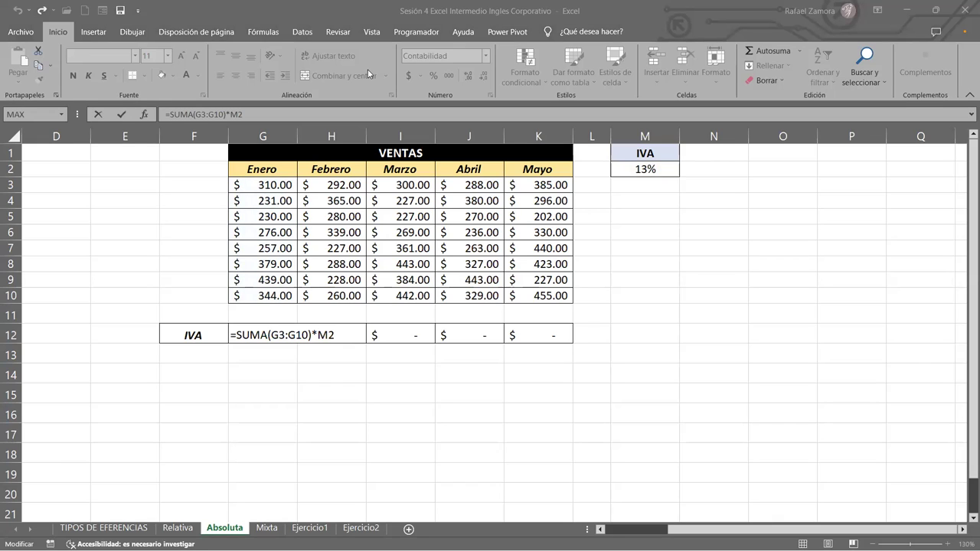
Step: Change G12's tax reference to the column-locked $M2 and confirm it
click(323, 332)
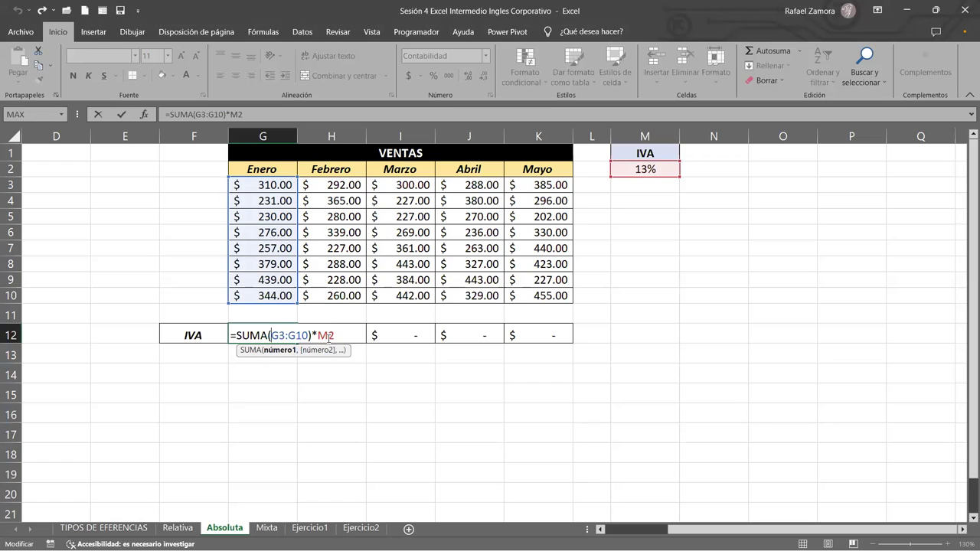
click(322, 336)
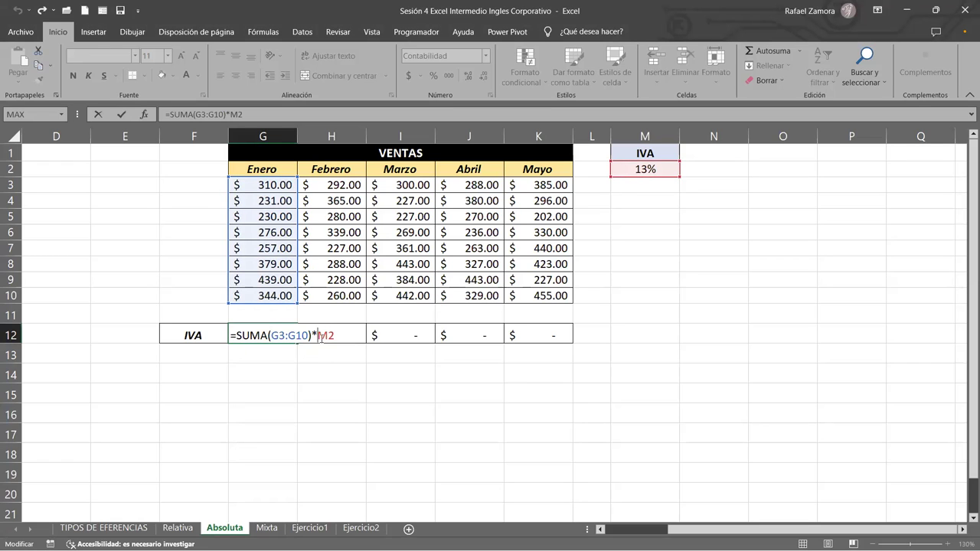
text($)
key(Return)
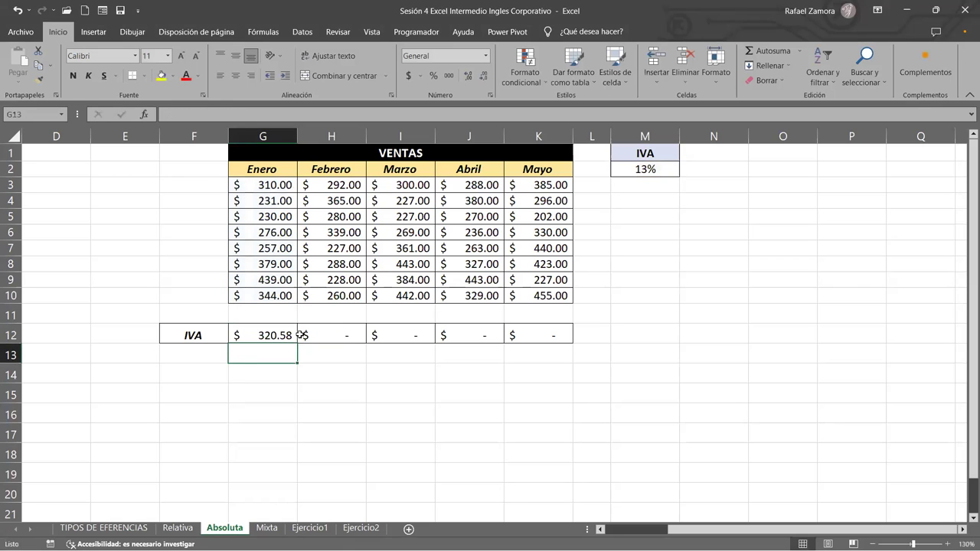
Step: Fill G12 across to K12 and verify Febrero 296.27, Marzo 344.89, Abril 329.68, Mayo 358.54
click(291, 337)
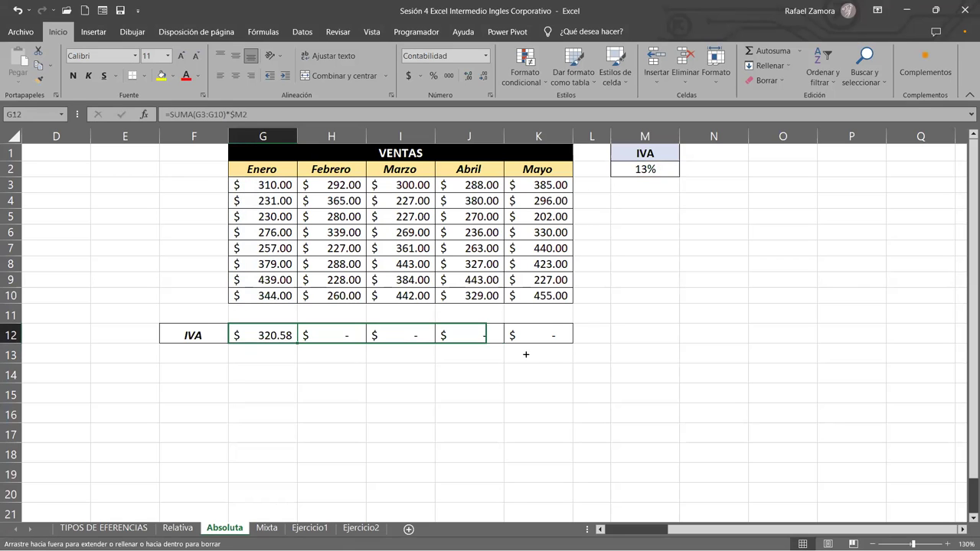
drag(295, 341, 546, 345)
double_click(346, 335)
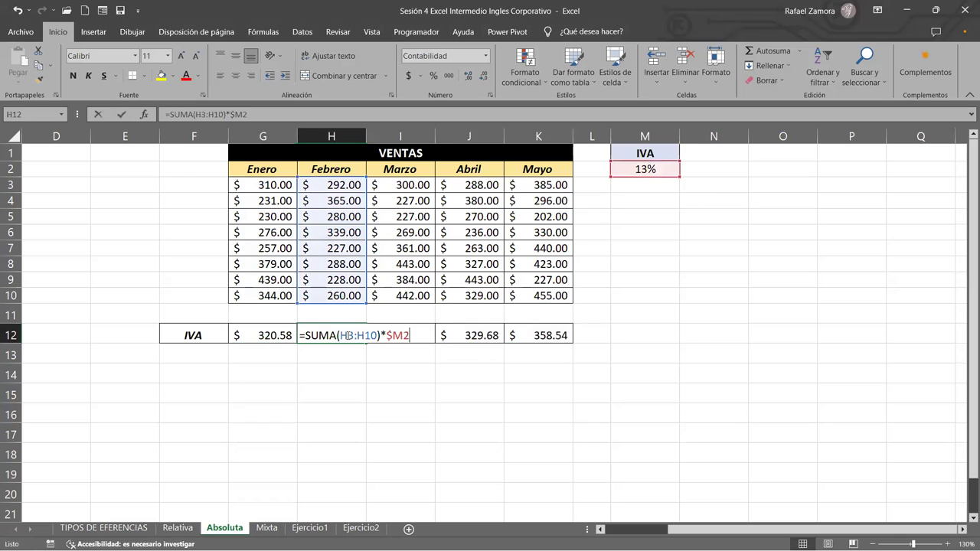
click(404, 330)
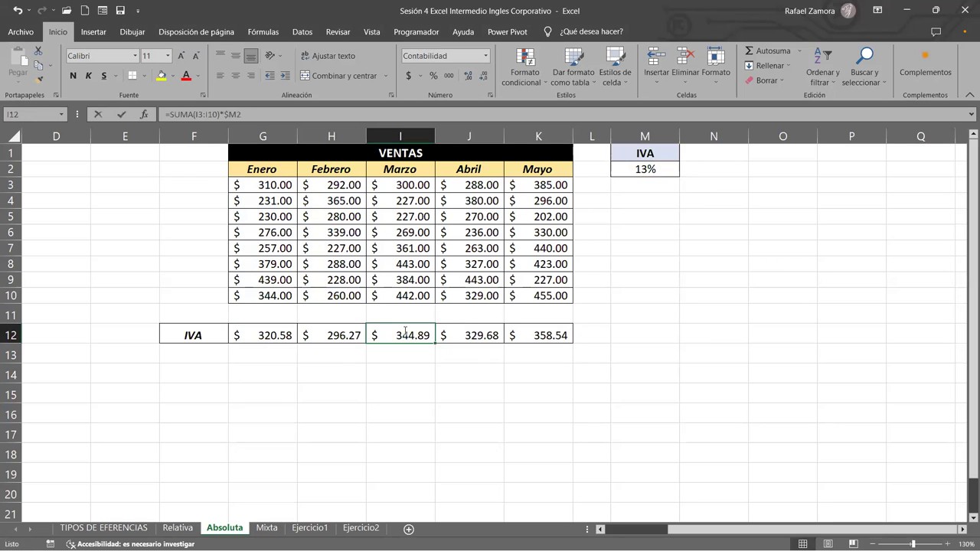
click(457, 339)
key(F2)
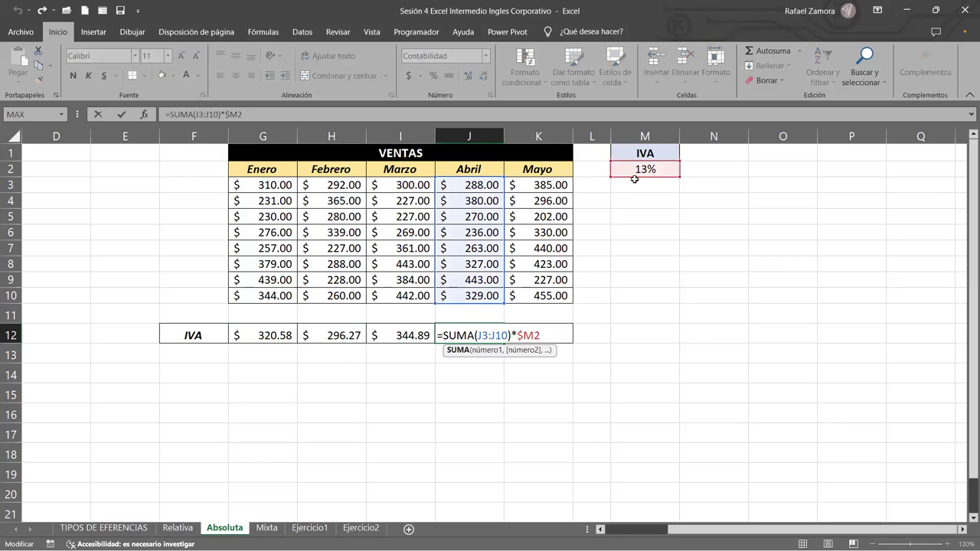
click(539, 329)
key(F2)
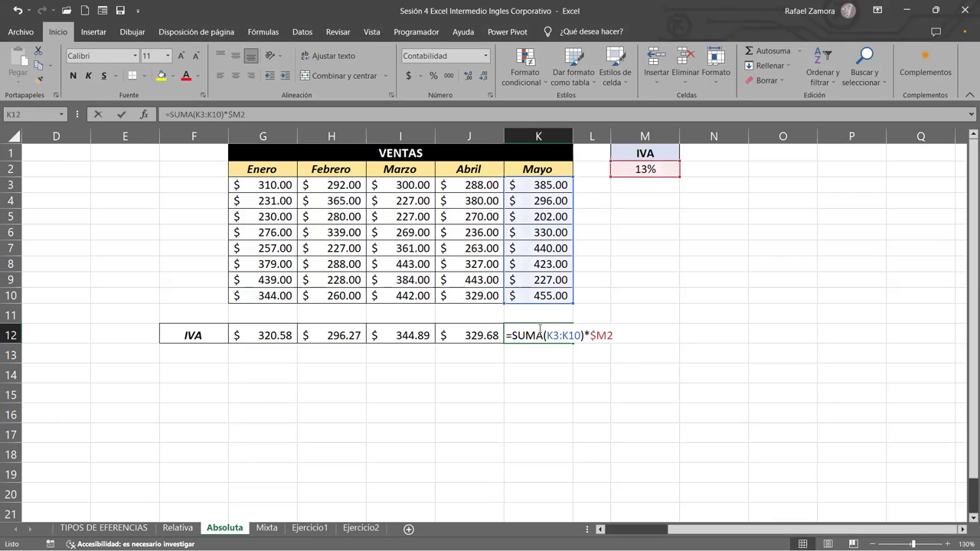
key(ctrl+Return)
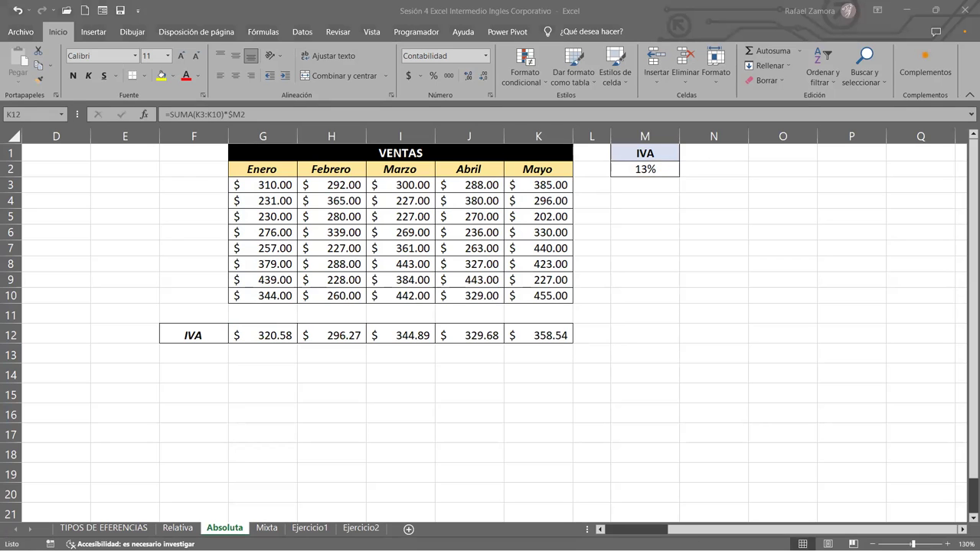
Step: Clear the filled totals from C3:C10, leaving only C2's formula
click(626, 530)
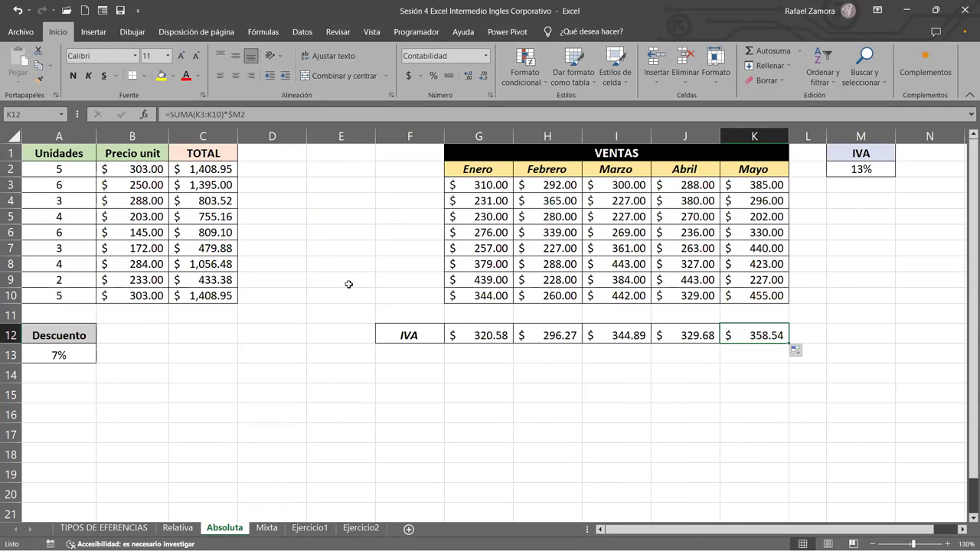
click(312, 214)
click(205, 169)
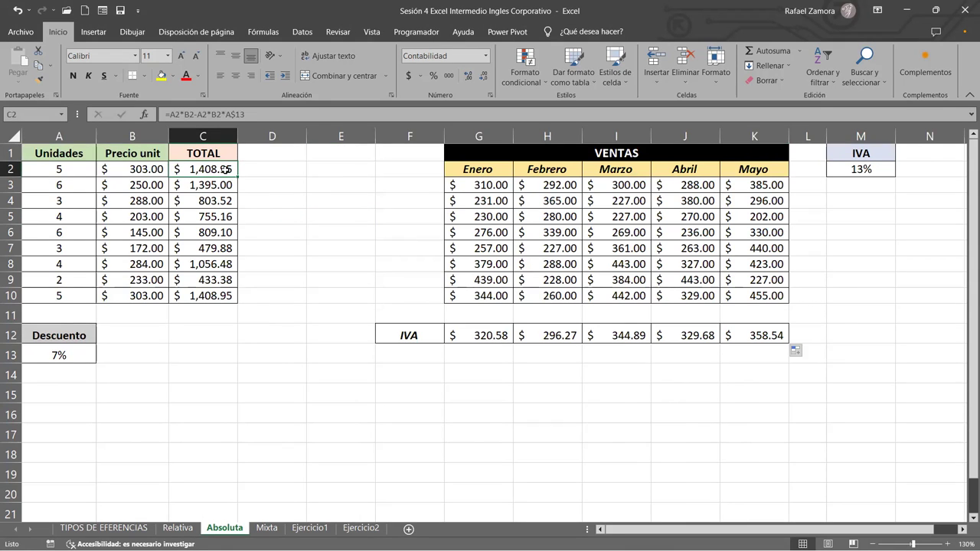
drag(224, 177, 224, 302)
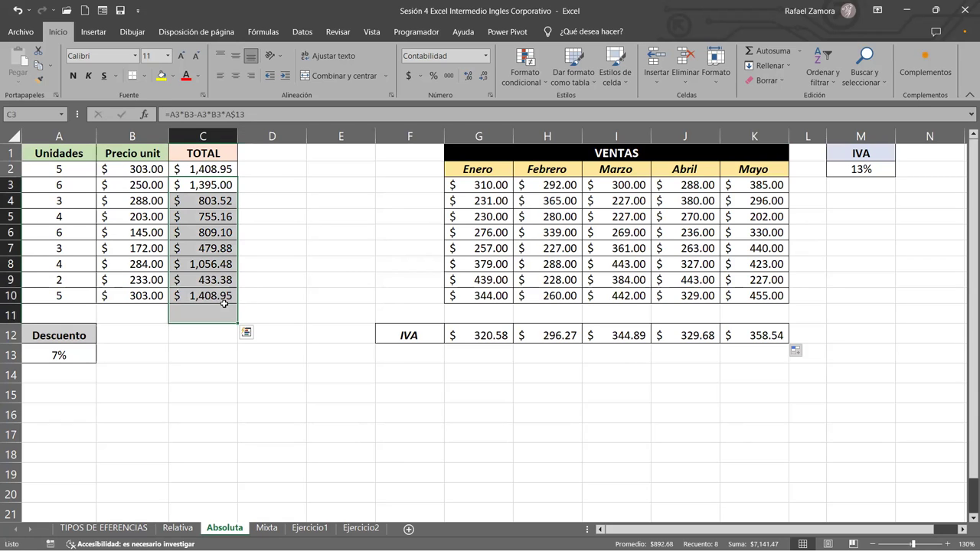
key(ctrl+z)
Step: Cycle C2's A13 discount reference through relative, mixed and absolute forms with F4
double_click(215, 168)
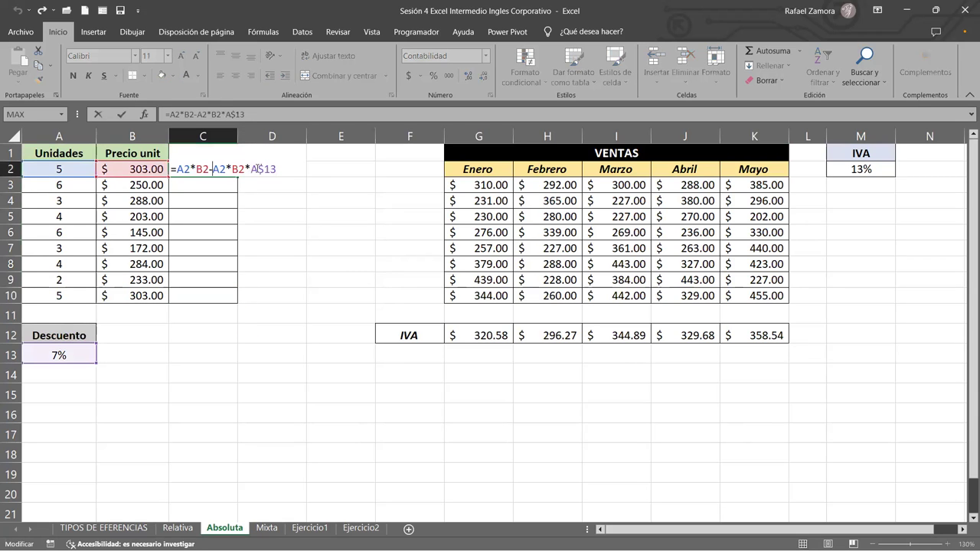
key(F4)
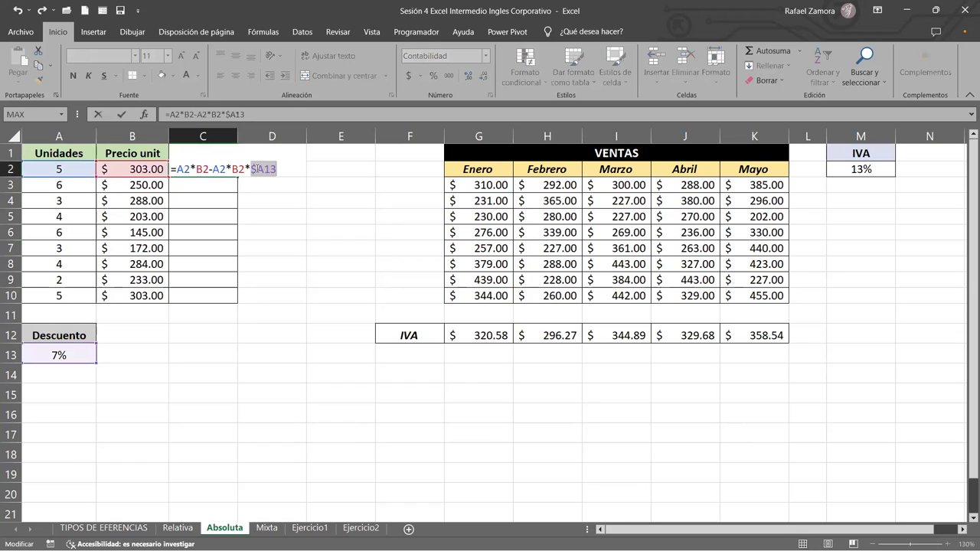
key(F4)
key(Left)
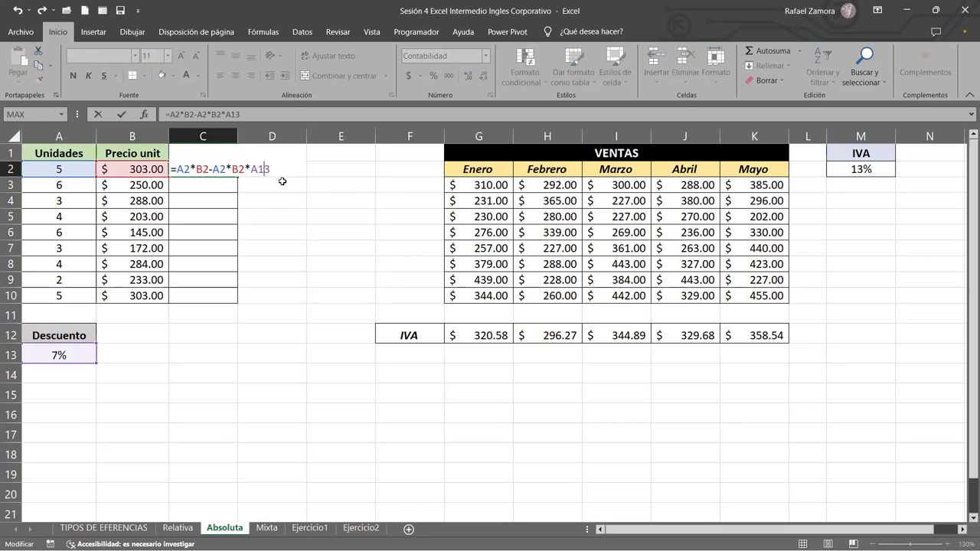
key(F4)
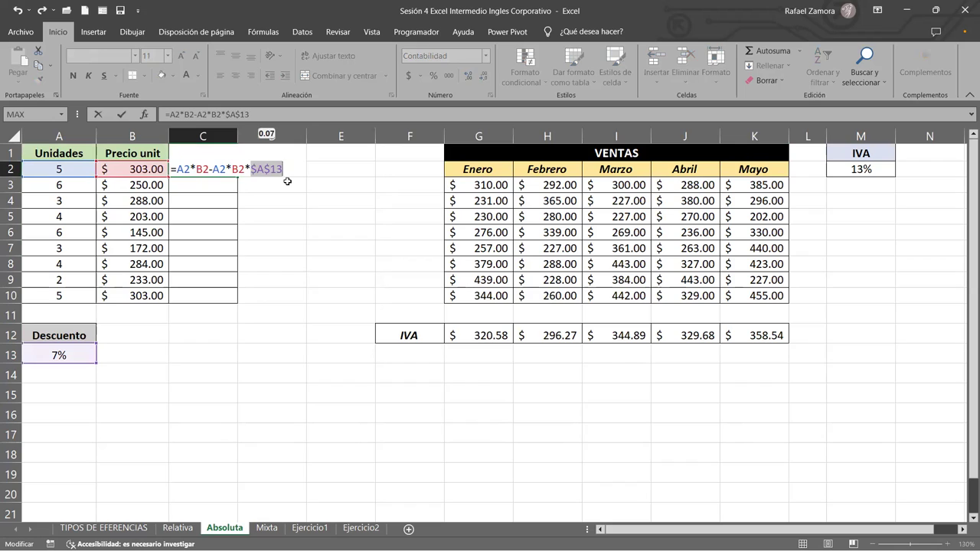
key(F4)
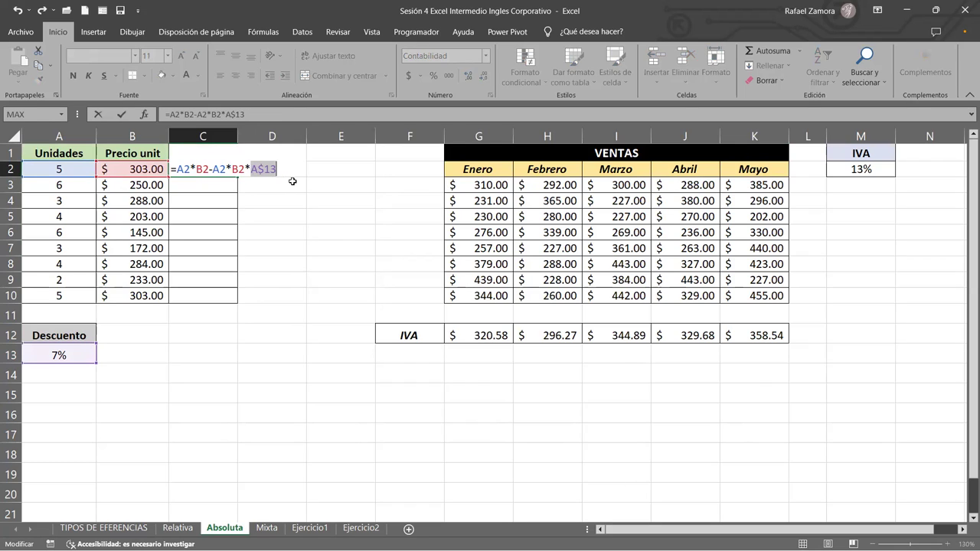
key(F4)
key(F4)
key(F4)
key(F4)
key(F4)
key(F4)
key(F4)
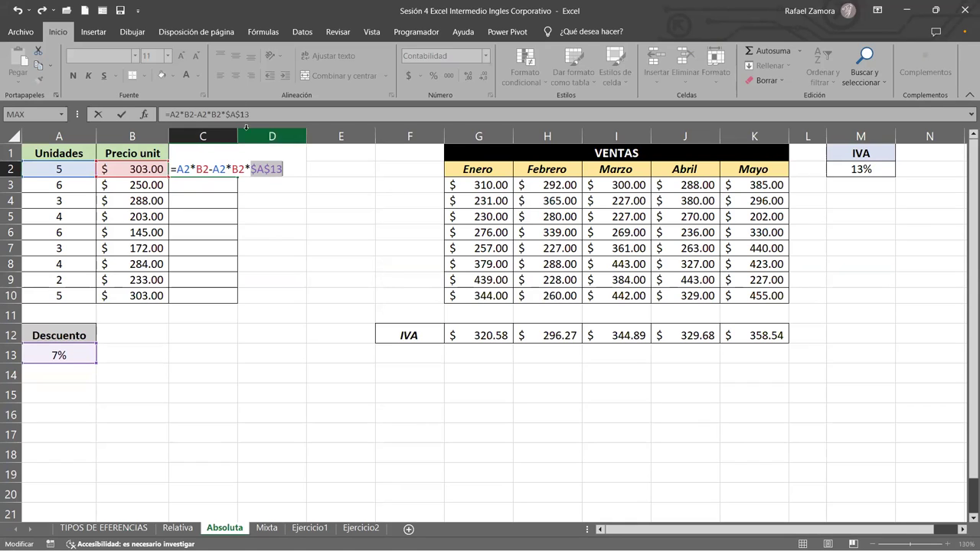
Step: Commit C2's $A$13 discount formula, fill it down to C10, and open G12's IVA formula for review
key(ctrl+Return)
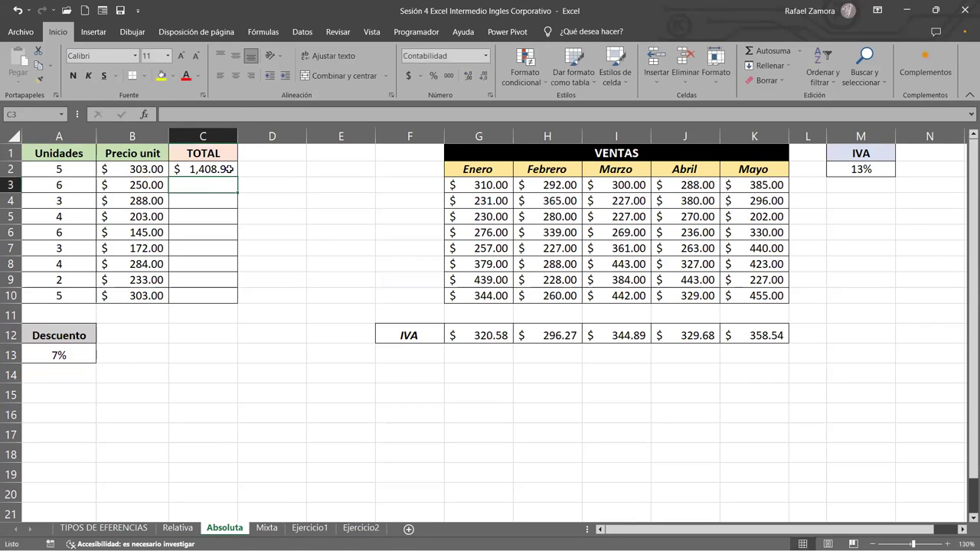
drag(236, 174, 225, 297)
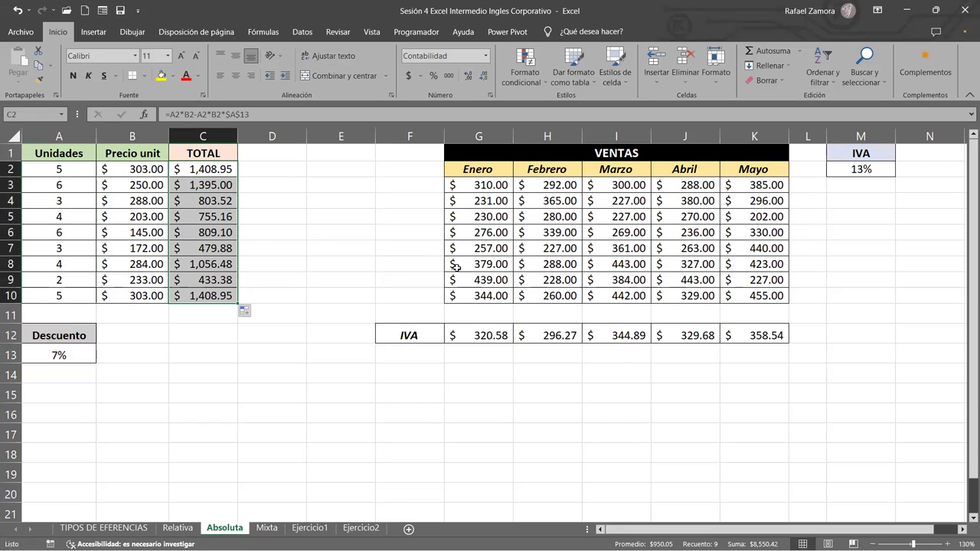
click(485, 343)
double_click(485, 344)
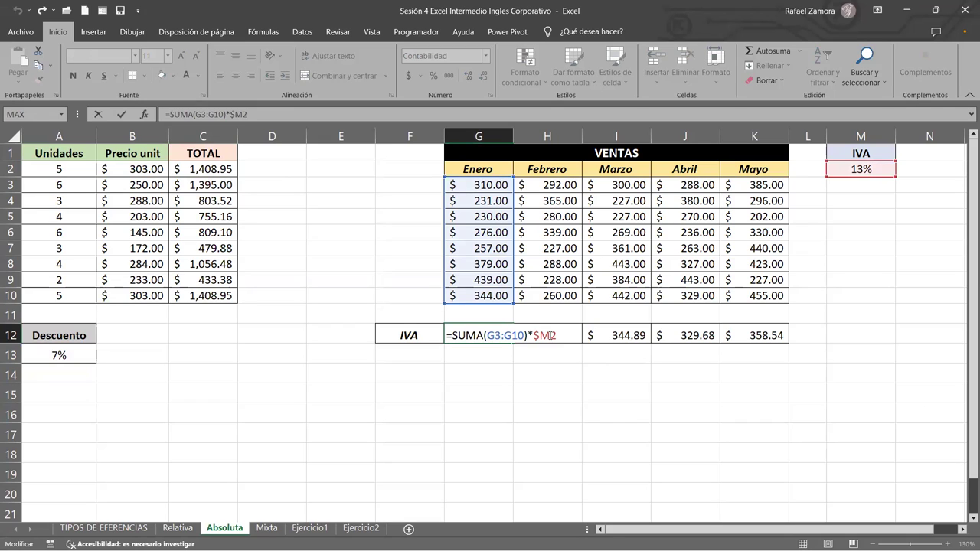
Step: Review the existing IVA formulas for Marzo and Abril in row 12
key(Return)
double_click(621, 334)
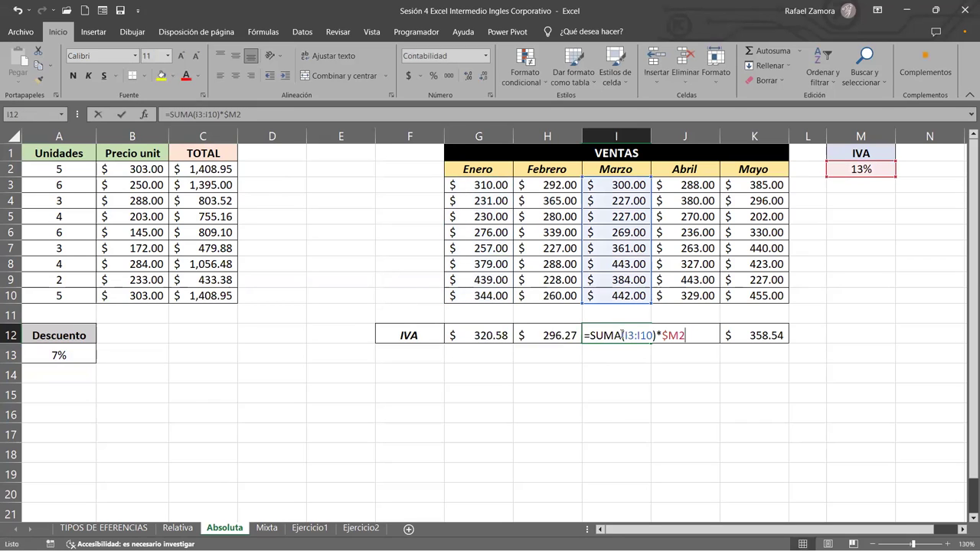
click(705, 334)
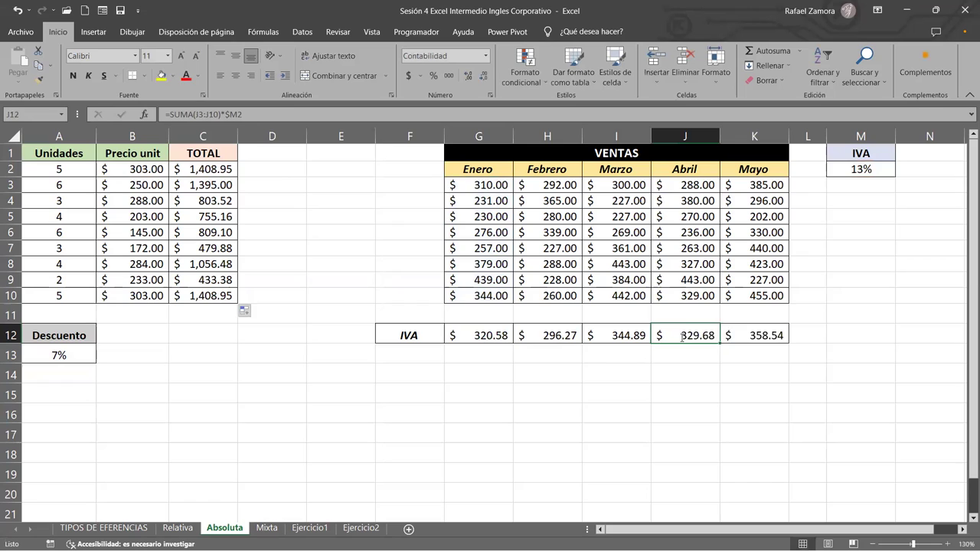
double_click(682, 335)
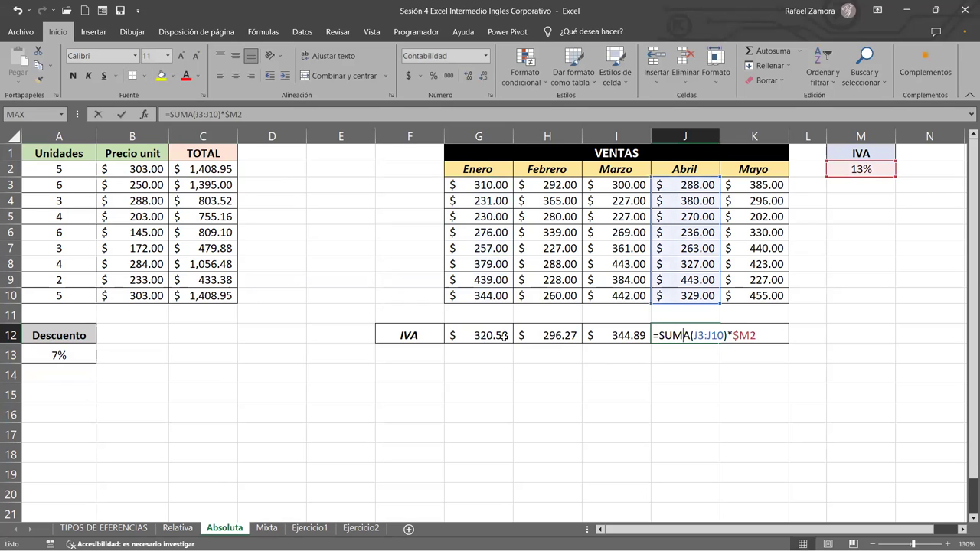
Step: Lock G12's 13% reference as $M$2 and copy the IVA formula across to K12
double_click(544, 336)
key(F4)
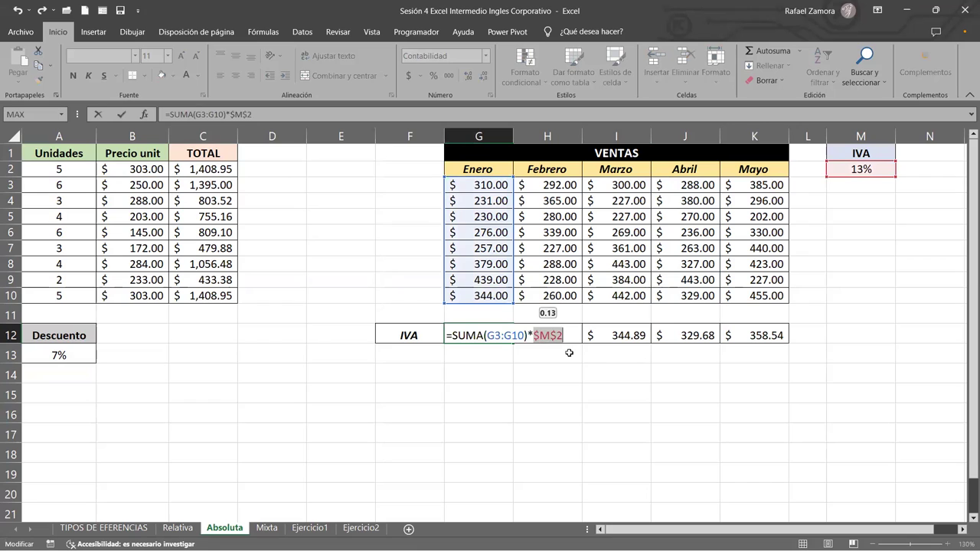
key(Return)
click(470, 335)
drag(521, 341, 766, 346)
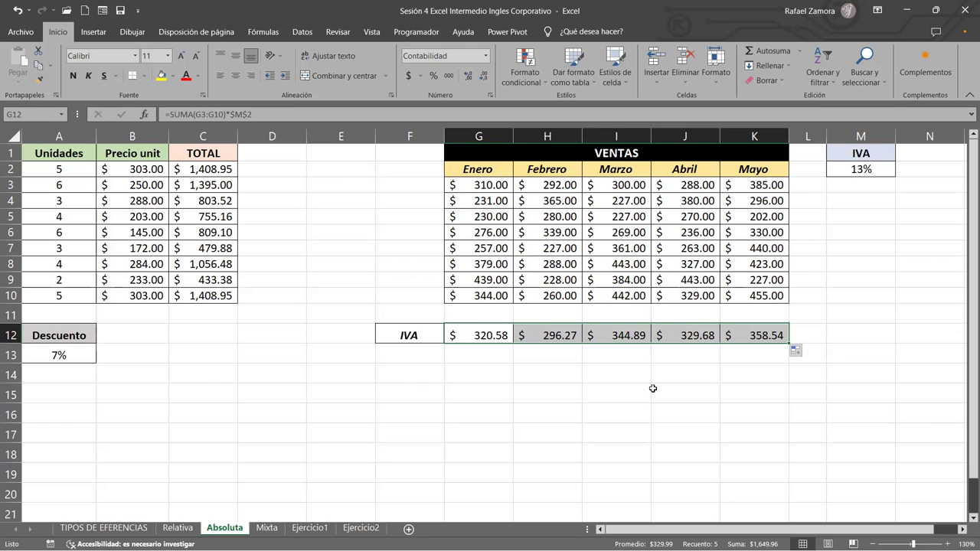
click(712, 388)
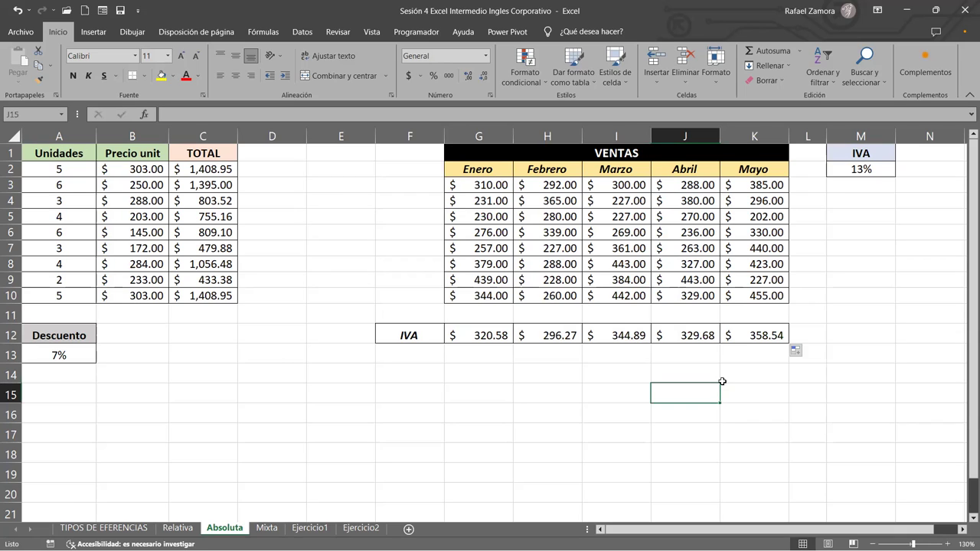
click(192, 200)
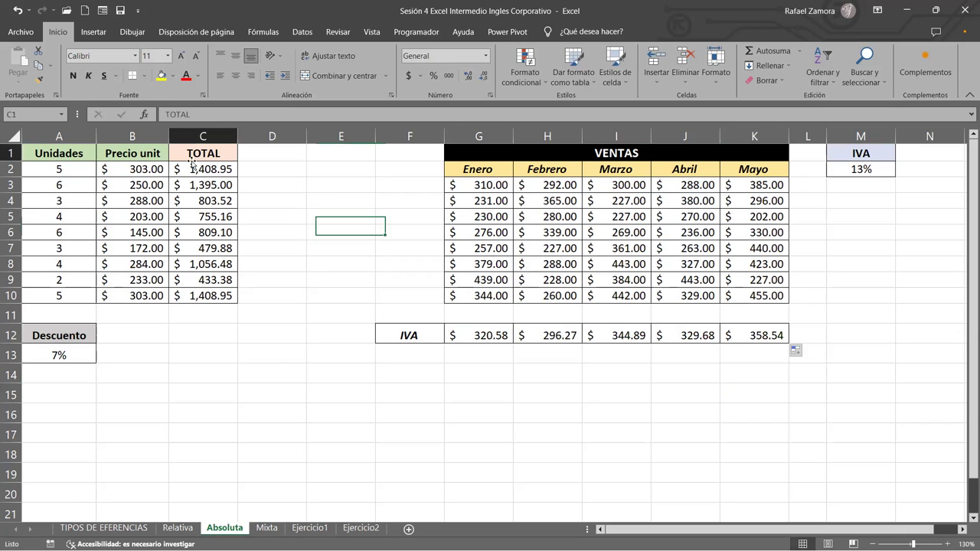
click(188, 229)
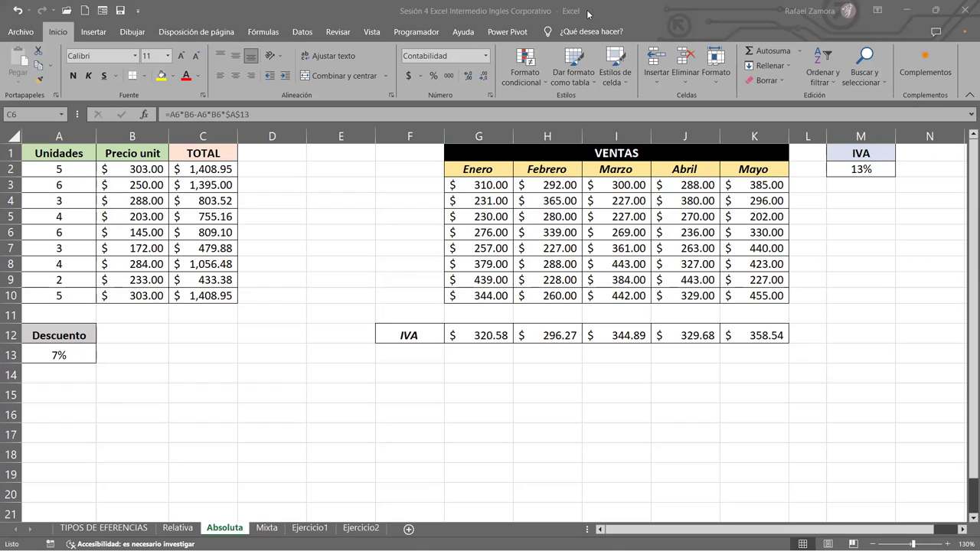
click(279, 164)
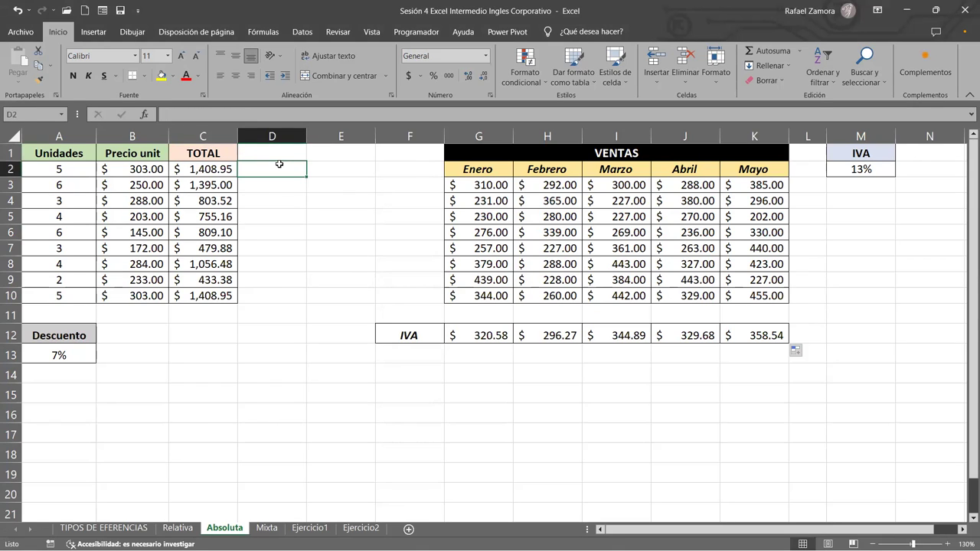
drag(306, 178, 308, 183)
click(325, 169)
click(289, 167)
click(335, 167)
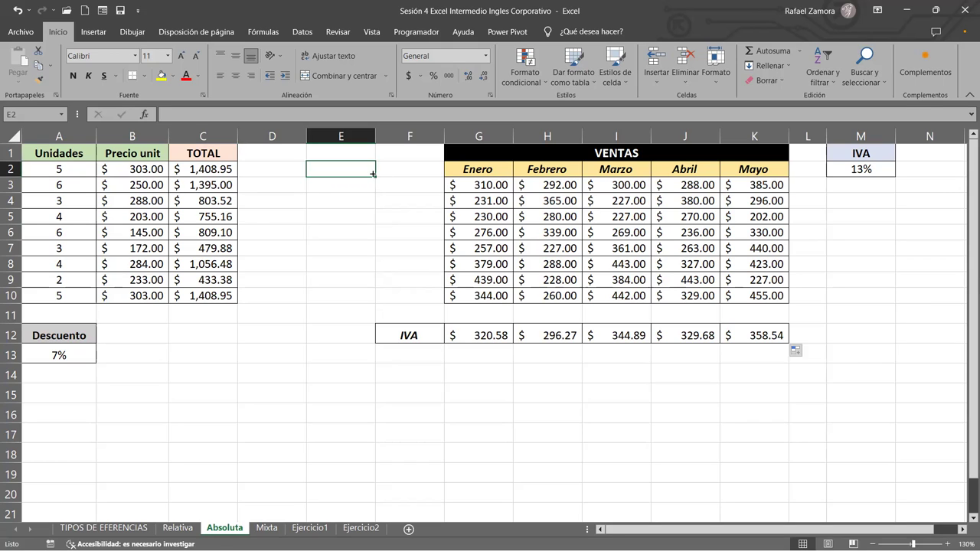
drag(372, 174, 373, 195)
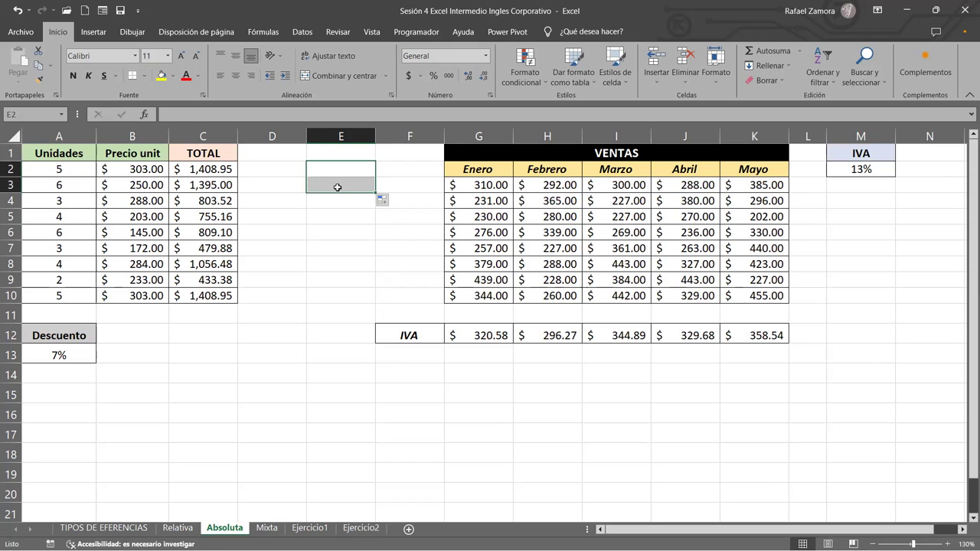
drag(377, 194, 378, 271)
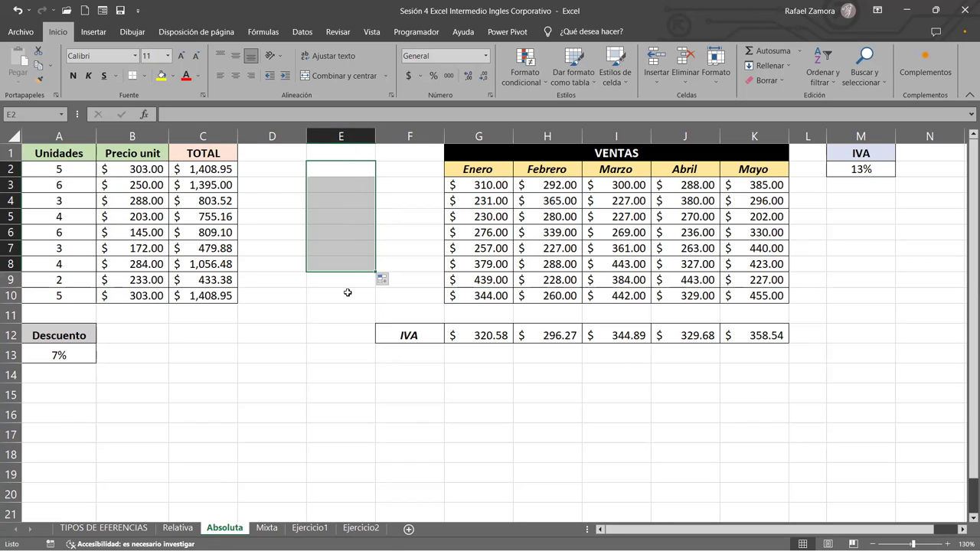
mouse_move(351, 265)
mouse_down()
mouse_move(373, 175)
mouse_move(379, 201)
mouse_up()
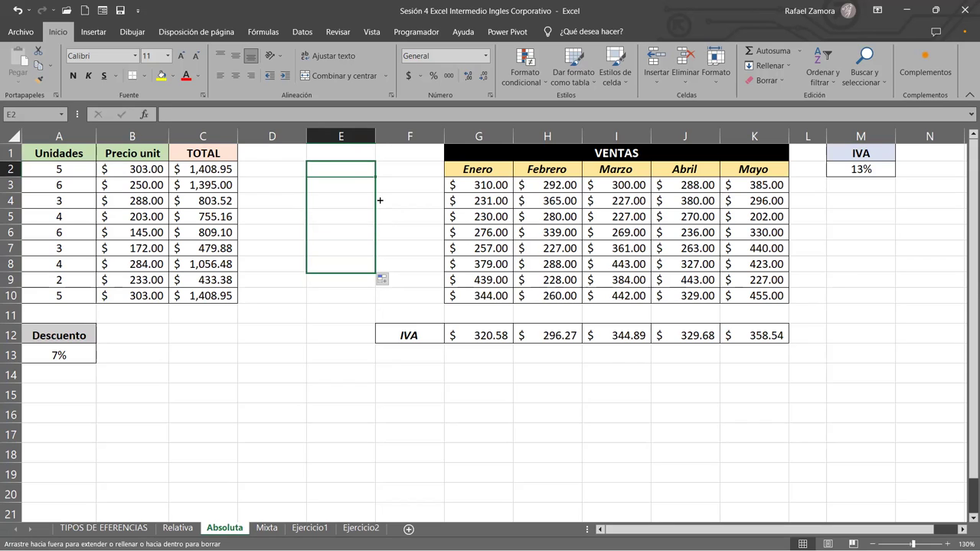
drag(380, 201, 375, 221)
click(360, 319)
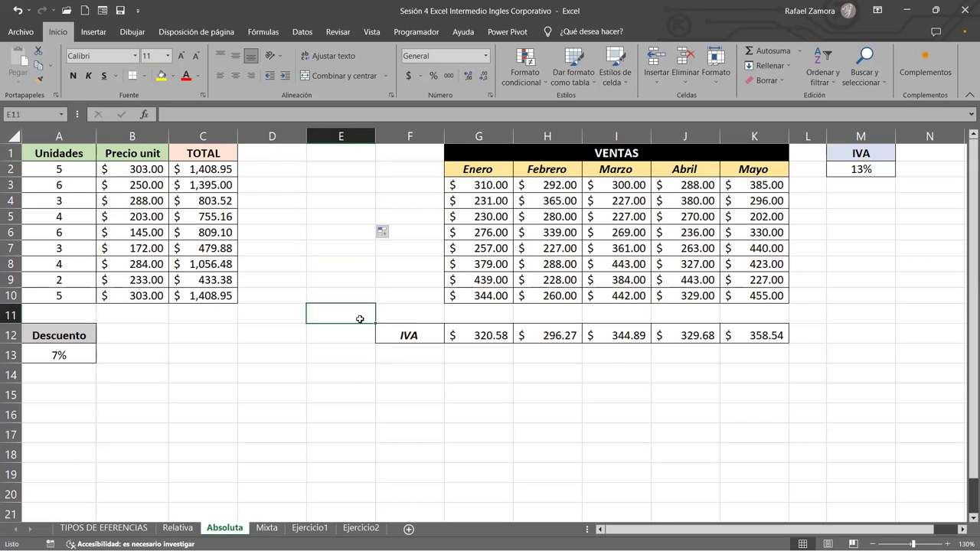
mouse_move(375, 322)
mouse_down()
mouse_move(362, 248)
mouse_move(388, 402)
mouse_up()
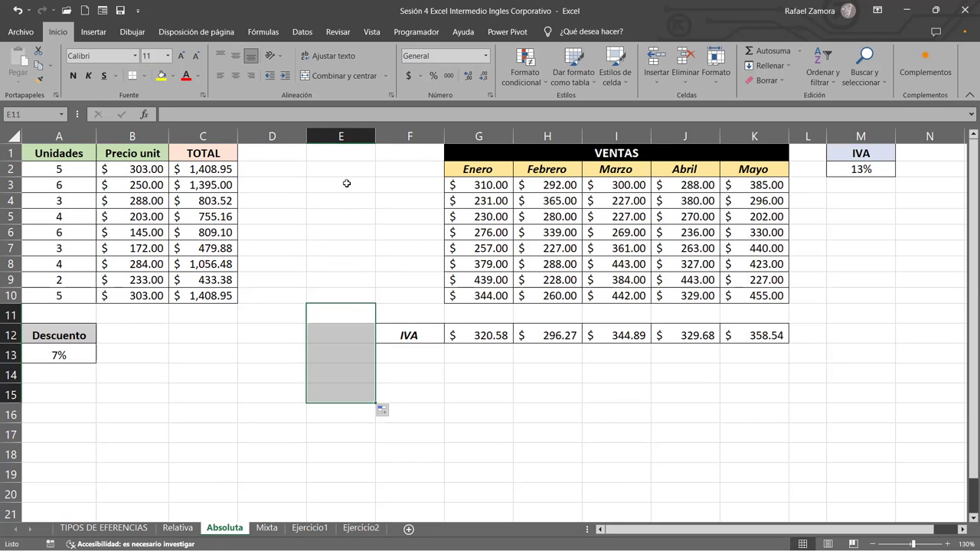
click(340, 214)
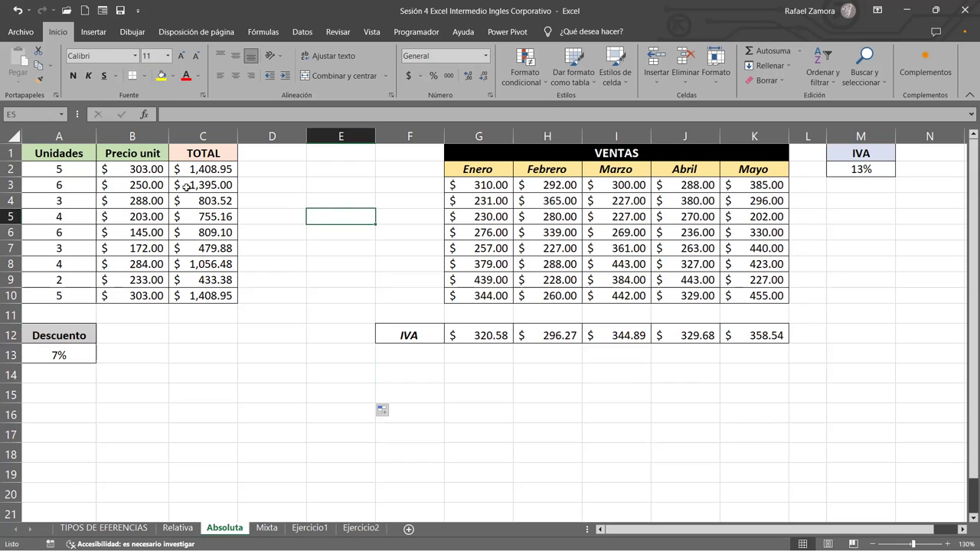
click(214, 170)
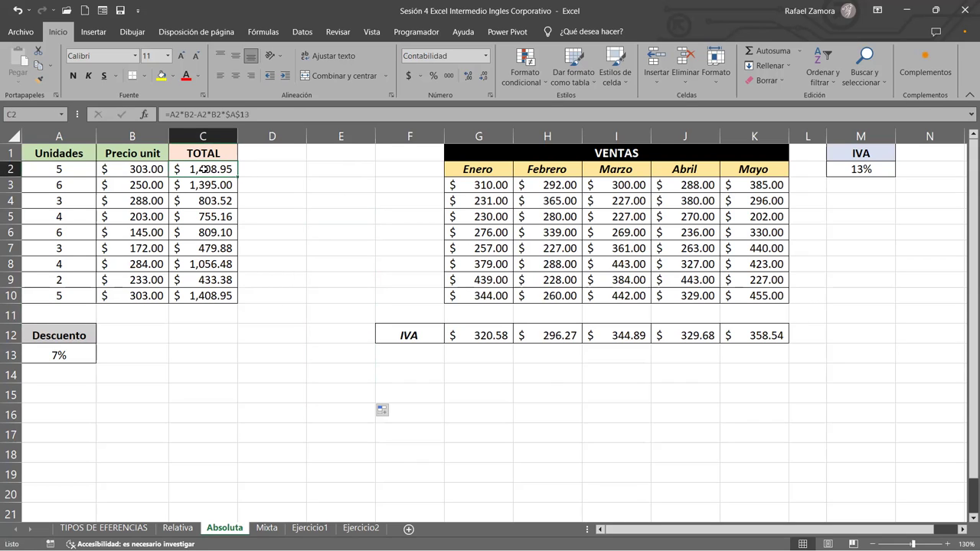
click(50, 353)
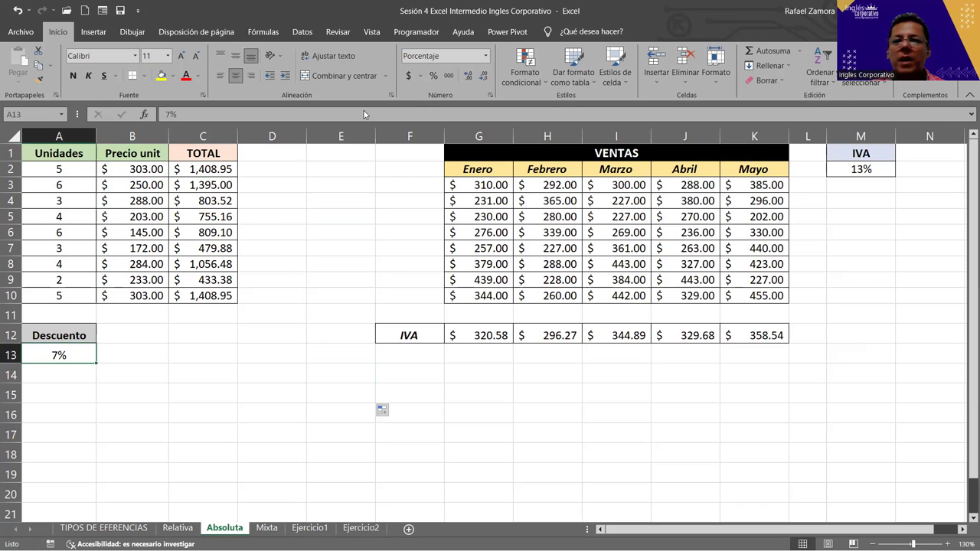
click(496, 340)
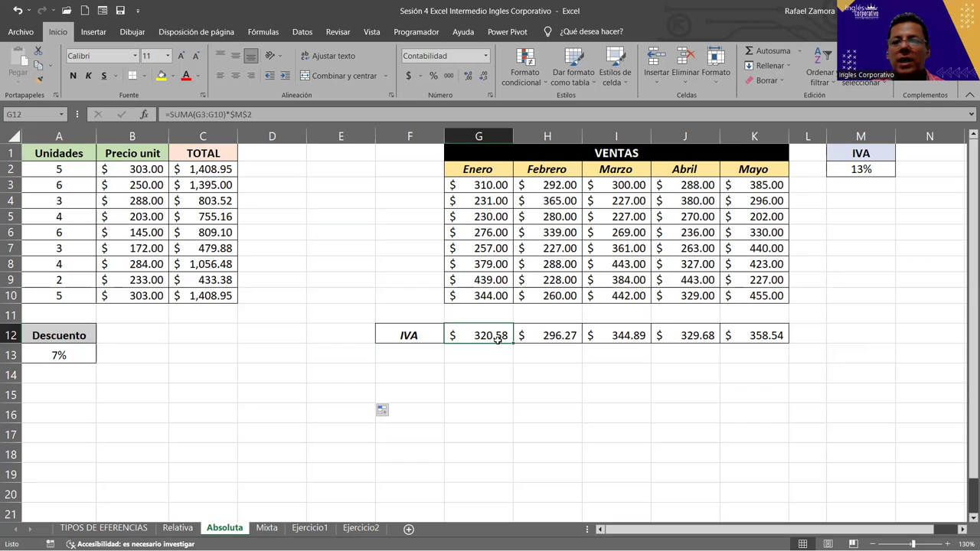
click(503, 372)
mouse_move(513, 382)
mouse_down()
mouse_move(279, 344)
mouse_move(861, 394)
mouse_up()
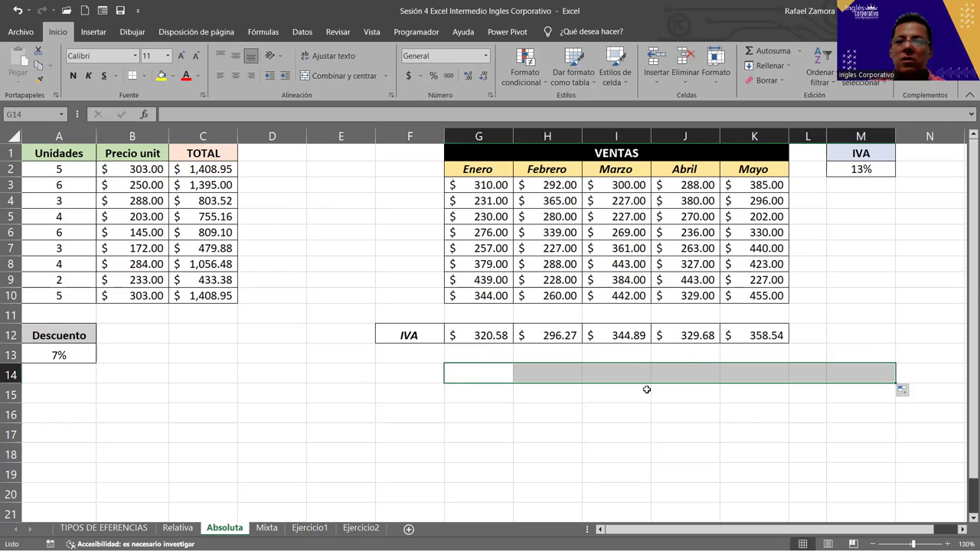
click(489, 377)
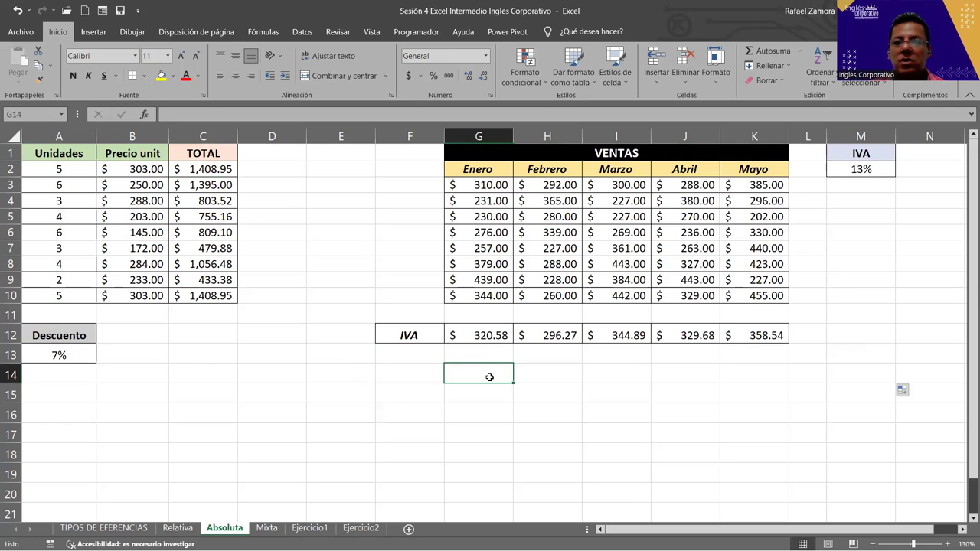
click(553, 382)
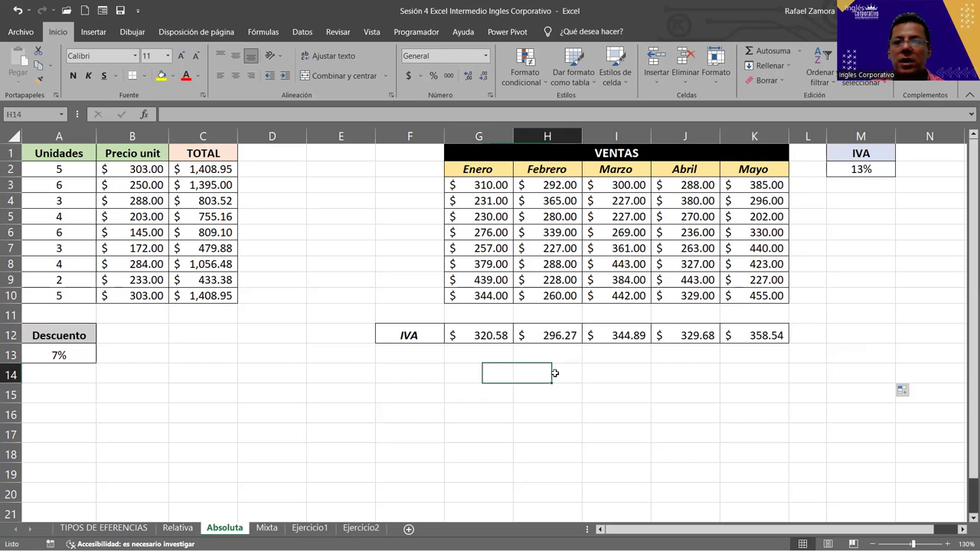
click(626, 386)
click(657, 383)
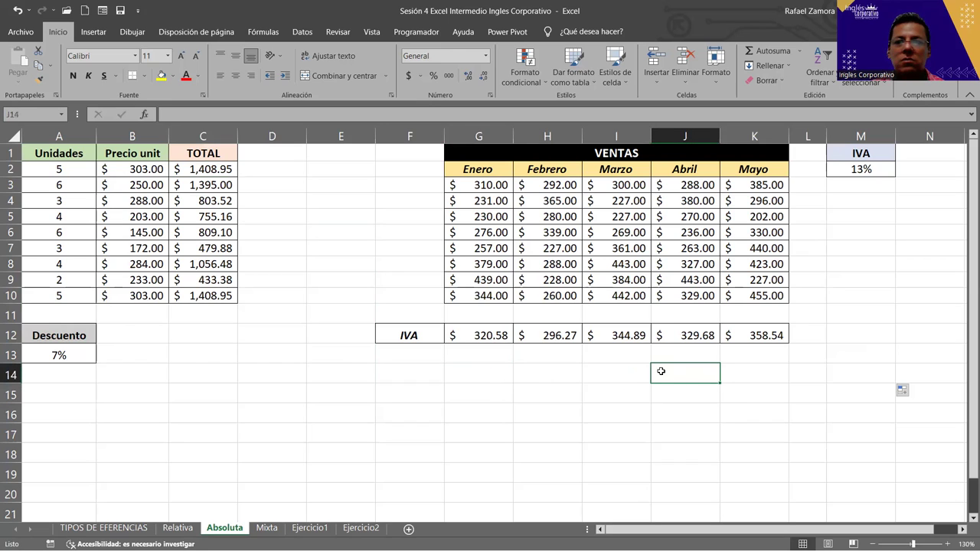
click(757, 373)
click(836, 373)
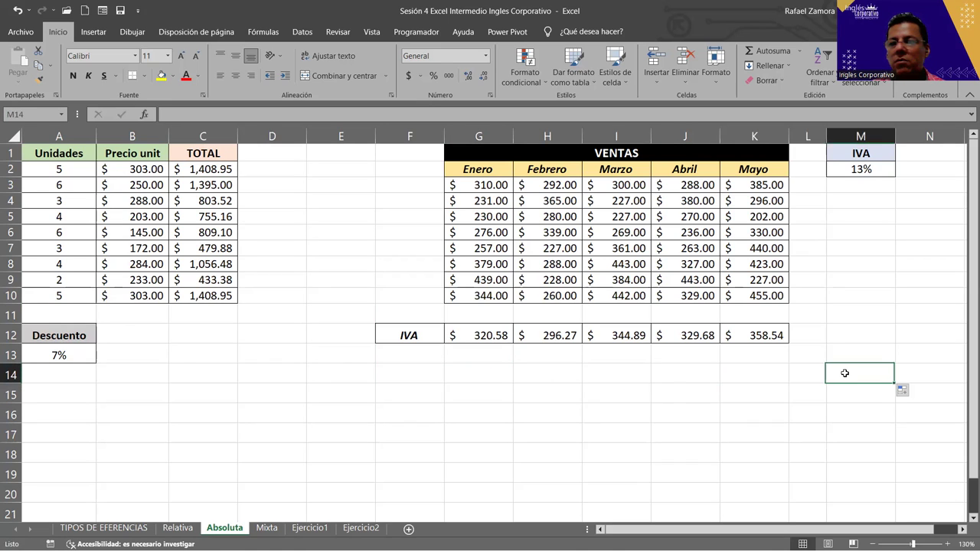
drag(429, 370, 808, 378)
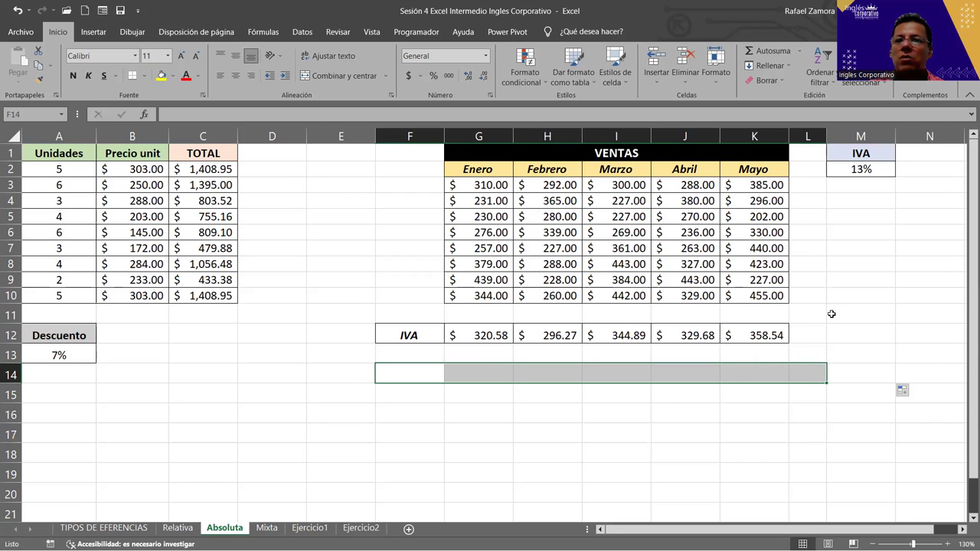
click(756, 398)
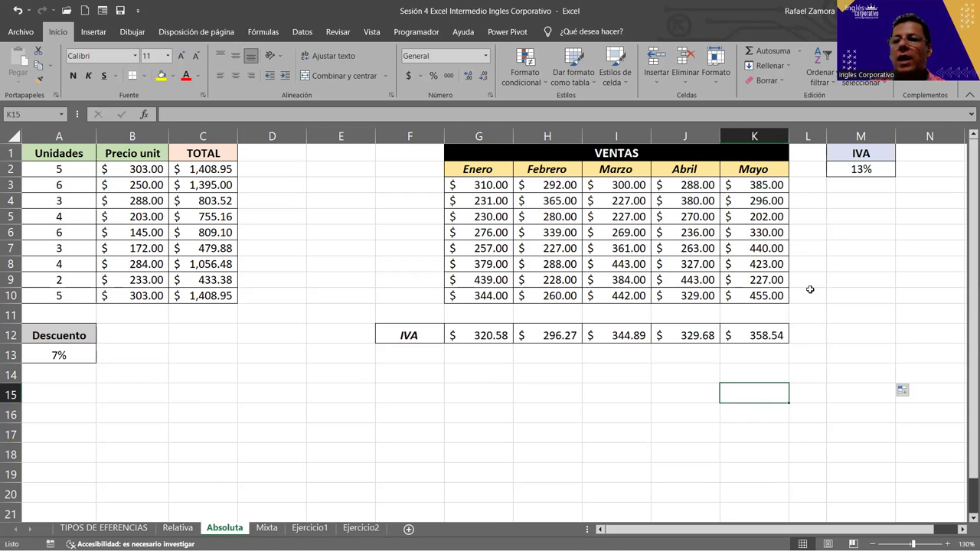
click(767, 327)
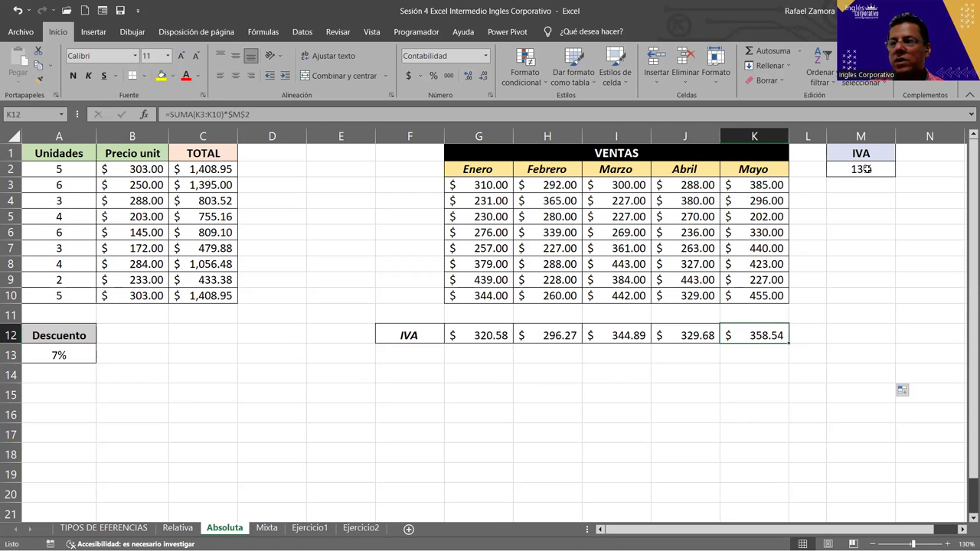
click(478, 337)
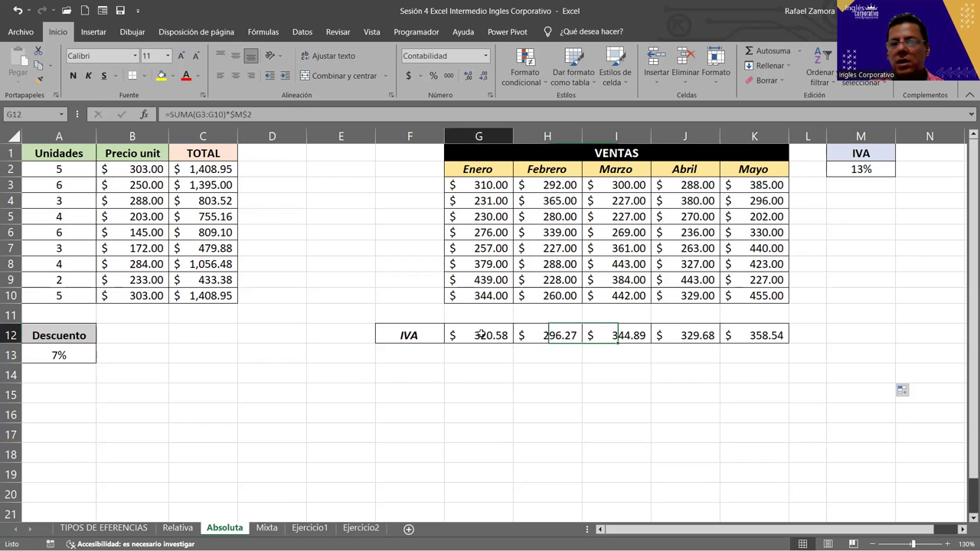
drag(514, 344, 764, 352)
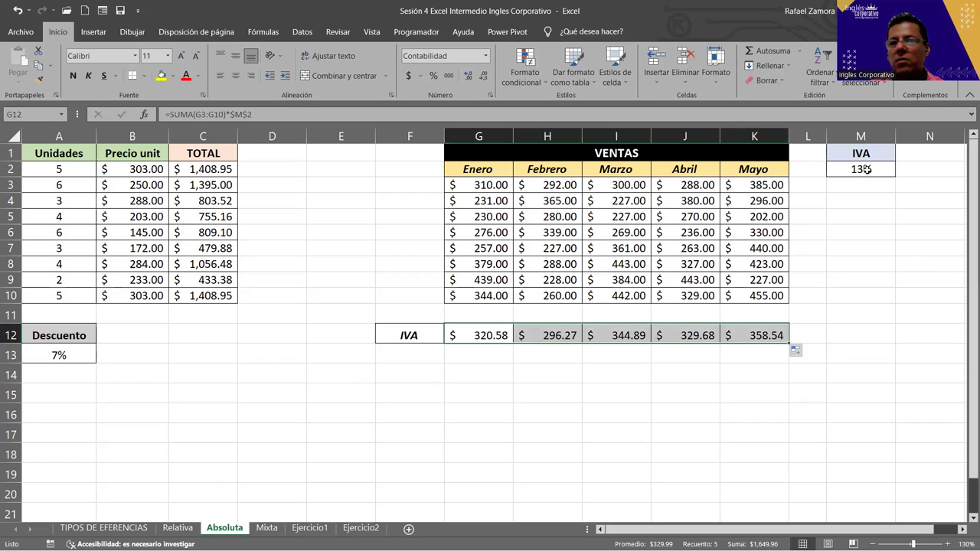
click(563, 337)
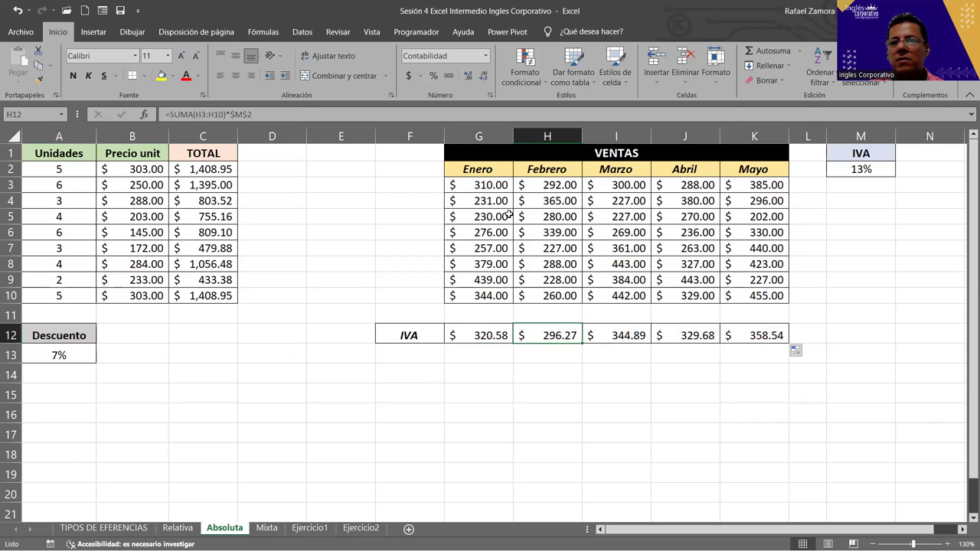
drag(557, 185, 555, 299)
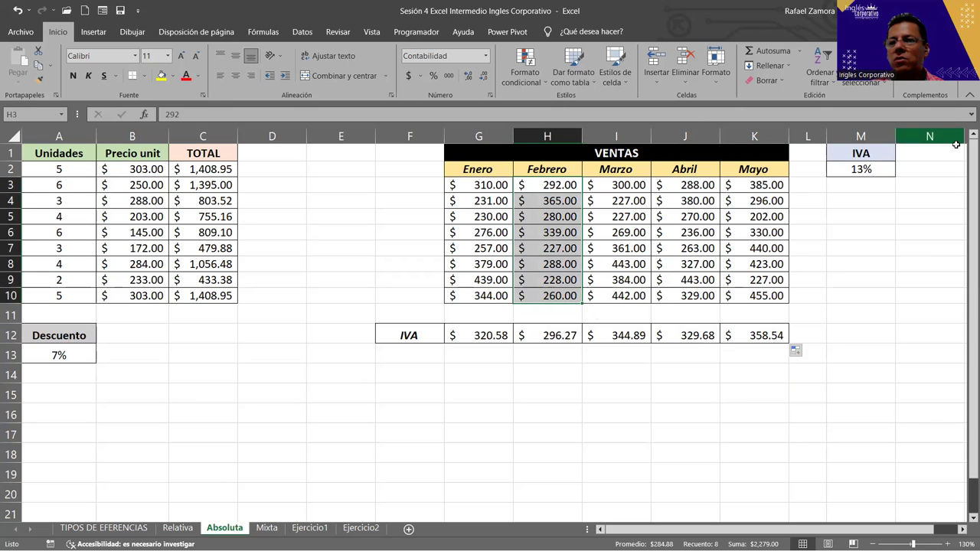
click(931, 166)
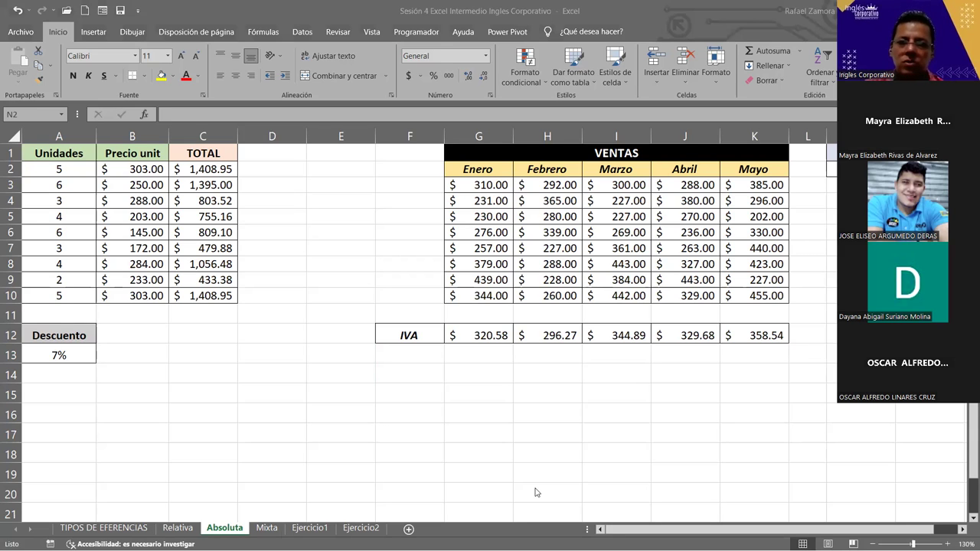
Step: Switch to the Mixta sheet and bring its Distancia speed-versus-time table into view
click(267, 529)
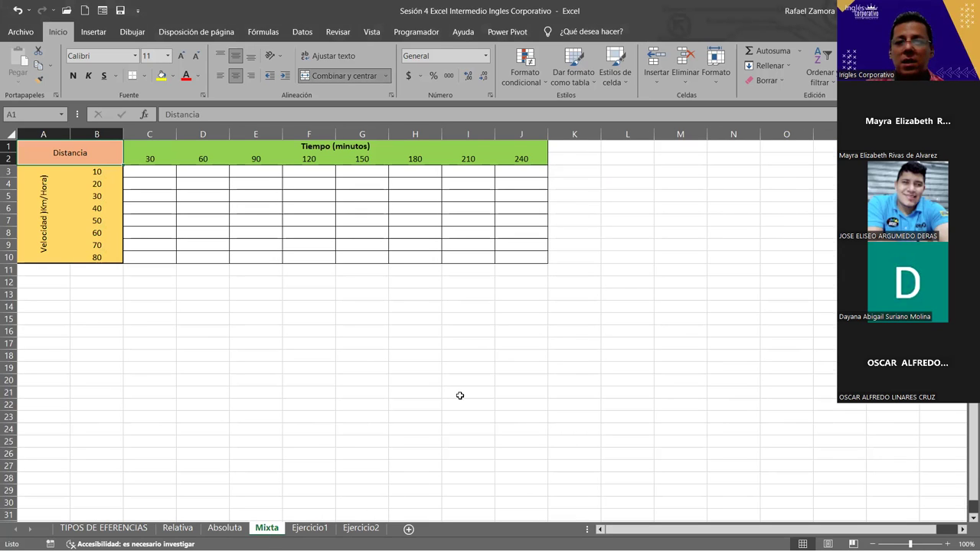
scroll(459, 395, up, 2)
scroll(460, 395, up, 1)
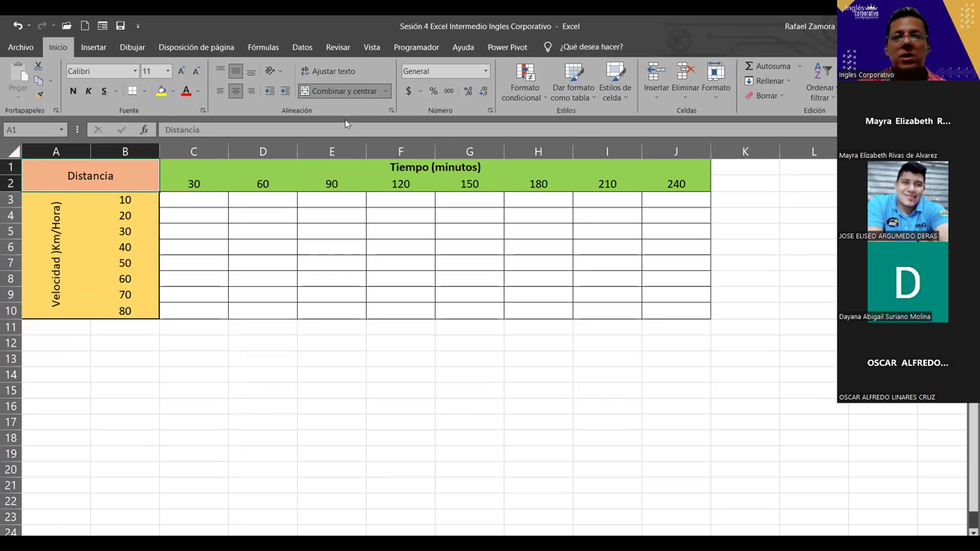
Step: Enter =B3*C2 in C3 of the Mixta sheet, giving 300, and reopen it for review
click(214, 198)
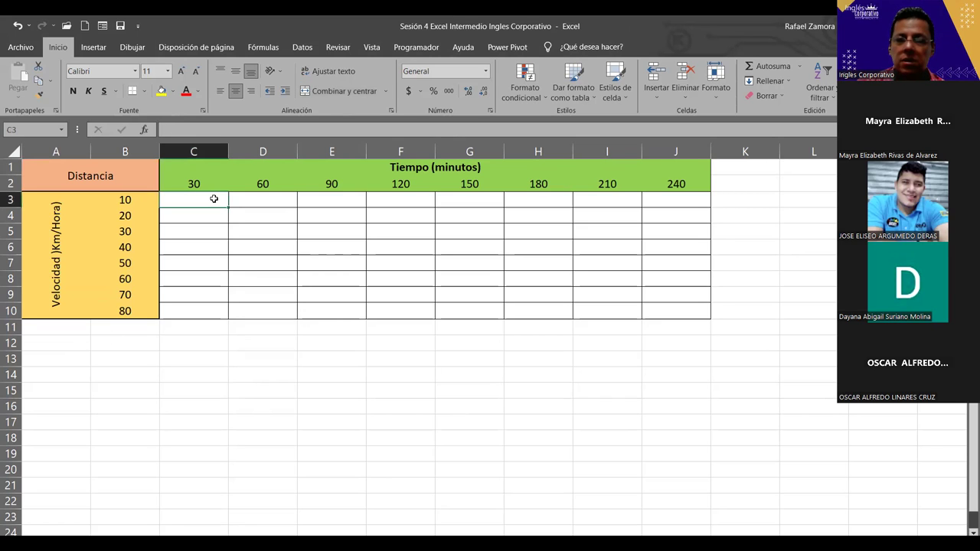
text(=)
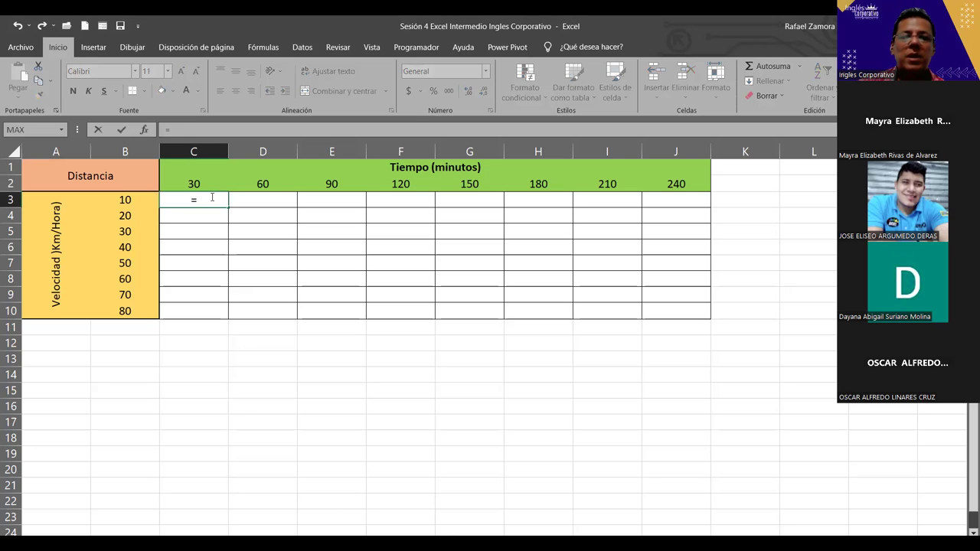
click(136, 202)
text(*)
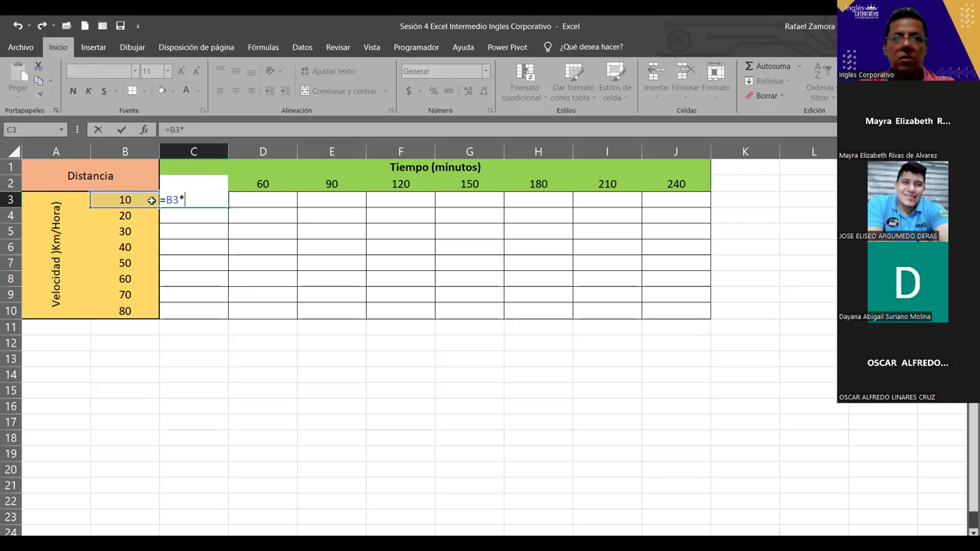
click(205, 169)
key(Down)
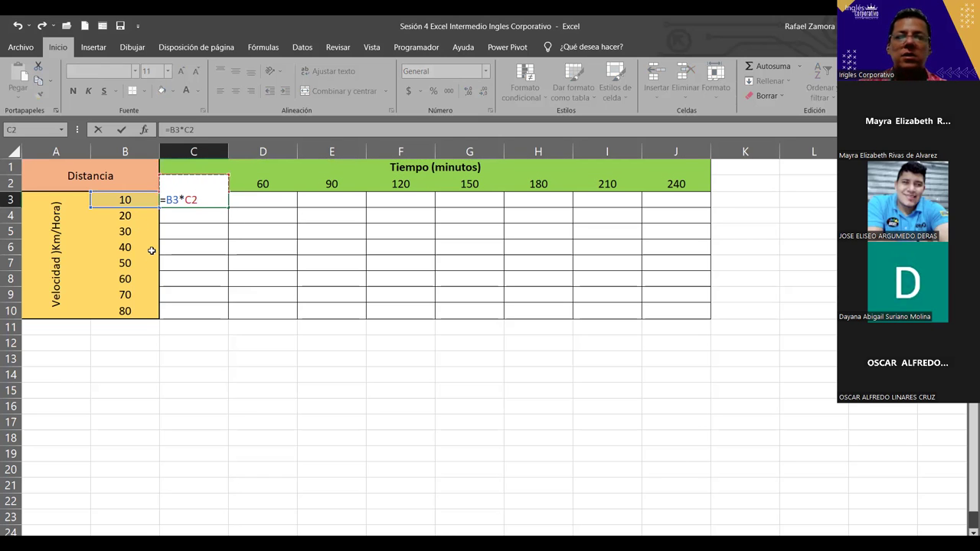
key(Return)
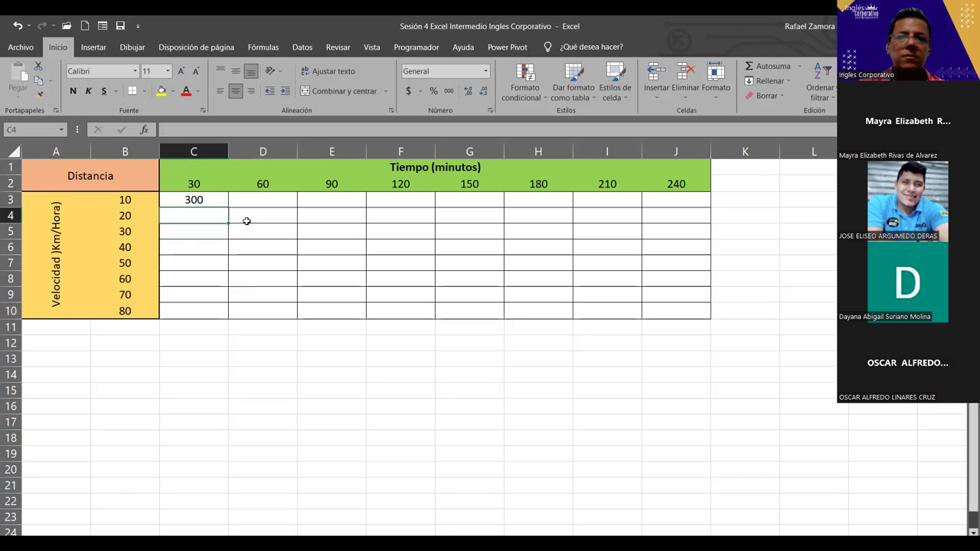
click(221, 202)
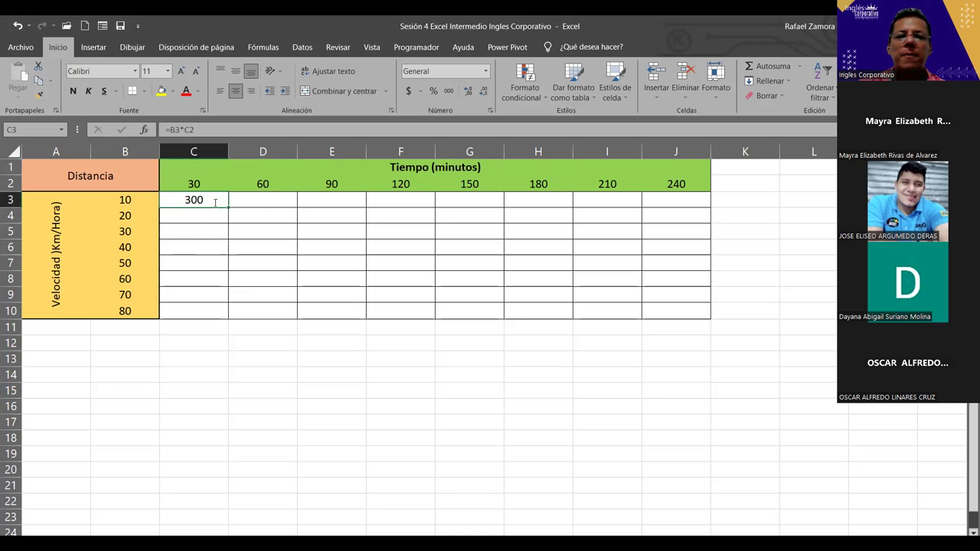
double_click(215, 202)
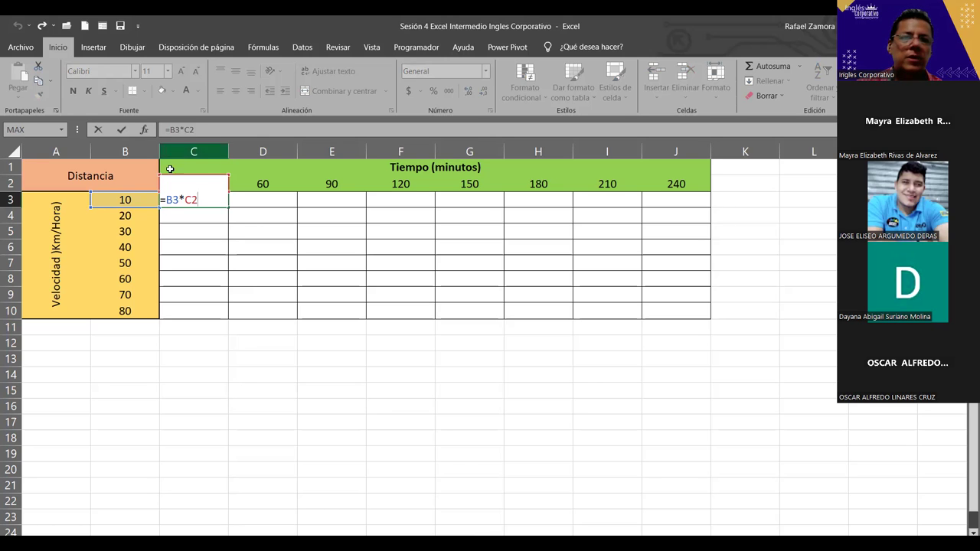
Step: Edit C3 to =B3*$C2 and trial-copy it down to C10, checking C8's result
click(186, 201)
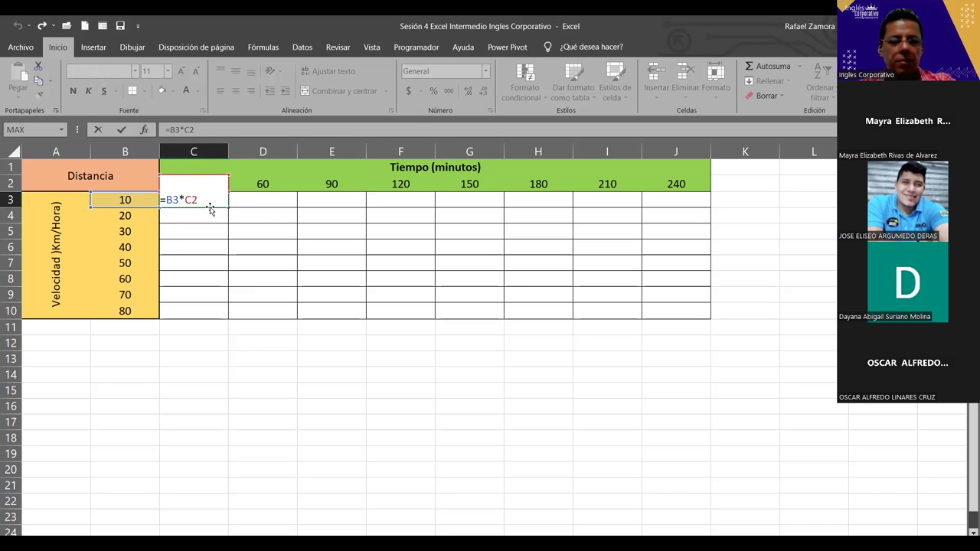
key(F4)
key(F4)
key(F4)
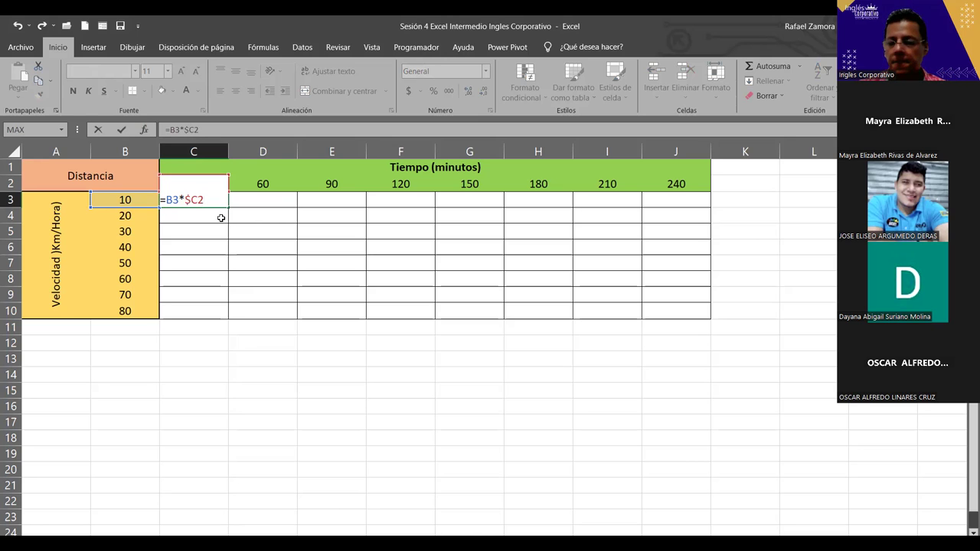
key(Return)
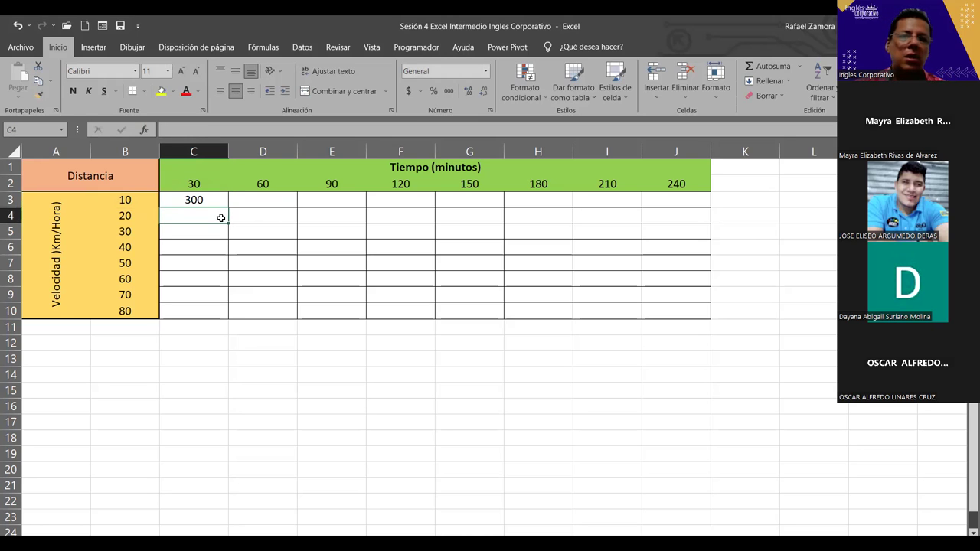
click(222, 203)
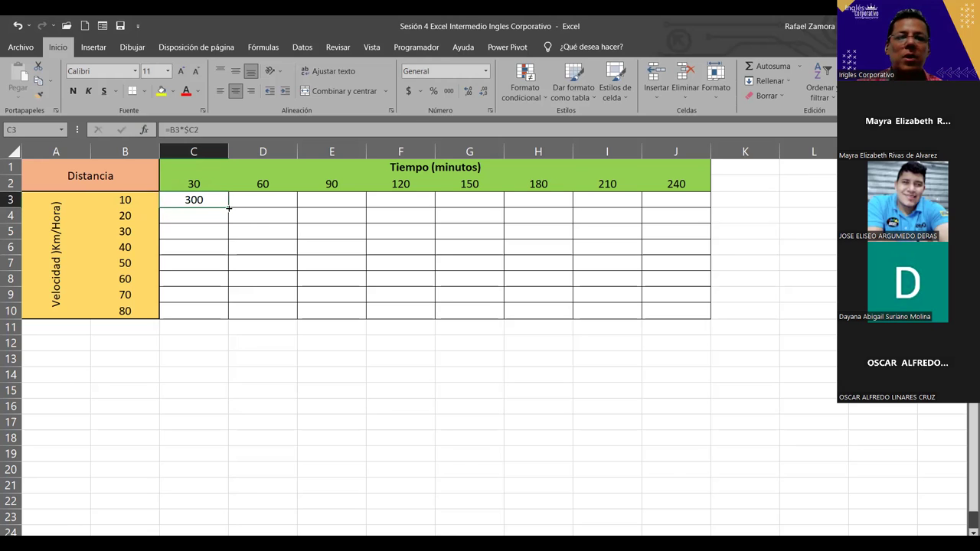
drag(229, 207, 238, 318)
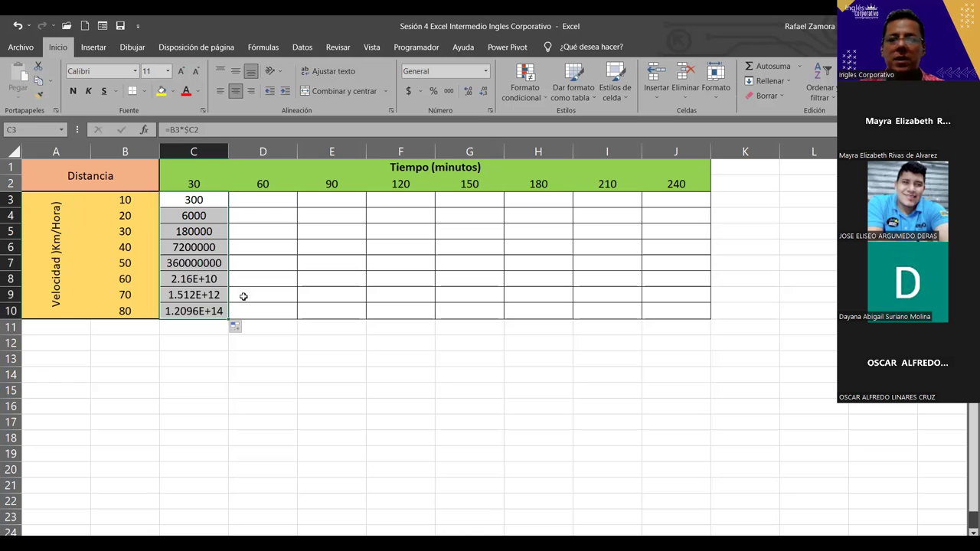
click(196, 280)
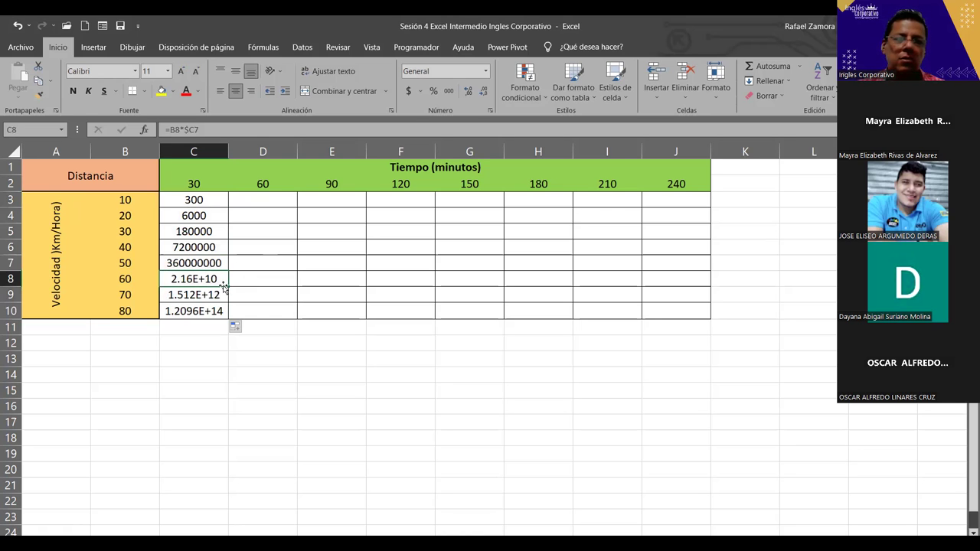
Step: Undo the trial fill, try C3 as =$B$3*C2 copied down column C, then undo again
key(ctrl+z)
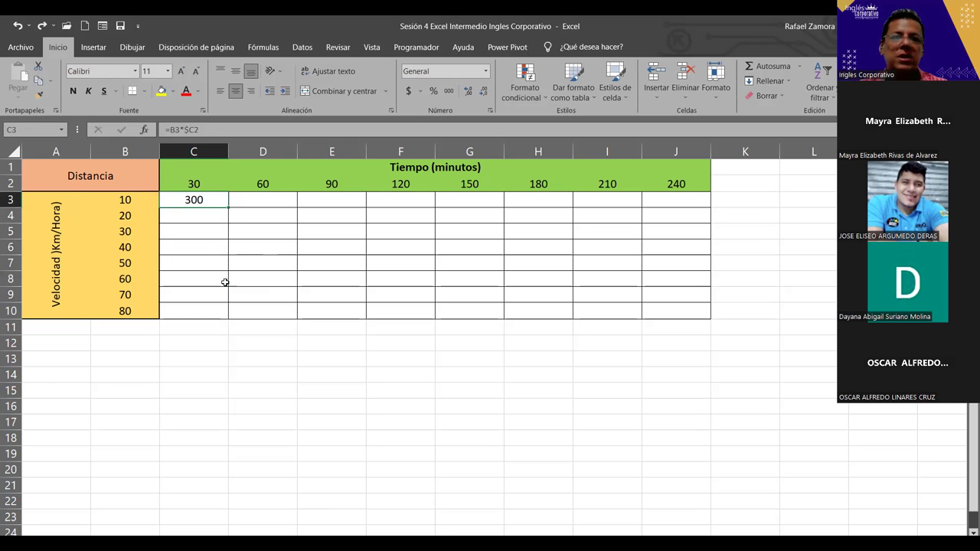
double_click(207, 199)
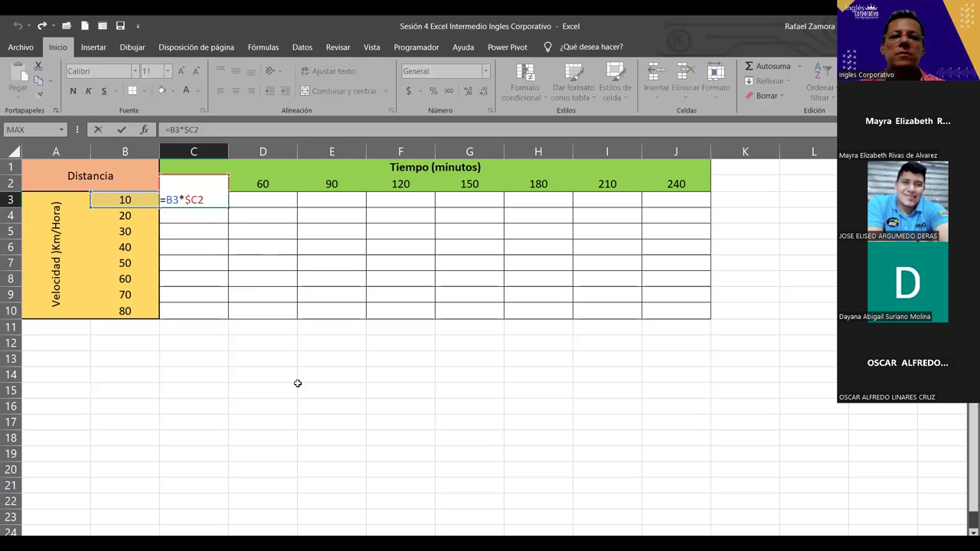
key(F4)
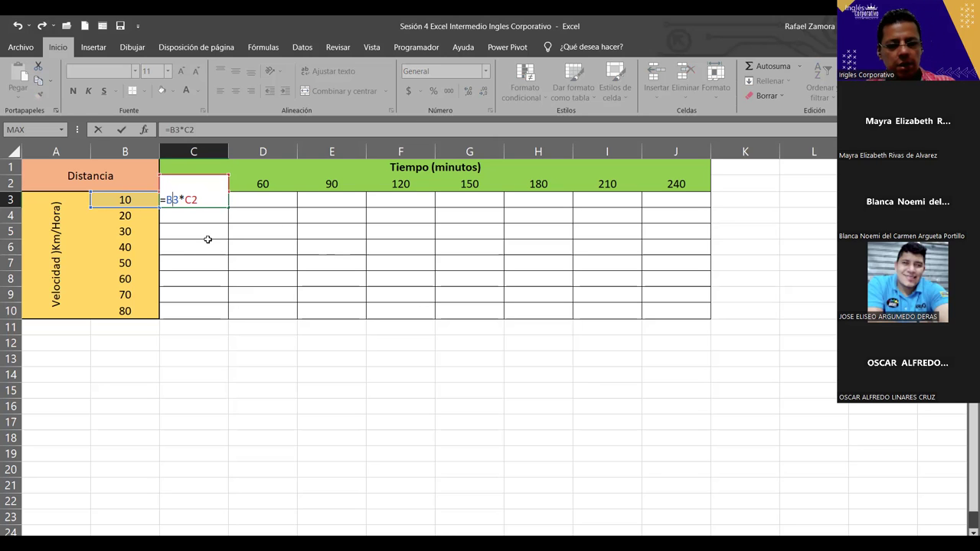
key(Left)
key(Left)
key(Left)
key(F4)
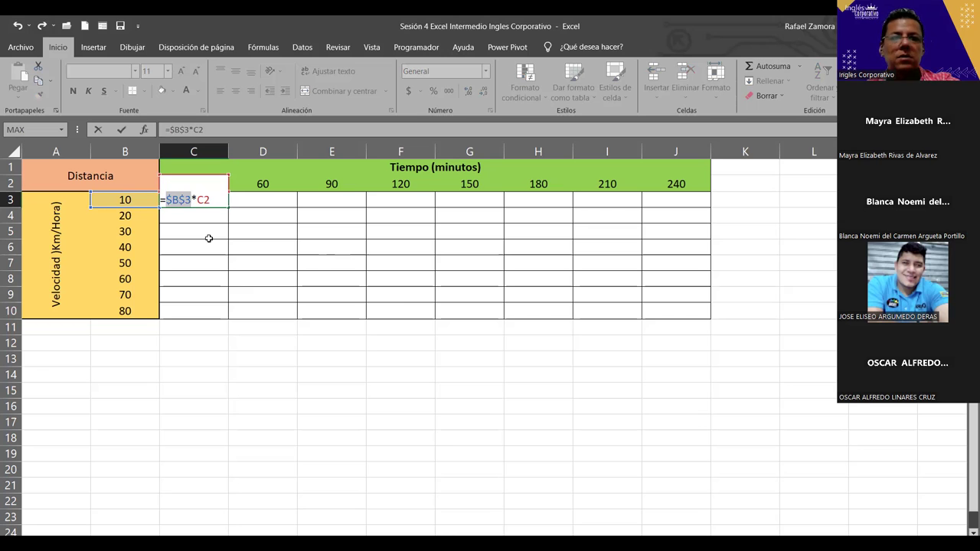
key(Return)
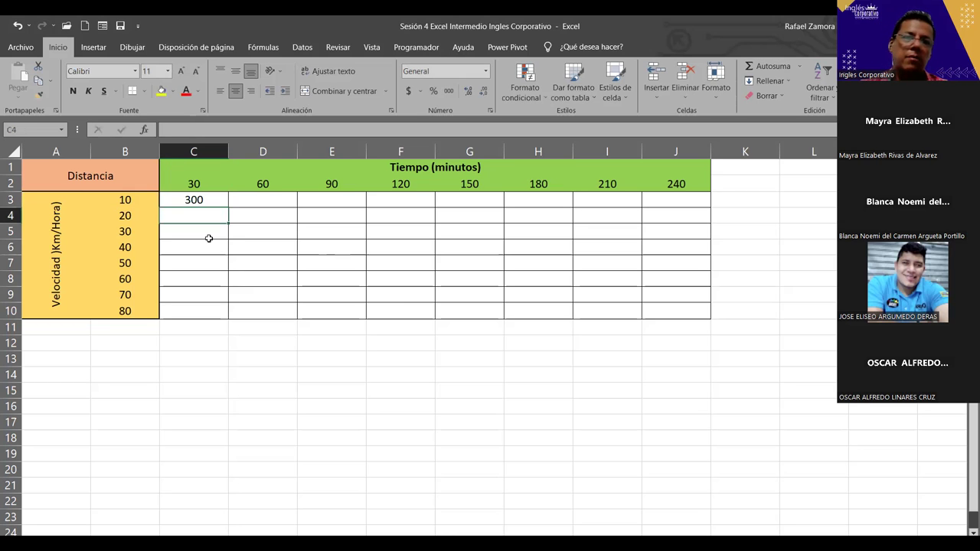
drag(219, 198, 216, 323)
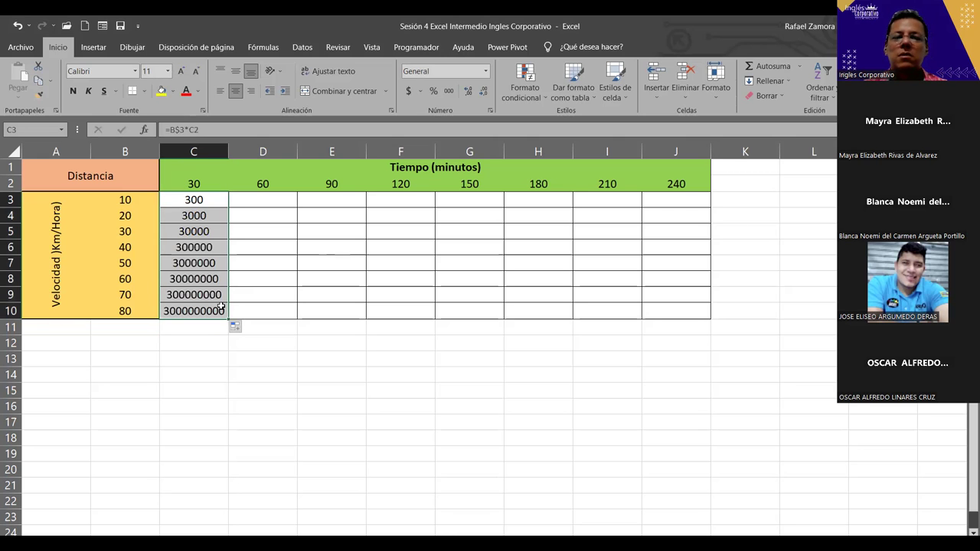
key(ctrl+z)
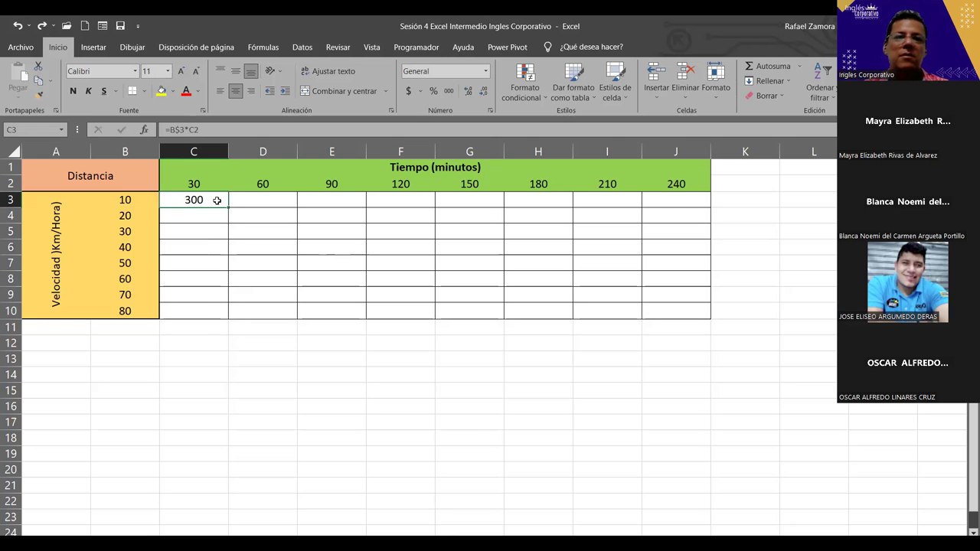
Step: Lock the row of C3's time reference as C$2 and copy the formula down to C10
double_click(218, 199)
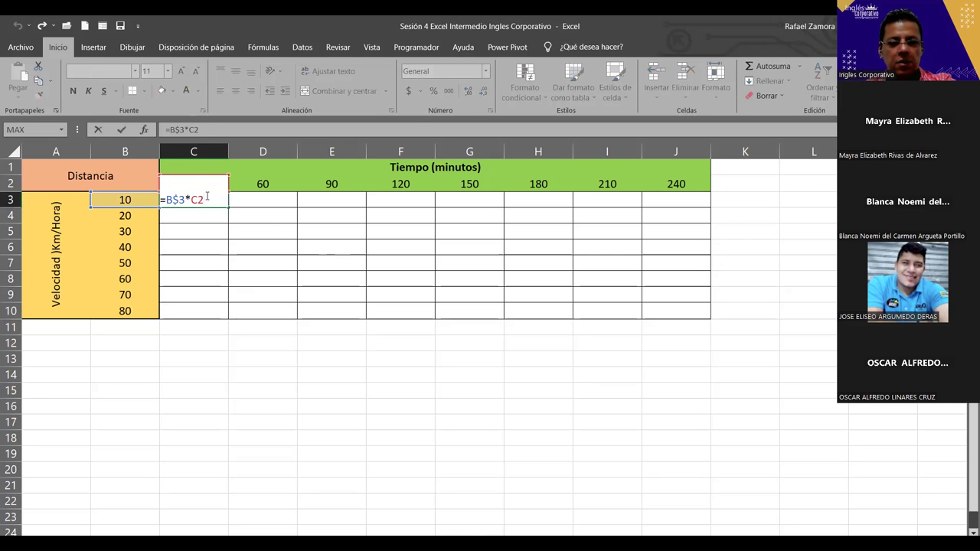
key(F4)
key(F4)
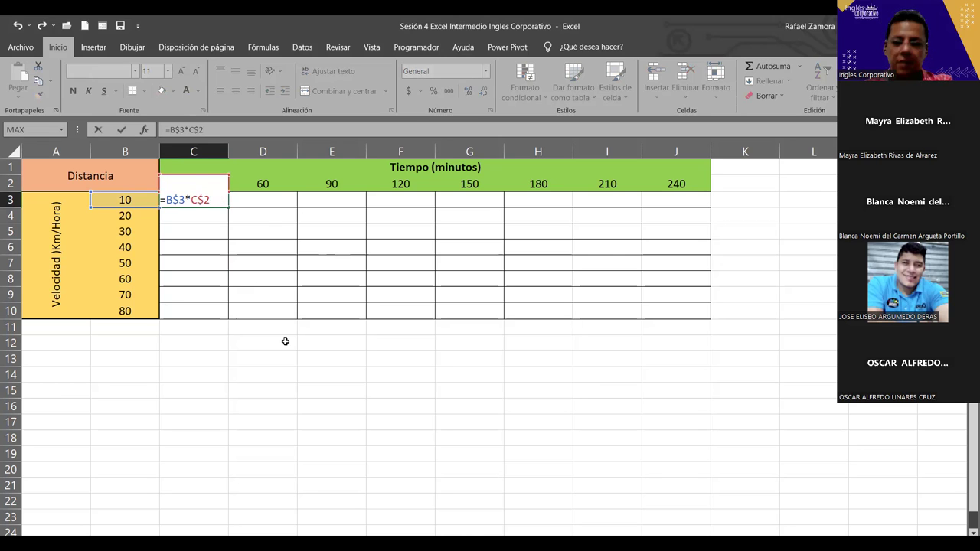
key(Return)
click(205, 202)
drag(230, 202, 222, 324)
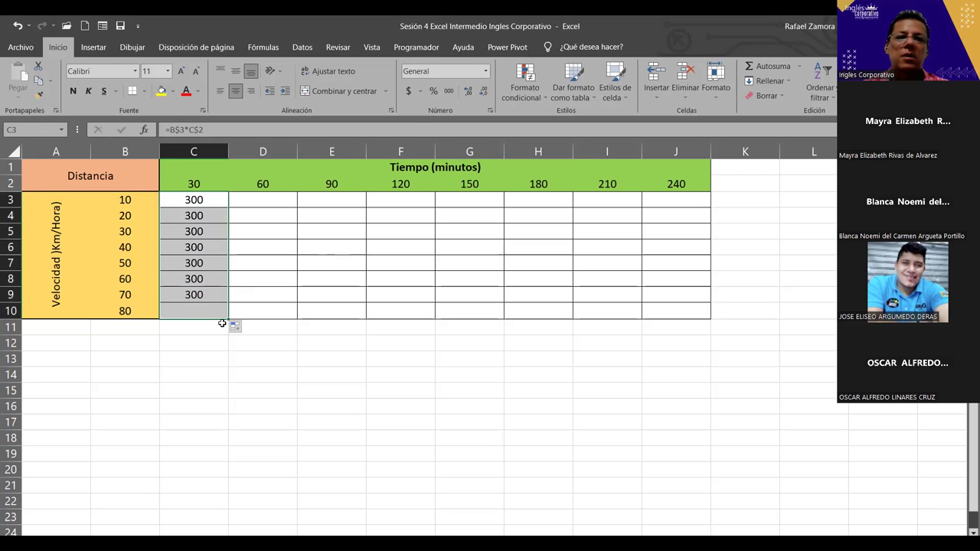
Step: Correct C3 to =B3*C$2 and refill C3:C10 with distances from 300 to 2400
double_click(205, 200)
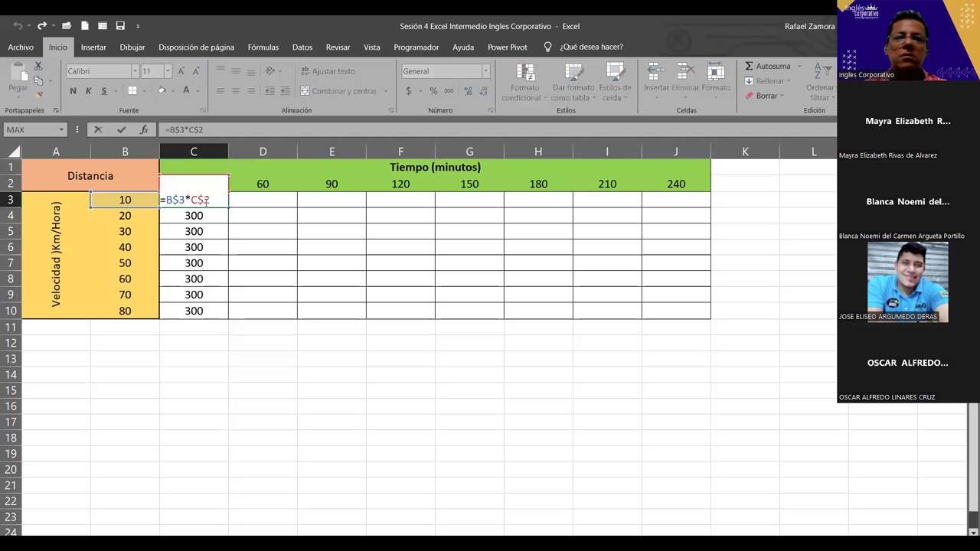
click(167, 200)
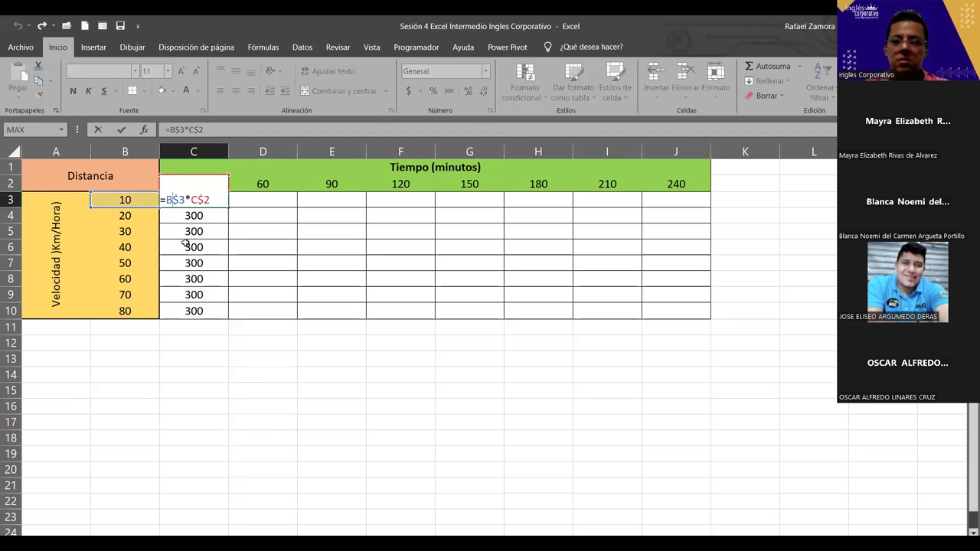
key(Delete)
key(Return)
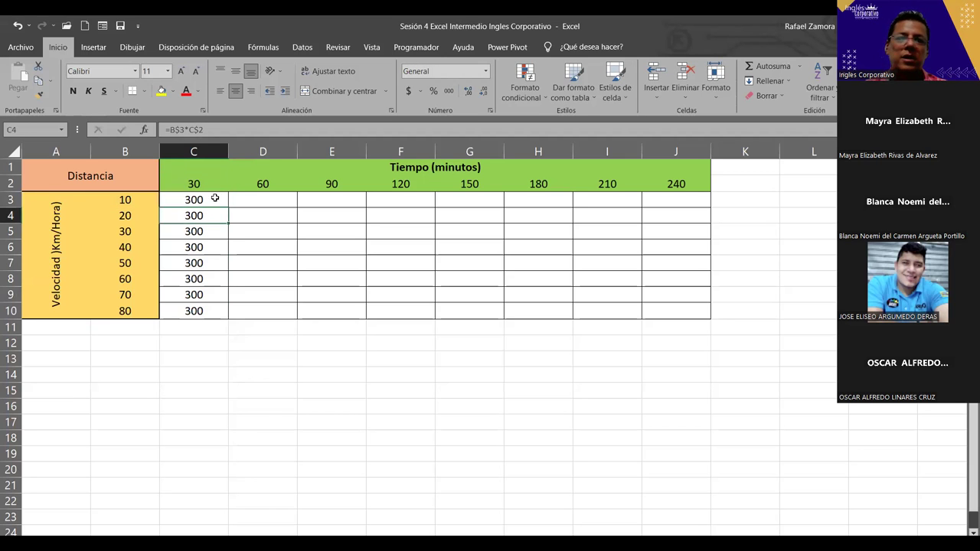
click(215, 199)
drag(228, 207, 230, 310)
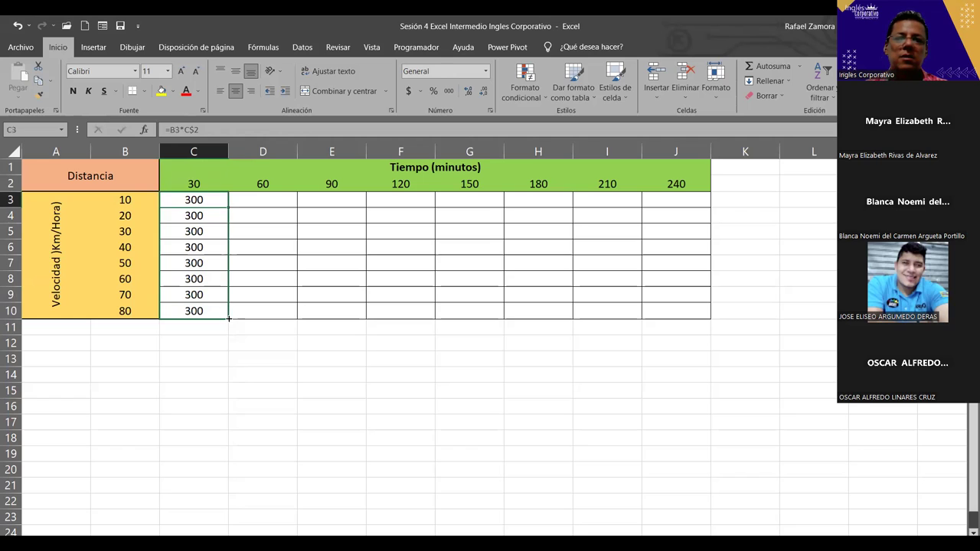
click(136, 200)
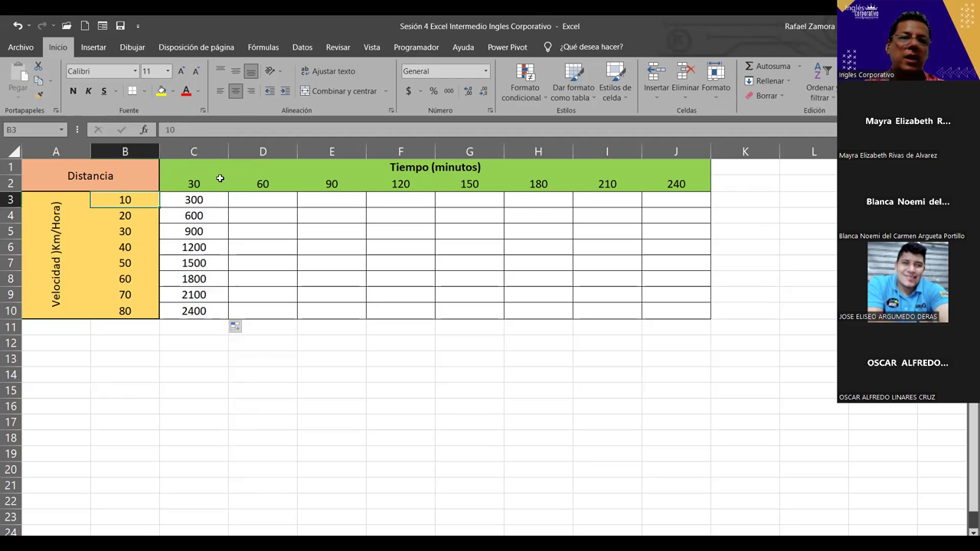
click(215, 183)
click(199, 201)
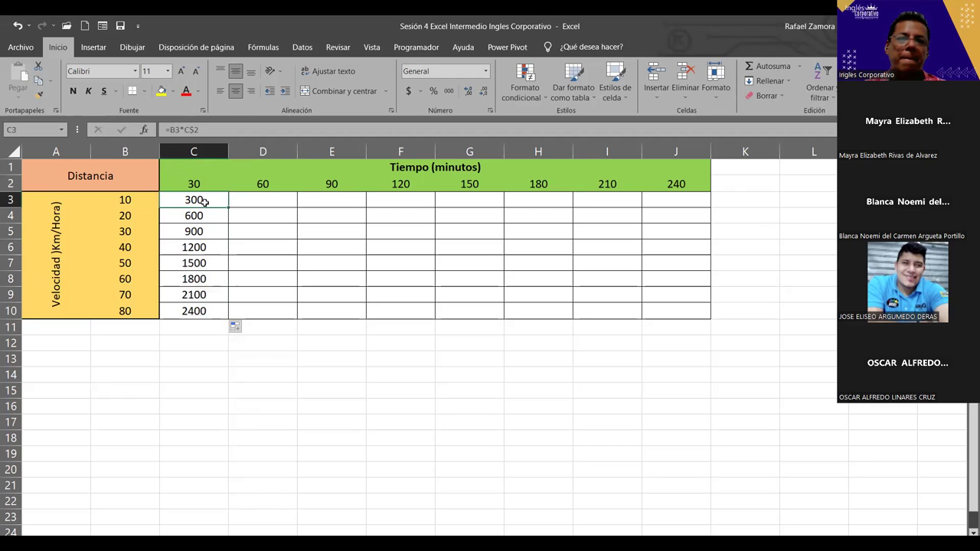
click(197, 215)
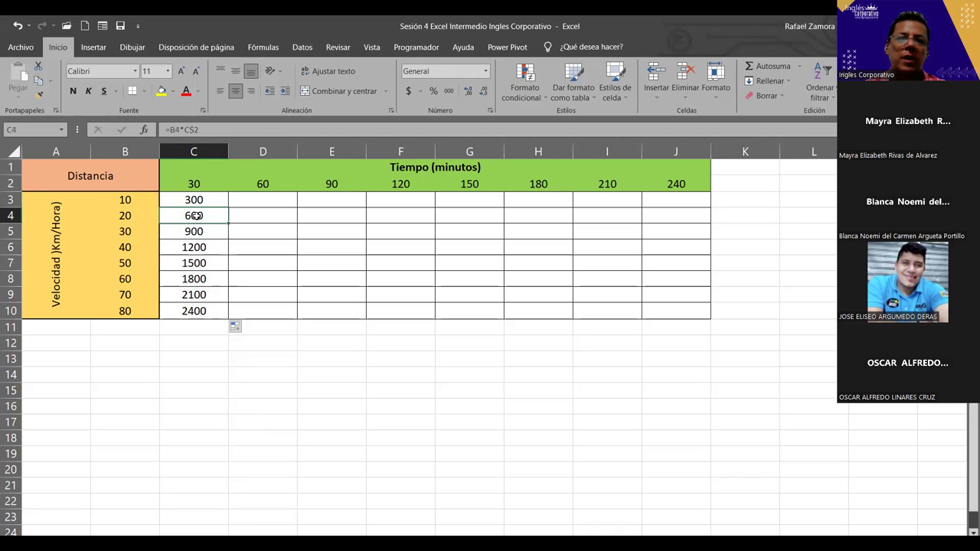
click(120, 217)
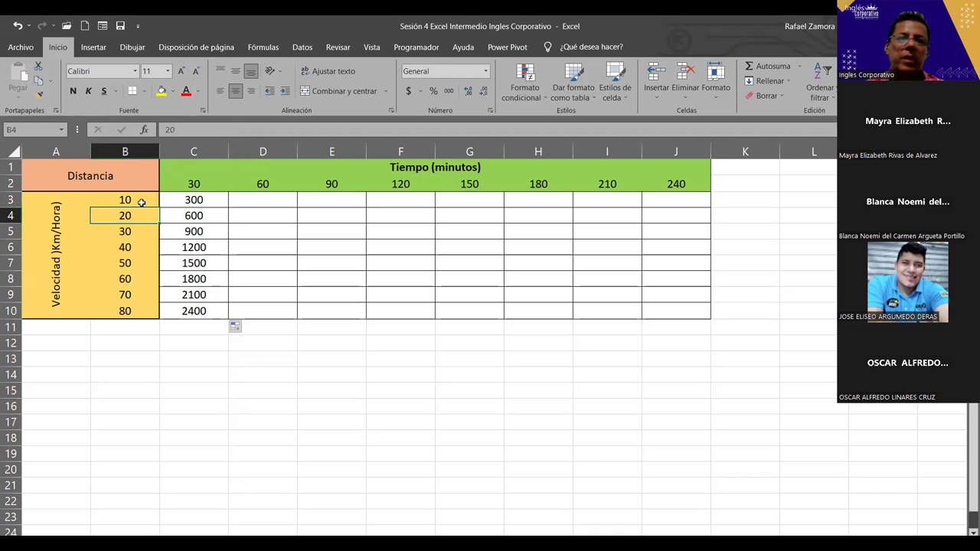
click(194, 184)
click(196, 230)
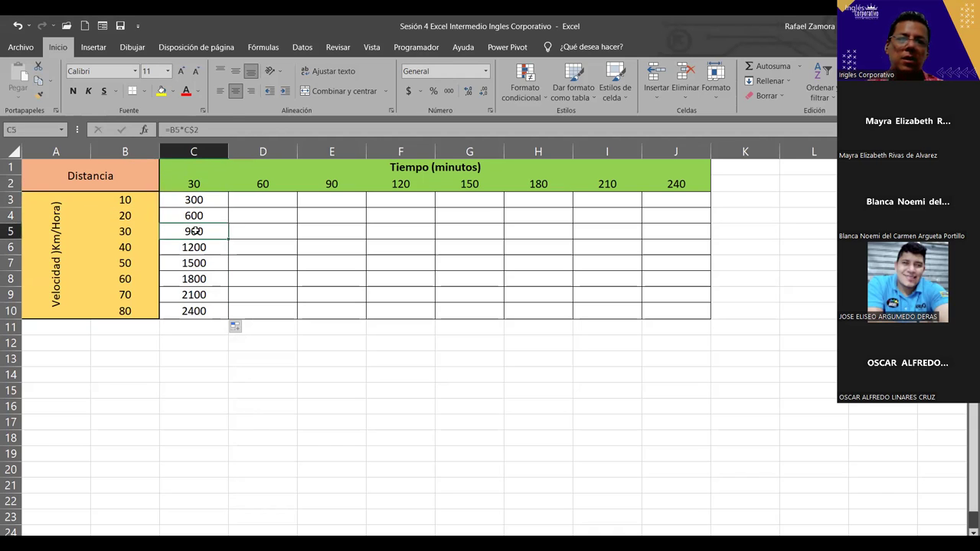
click(128, 232)
click(188, 186)
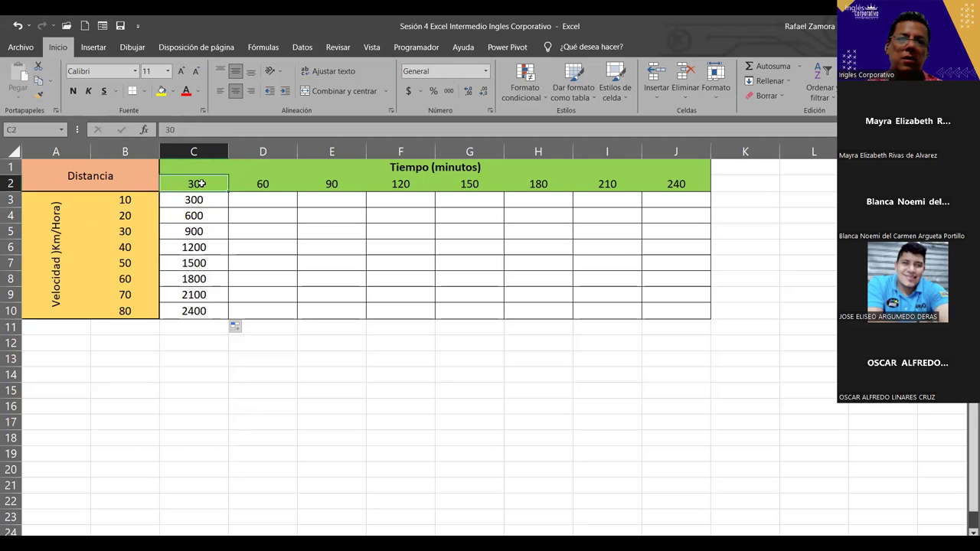
click(202, 309)
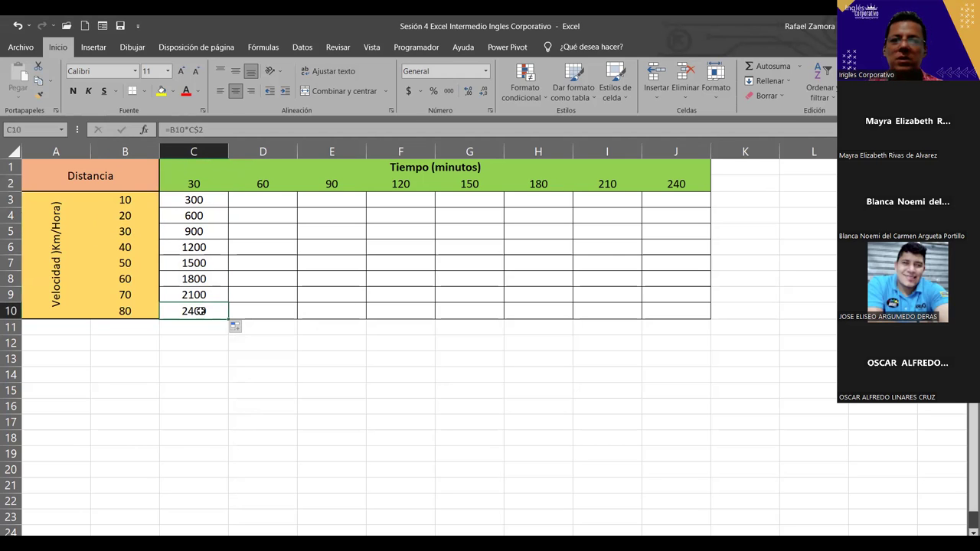
click(198, 338)
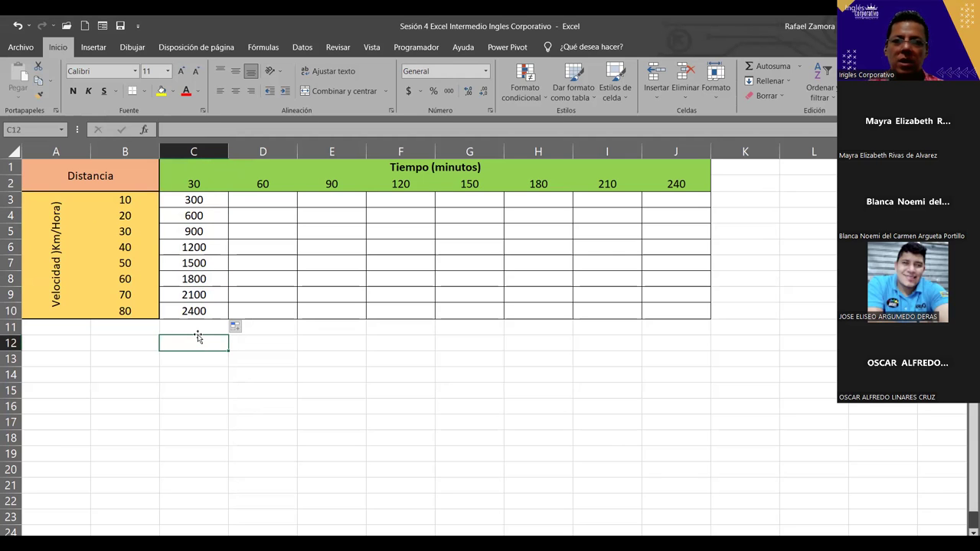
double_click(186, 204)
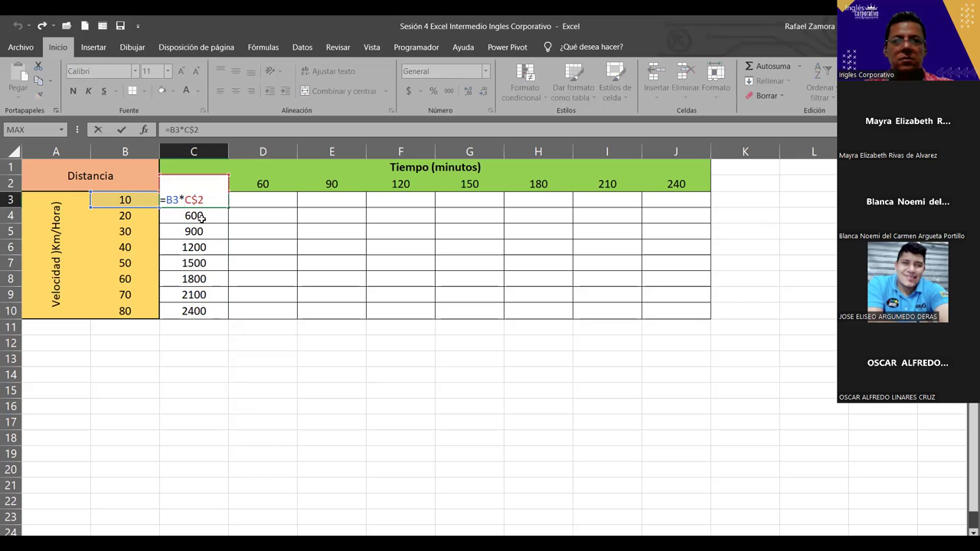
Step: Leave C3 showing 300 and clear the copied results from C4:C10
key(Escape)
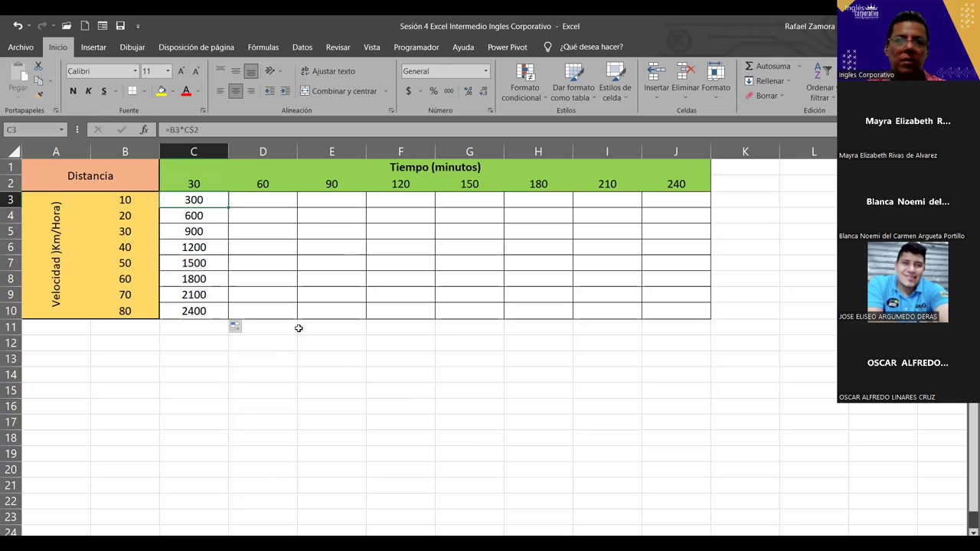
drag(201, 216, 204, 316)
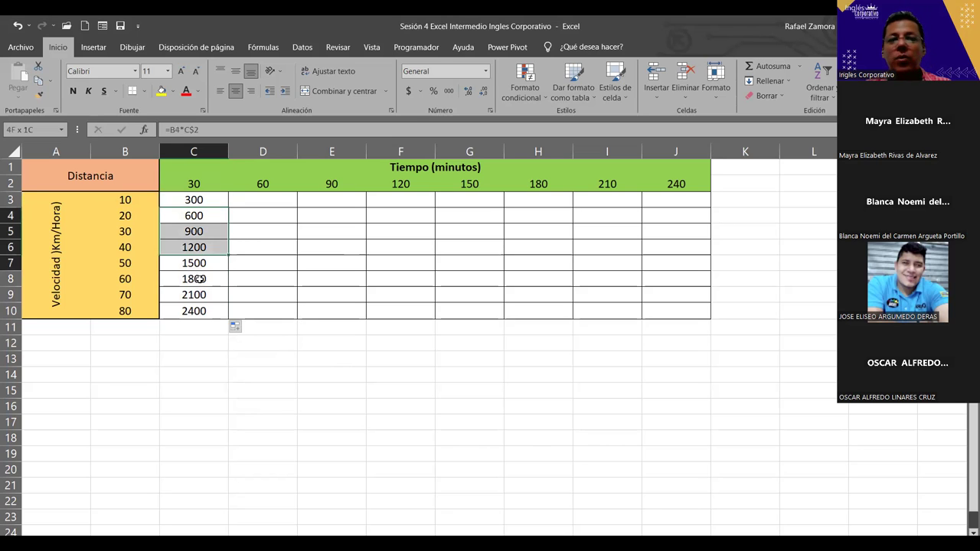
key(Delete)
Step: Make C3's formula fully relative as =B3*C2 and reopen it at the B3 reference
click(217, 201)
double_click(213, 200)
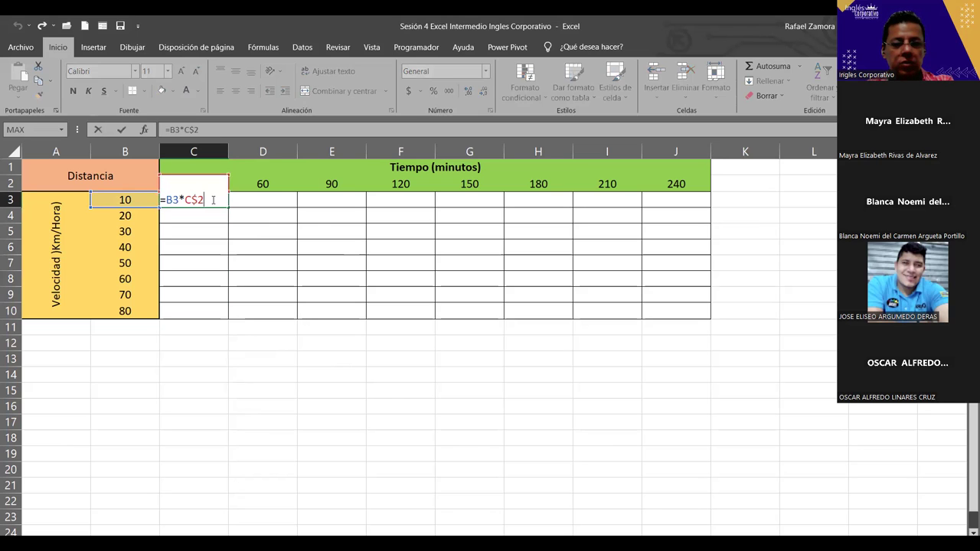
key(F4)
key(F4)
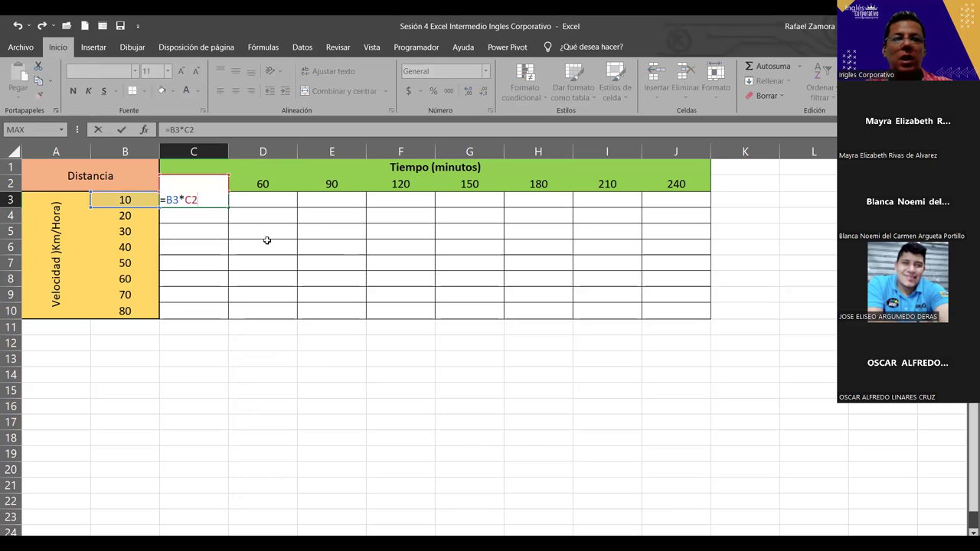
key(ctrl+Return)
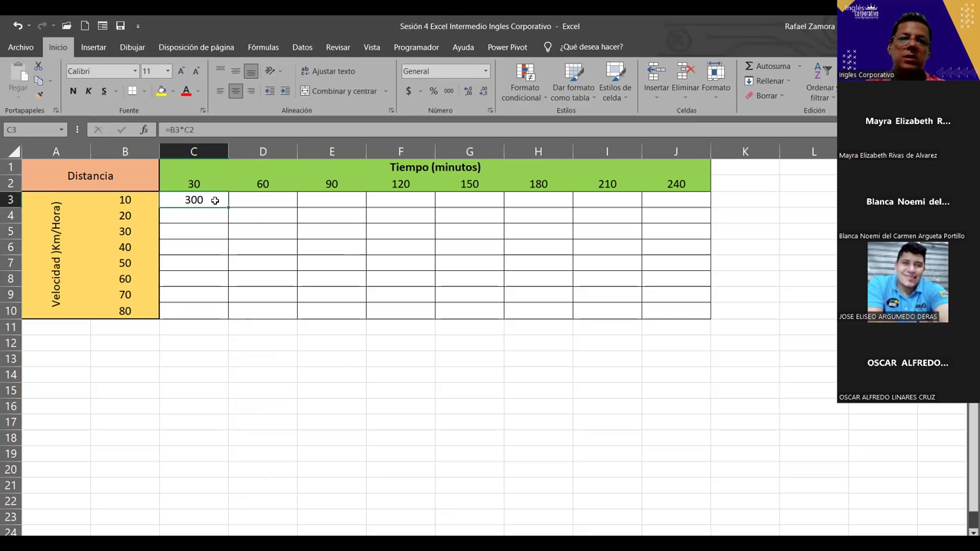
drag(216, 201, 676, 202)
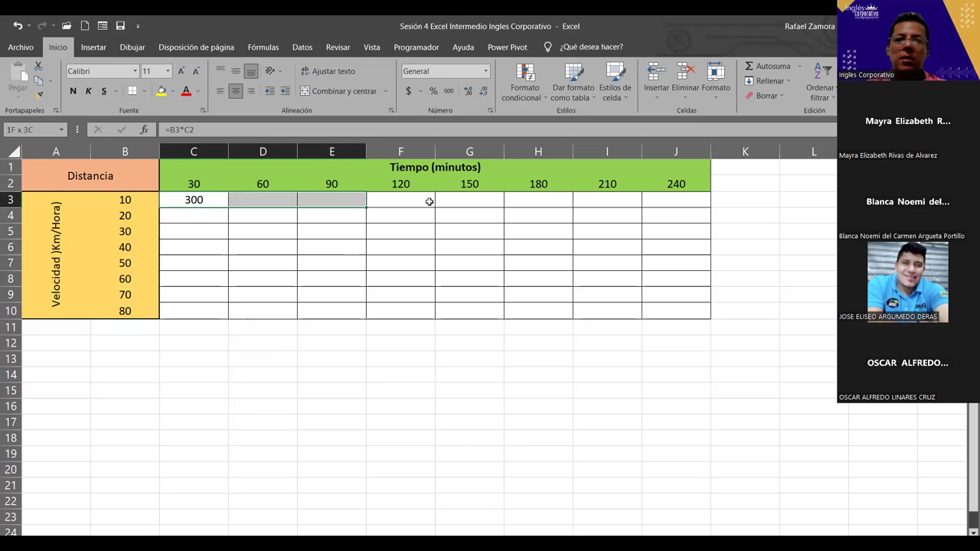
double_click(198, 199)
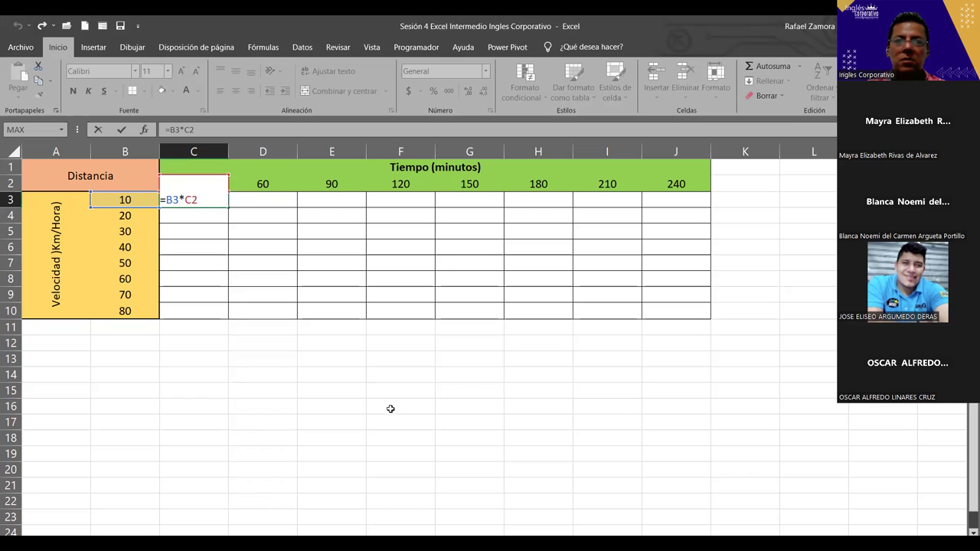
click(166, 200)
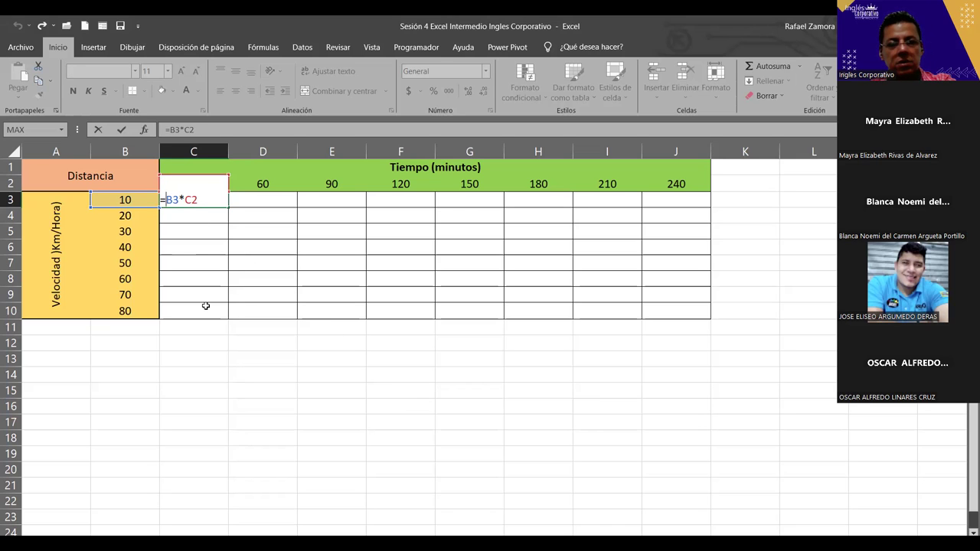
Step: Change C3 to =$B3*C2, trial-fill it across to J3, undo, and reopen C3
key(F4)
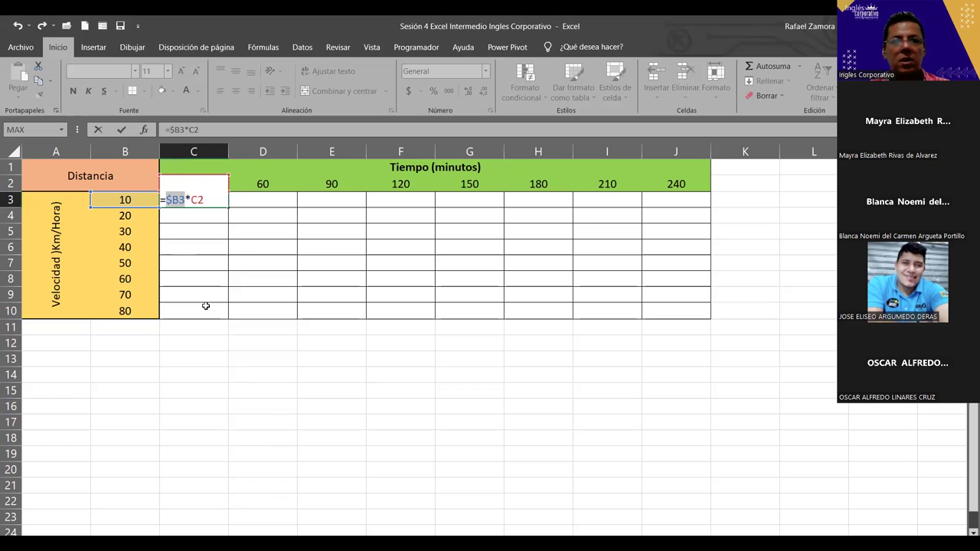
key(Return)
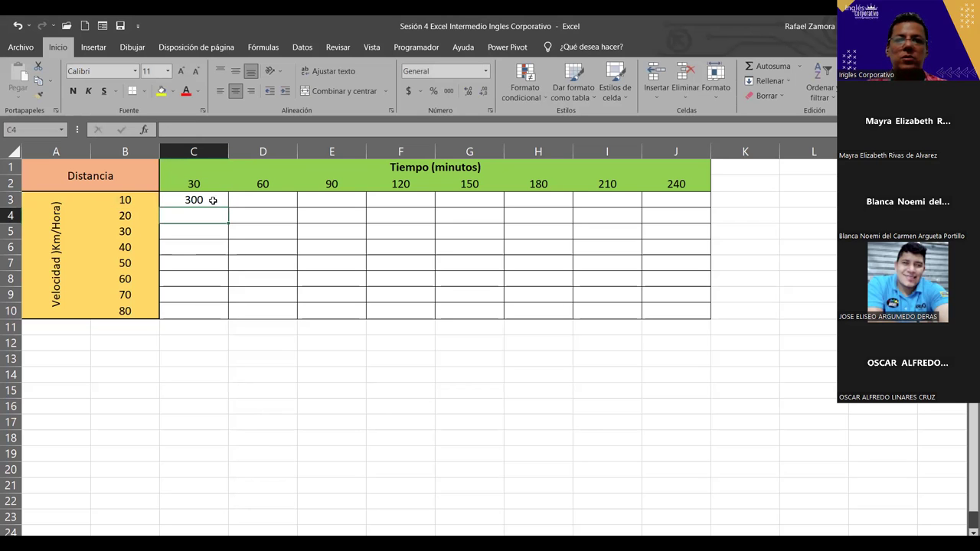
click(213, 201)
drag(227, 207, 691, 202)
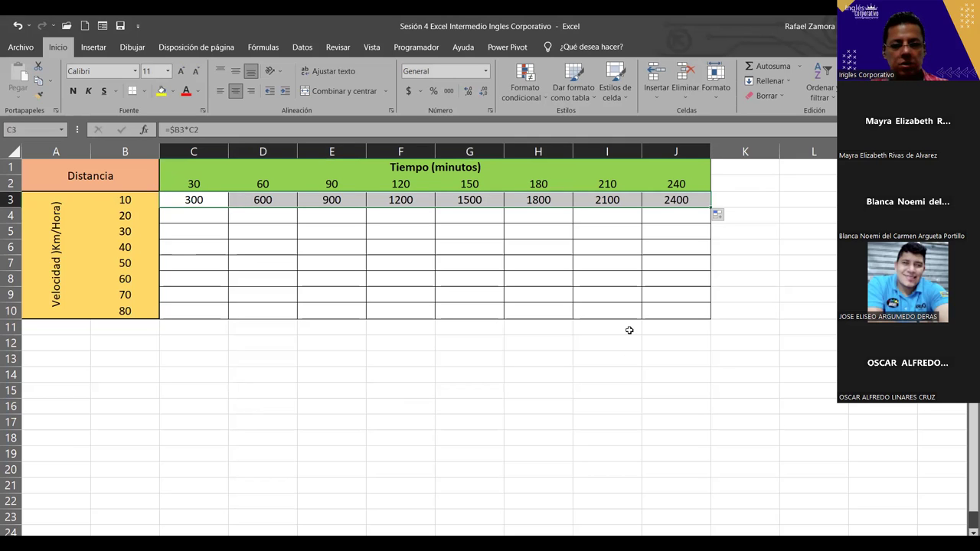
key(ctrl+z)
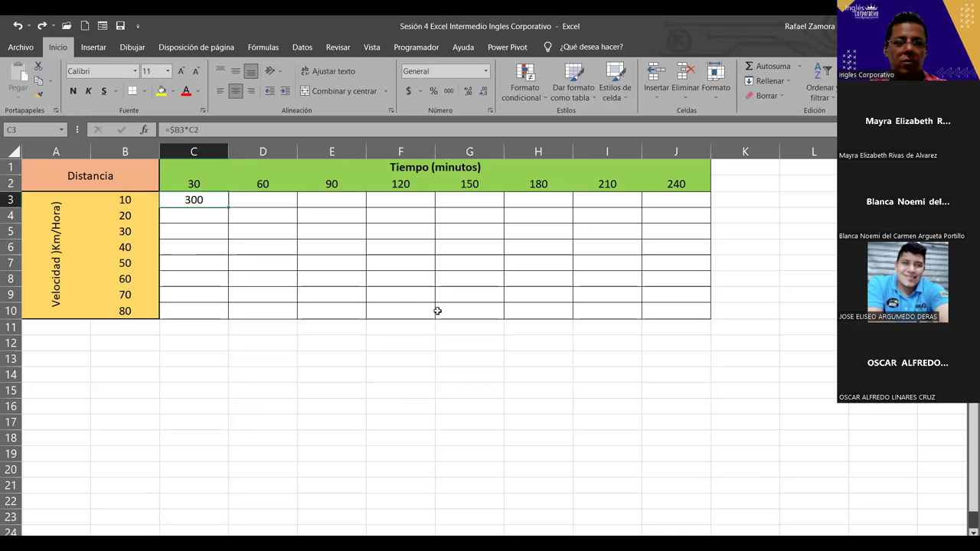
double_click(212, 198)
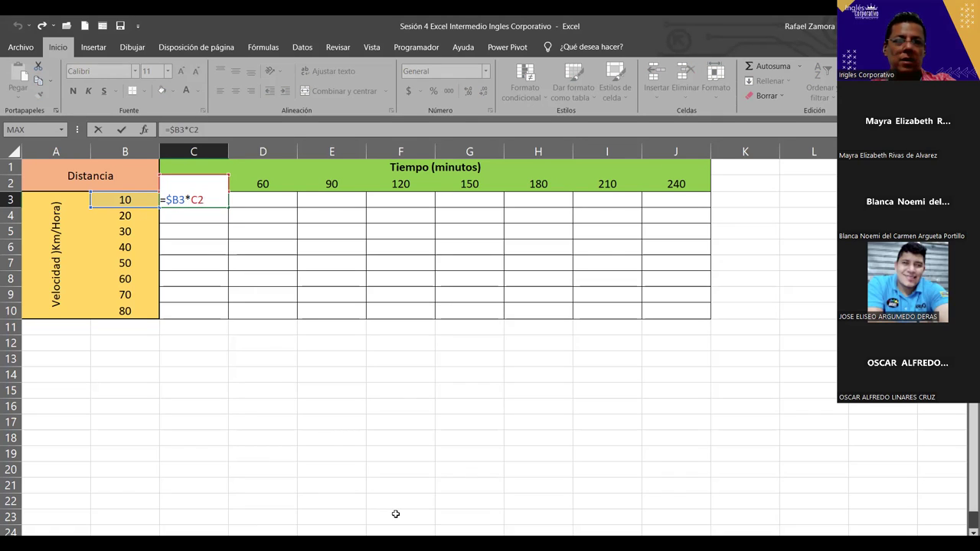
Step: Set C3 to =$B3*C$2 and fill it across to J3 and down to row 10
key(F4)
key(F4)
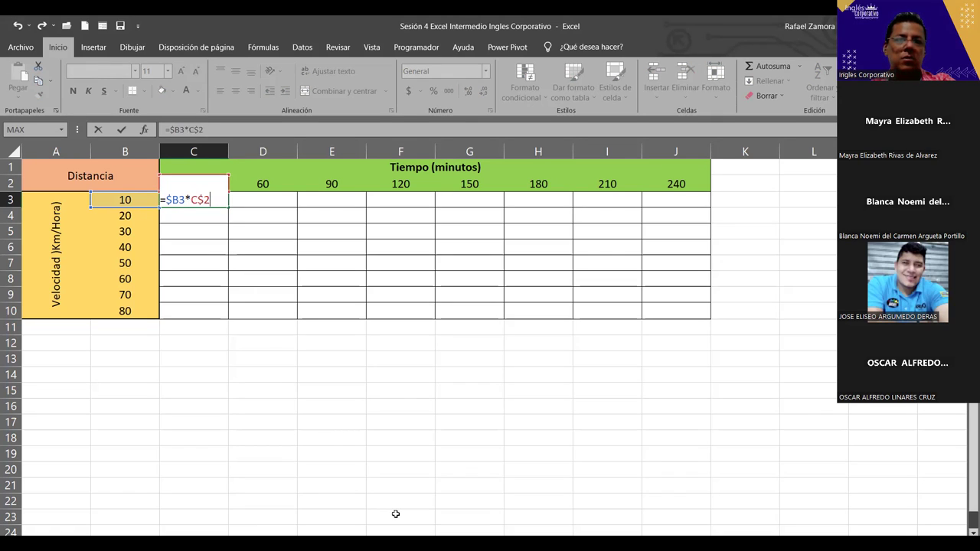
key(Return)
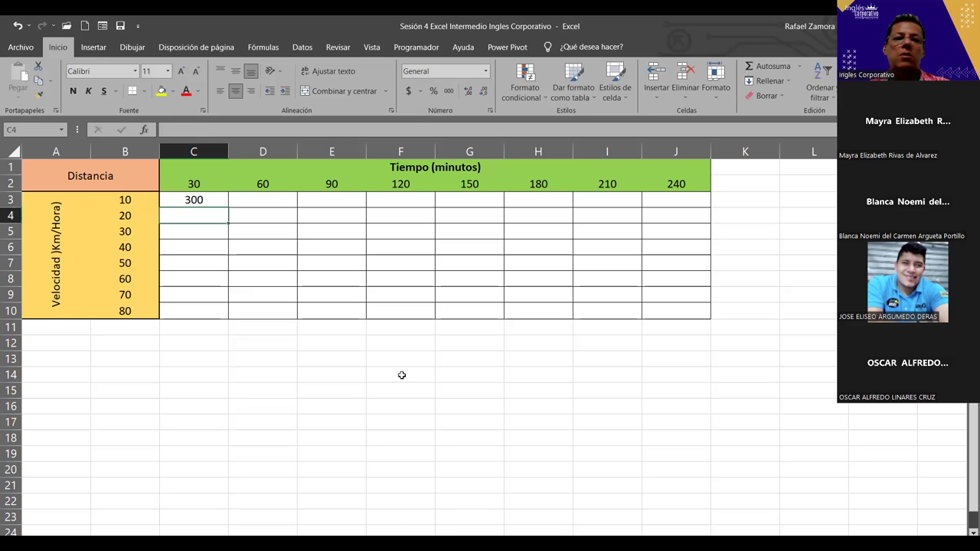
click(212, 198)
mouse_move(227, 208)
mouse_down()
mouse_move(227, 319)
mouse_move(686, 308)
mouse_up()
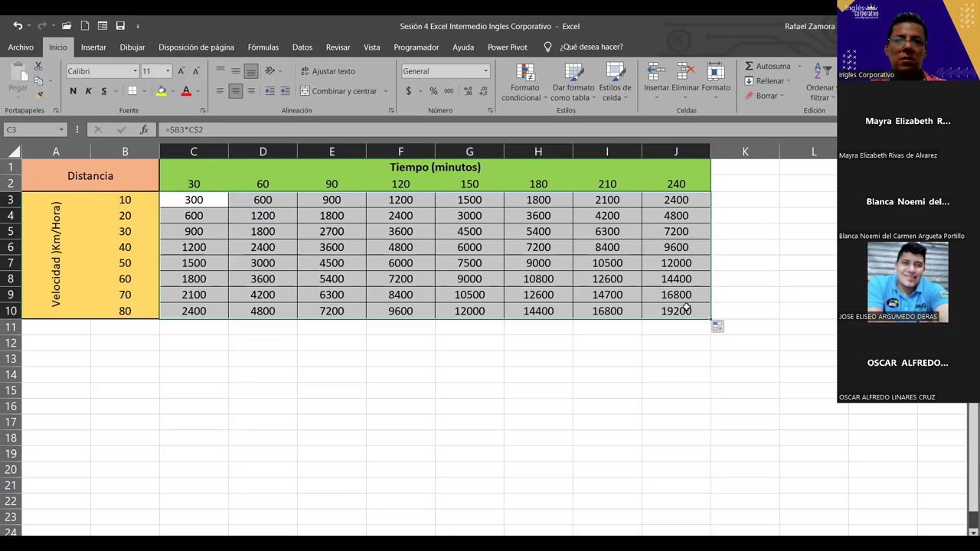
key(ctrl+z)
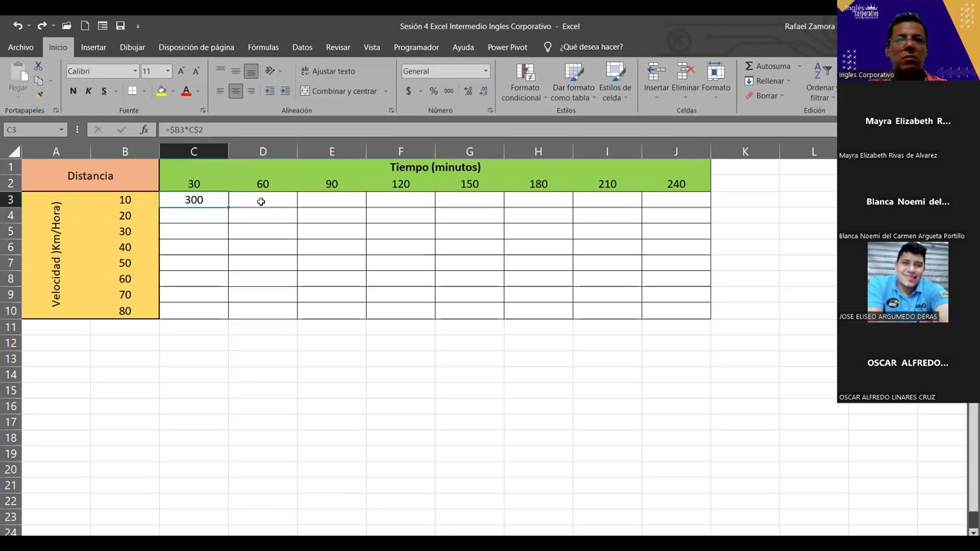
drag(228, 205, 699, 207)
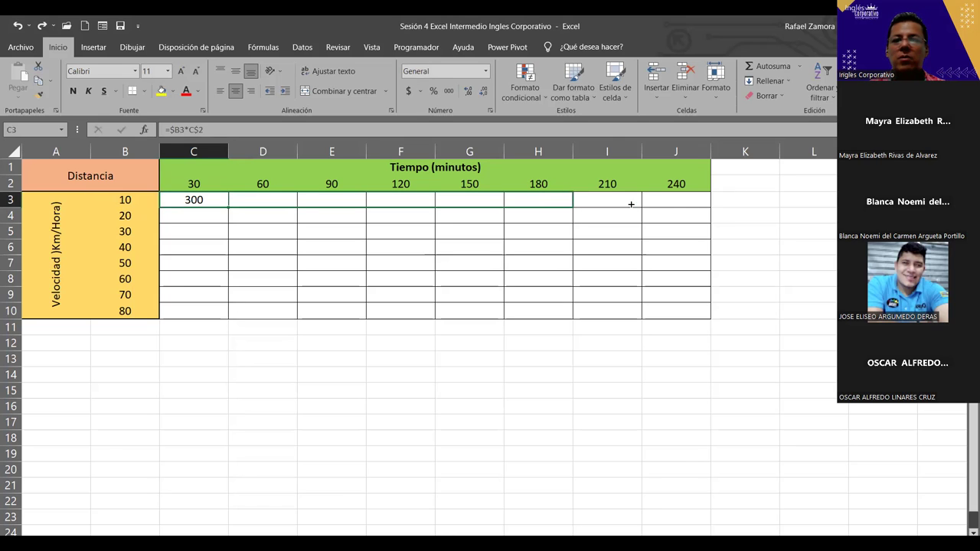
drag(710, 207, 717, 317)
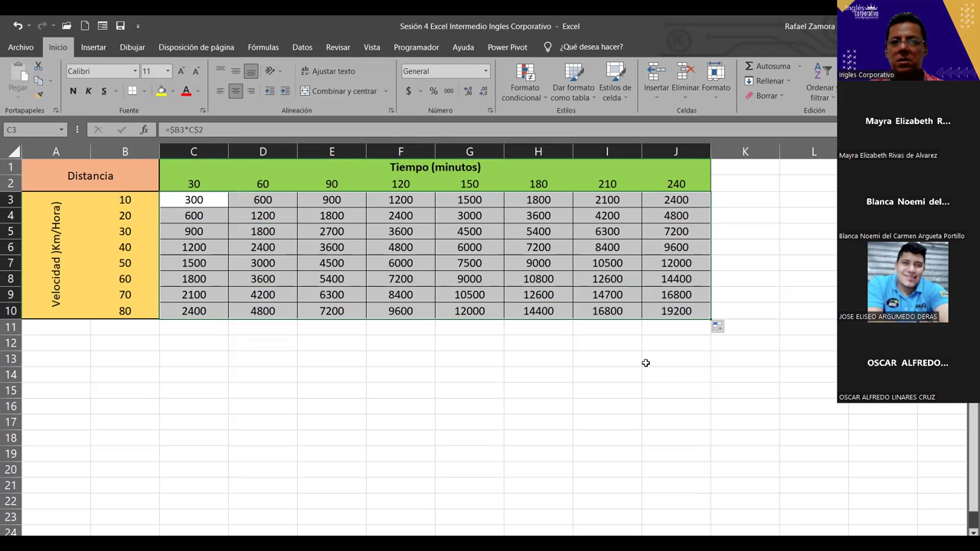
double_click(203, 199)
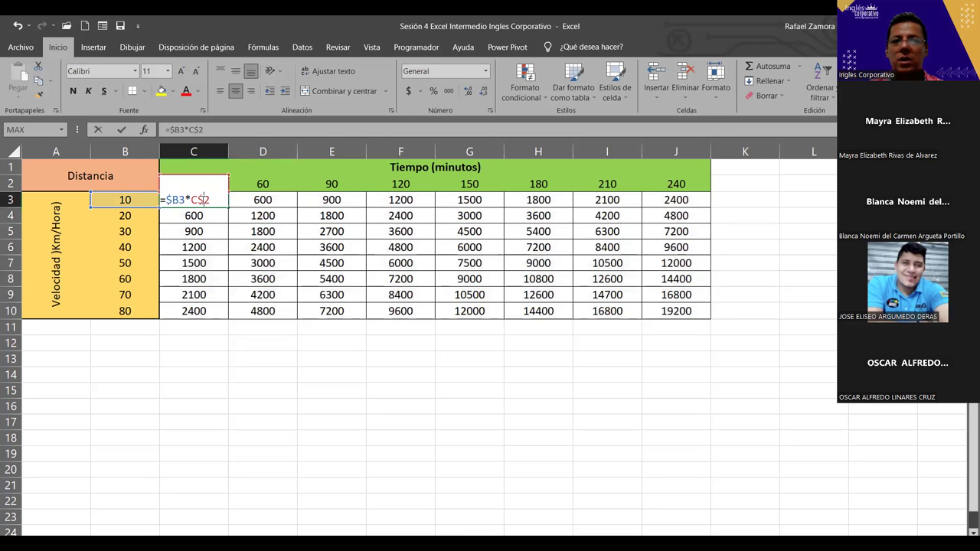
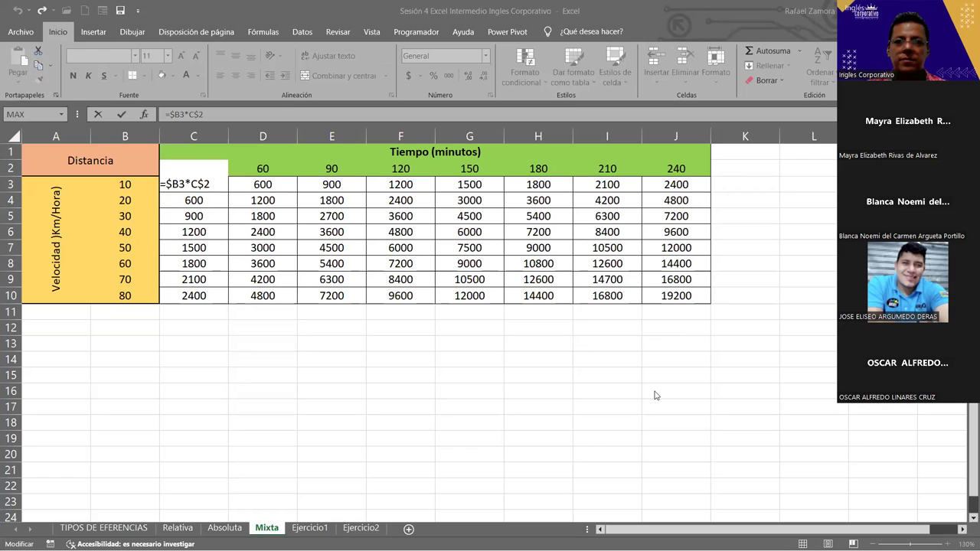
Step: Confirm =$B3*C$2 in C3 of the Mixta table and go to the Ejercicio1 sheet
key(alt+Tab)
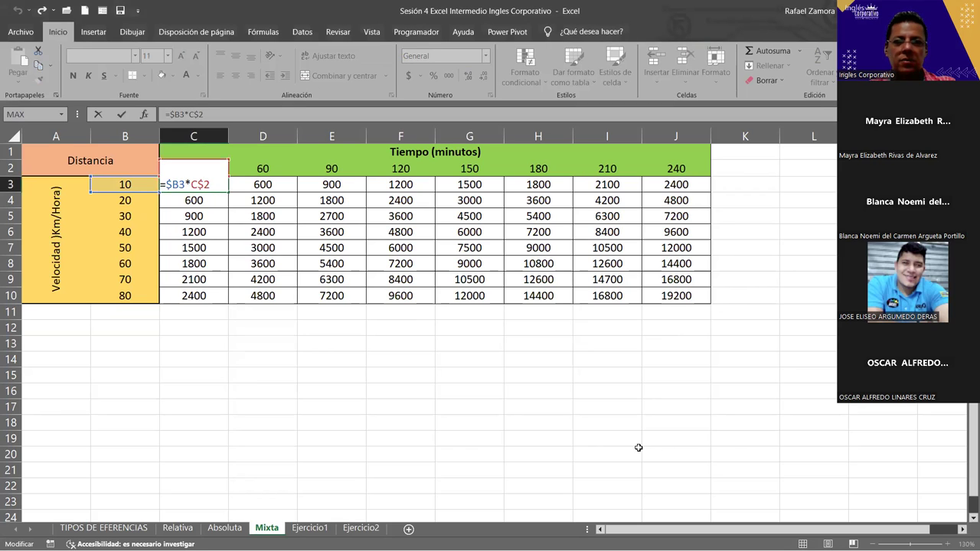
key(Return)
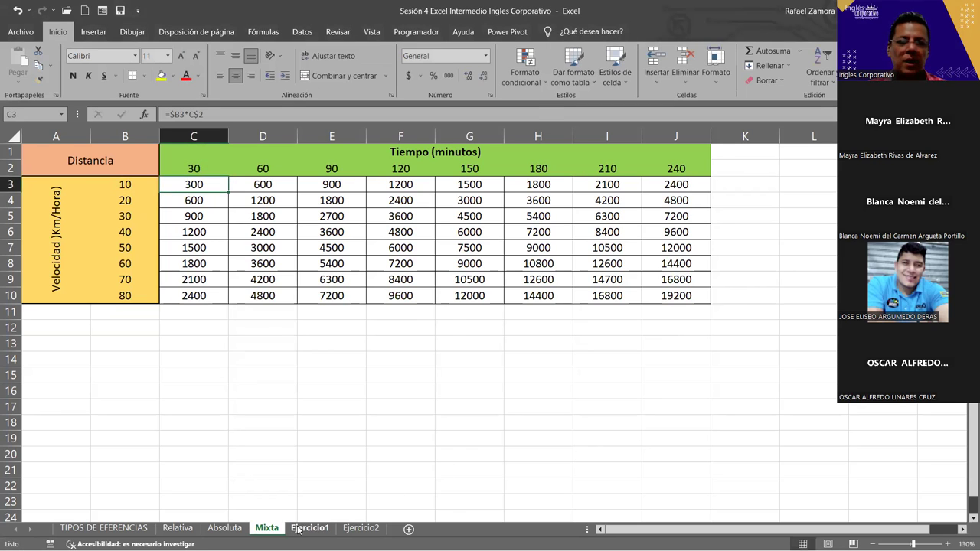
click(298, 530)
click(360, 528)
click(309, 528)
click(401, 378)
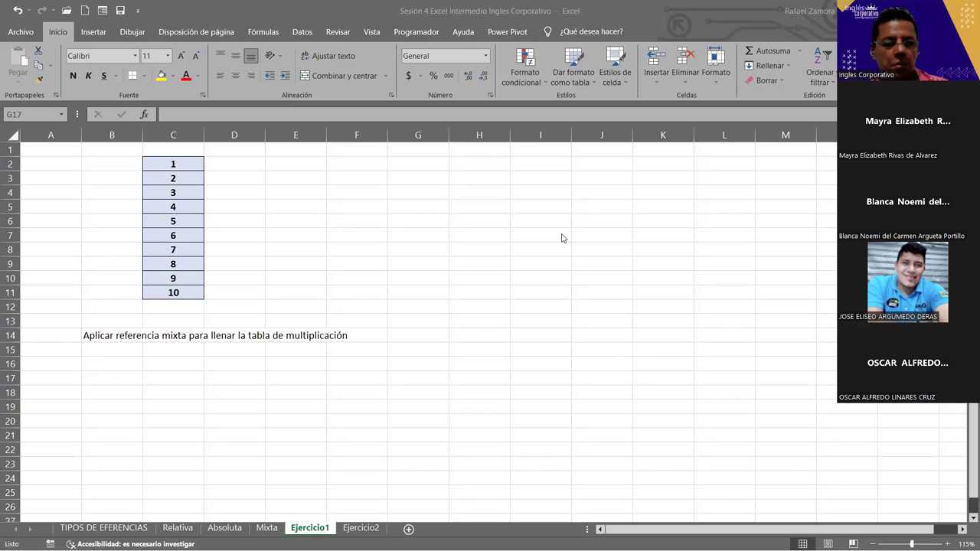
Step: Paste the EN PRACTICA banner onto Ejercicio1 and deselect it
key(ctrl+v)
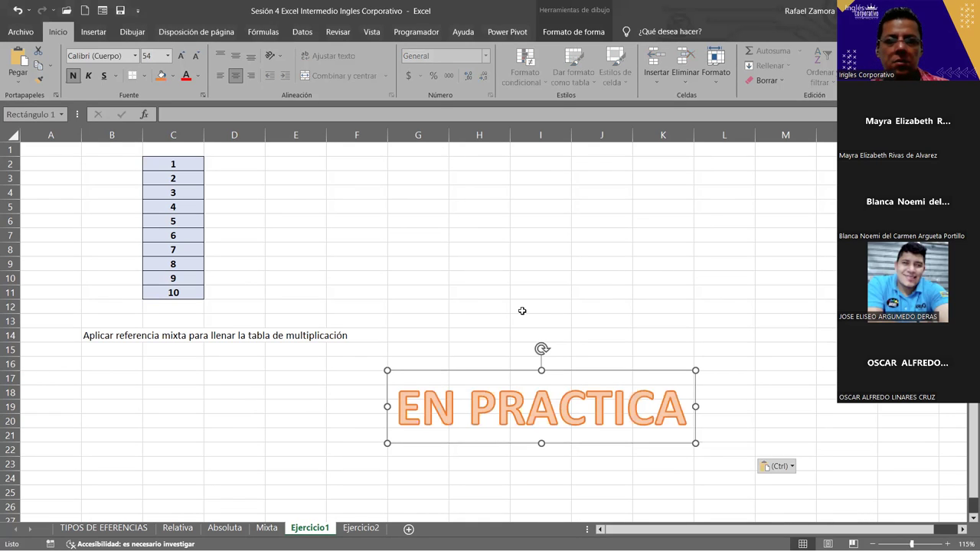
click(529, 310)
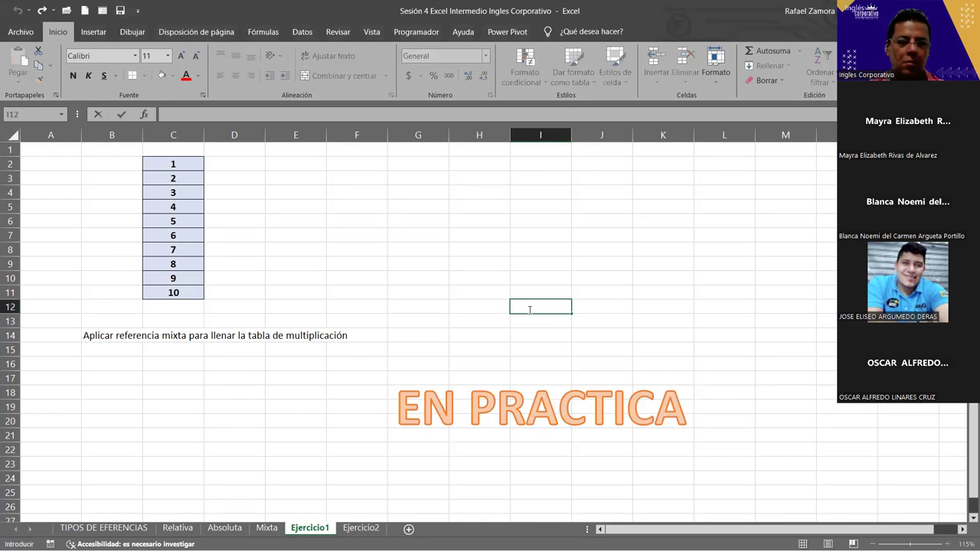
click(481, 261)
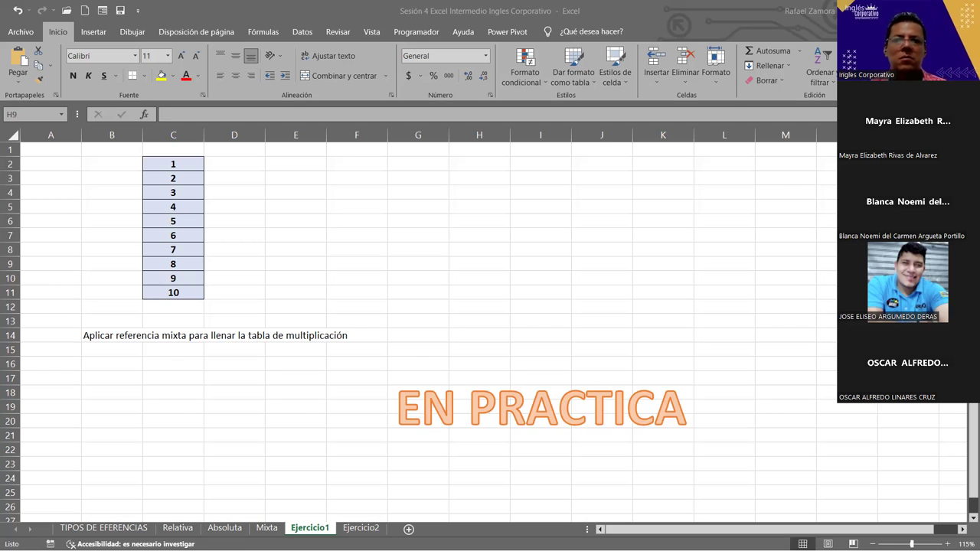
click(536, 335)
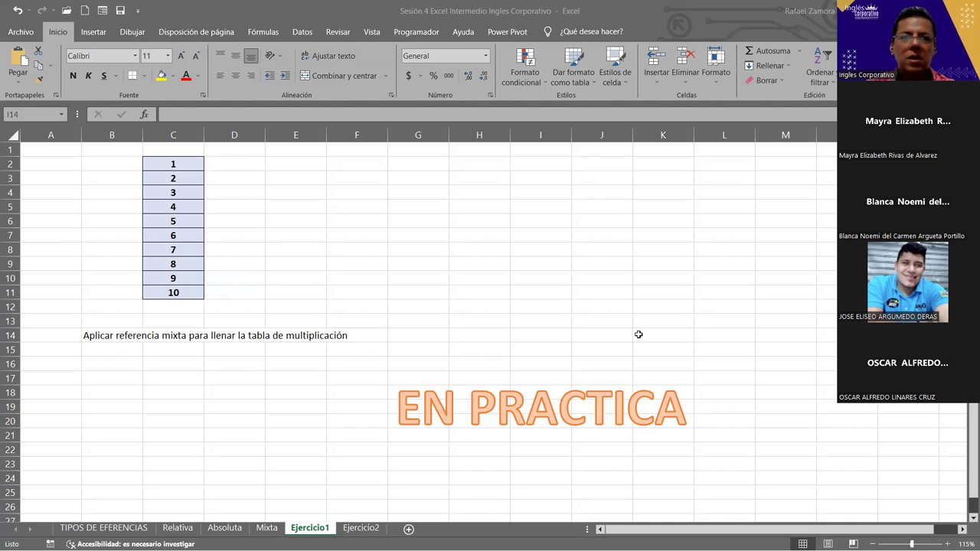
Step: Insert a blank row 2 above the 1–10 list and narrow column C
click(9, 163)
click(9, 163)
key(ctrl+plus)
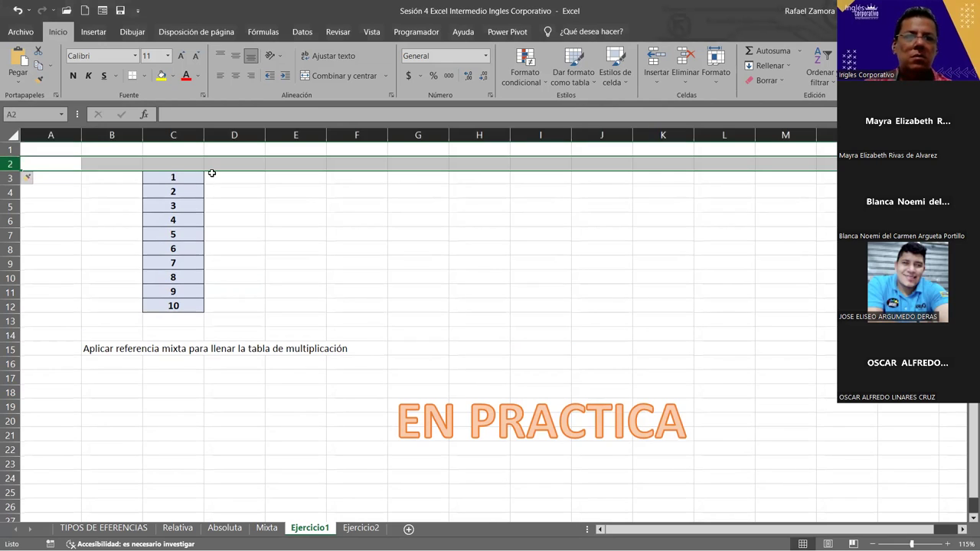
click(183, 221)
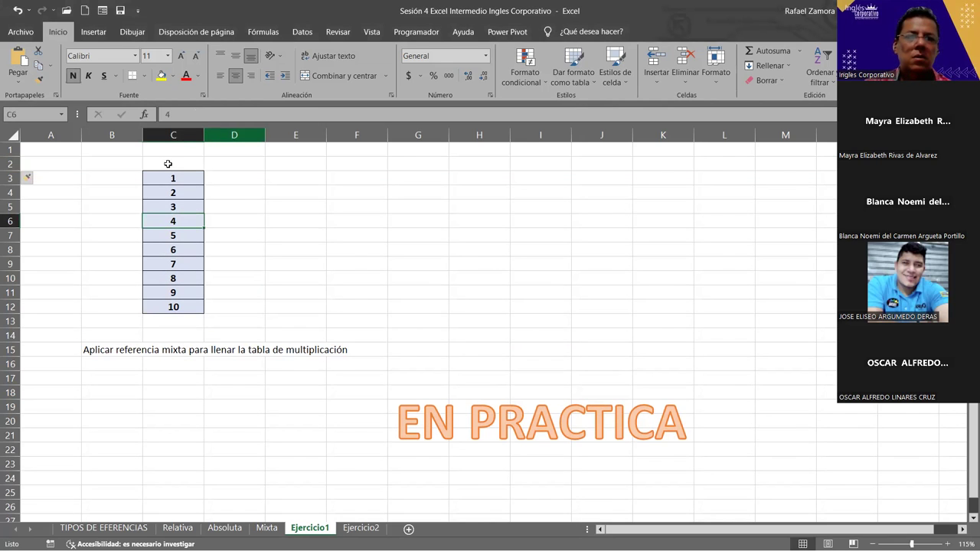
drag(208, 135, 170, 162)
Step: Copy the 1–10 list and paste it transposed across D2:M2
key(ctrl+Up)
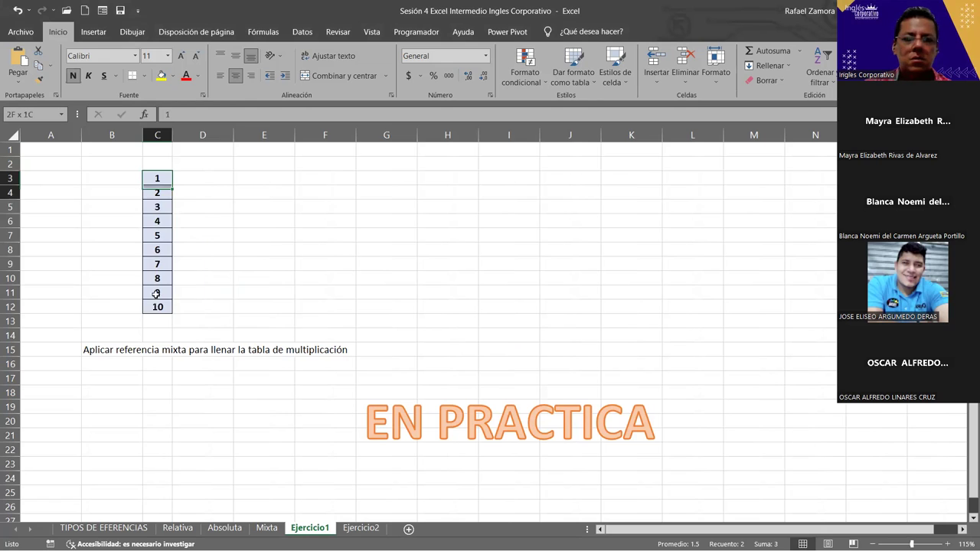
key(ctrl+shift+Down)
key(ctrl+c)
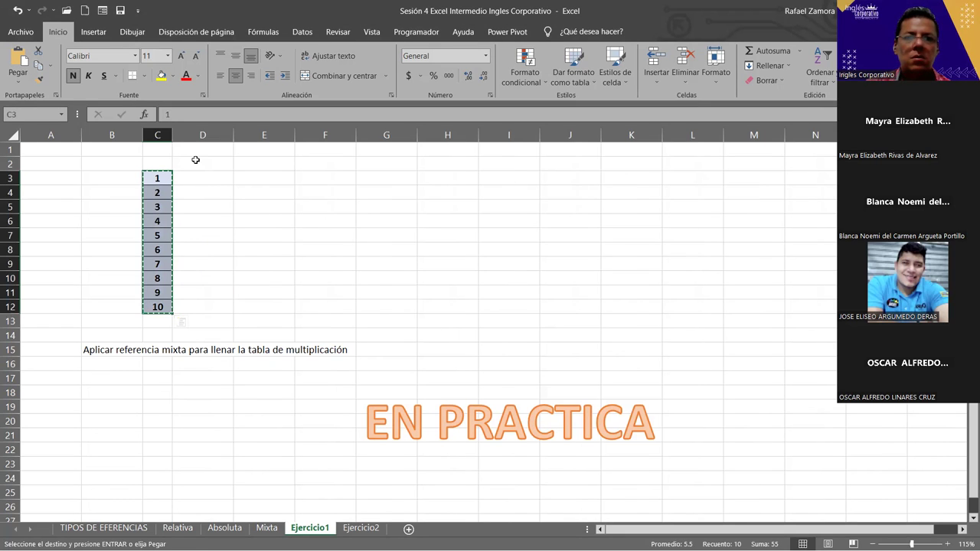
click(197, 161)
key(shift+F10)
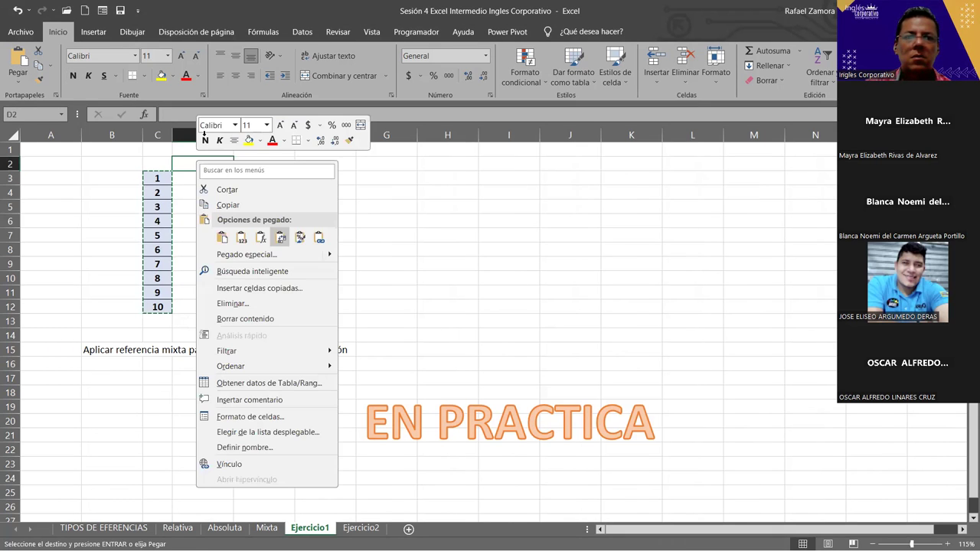
click(276, 228)
mouse_move(203, 135)
mouse_down()
mouse_move(665, 136)
mouse_move(633, 137)
mouse_up()
Step: Narrow columns D–M and enter the mixed-reference formula =$C3*D$2 in D3
click(566, 259)
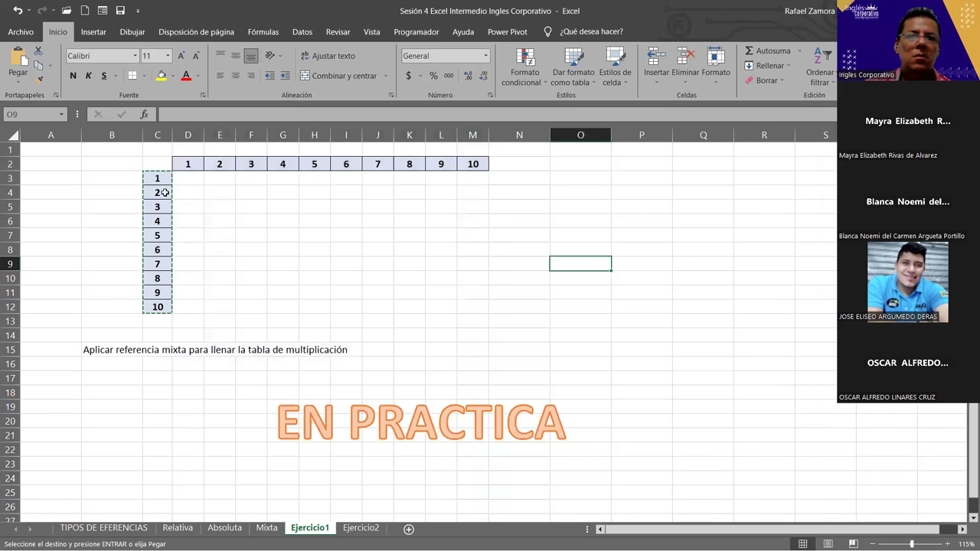
click(187, 202)
click(184, 179)
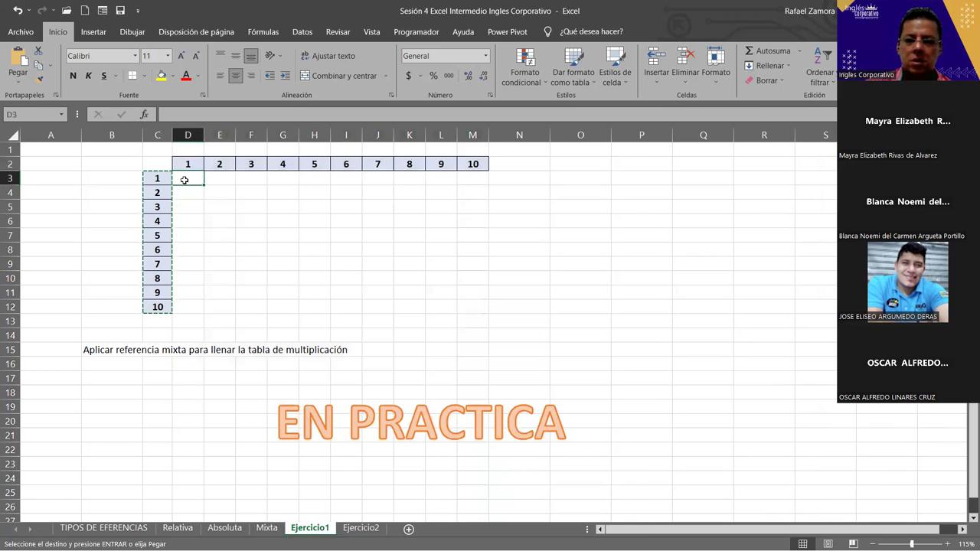
text(=)
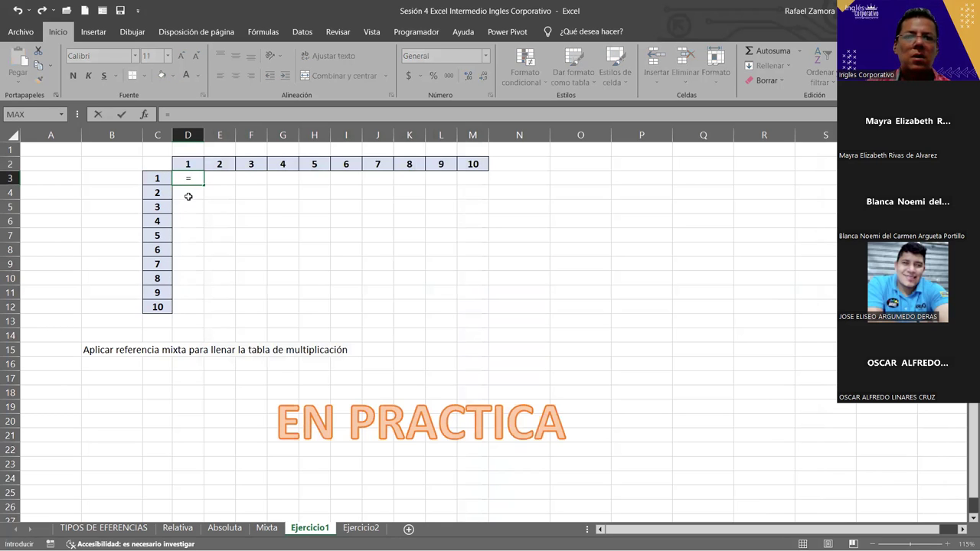
click(159, 178)
text(*)
click(184, 163)
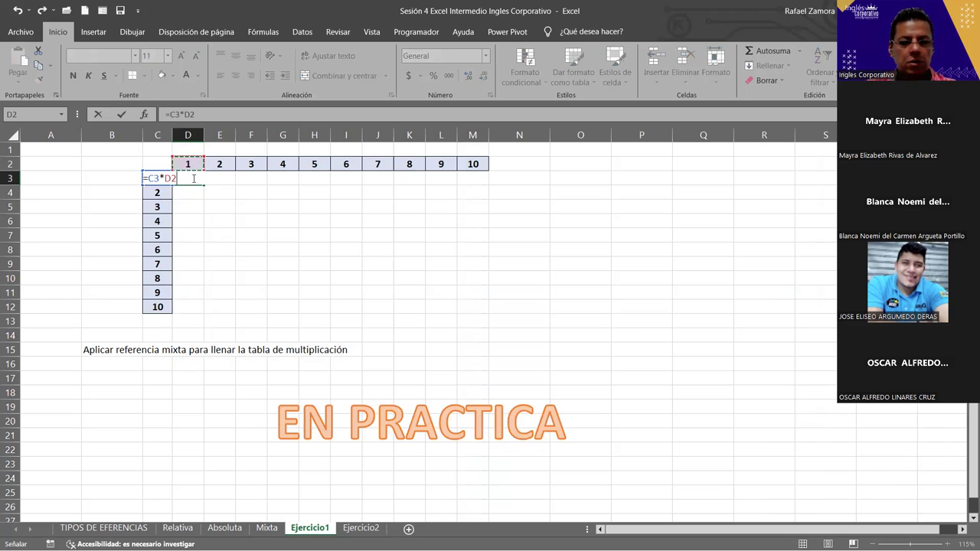
key(F4)
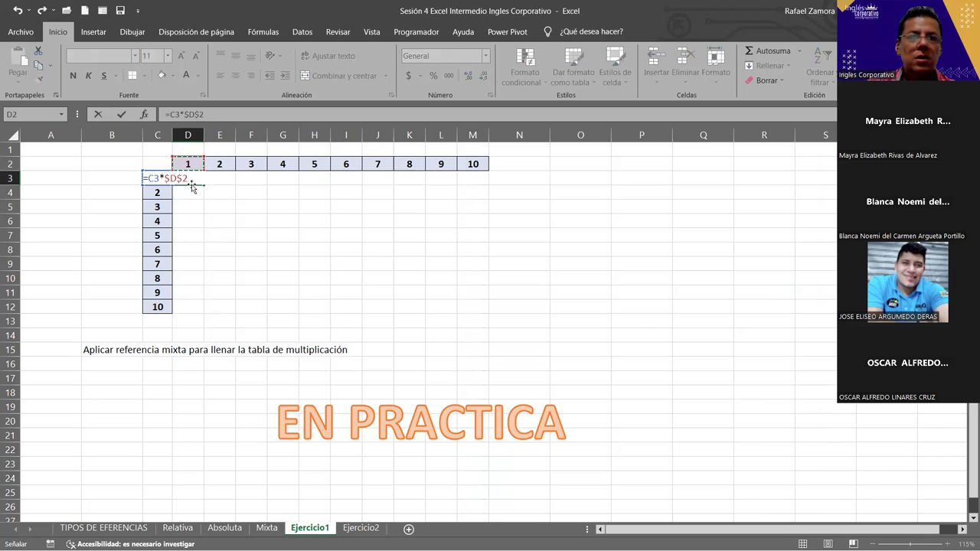
key(F4)
key(F4)
key(F4)
key(F4)
key(Return)
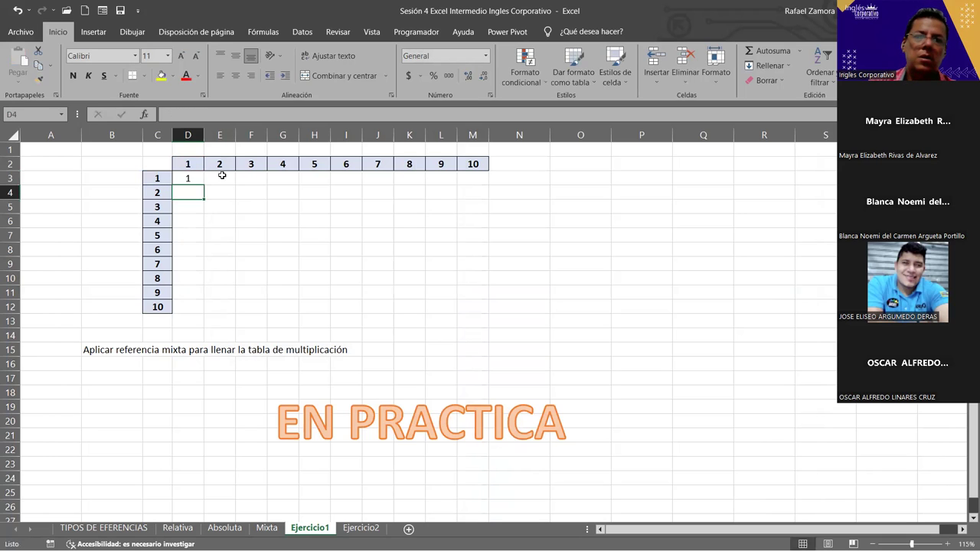
Step: Fill the D3 formula across D3:M12 to complete the 10×10 table
click(199, 179)
mouse_move(203, 184)
mouse_down()
mouse_move(203, 310)
mouse_move(490, 306)
mouse_up()
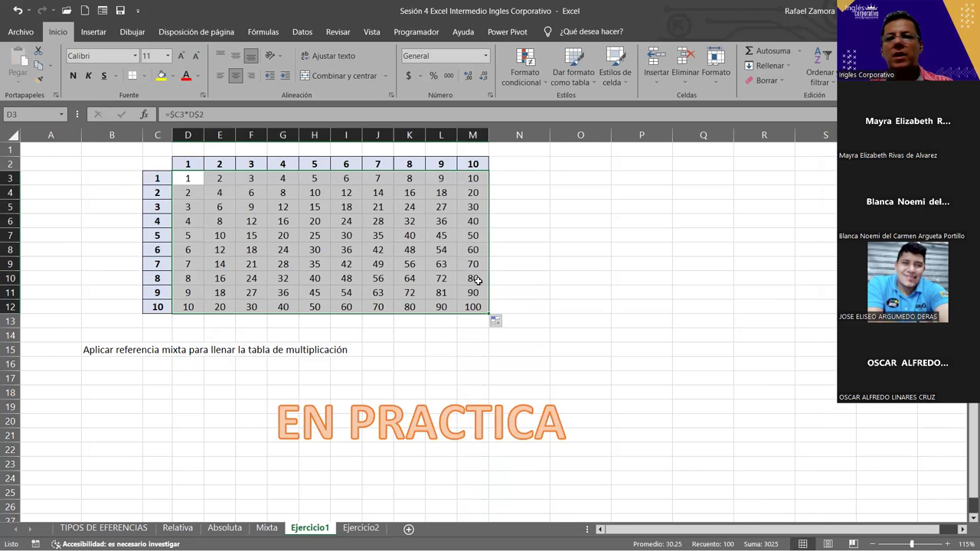
click(595, 289)
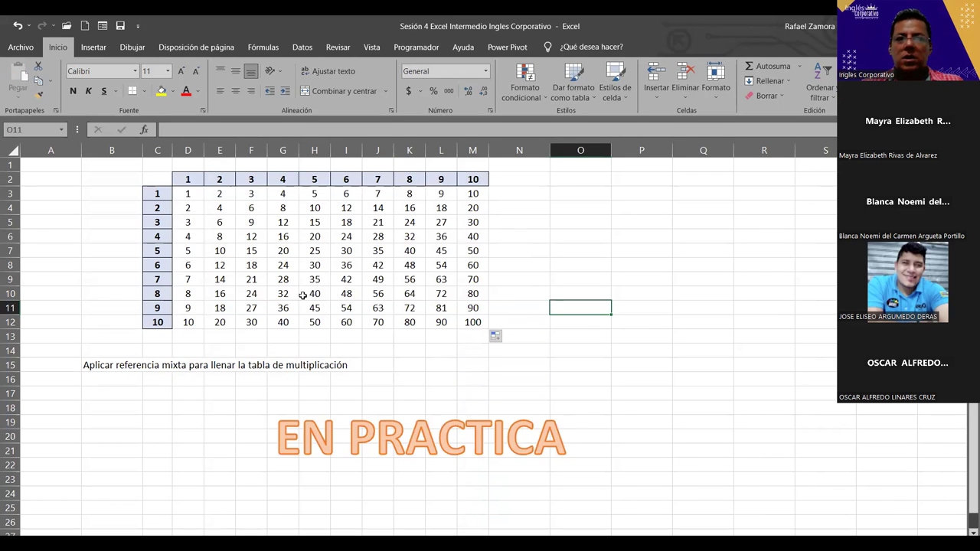
Step: Inspect the =$C3*D$2 formula in D3, then move to the Ejercicio2 sheet
double_click(184, 192)
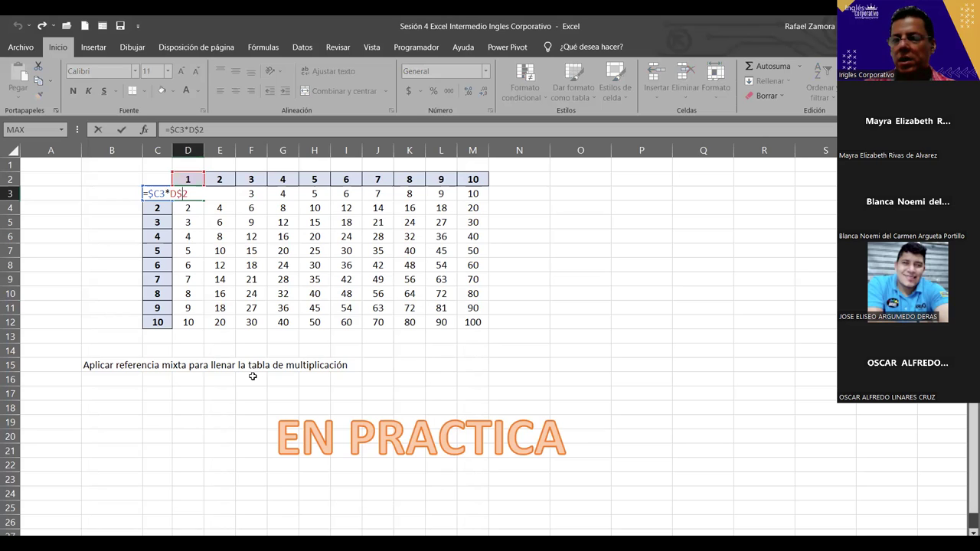
click(677, 337)
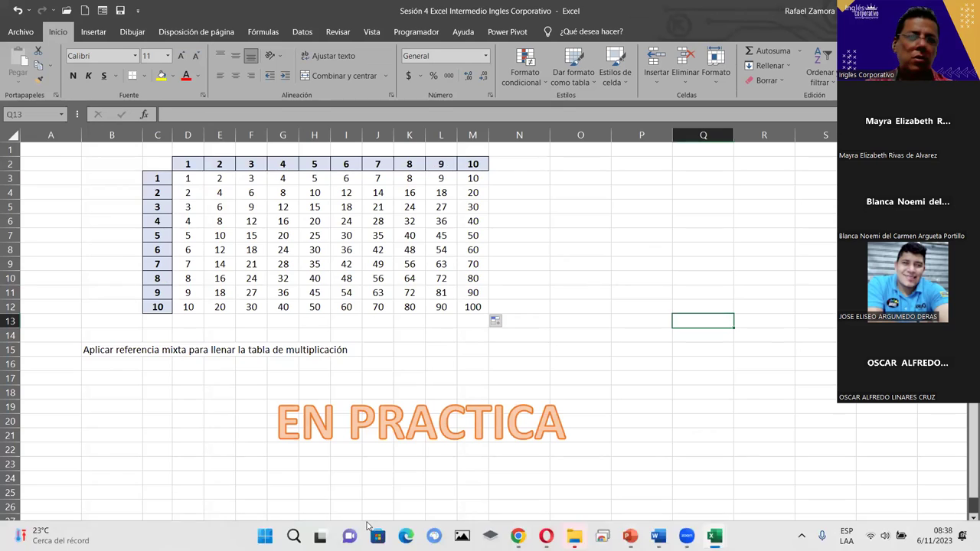
click(367, 527)
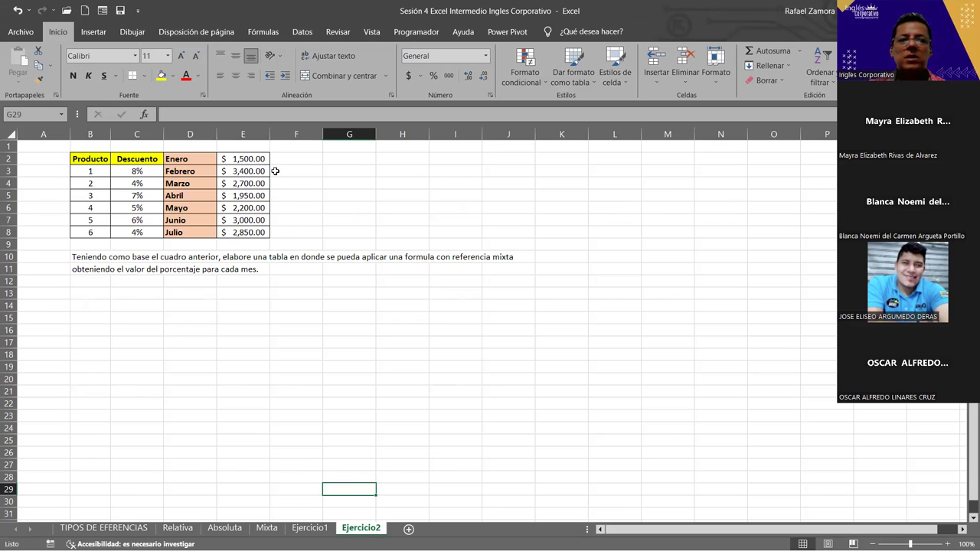
drag(246, 159, 245, 234)
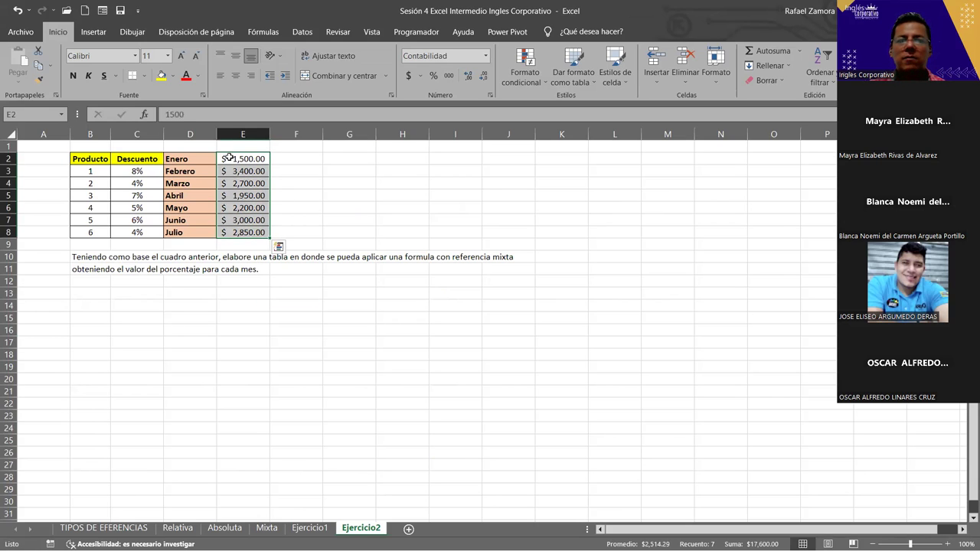
click(202, 156)
drag(258, 157, 249, 235)
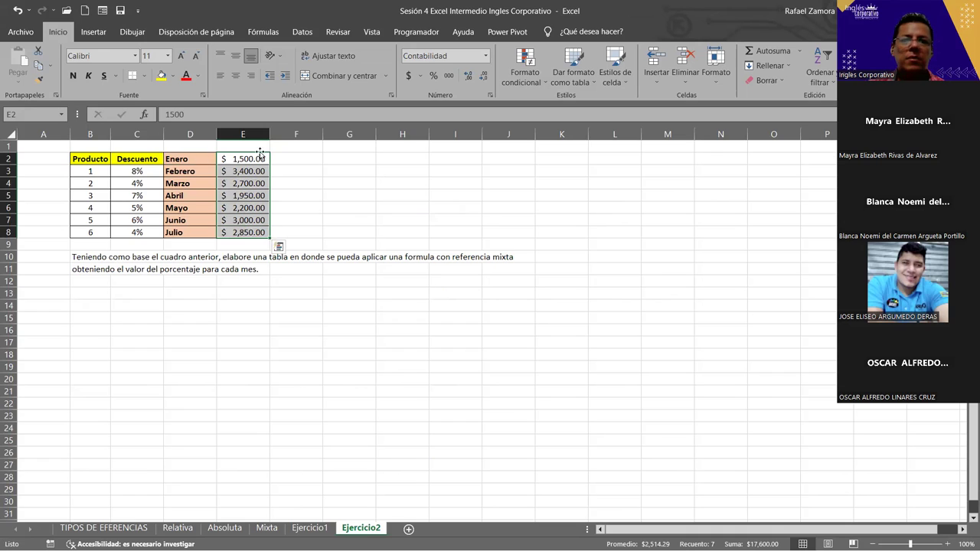
drag(246, 160, 247, 224)
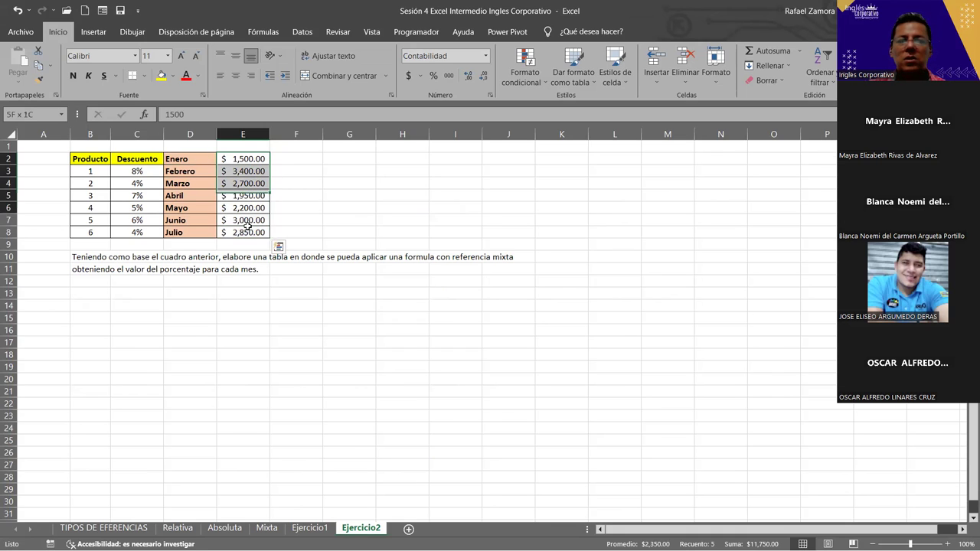
click(280, 283)
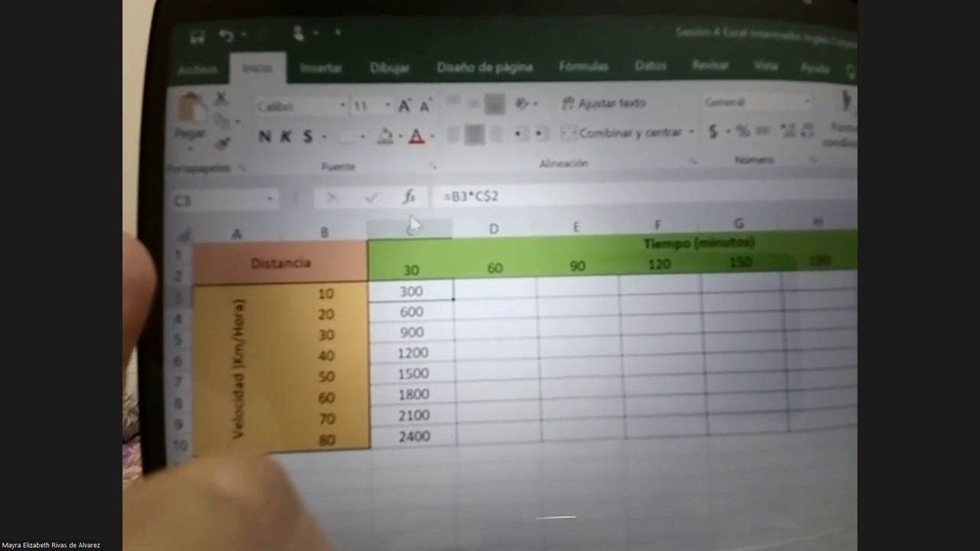
Step: Put C3 into edit mode to highlight the cells referenced by =B3*C$2
click(460, 197)
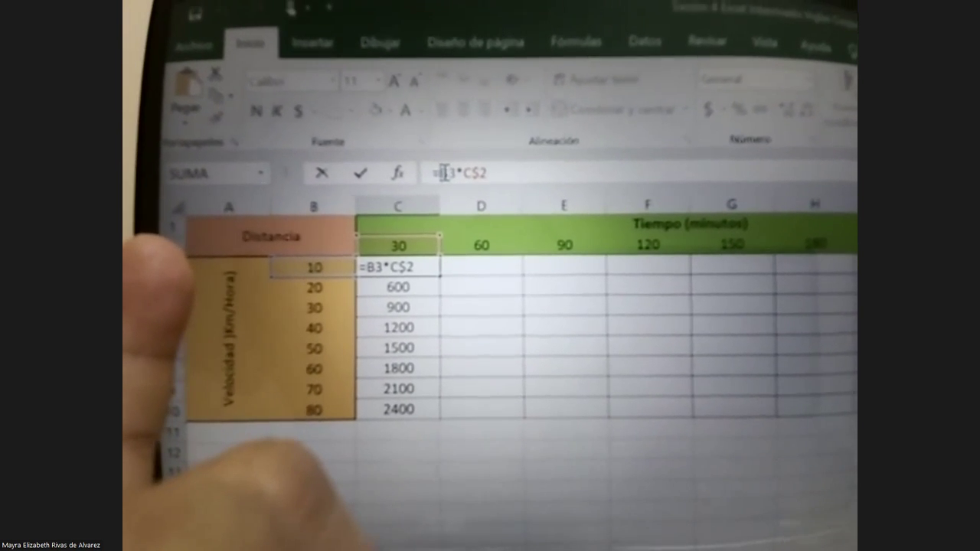
Step: Change C3's formula to =$B3*C$2 so column B stays locked
click(272, 6)
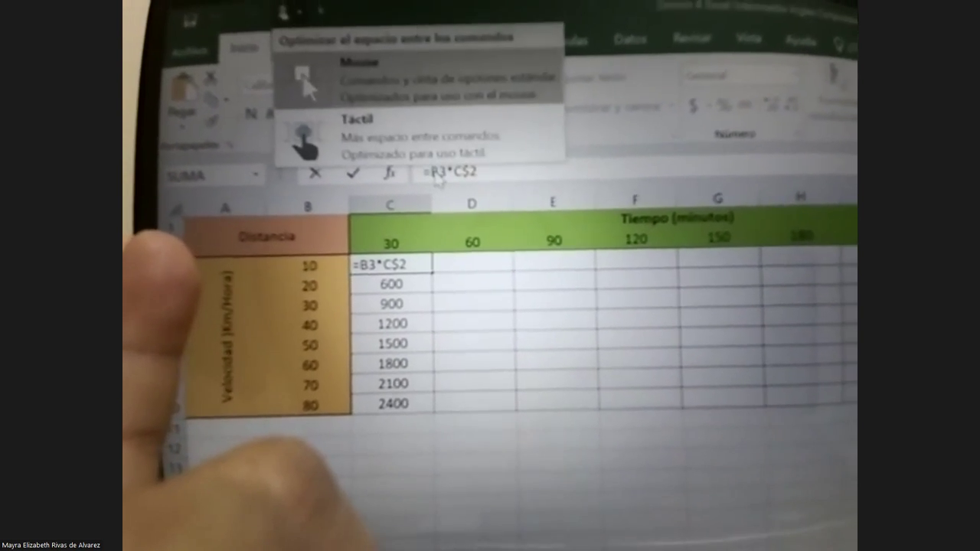
click(420, 165)
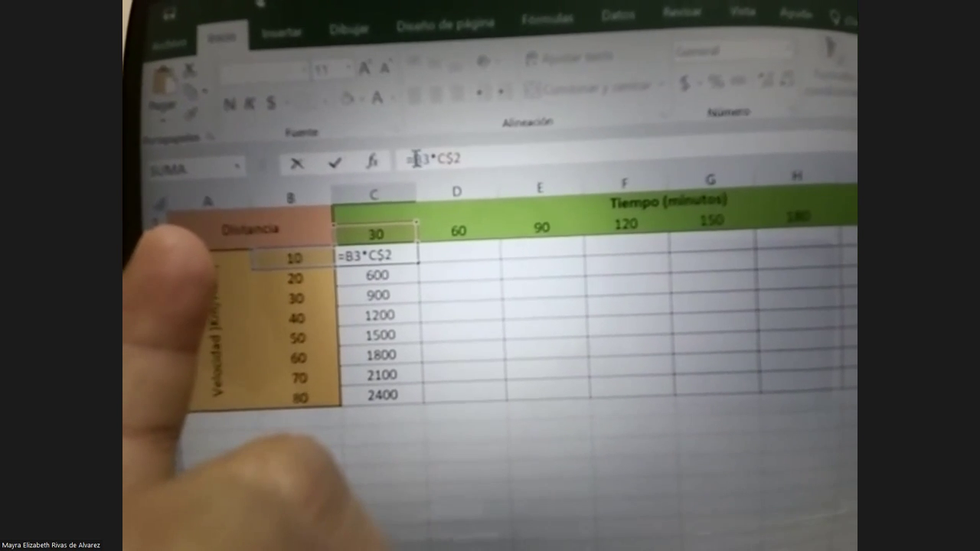
key(alt)
key(4)
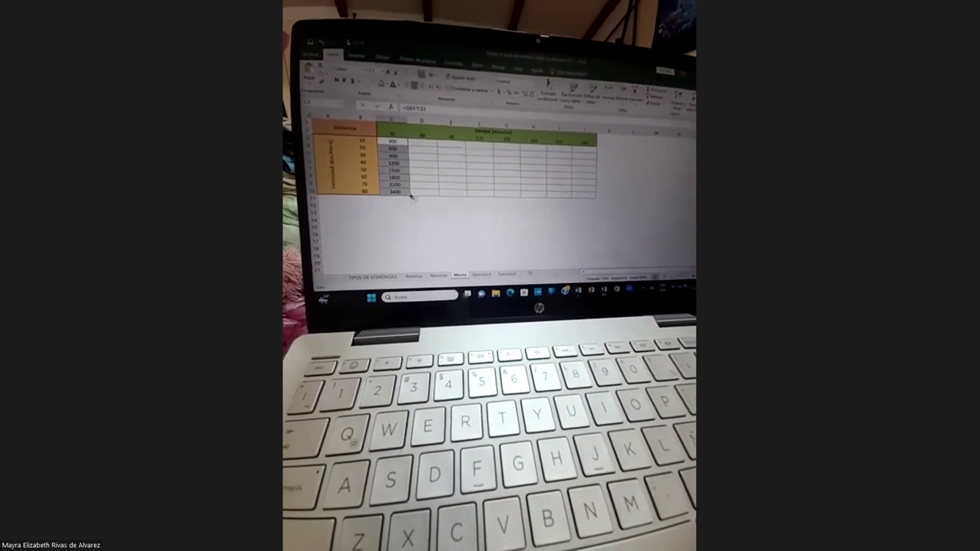
Step: Copy the C3 formula across all Tiempo columns of the distance table
drag(411, 197, 587, 180)
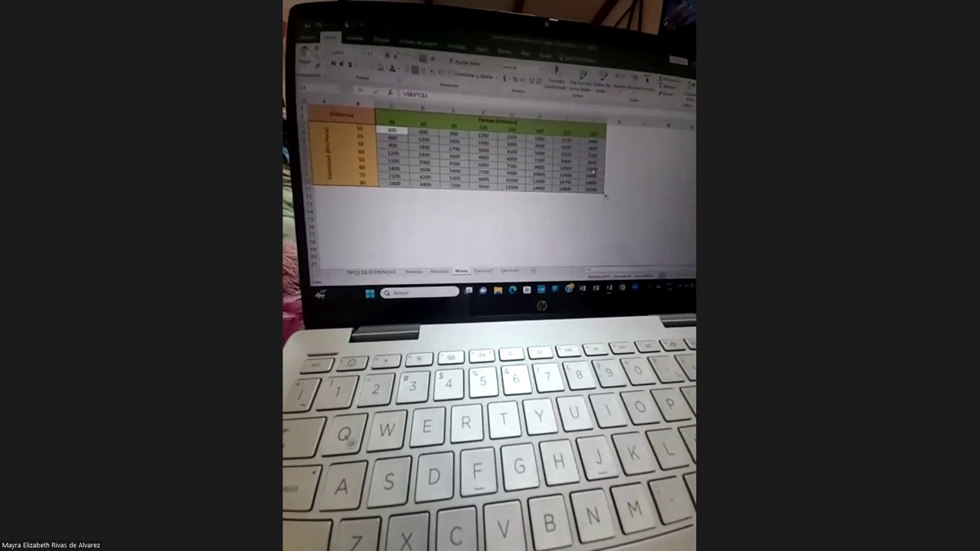
click(568, 222)
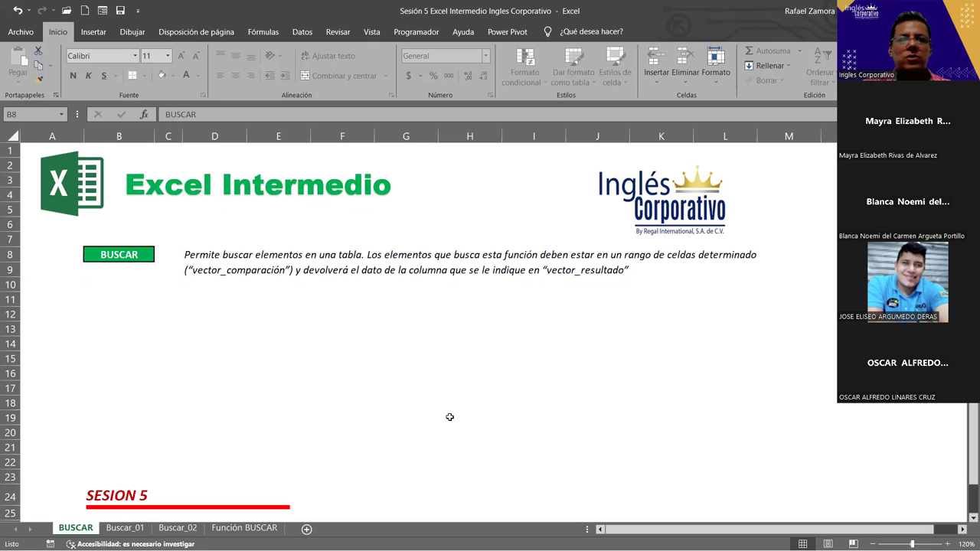
Step: Dismiss the context menu and open the Buscar_01 sheet
right_click(450, 418)
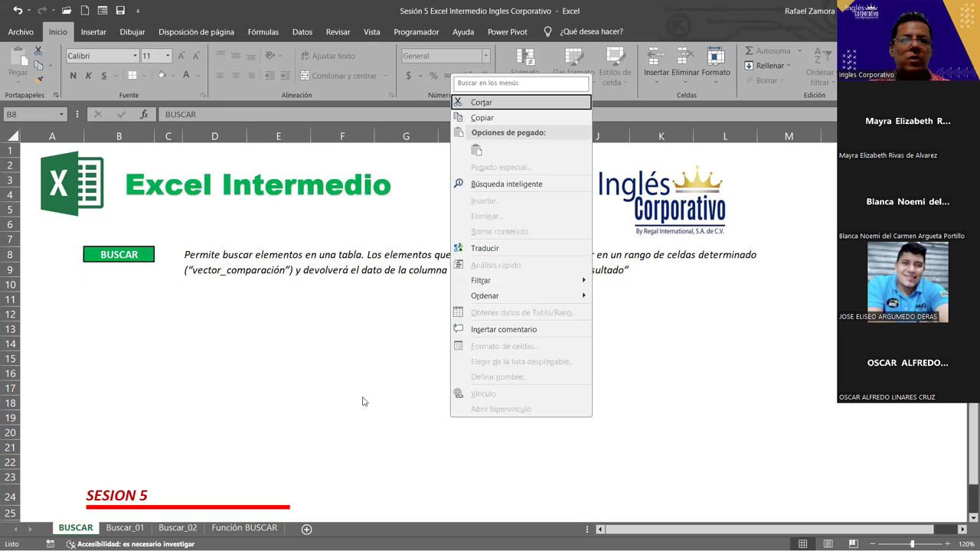
click(133, 528)
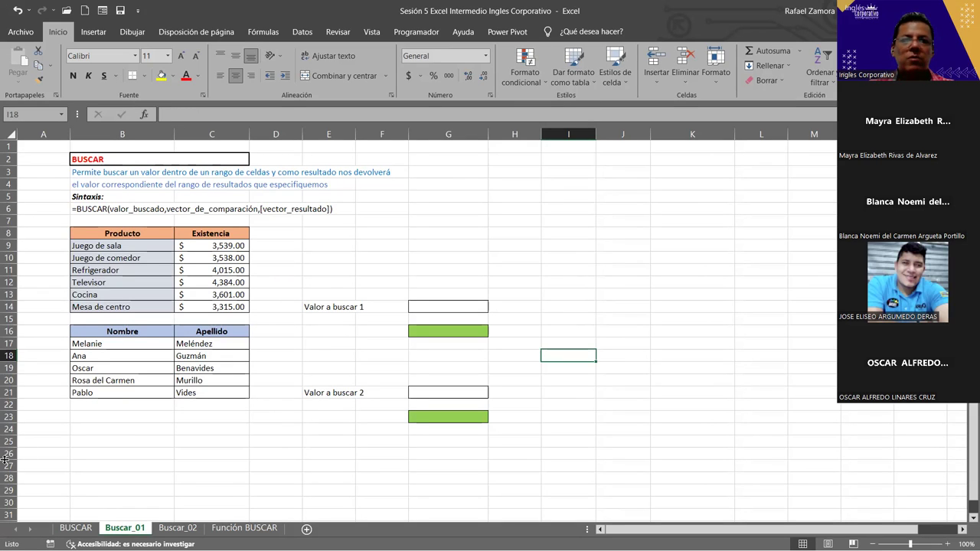
Step: Inspect the ALEATORIO.ENTRE Existencia formulas, then select G14 for Valor a buscar 1
click(199, 272)
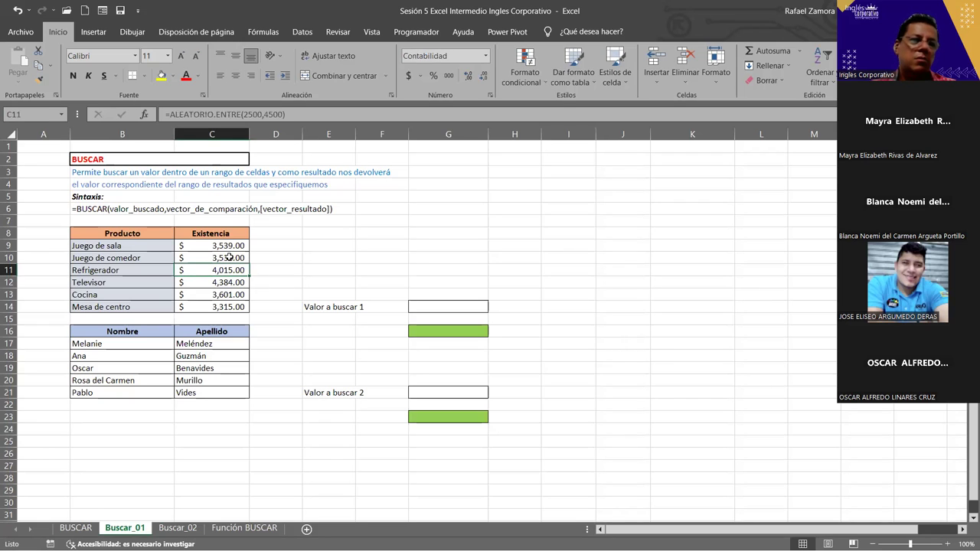
click(231, 258)
click(237, 296)
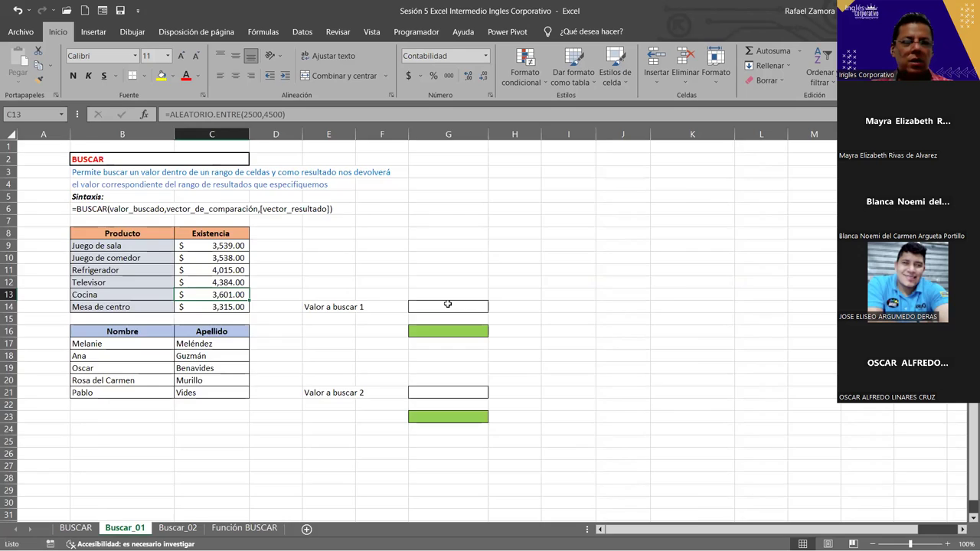
ctrl+scroll(439, 306, up, 1)
click(614, 531)
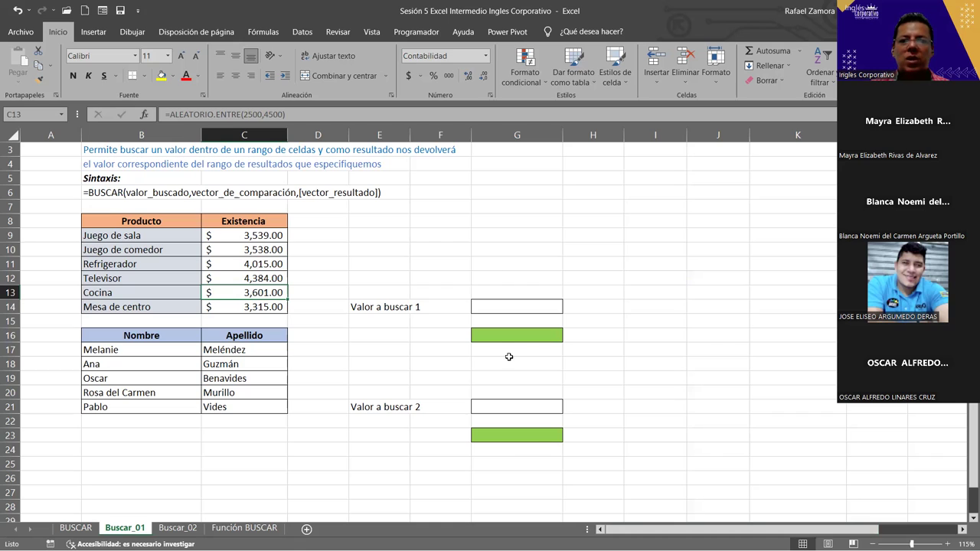
click(502, 309)
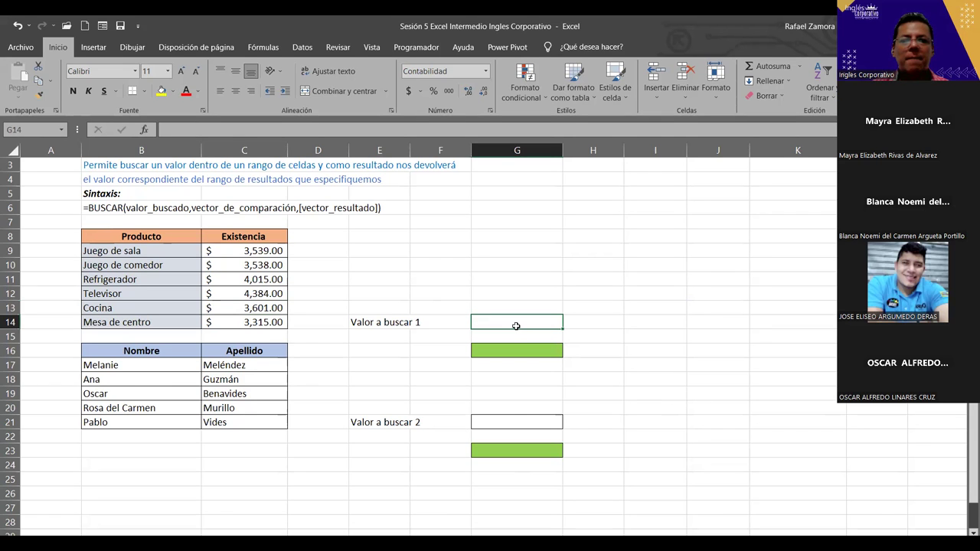
Step: Enter 'Juego de sala' in G14 as Valor a buscar 1, then select G16
text(Jue)
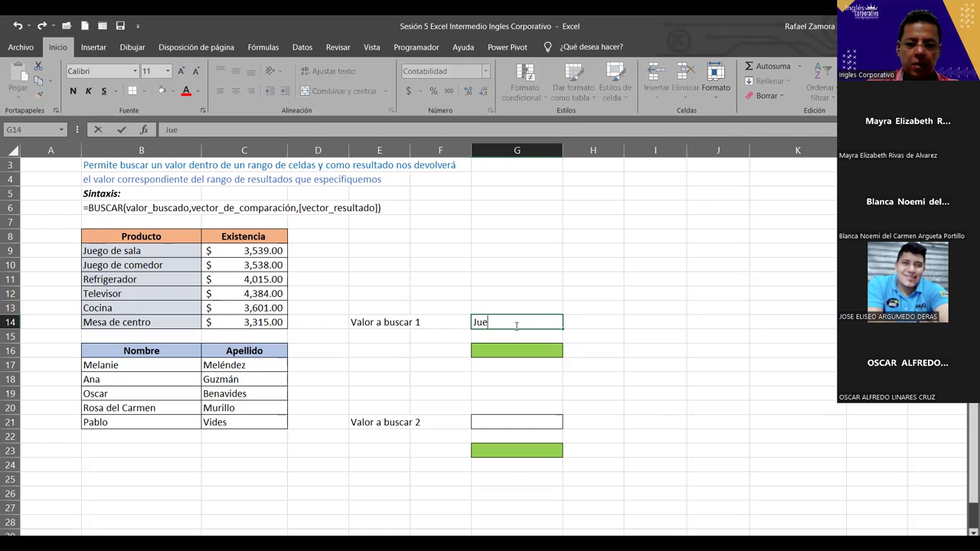
text(go de sala)
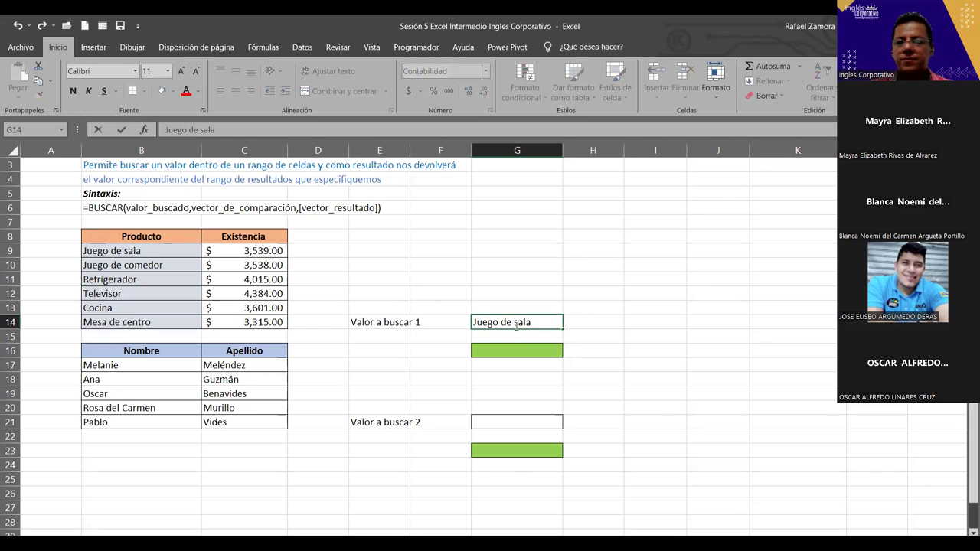
click(526, 351)
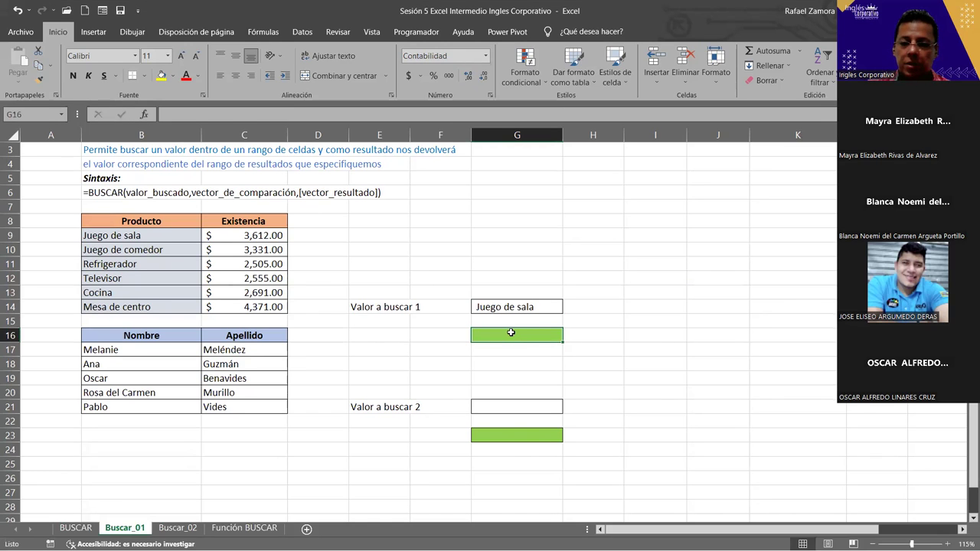
Step: In G16, enter =BUSCAR(G14,B9:B14,C9:C14), which returns Juego de sala's Existencia of $3,798.00
text(=)
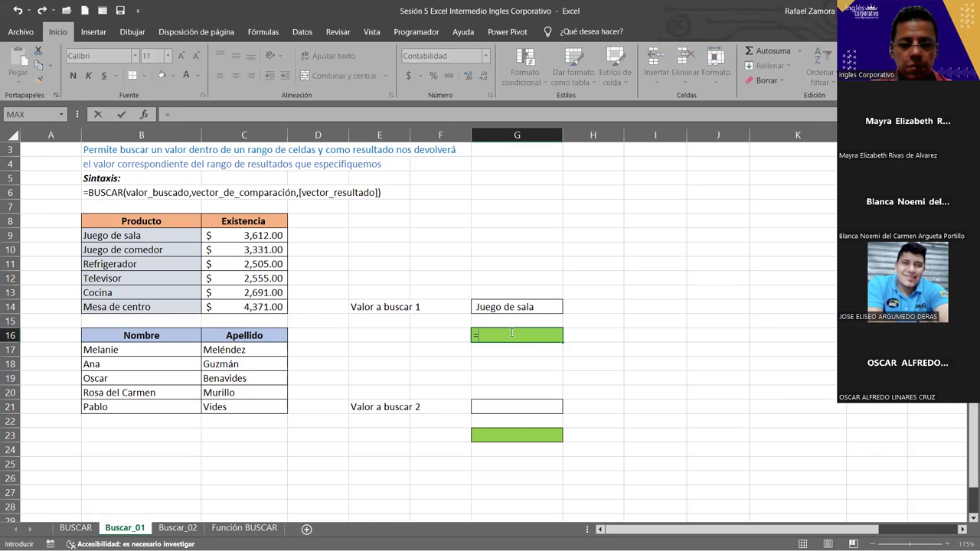
text(buscar)
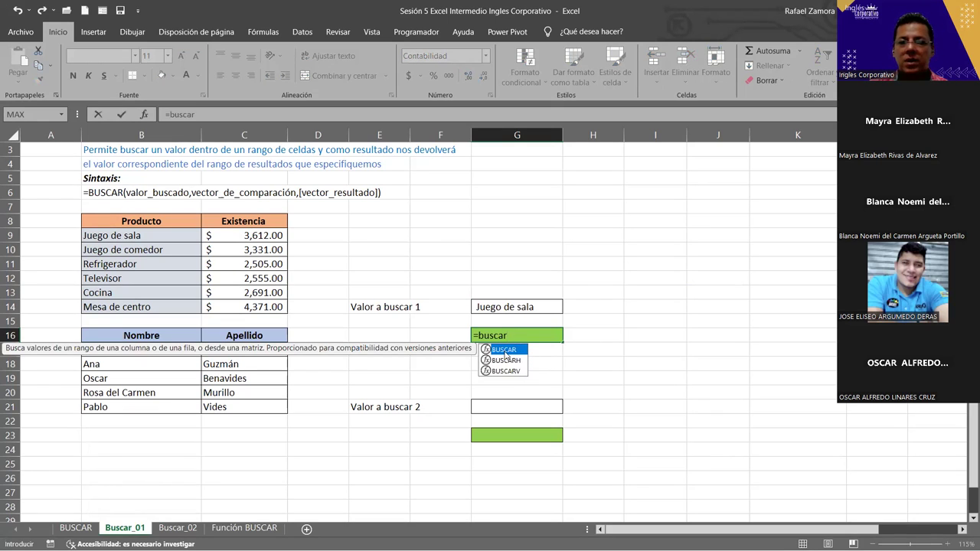
double_click(505, 350)
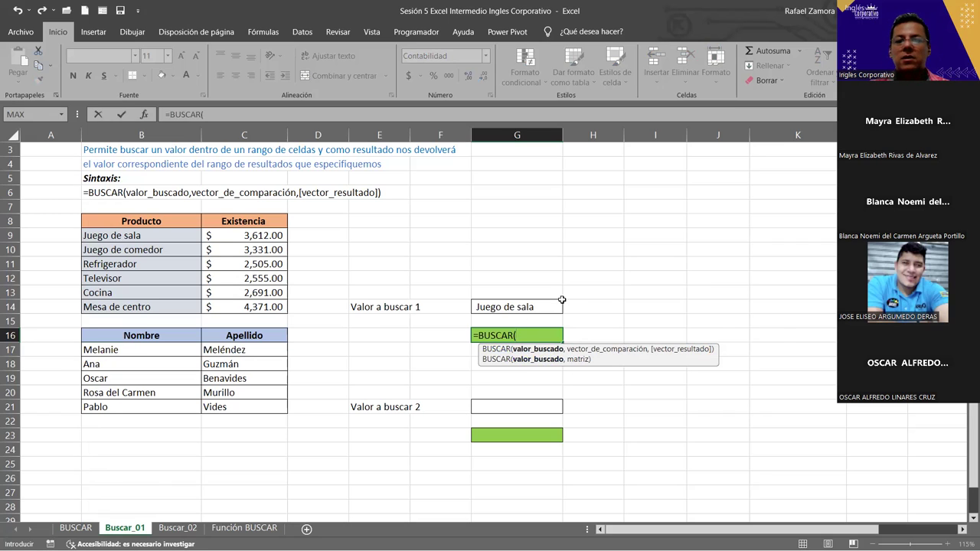
click(536, 309)
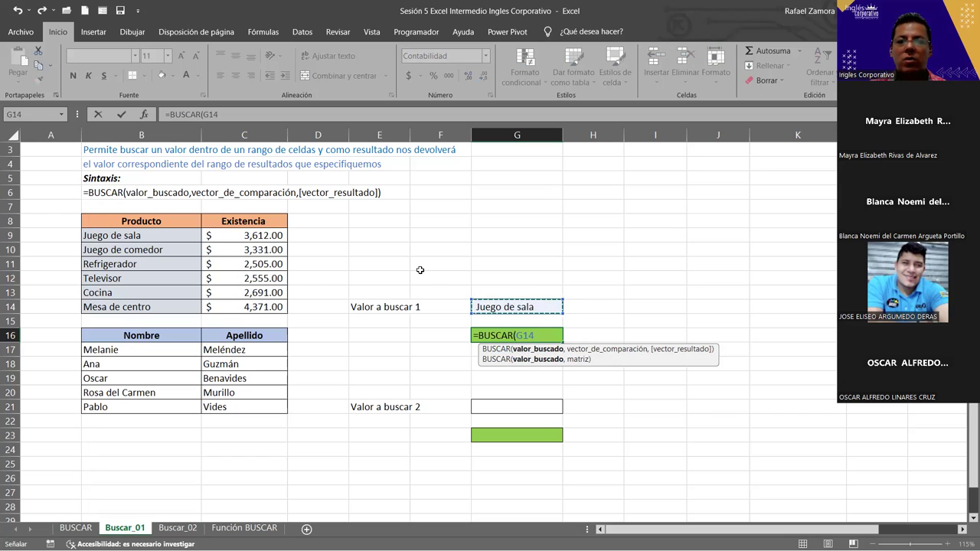
text(,)
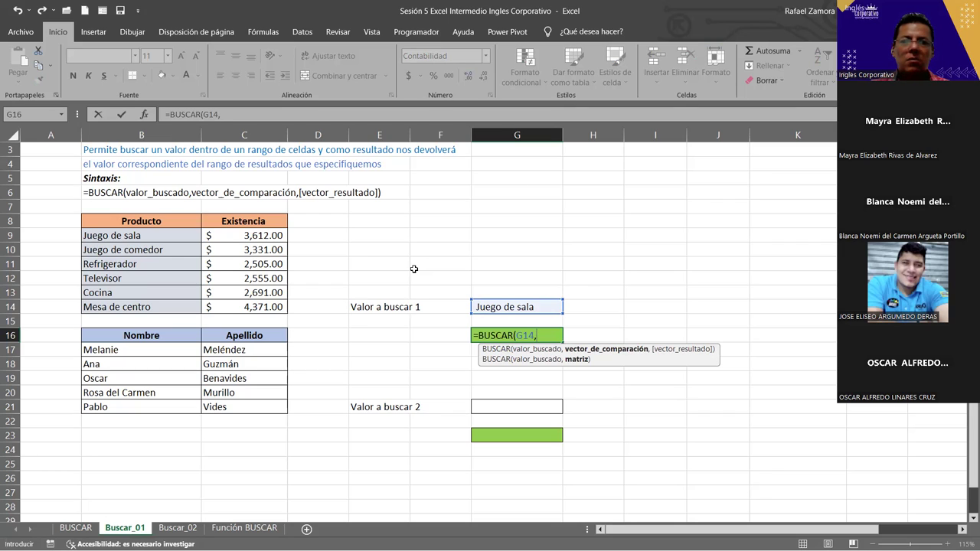
click(186, 242)
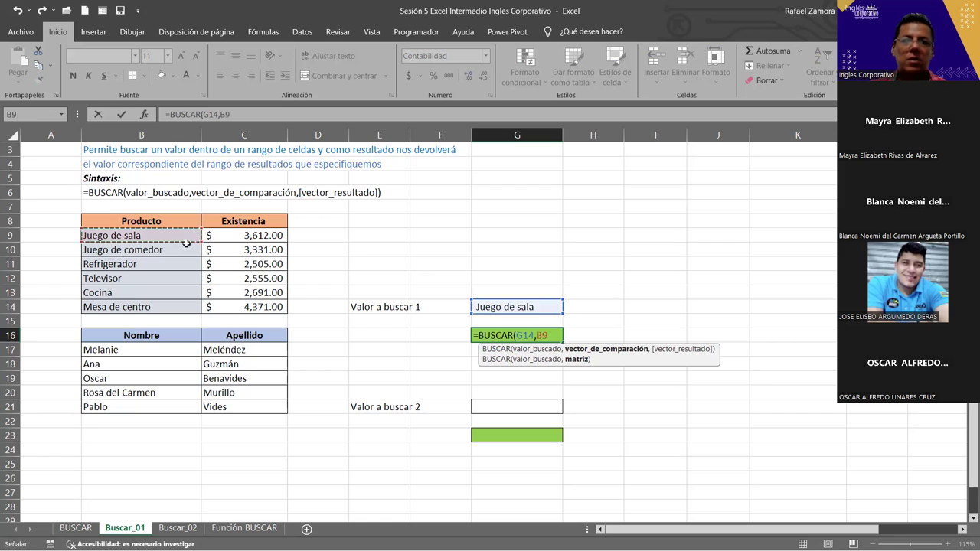
shift+click(187, 313)
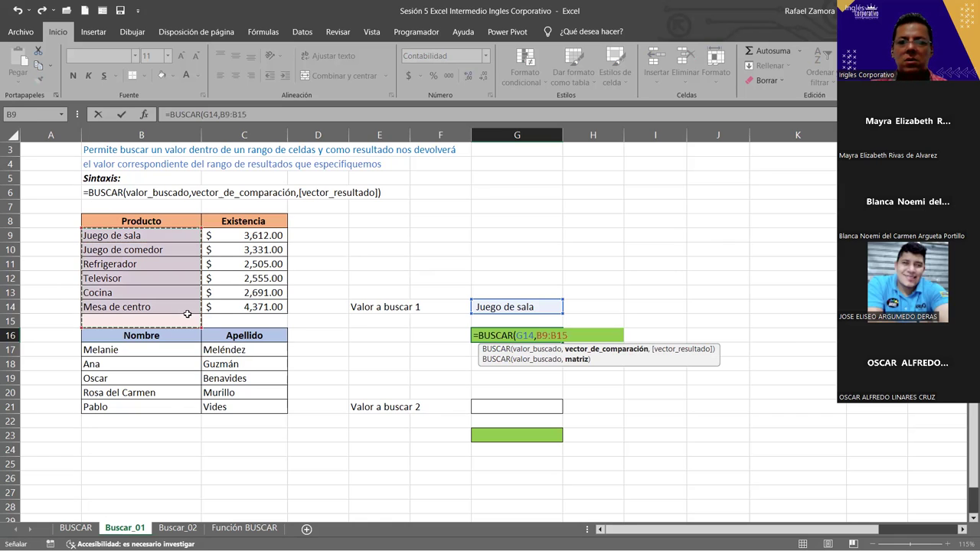
text(,)
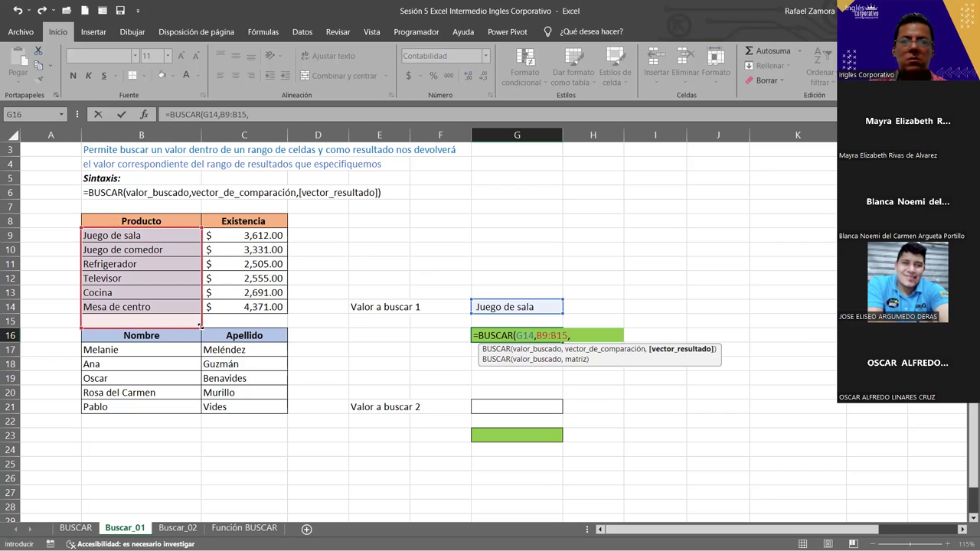
drag(200, 328, 199, 316)
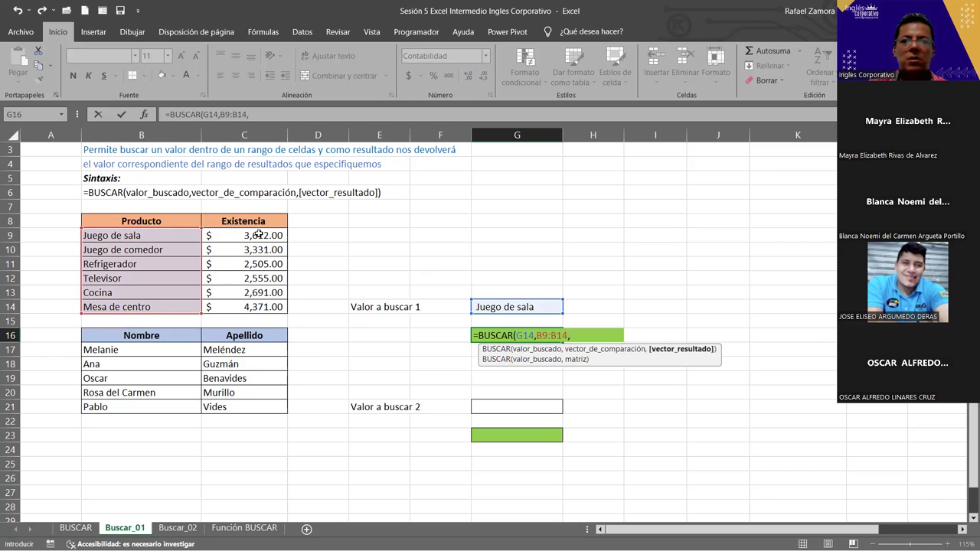
drag(257, 304, 245, 235)
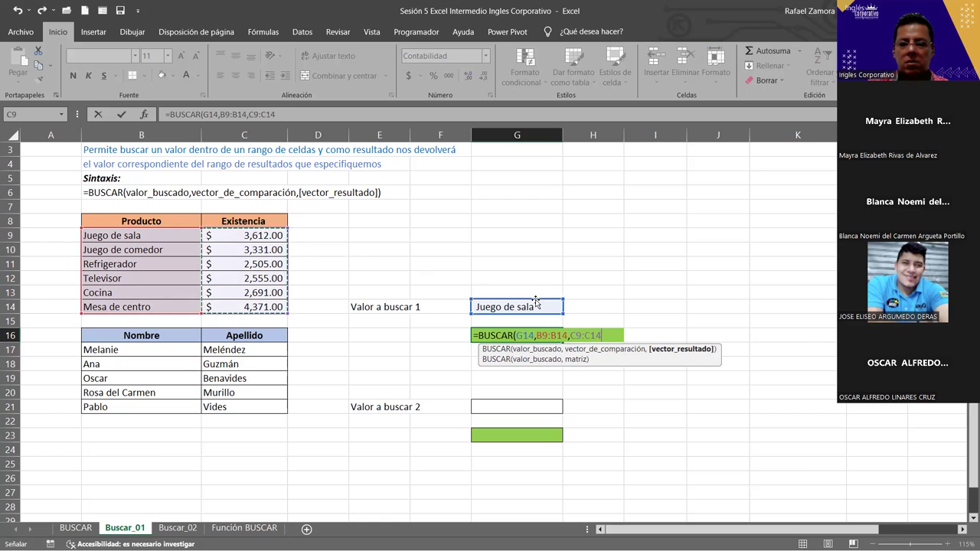
key(Return)
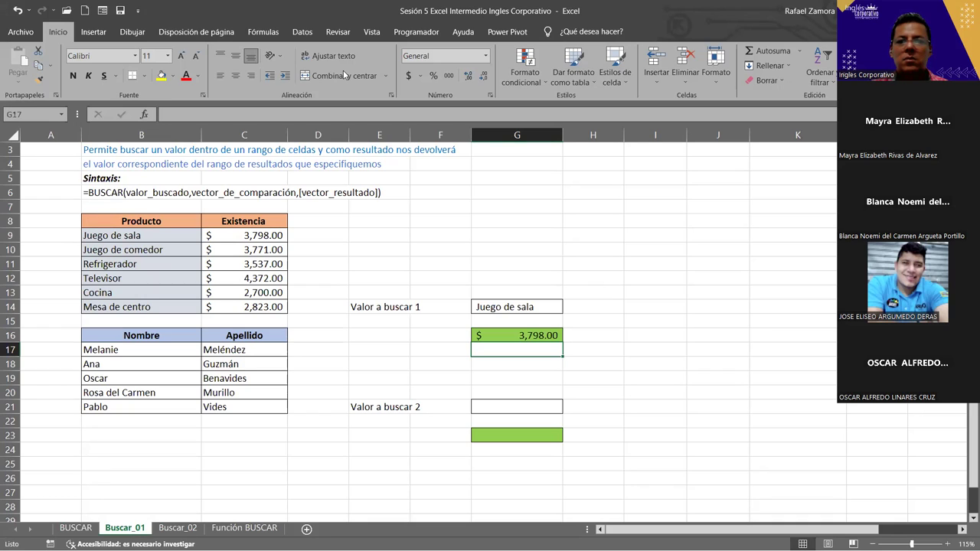
click(695, 293)
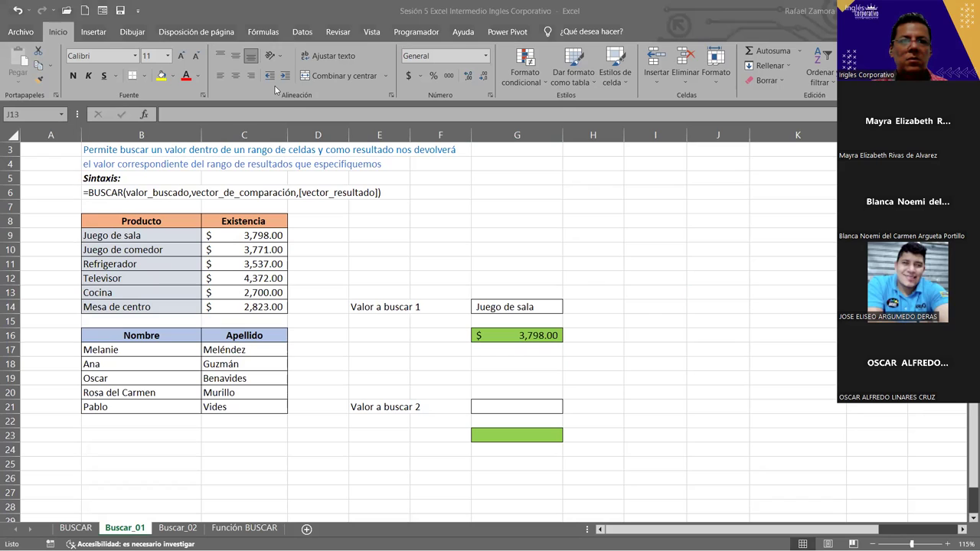
click(729, 290)
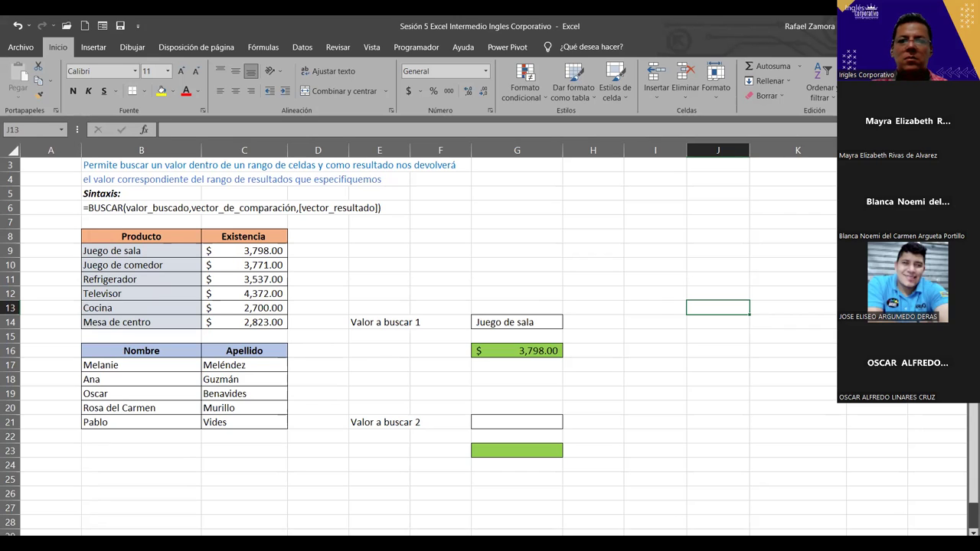
key(Up)
key(Left)
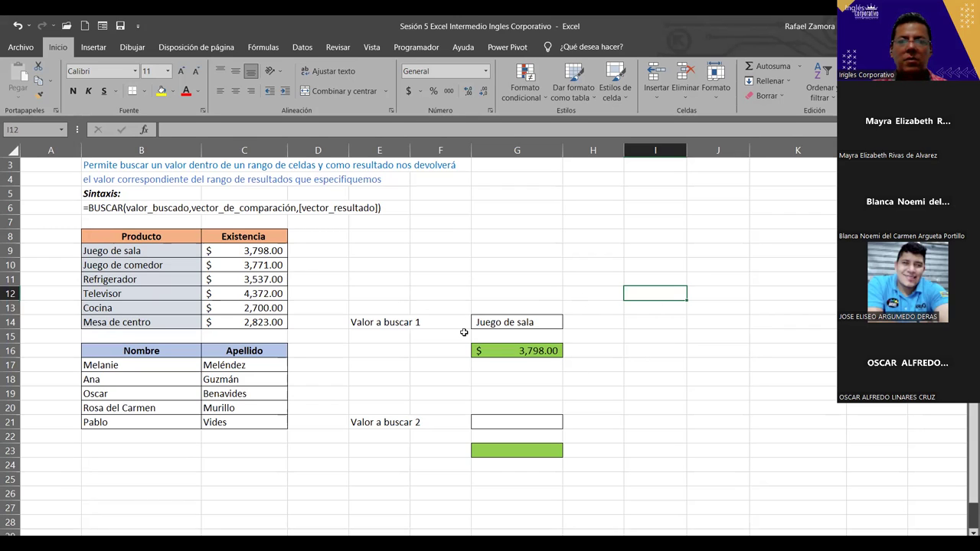
click(546, 325)
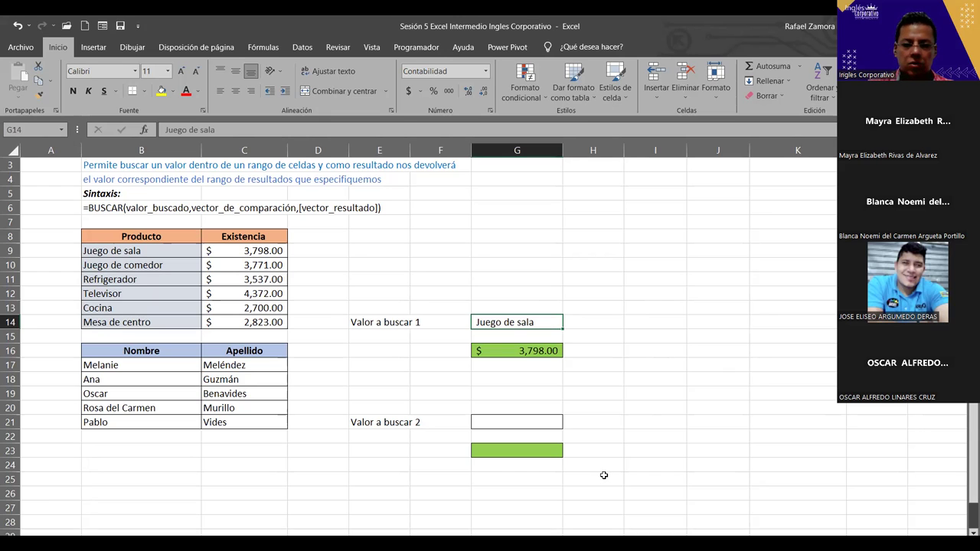
Step: Try Cocina and then Televisor as Valor a buscar 1, checking the G16 lookup formula
text(Cocina)
key(Return)
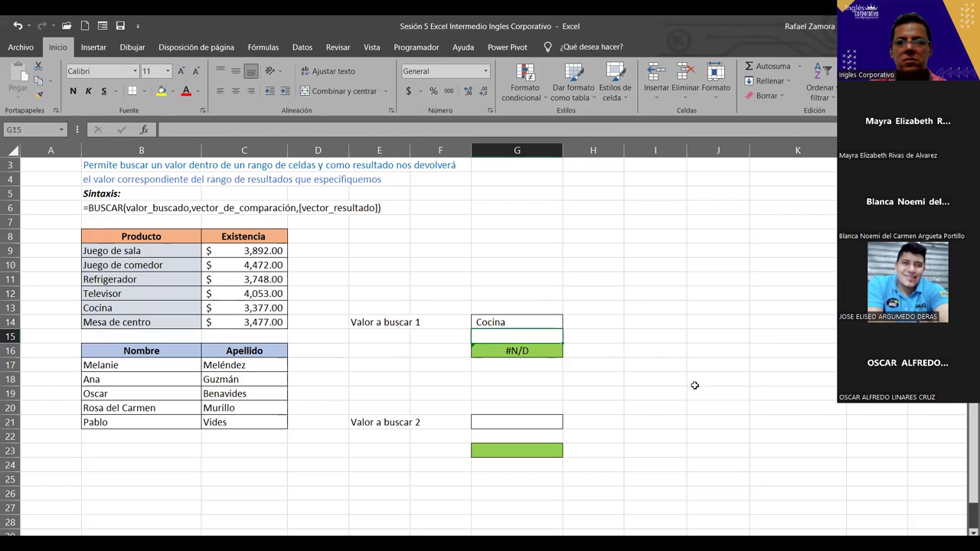
click(554, 353)
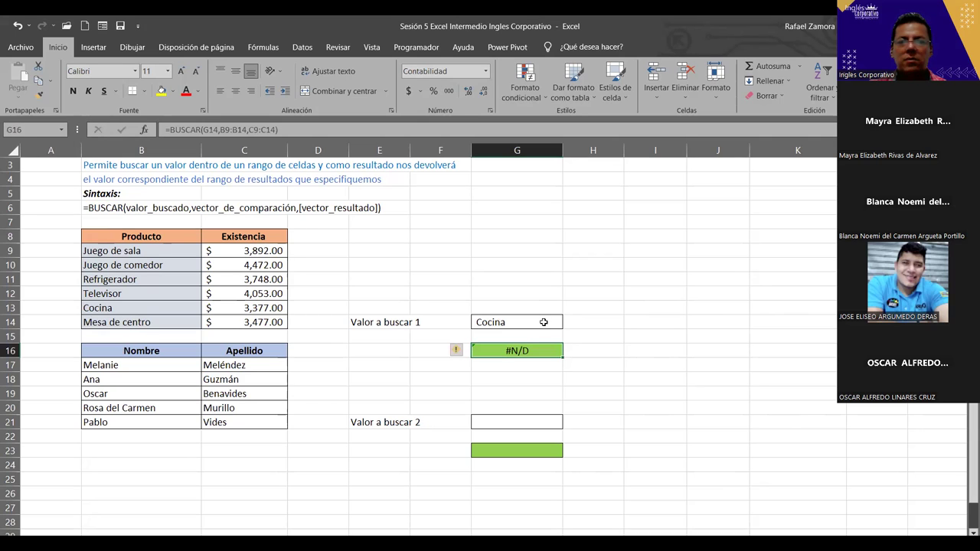
click(543, 322)
text(Televisor)
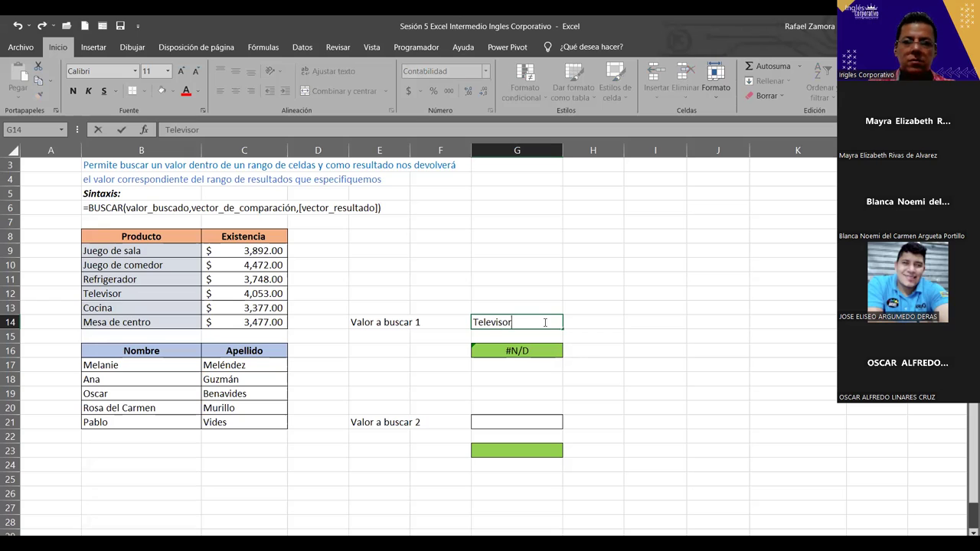
key(Return)
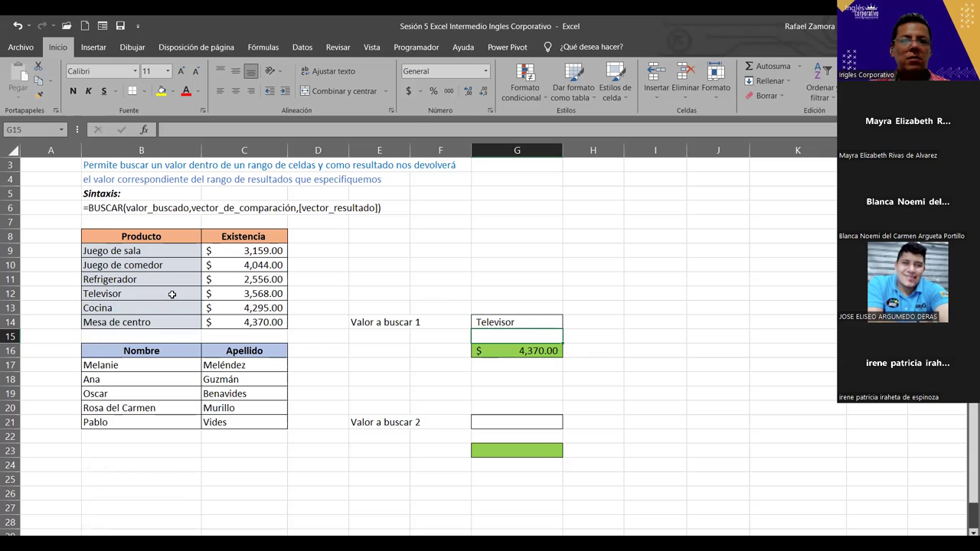
Step: Enter Refrigerador in G14 so G16 returns $3,352.00
click(276, 299)
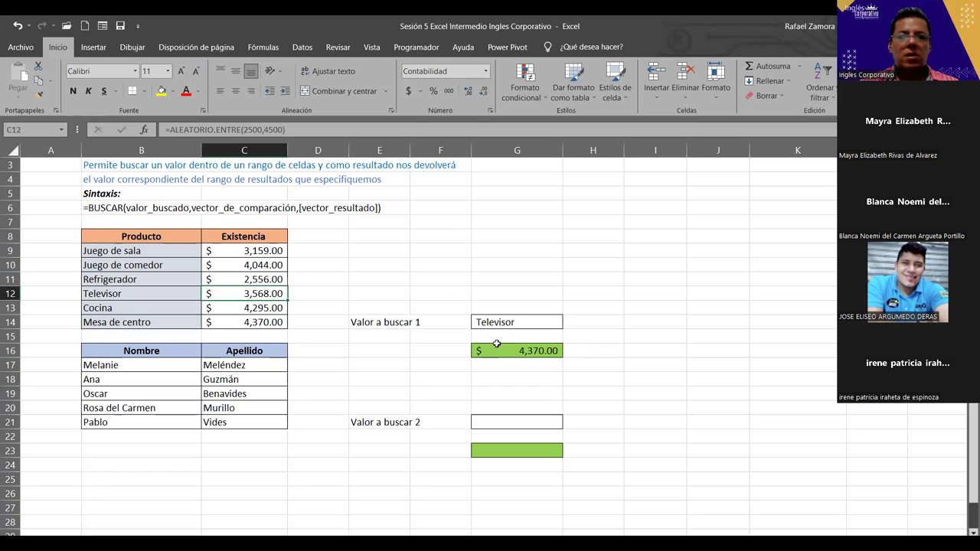
click(504, 321)
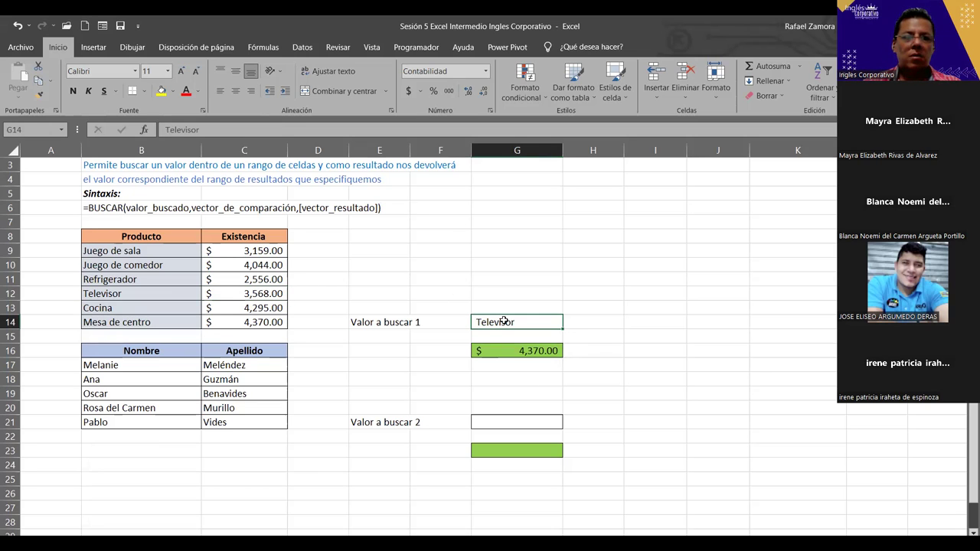
text(Refrigerador)
key(Return)
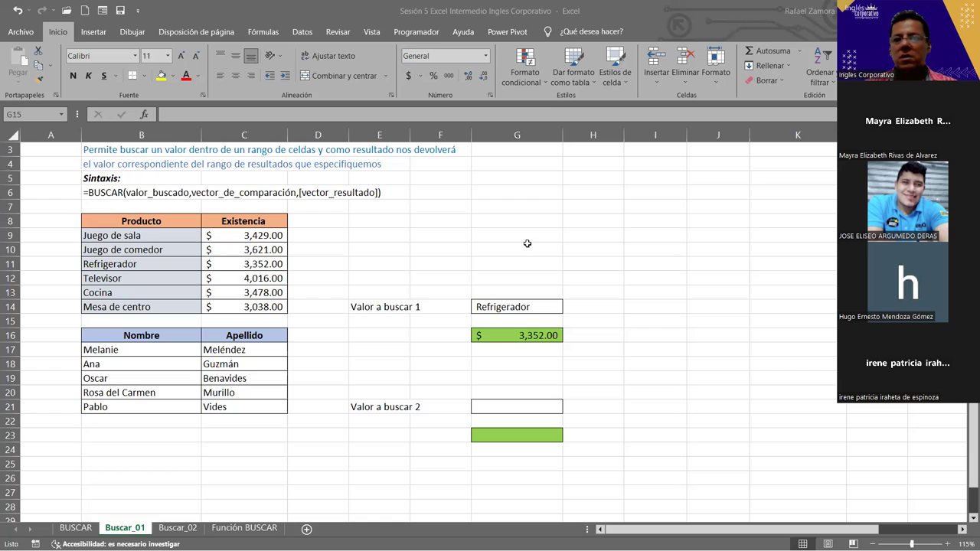
Step: Change G14 to Mesa de centro and review G16's $3,708.00 result
click(597, 282)
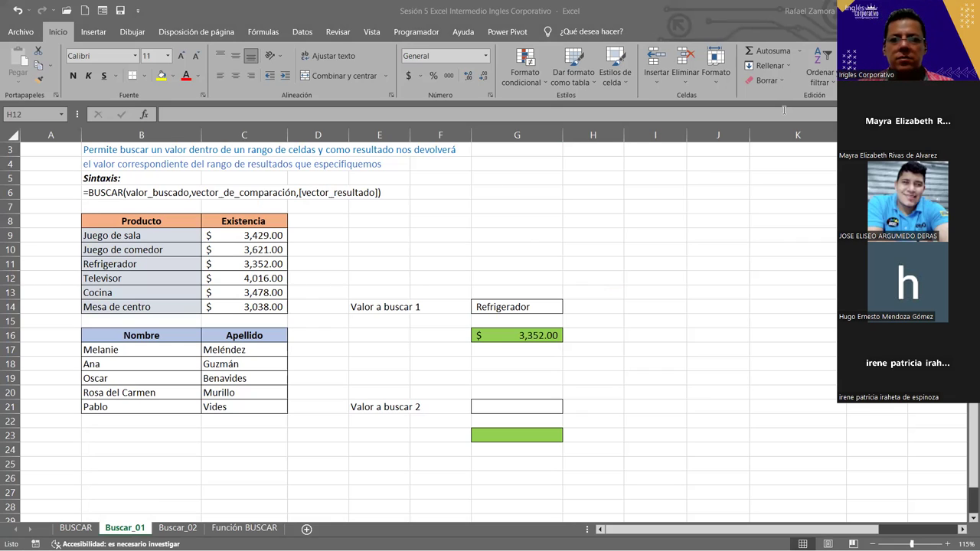
click(519, 307)
text(M)
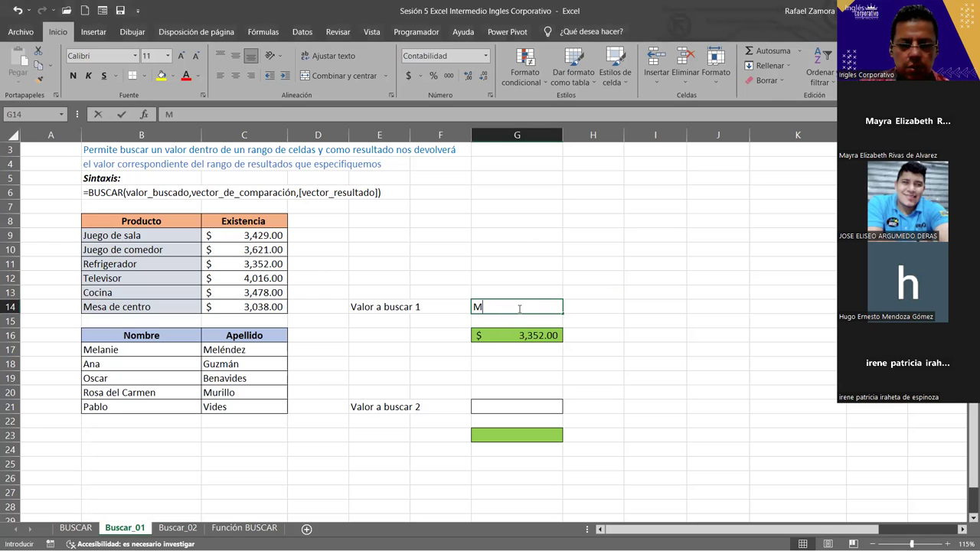
text(esa de centro)
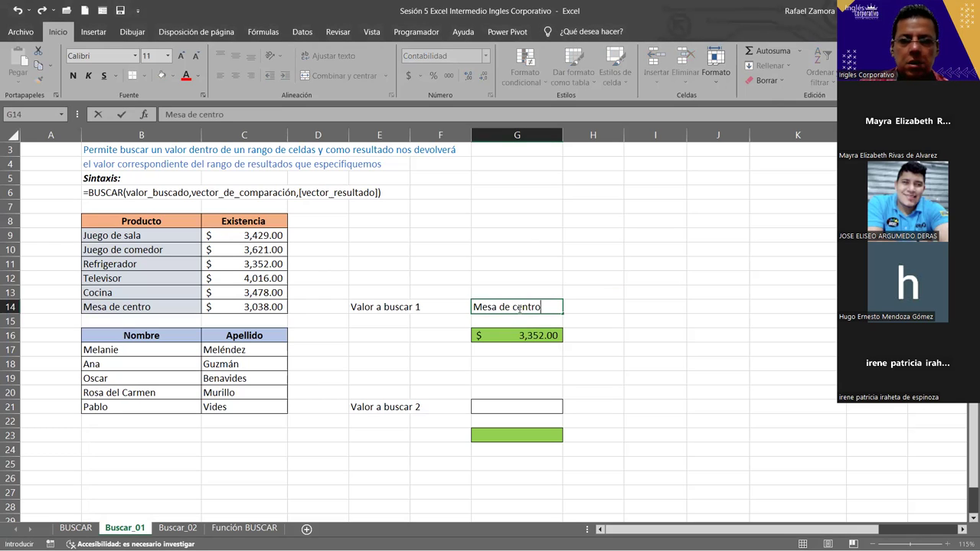
key(Return)
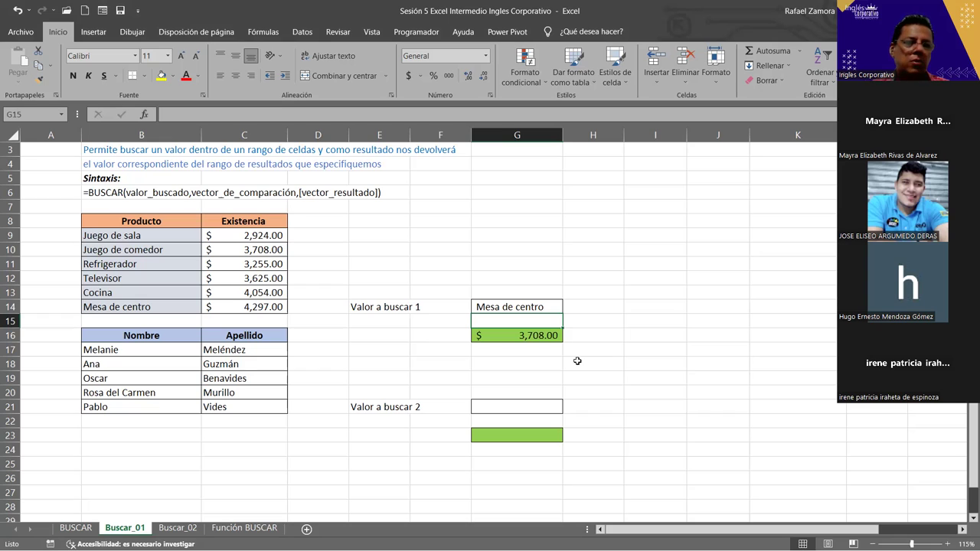
click(534, 303)
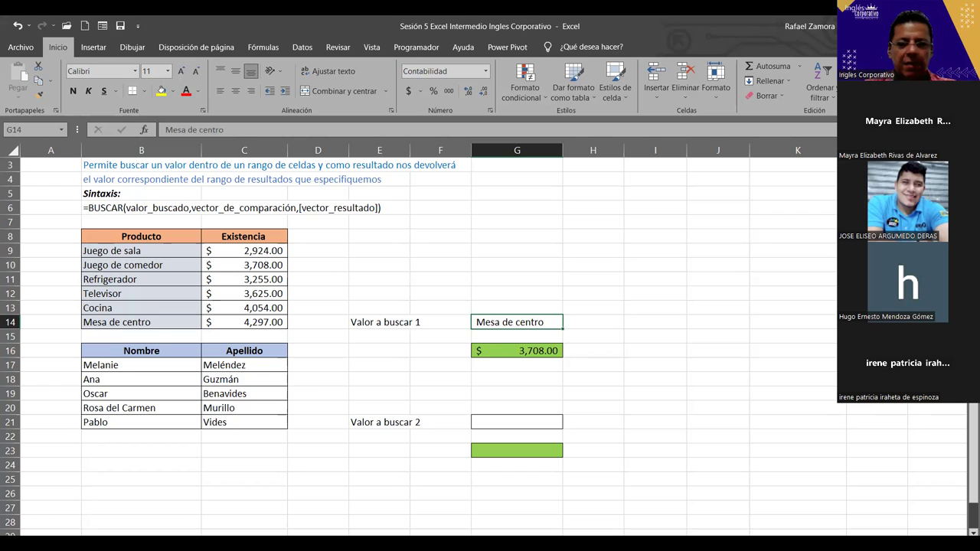
click(655, 279)
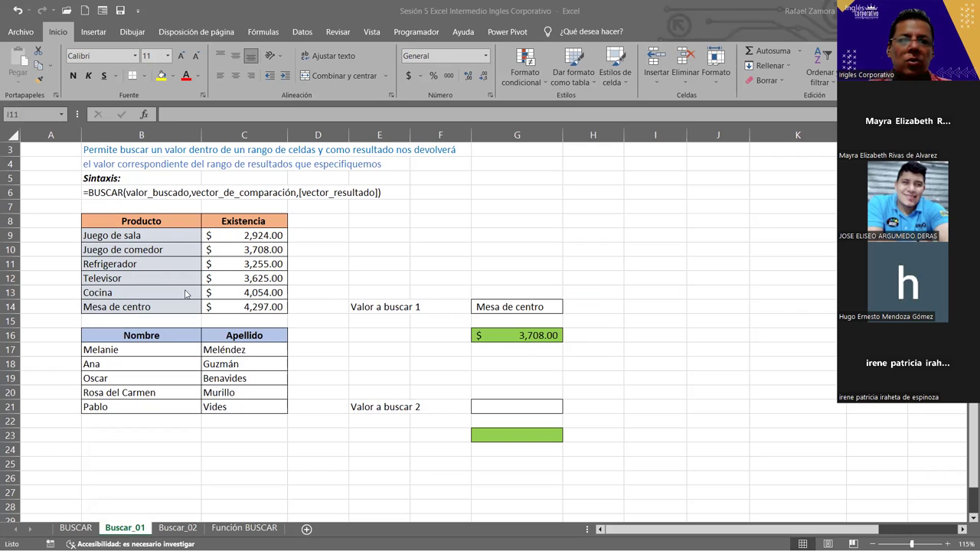
click(173, 234)
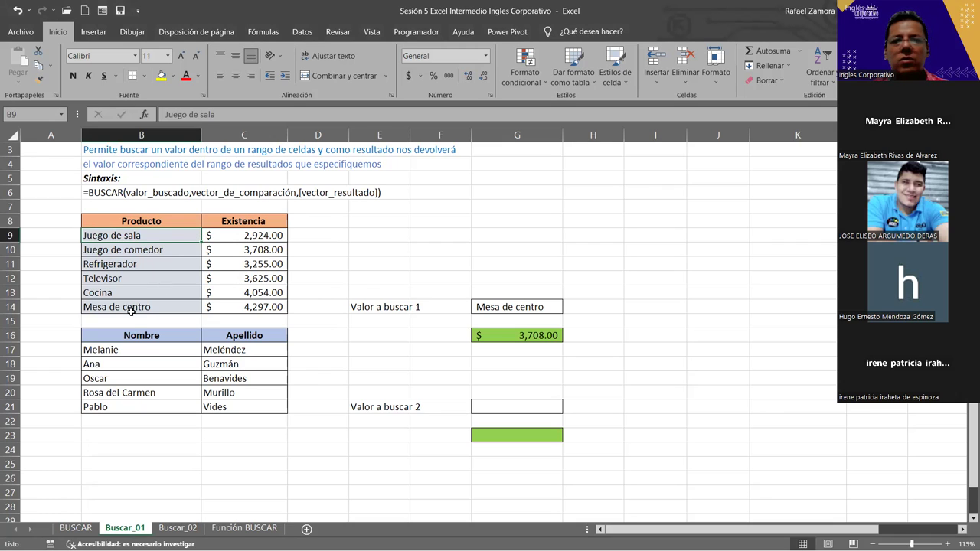
Step: Sort the Producto table A to Z, then look up Cocina in G14
click(302, 32)
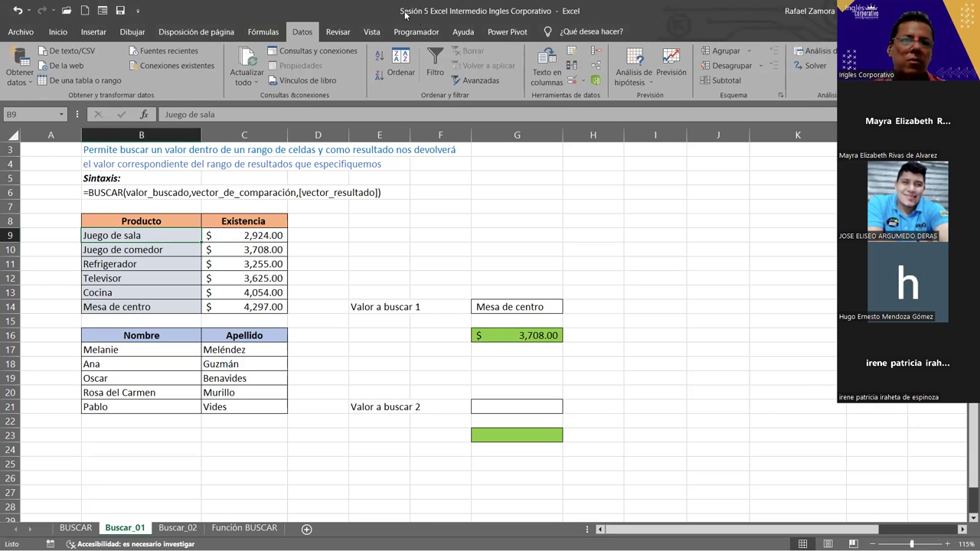
click(378, 60)
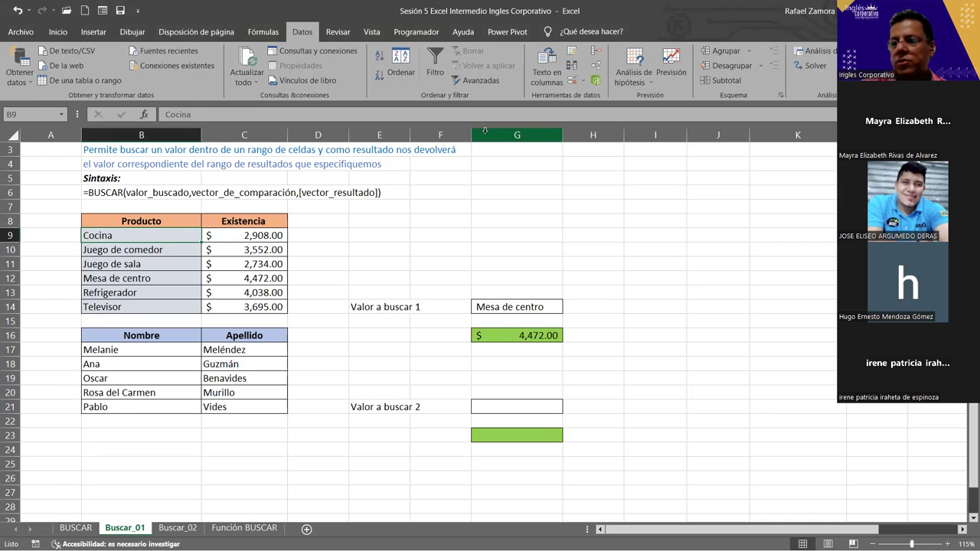
click(532, 311)
text(Cocina)
key(Return)
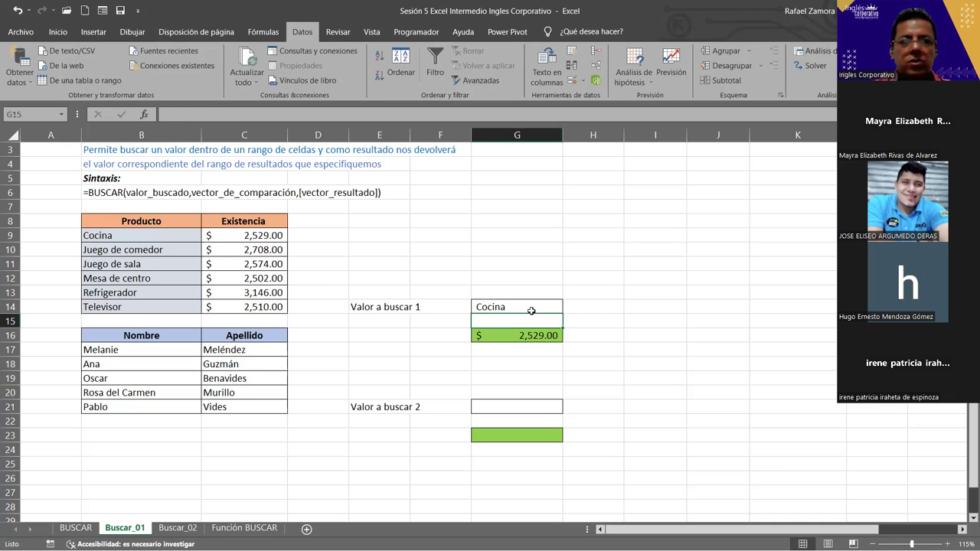
Step: Test G14 with Juego de comedor, Juego de sala, Mesa de centro, Refrigerador, then Televisor ($2,666.00)
click(531, 310)
text(Juego de comedor)
key(ctrl+Return)
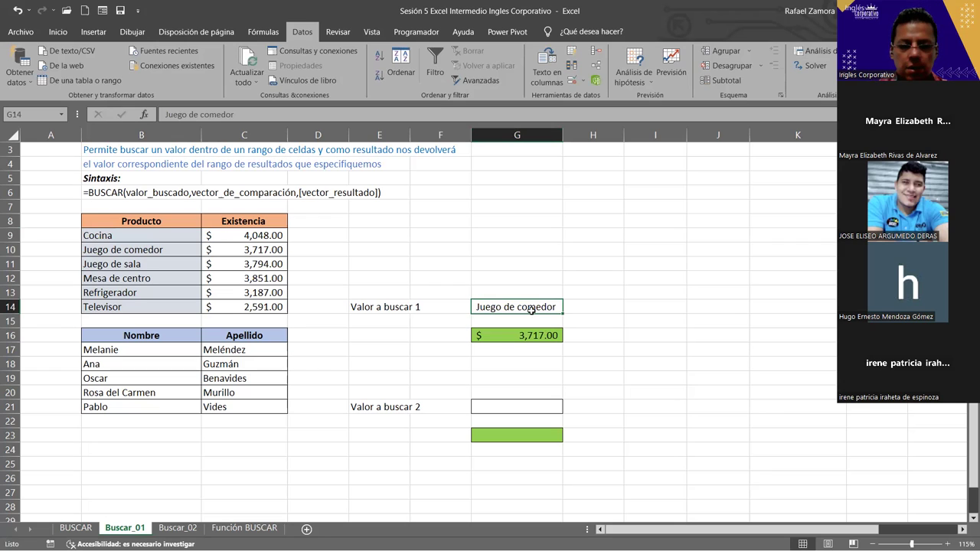
text(Juego de sala)
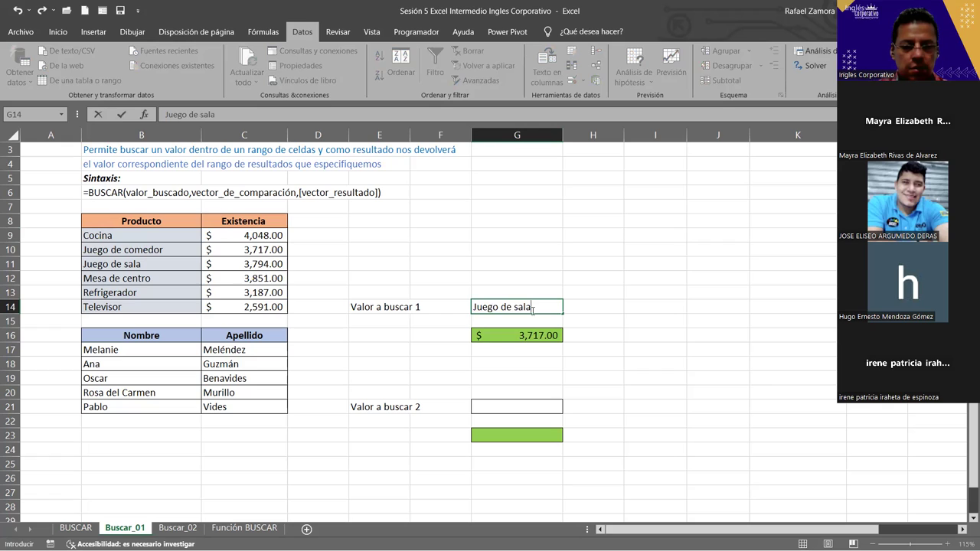
key(ctrl+Return)
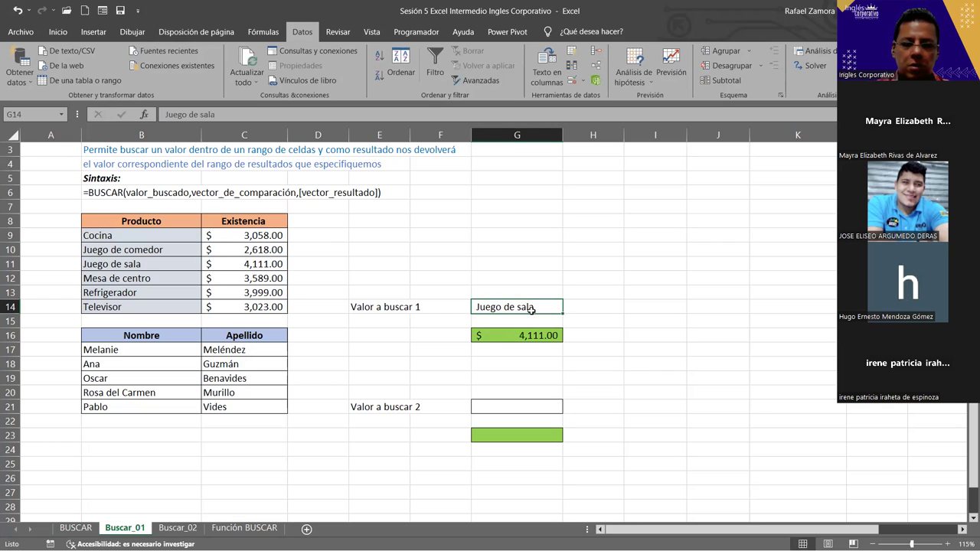
text(Mesa de centro)
key(ctrl+Return)
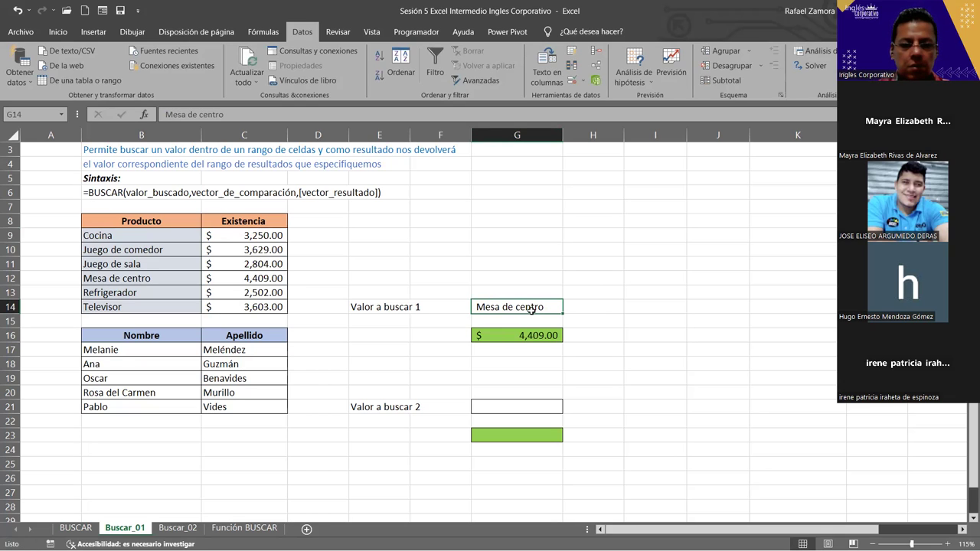
text(Refrigerador)
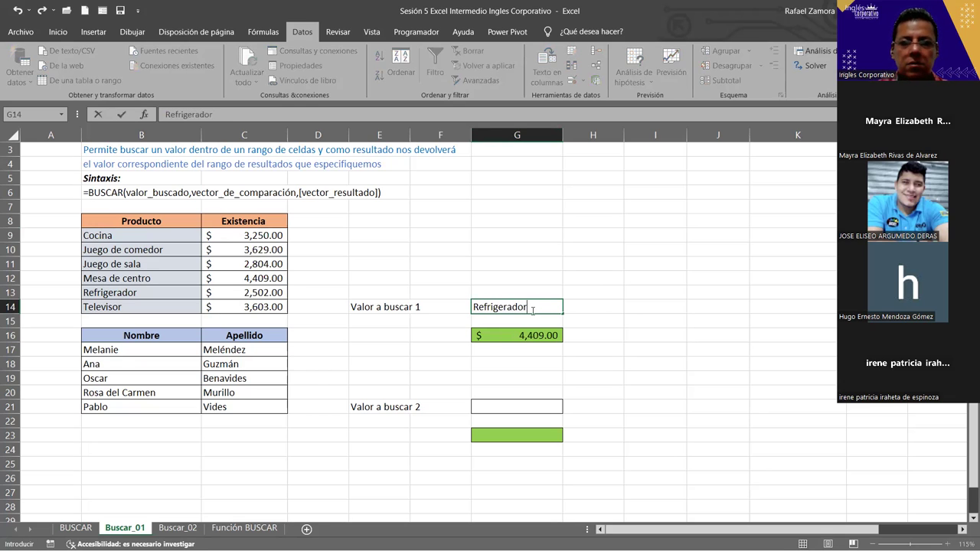
key(Return)
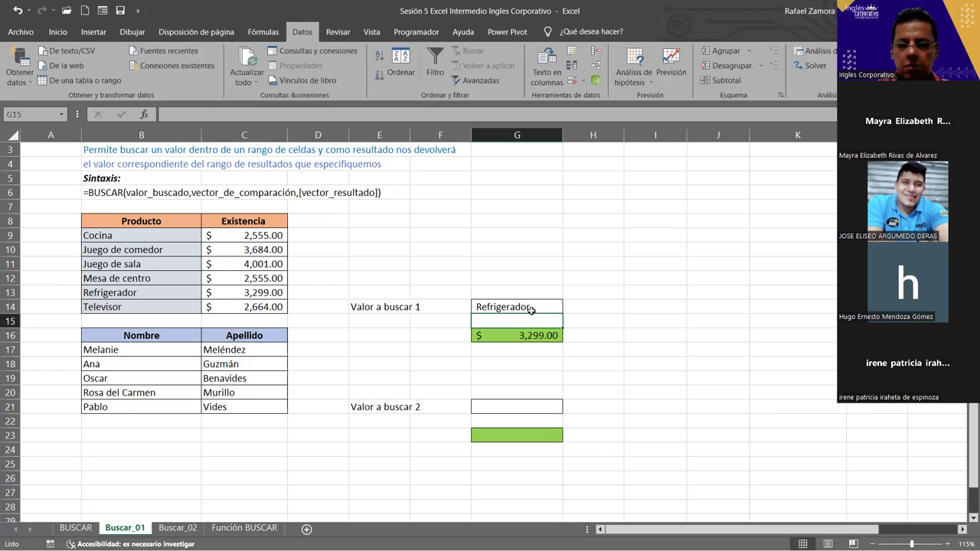
click(530, 309)
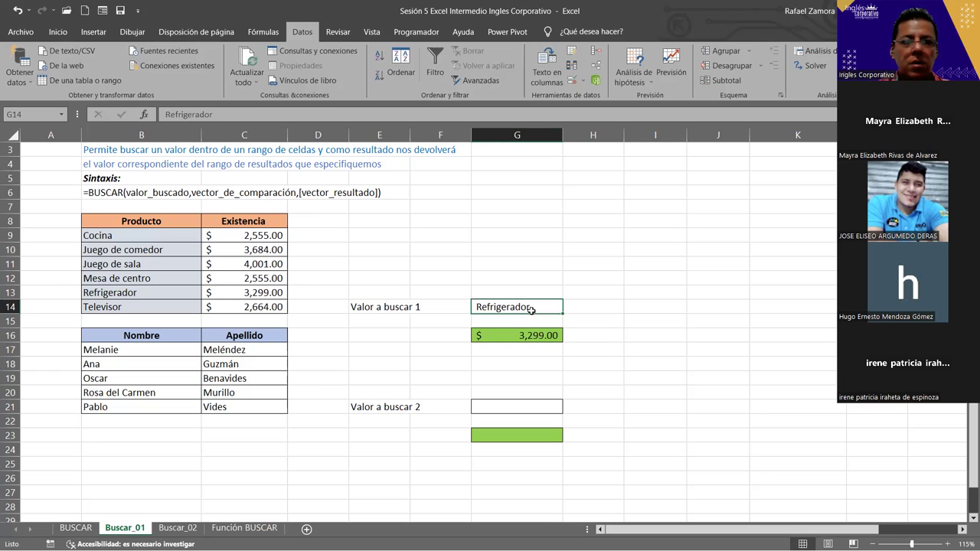
text(Televisor)
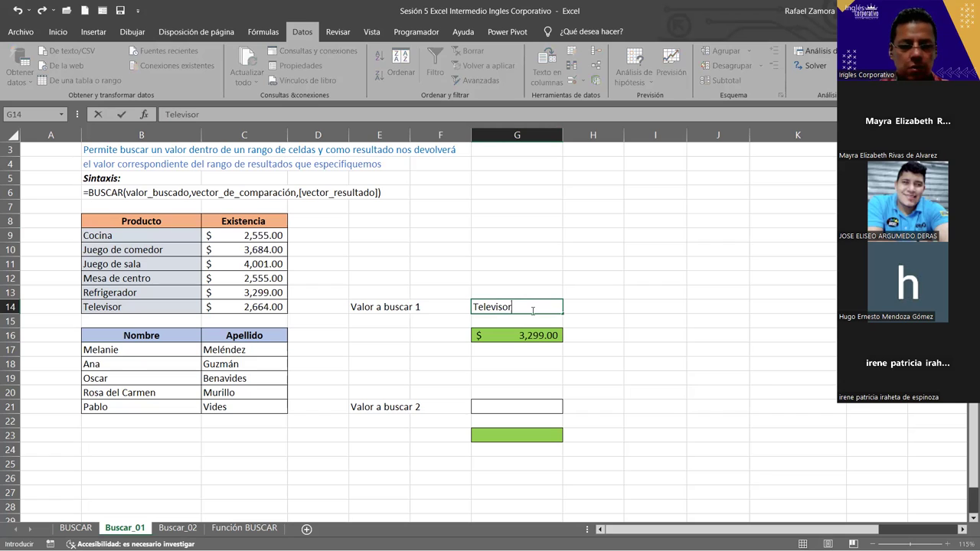
key(ctrl+Return)
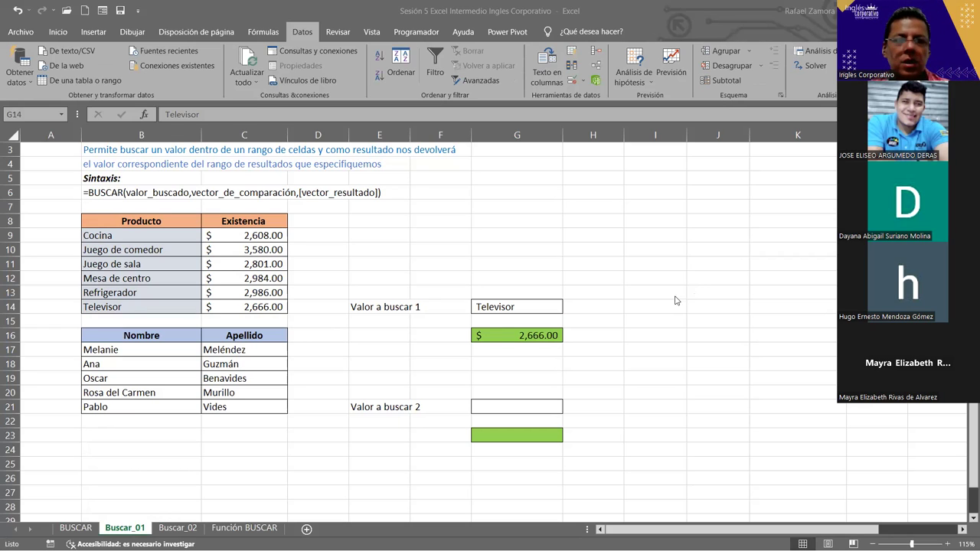
click(138, 349)
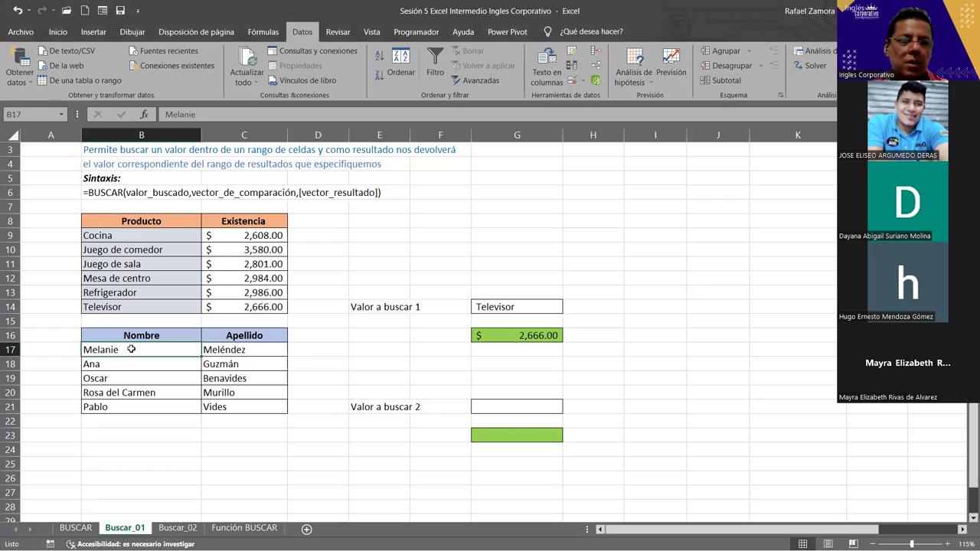
click(534, 409)
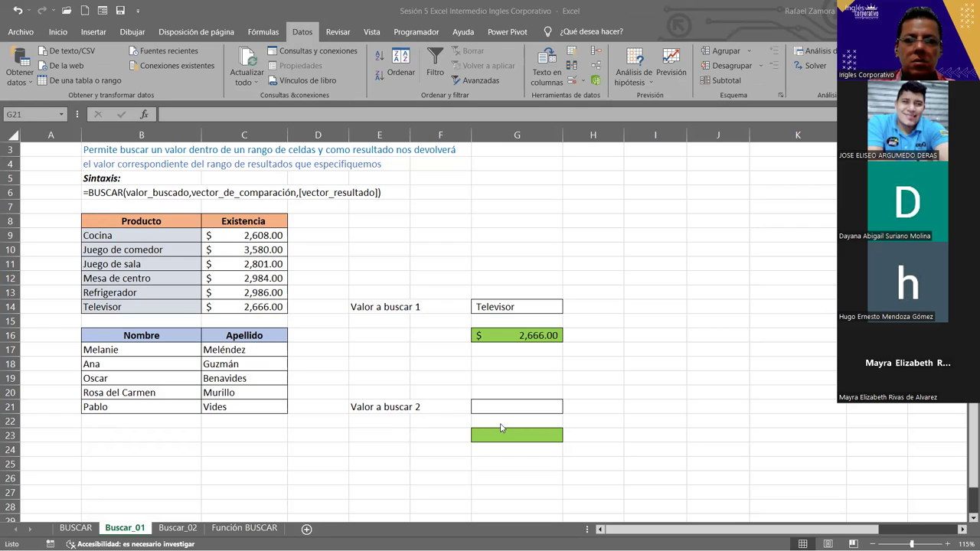
click(515, 406)
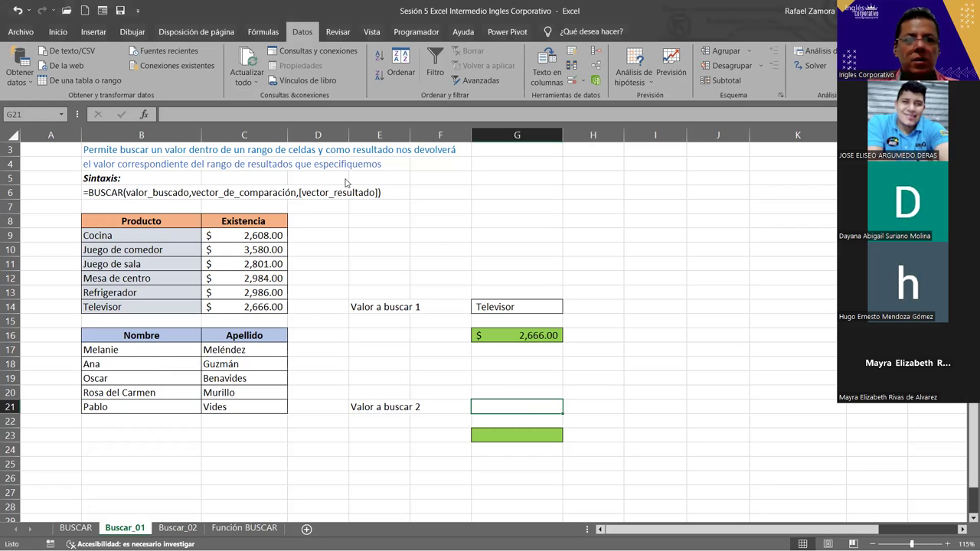
click(156, 365)
click(173, 375)
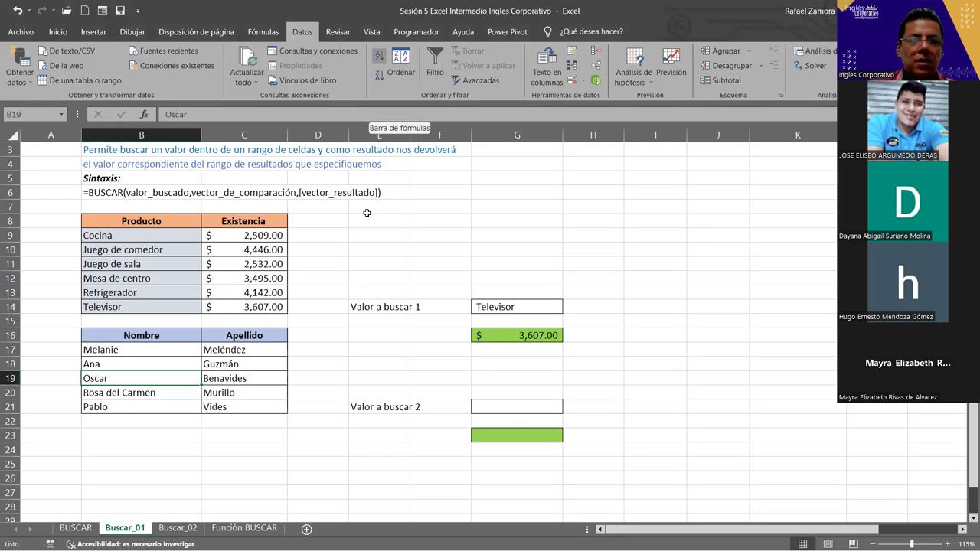
Step: Recalculate the sheet and enter Ana in G21 as Valor a buscar 2
key(ctrl+shift+o)
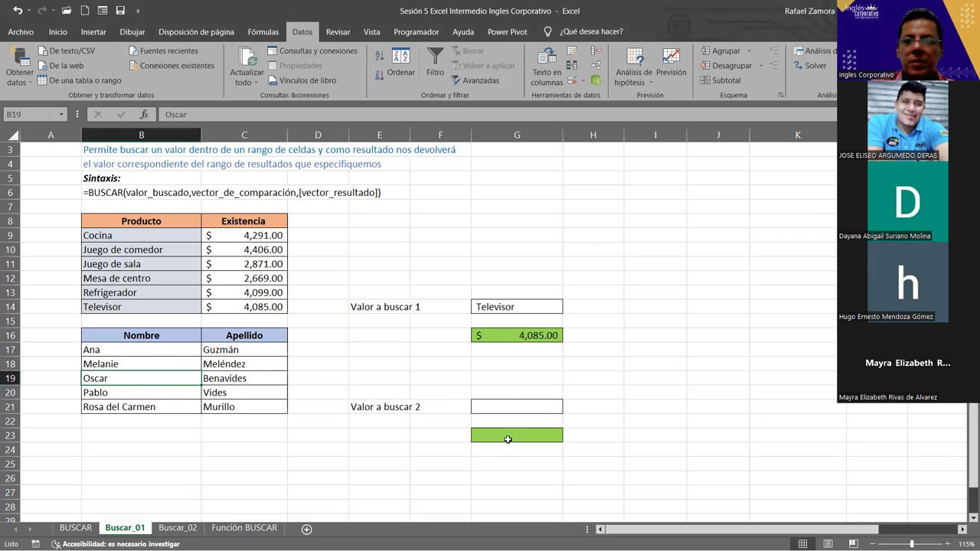
click(510, 403)
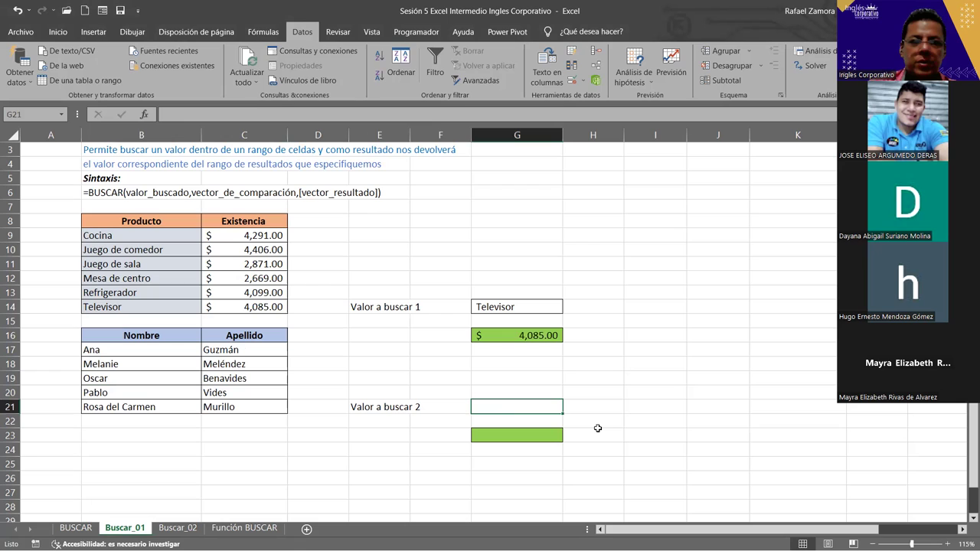
text(Ana)
key(Down)
key(Down)
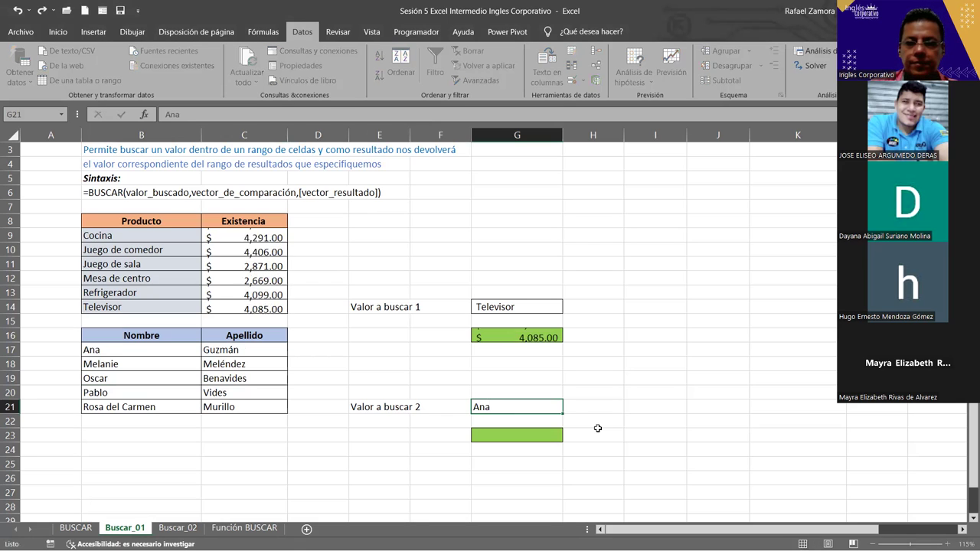
text(=)
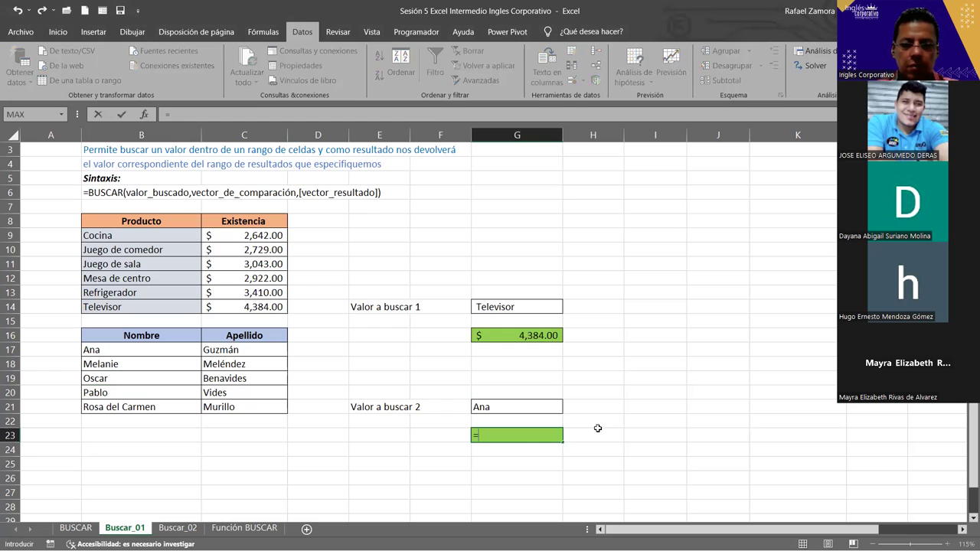
text(bu)
key(Tab)
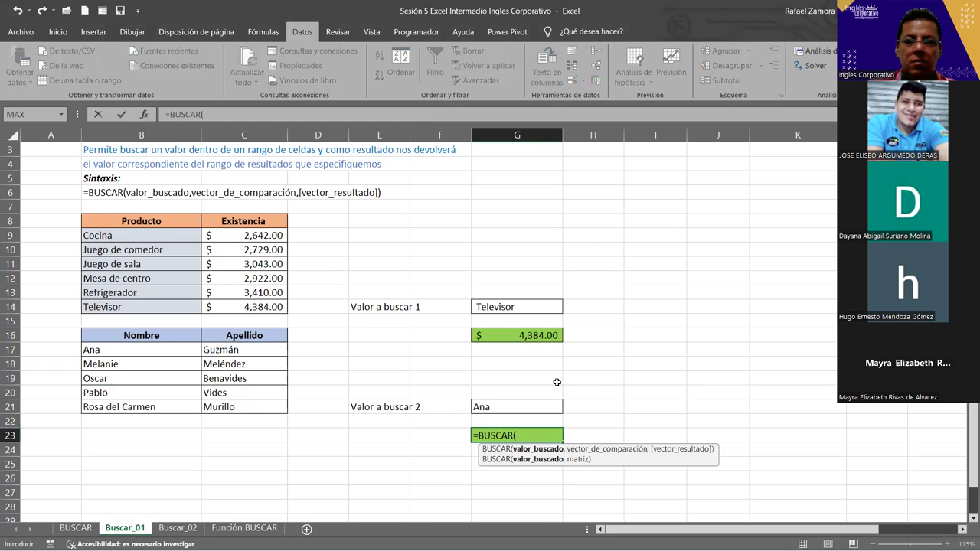
click(527, 406)
text(,)
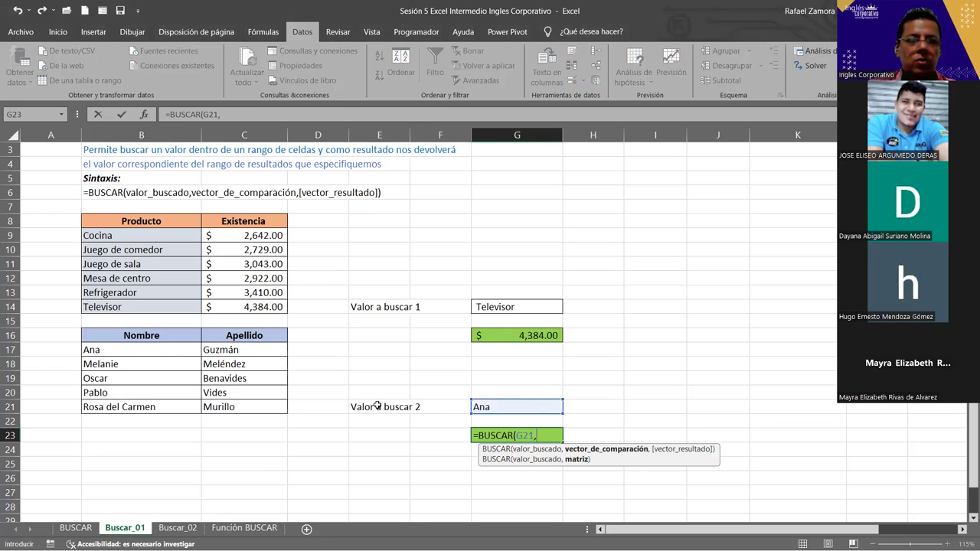
click(169, 351)
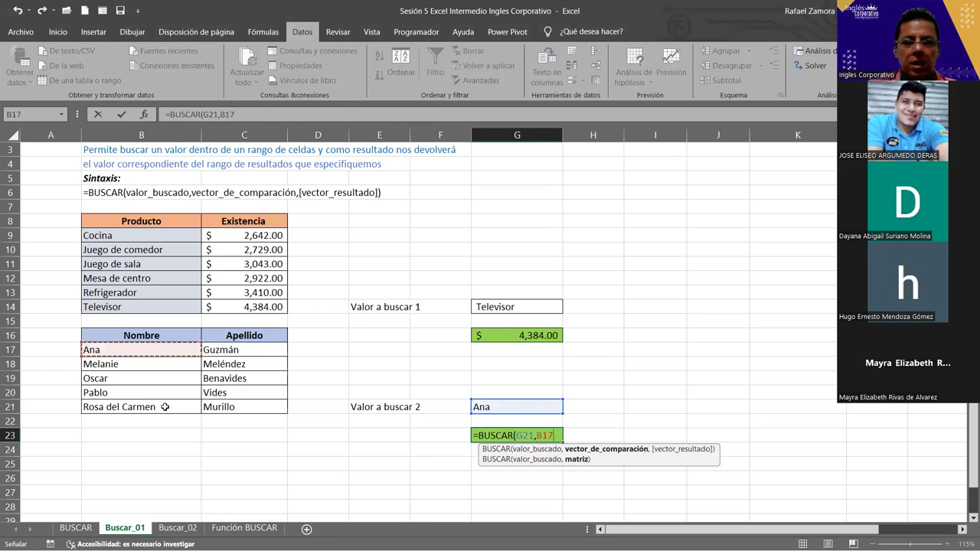
drag(168, 350, 164, 407)
text(,)
click(233, 364)
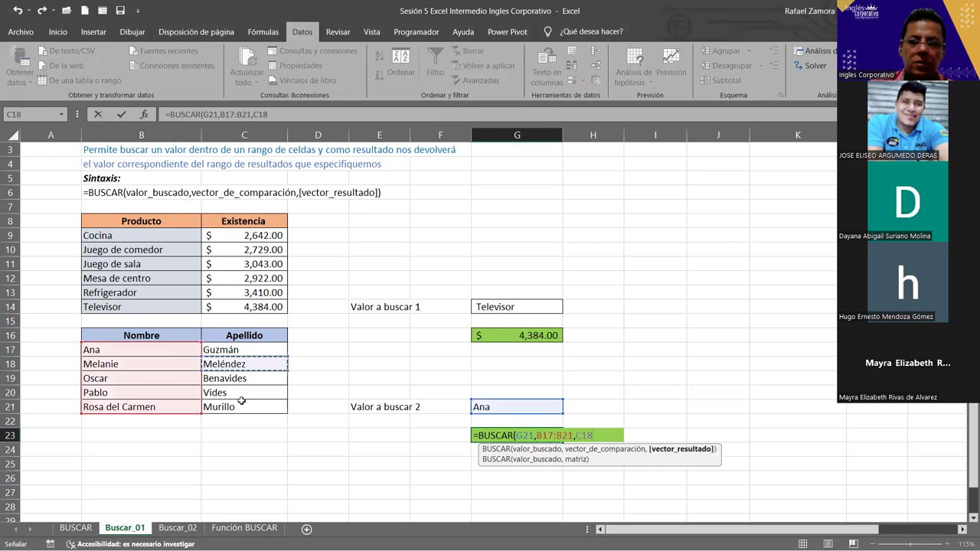
drag(238, 406, 241, 400)
key(Return)
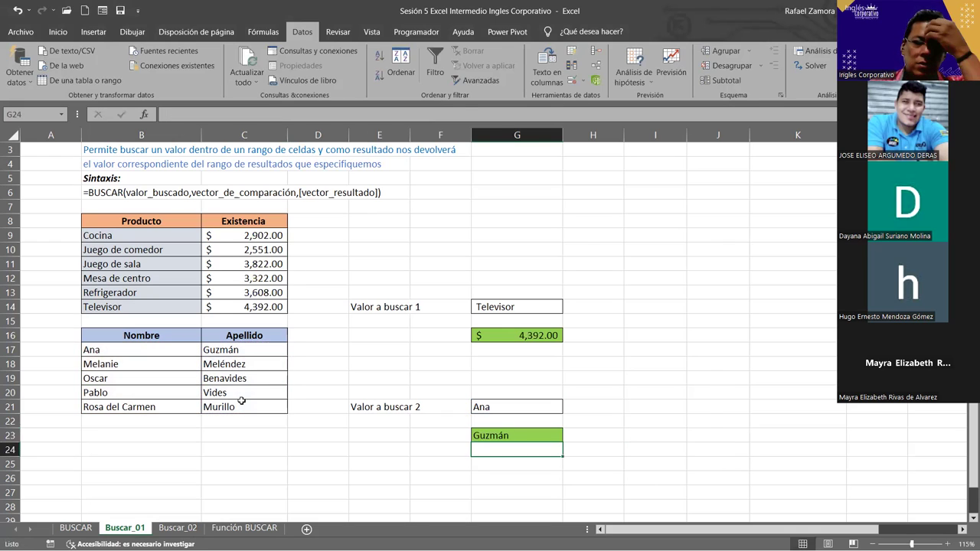
Step: Test G21 with Melanie, Oscar, Pablo and Rosa del Carmen, ending with Murillo in G23
click(519, 404)
text(Melanie)
key(ctrl+Return)
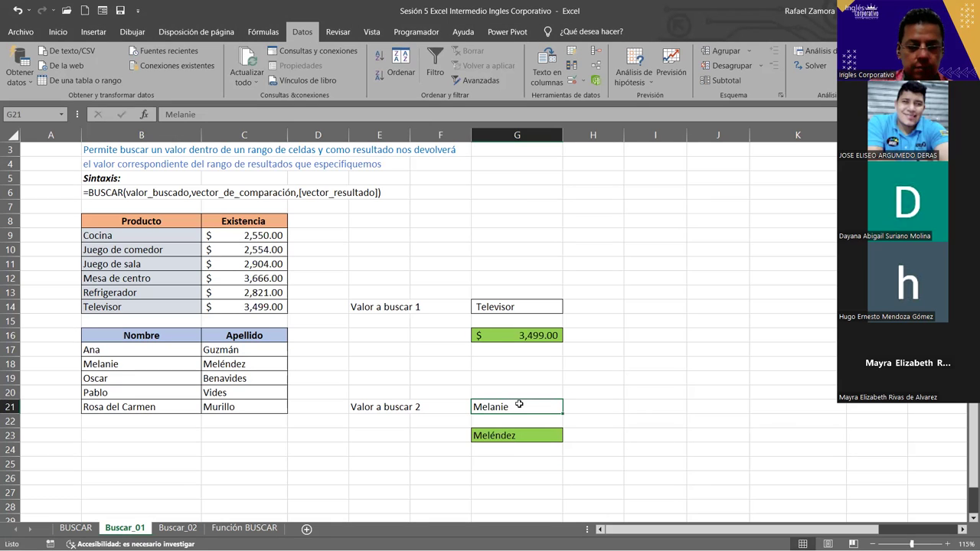
text(Oscar)
key(ctrl+Return)
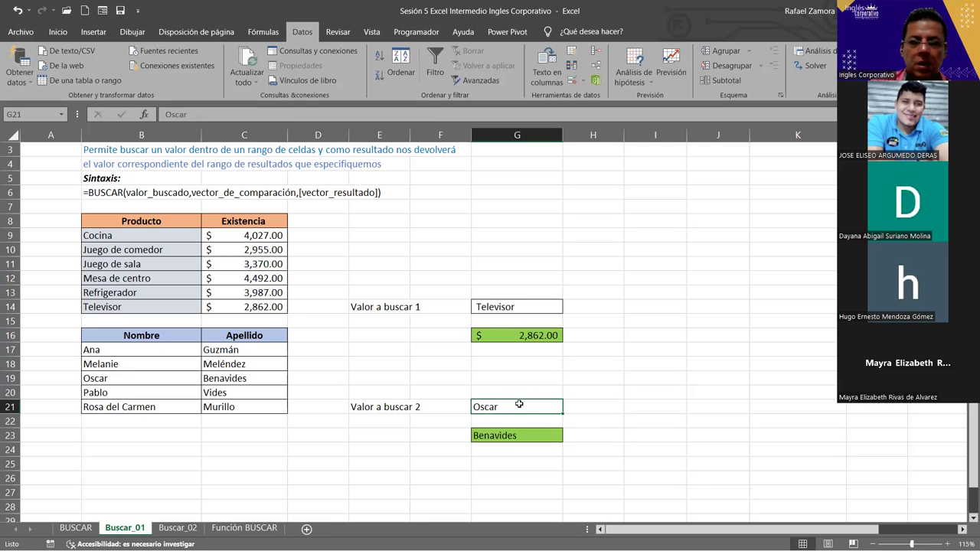
text(Pablo)
key(ctrl+Return)
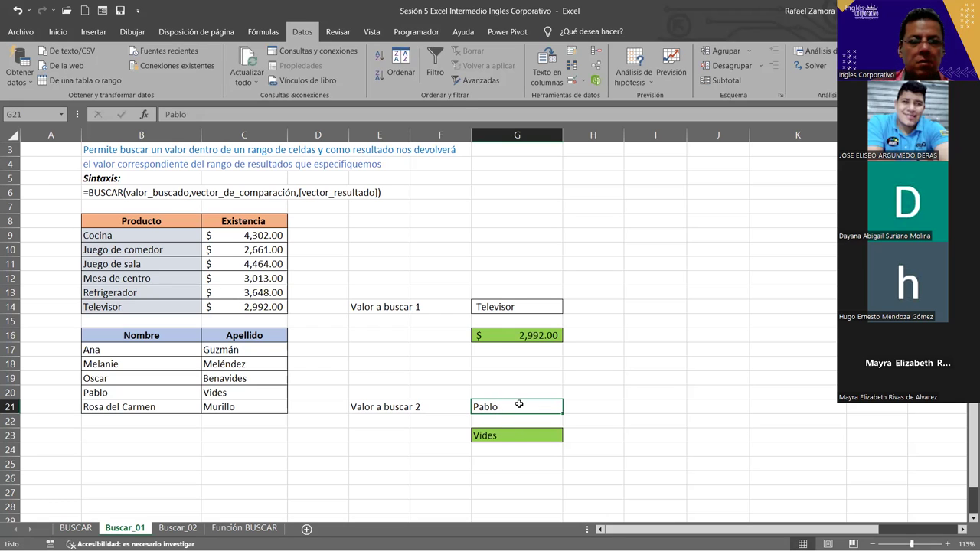
text(Rosa del Carmen)
key(ctrl+Return)
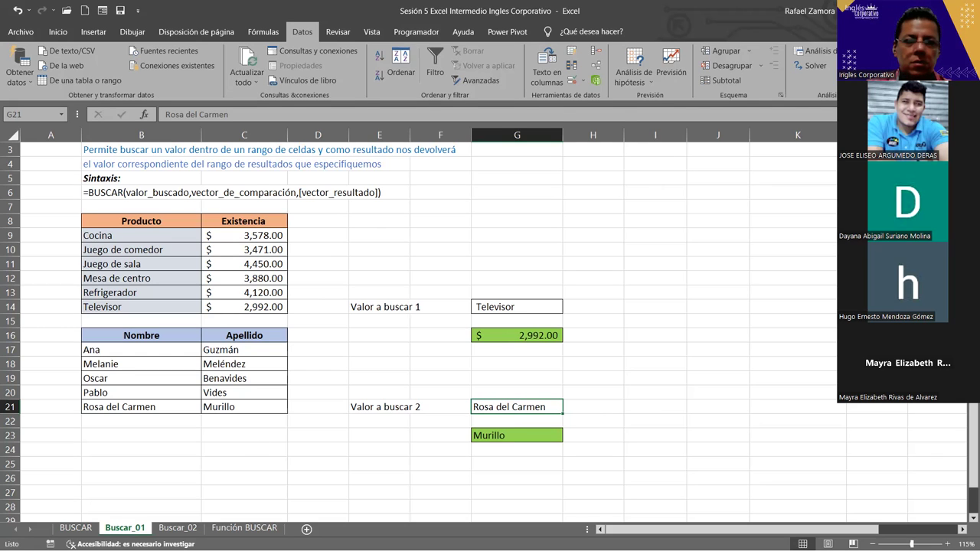
Step: Review the G16 formula on Buscar_01 unchanged, then move to the Buscar_02 sheet
click(333, 384)
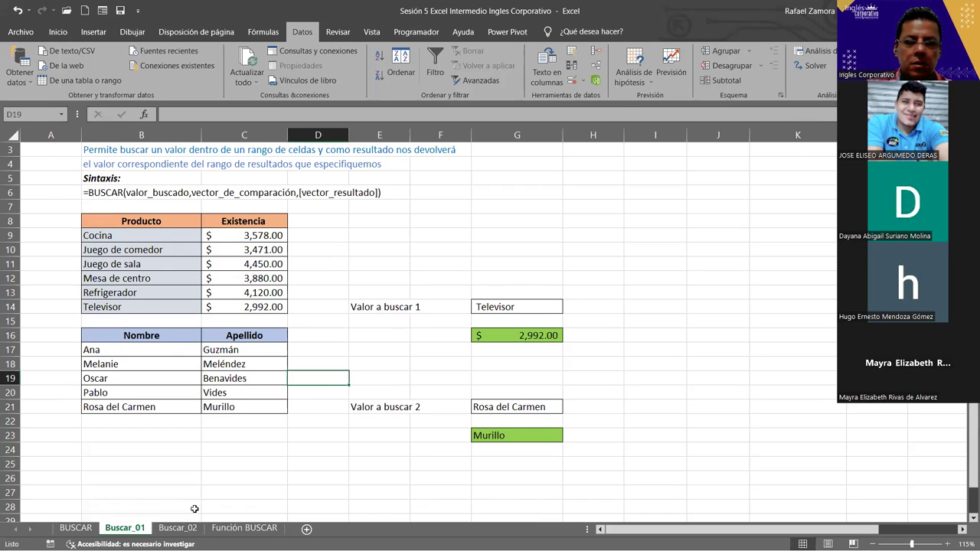
click(176, 528)
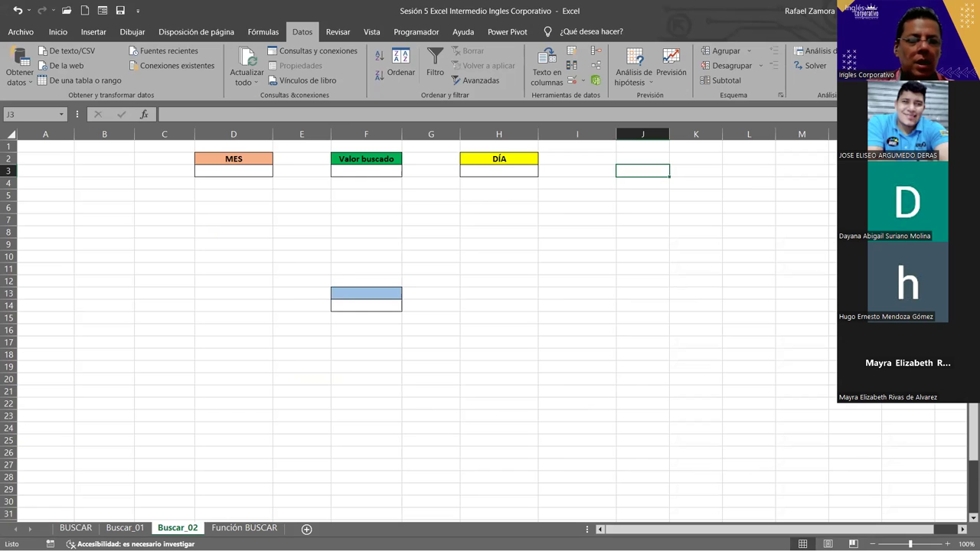
key(ctrl+Page_Up)
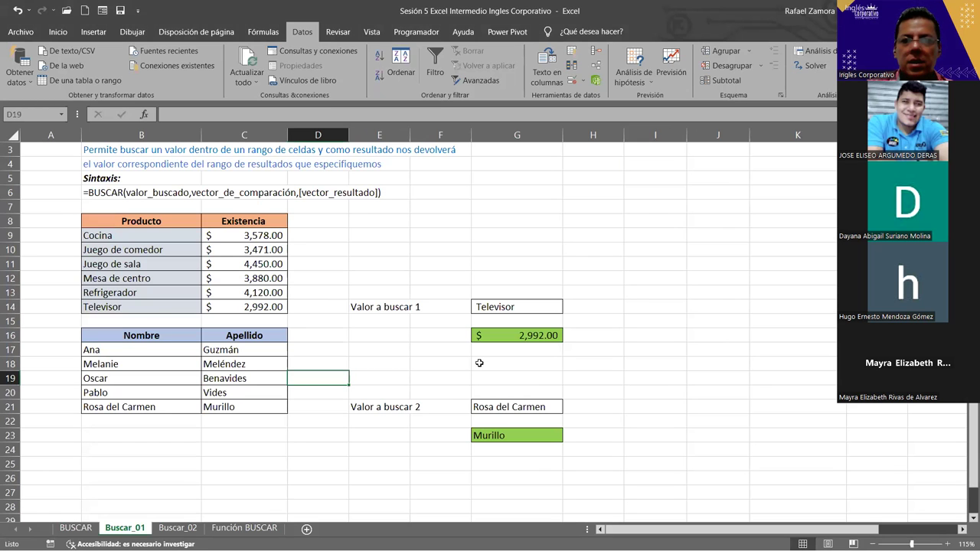
click(523, 327)
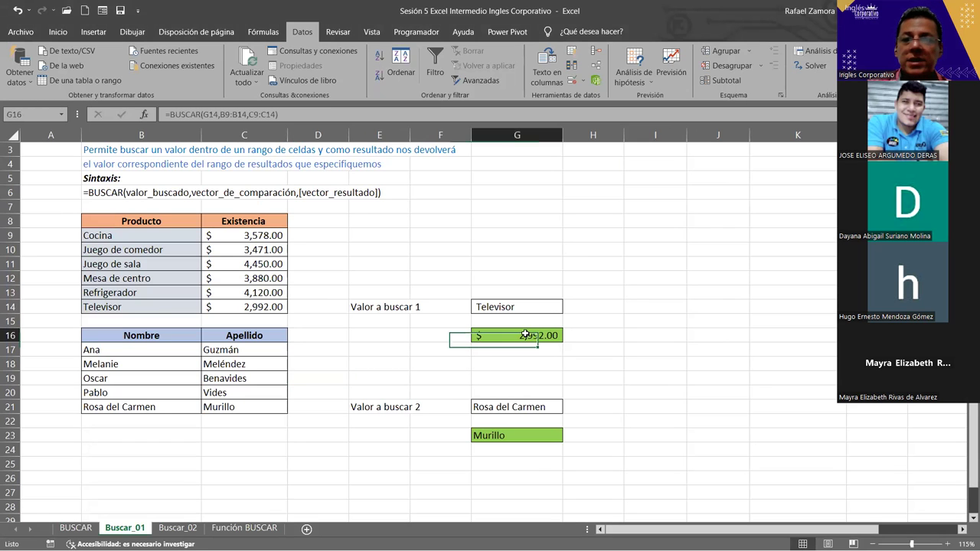
double_click(523, 327)
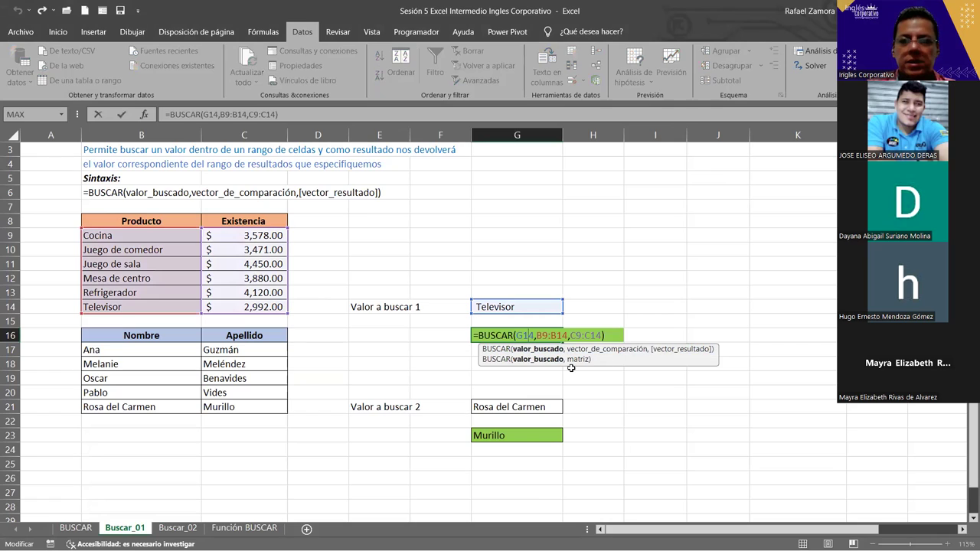
key(Return)
click(178, 528)
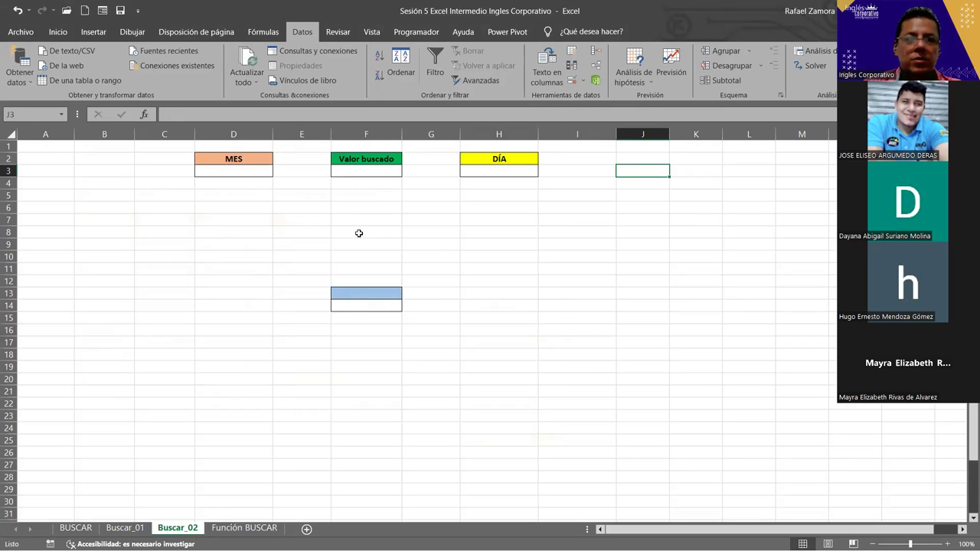
Step: Narrow column J to 6.44 and centre-align cell J4
ctrl+scroll(526, 275, up, 1)
scroll(525, 275, up, 1)
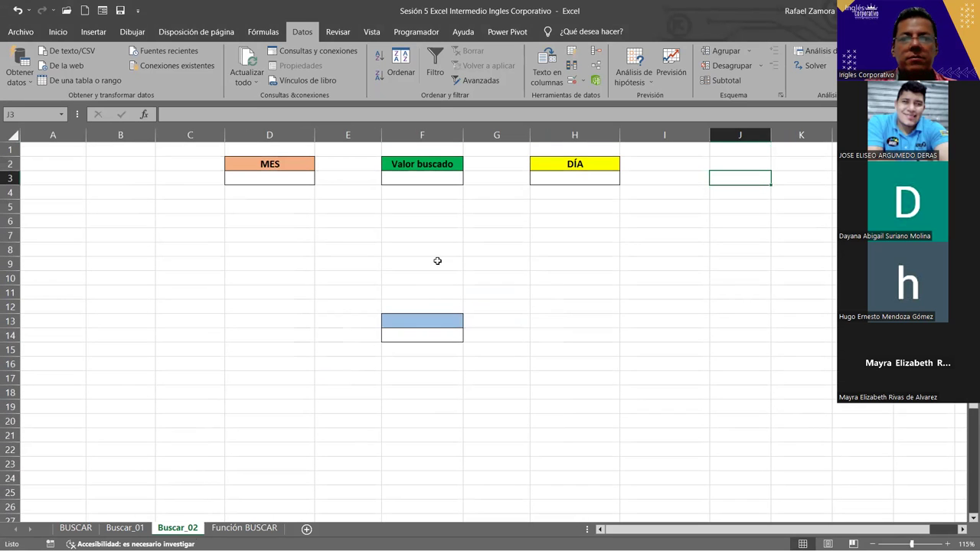
ctrl+scroll(687, 476, up, 1)
scroll(687, 477, up, 2)
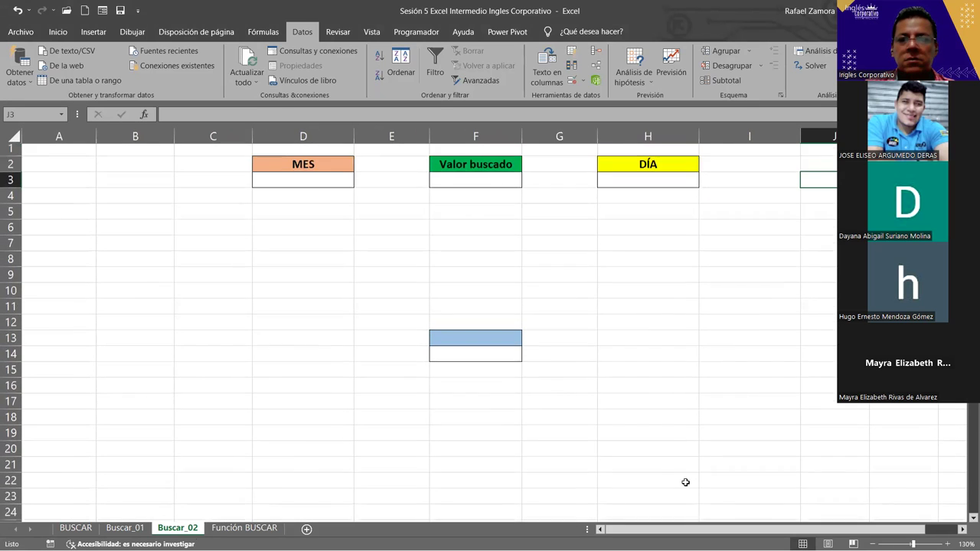
click(634, 184)
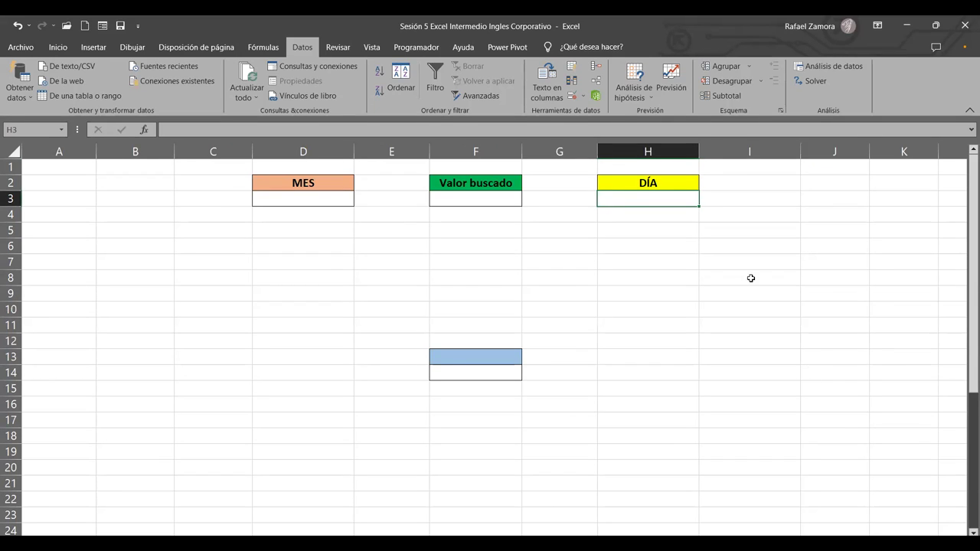
click(831, 217)
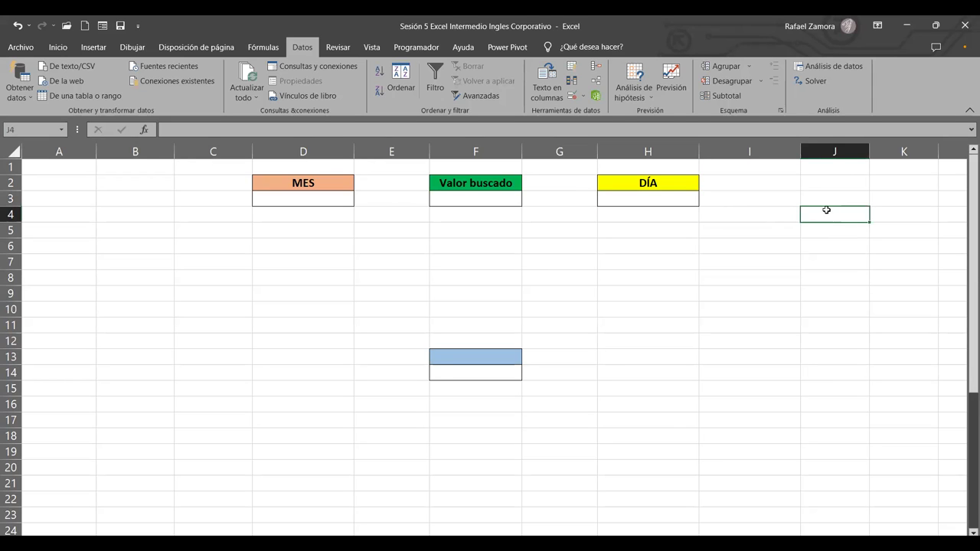
drag(869, 153, 842, 164)
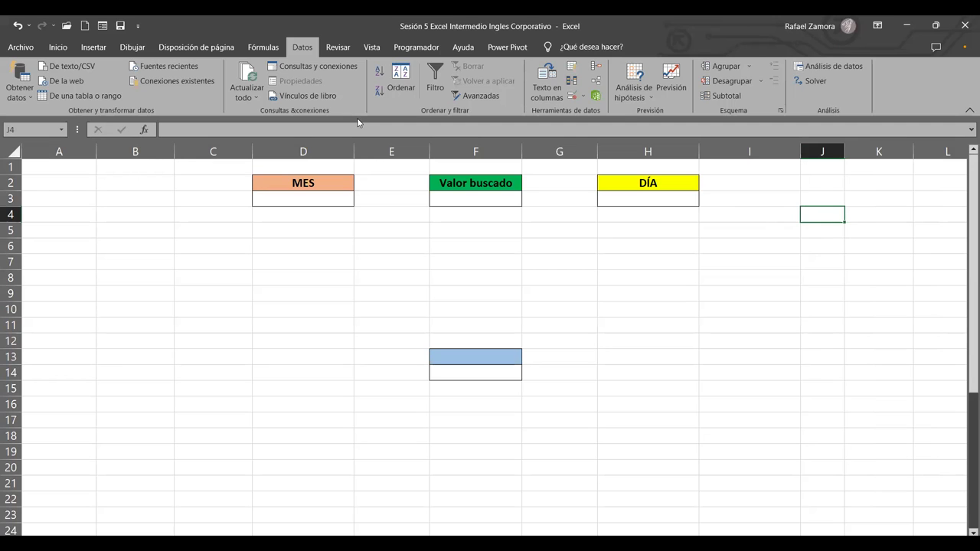
click(59, 47)
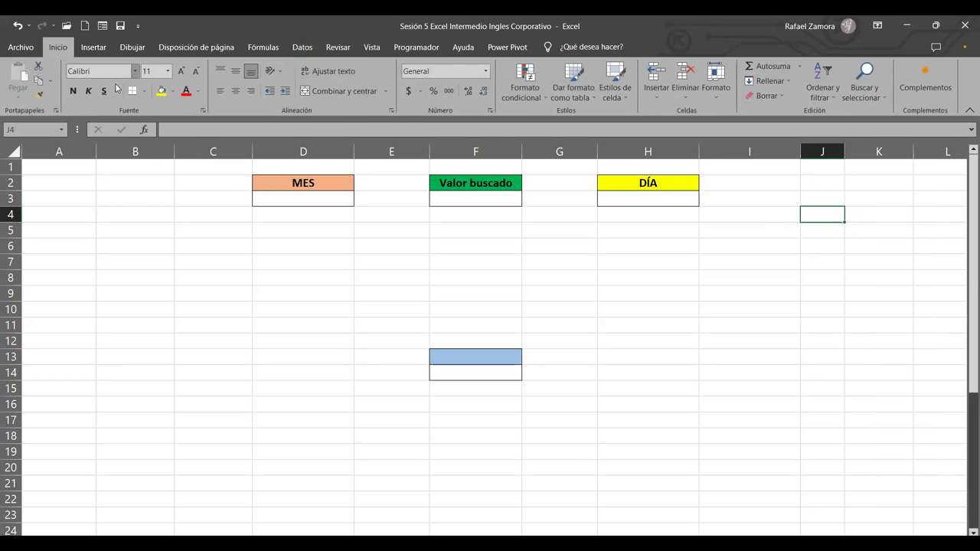
click(235, 91)
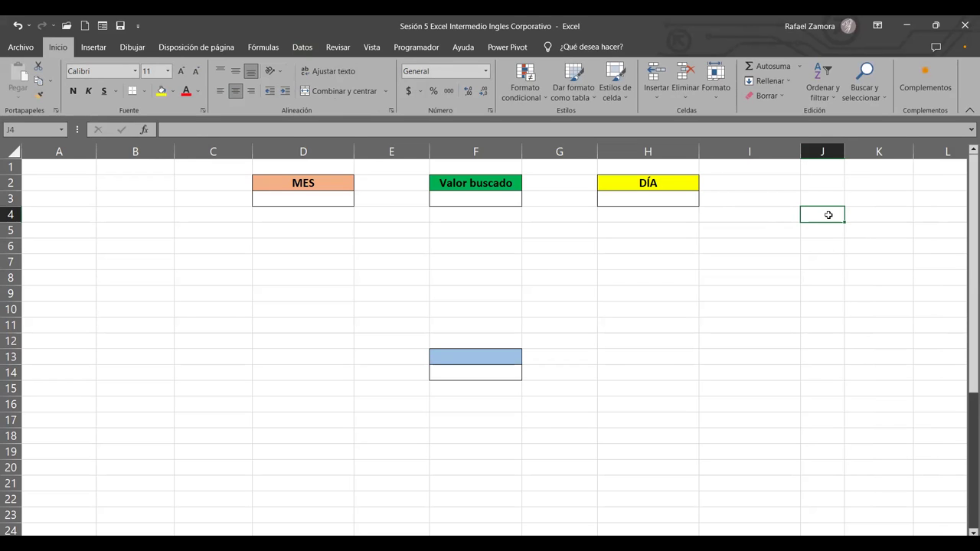
Step: Number J4:J10 from 1 to 7 using a fill series
text(1)
key(Return)
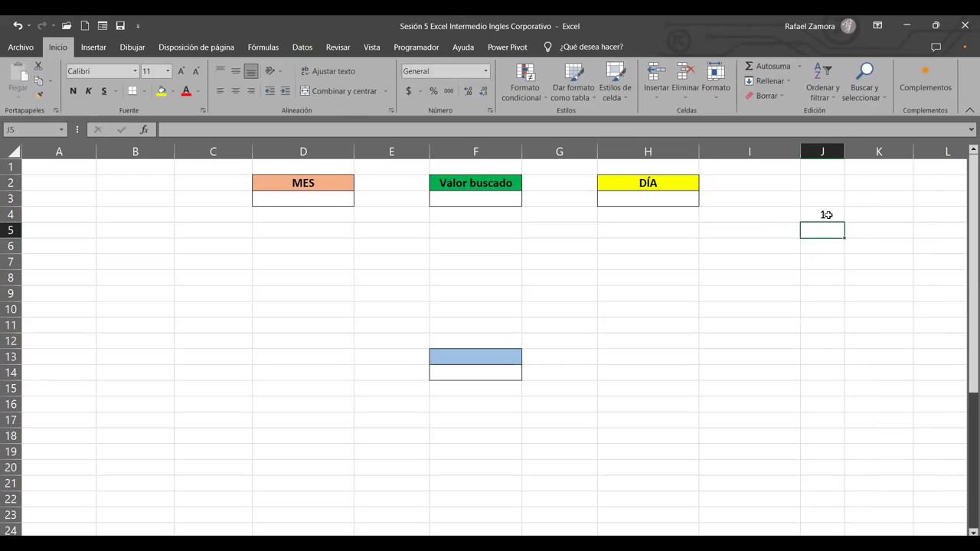
click(826, 215)
drag(835, 309, 835, 311)
click(852, 325)
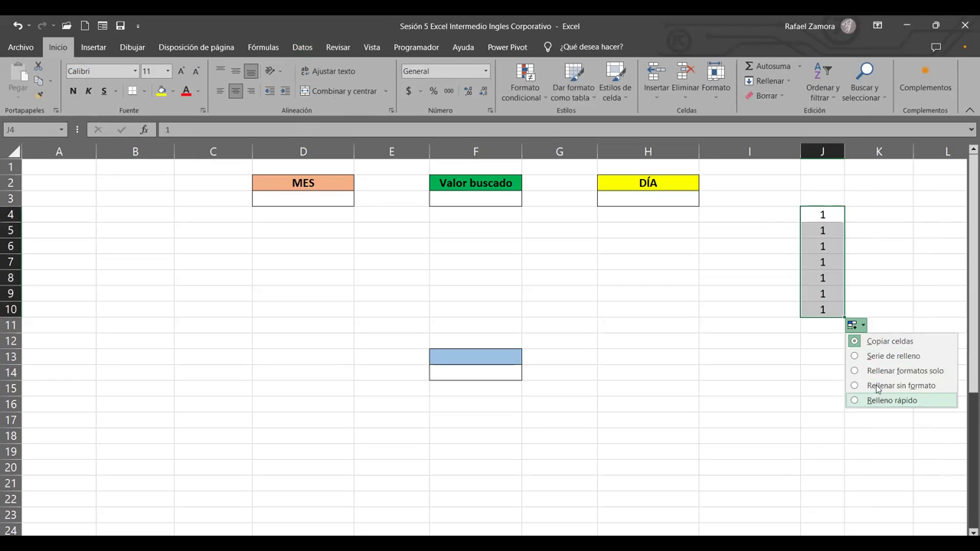
click(881, 356)
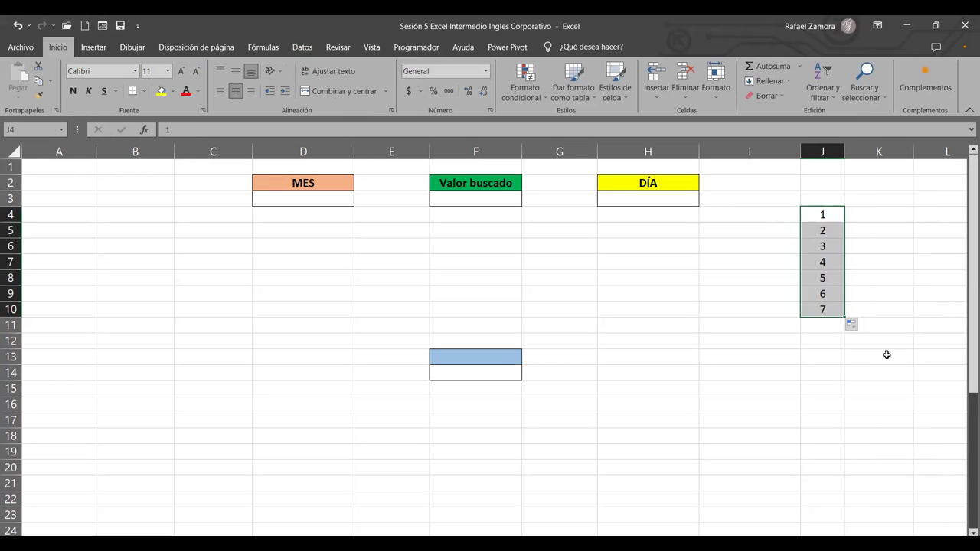
click(816, 376)
Step: List Lunes through Domingo in K4:K10 and make column A narrower
click(865, 210)
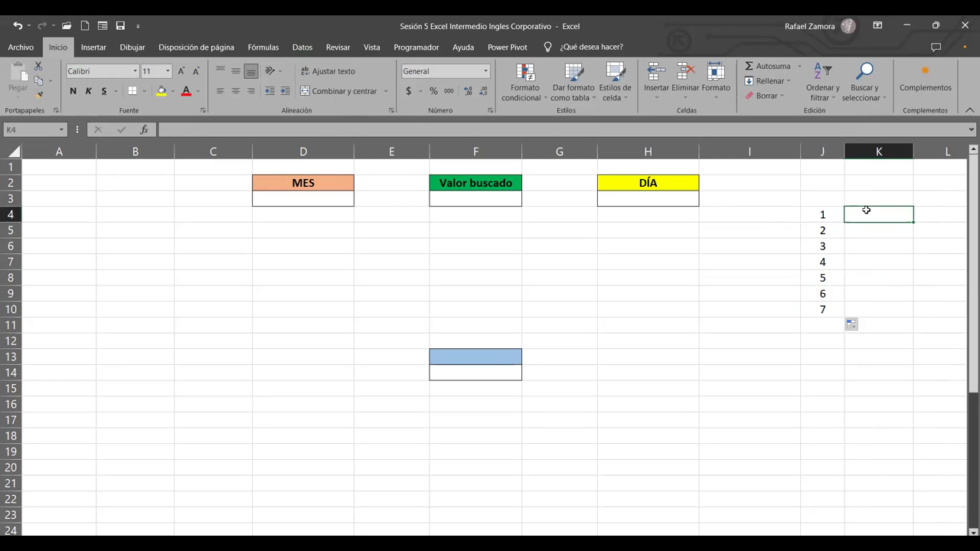
text(Lune)
key(Return)
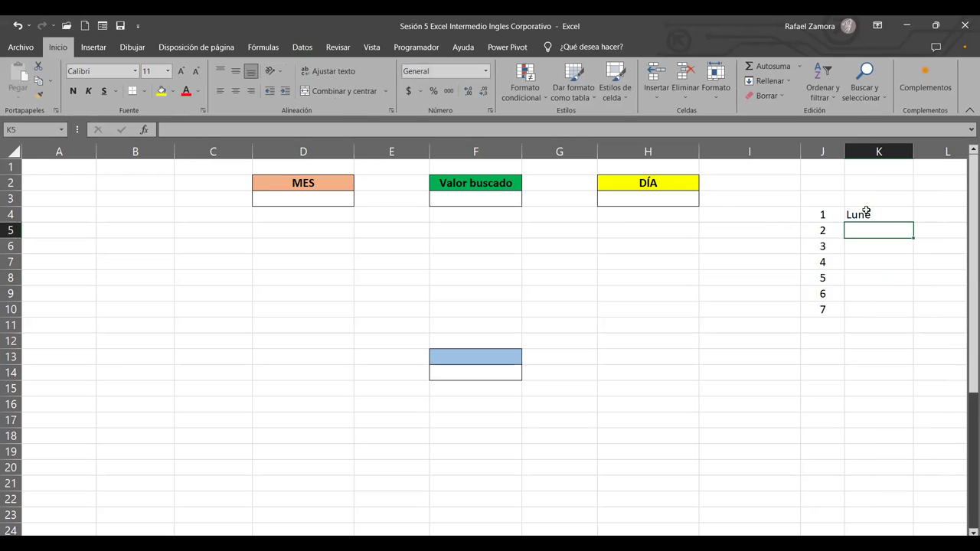
click(865, 211)
text(Lunes)
key(Return)
click(865, 211)
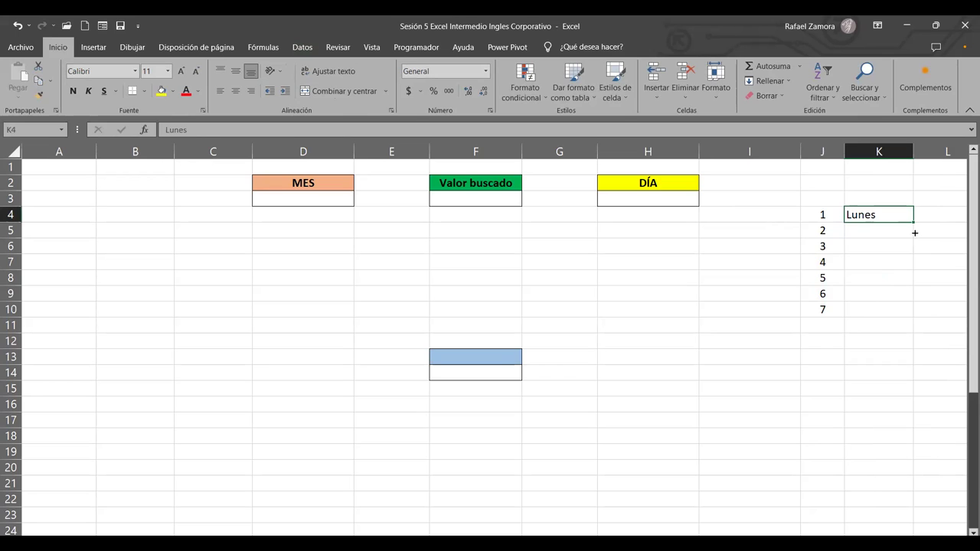
drag(911, 318, 912, 319)
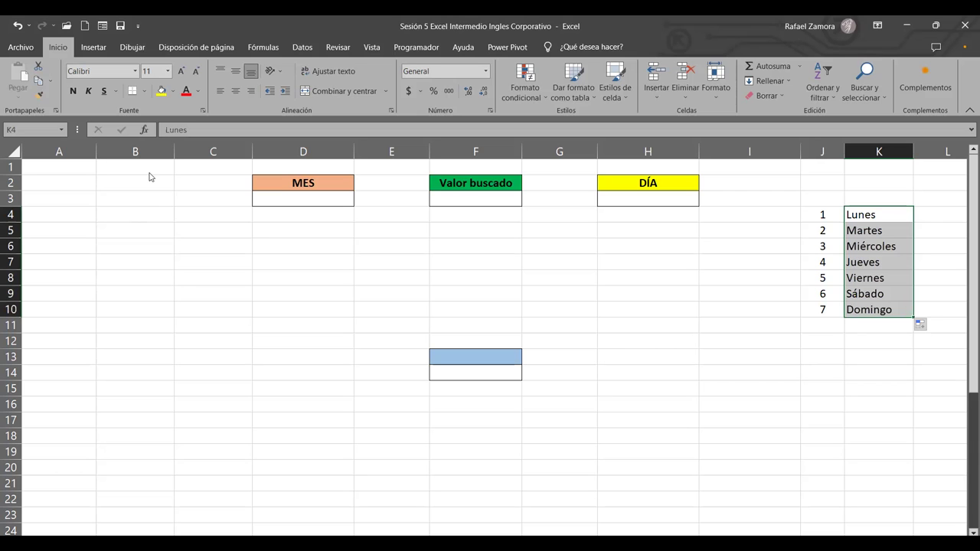
drag(95, 152, 48, 181)
click(35, 151)
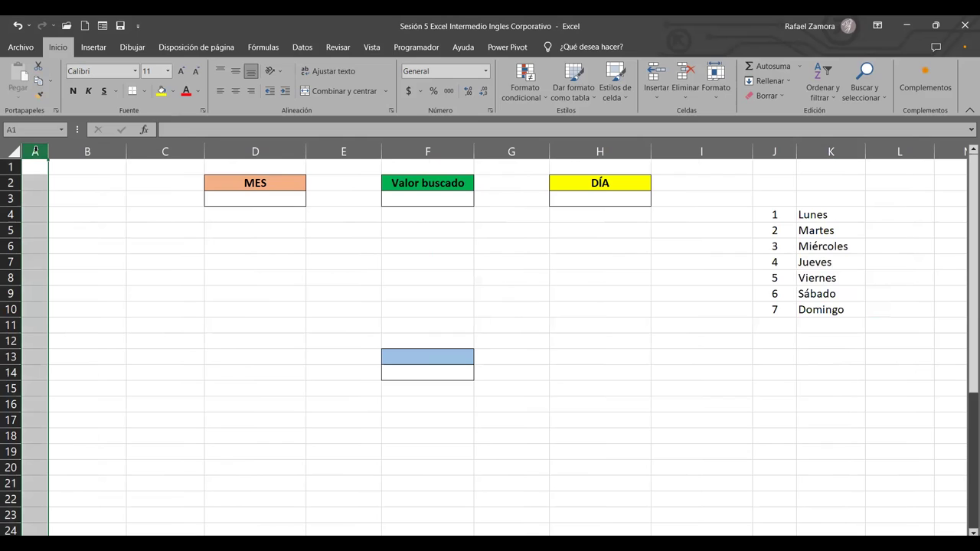
Step: Centre column A and number A4:A15 from 1 to 12 as a fill series
key(alt+h)
key(a)
key(c)
click(37, 217)
text(1)
key(Return)
click(38, 217)
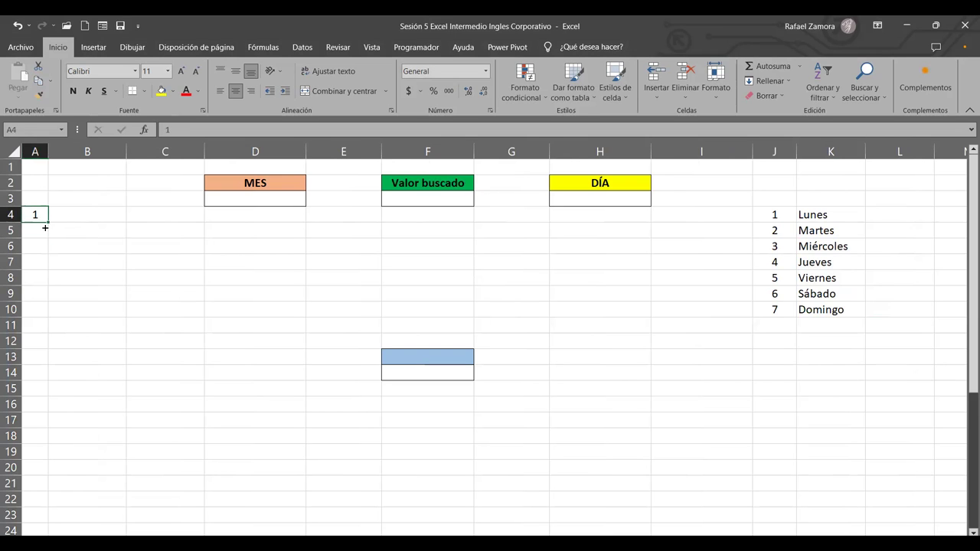
drag(49, 222, 44, 391)
click(55, 403)
click(82, 433)
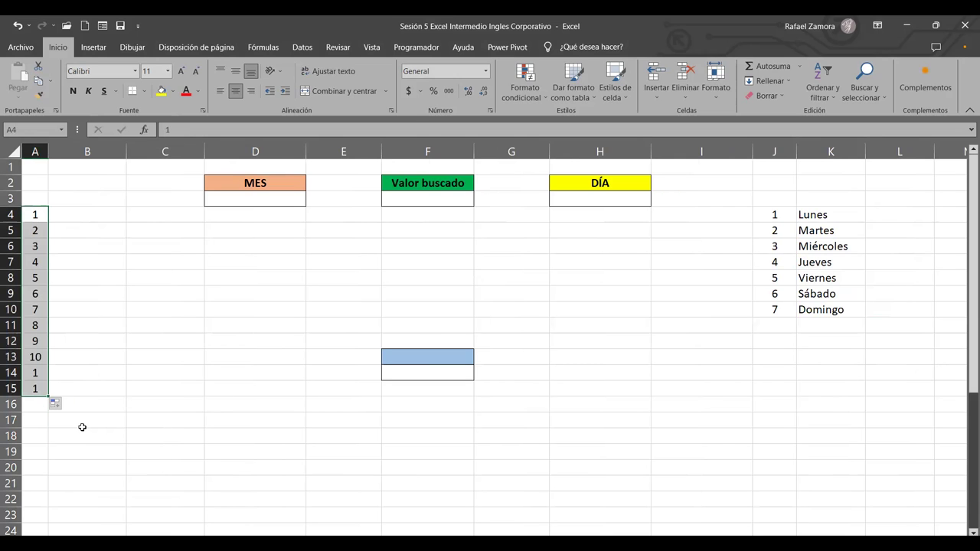
Step: Fill B4:B15 with the months Enero to Diciembre and left-align them
click(110, 214)
text(Enero)
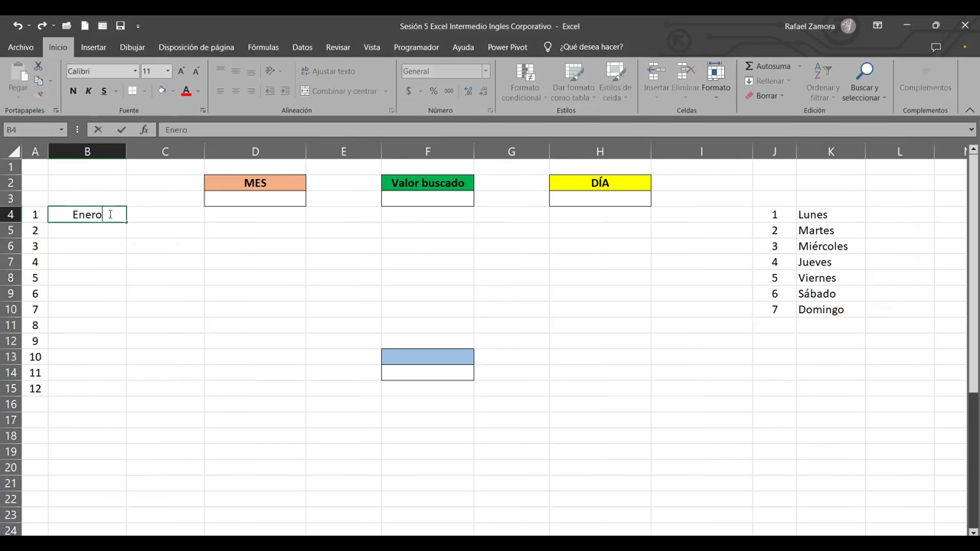
key(Return)
click(109, 214)
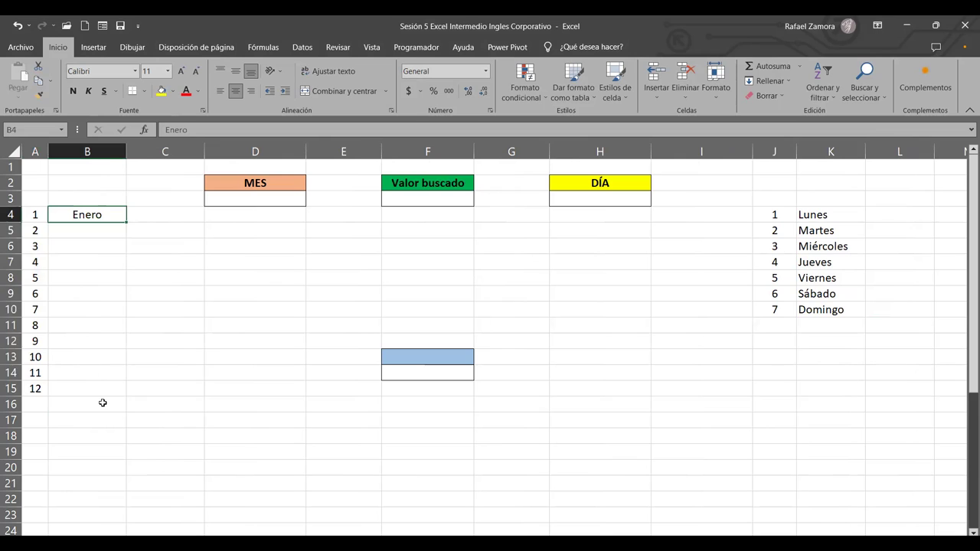
double_click(127, 222)
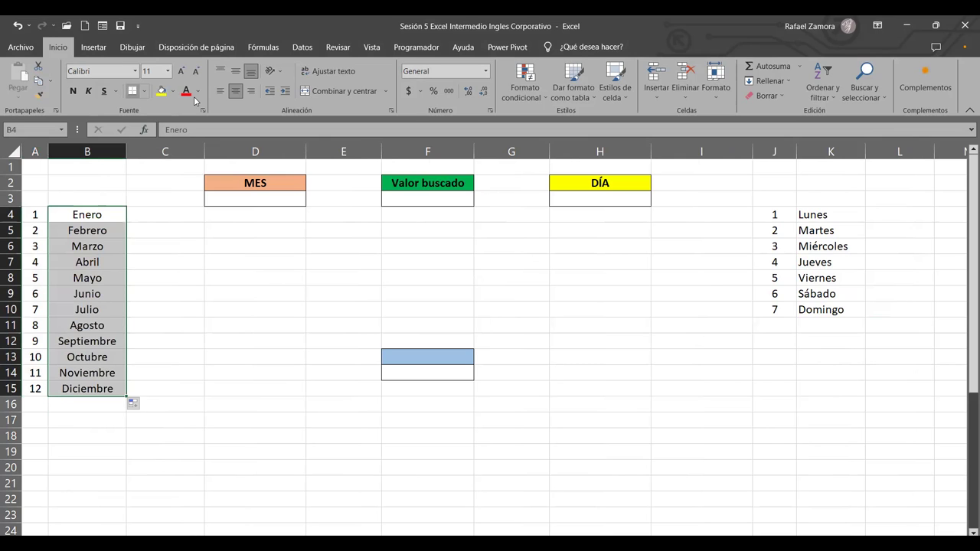
click(220, 90)
click(525, 342)
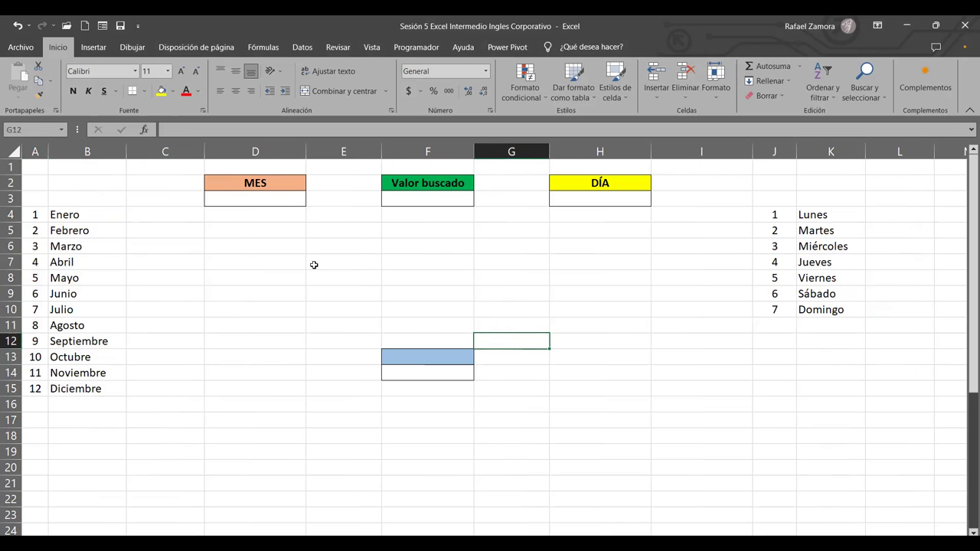
click(453, 204)
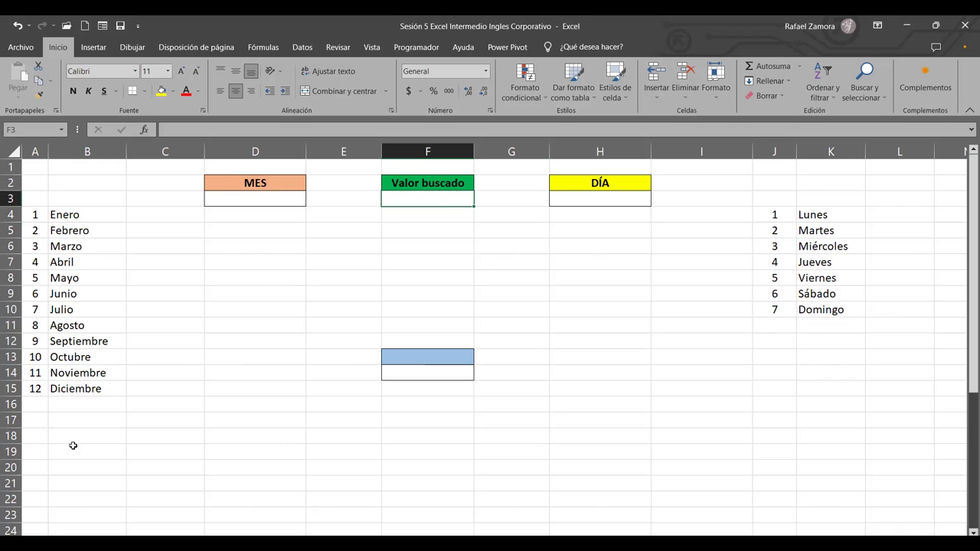
click(640, 199)
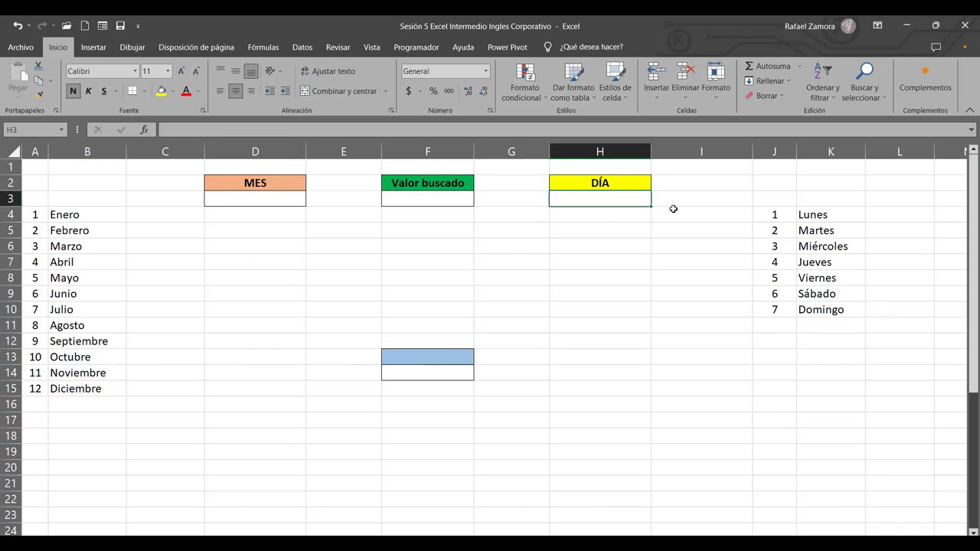
click(434, 199)
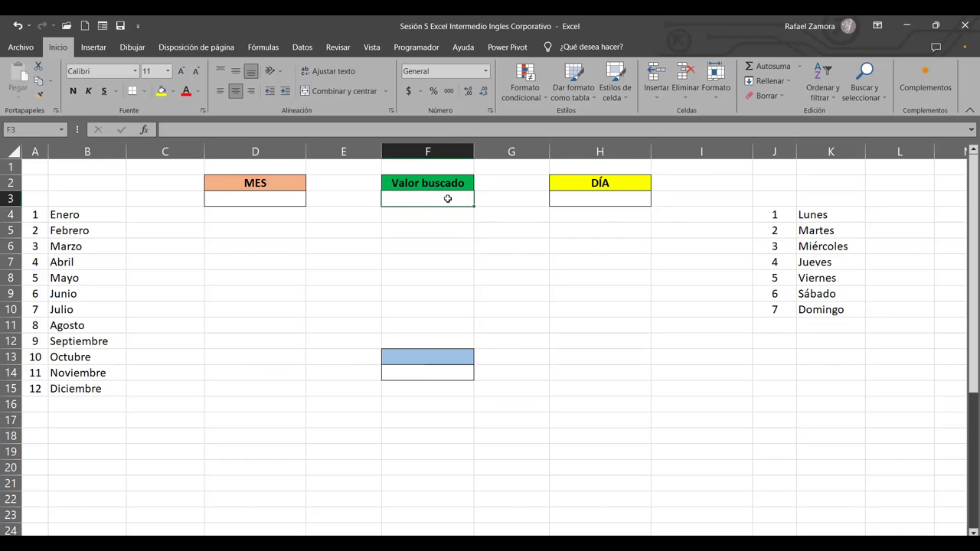
click(607, 194)
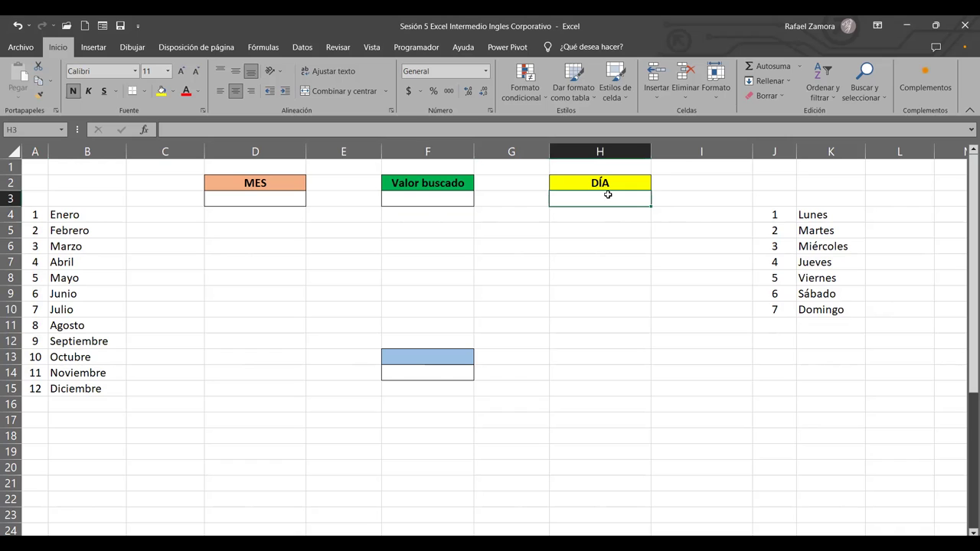
click(432, 197)
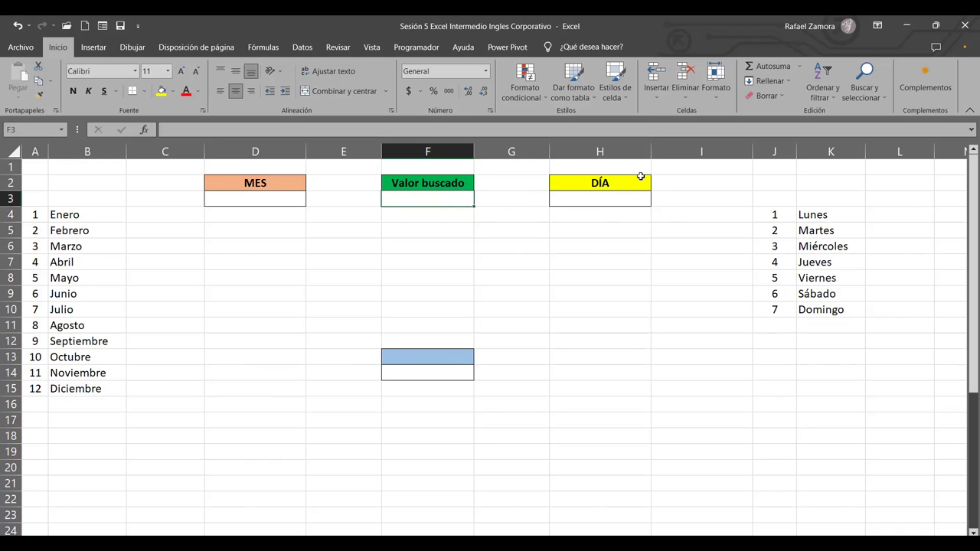
click(620, 199)
click(440, 198)
click(626, 196)
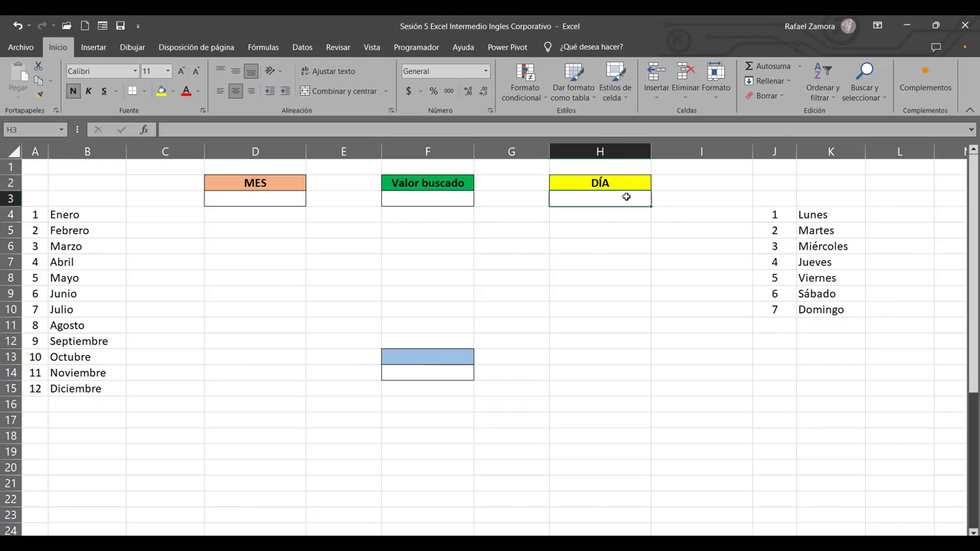
click(284, 200)
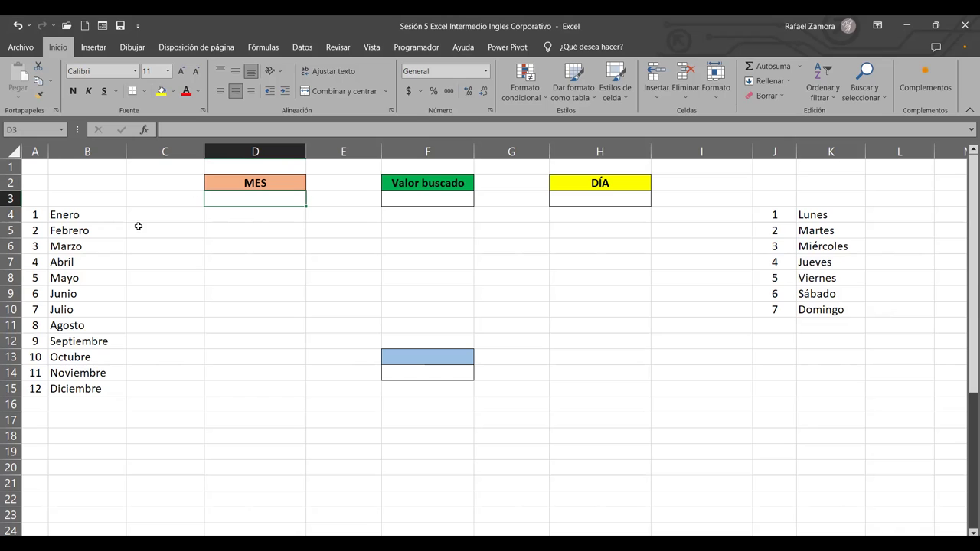
Step: Enter 1 as the Valor buscado in F3, then select the DÍA cell H3
click(426, 200)
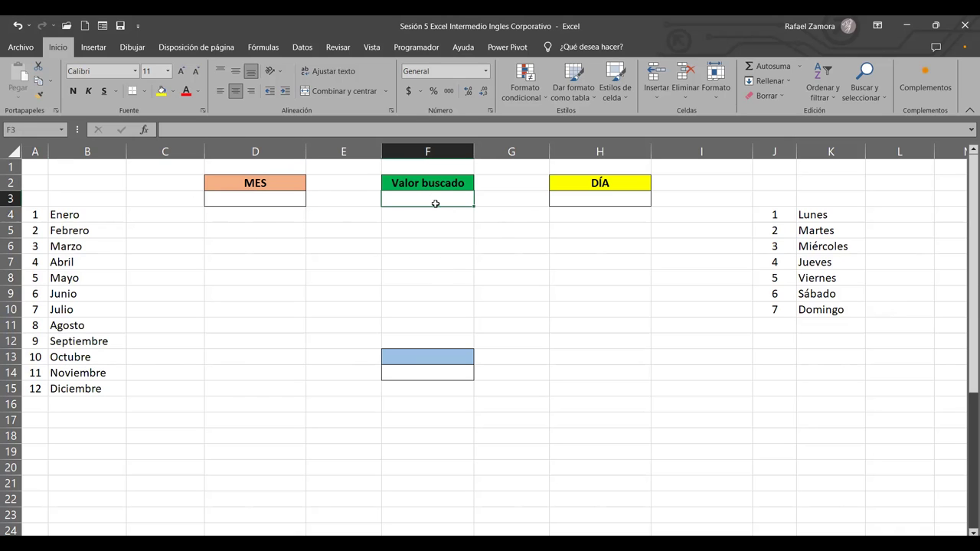
text(1)
key(Return)
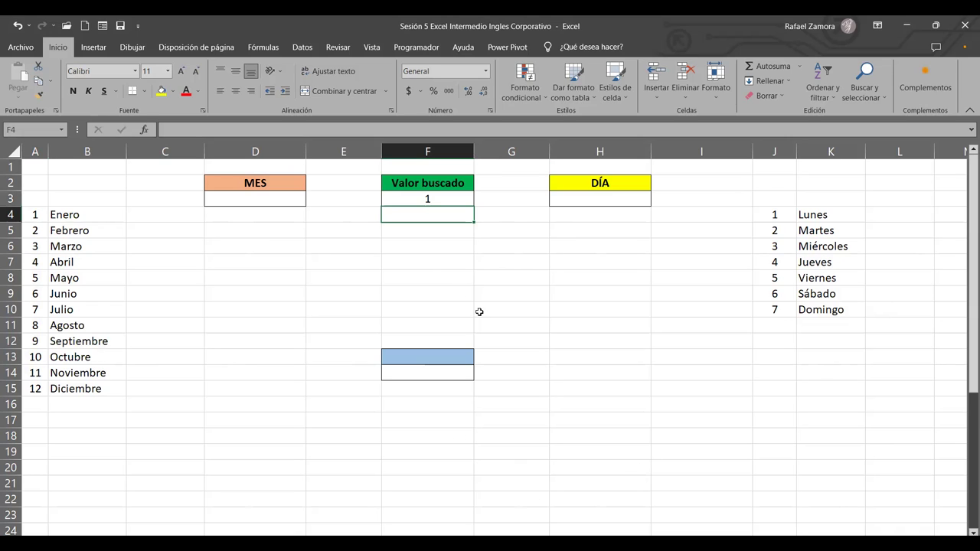
click(601, 197)
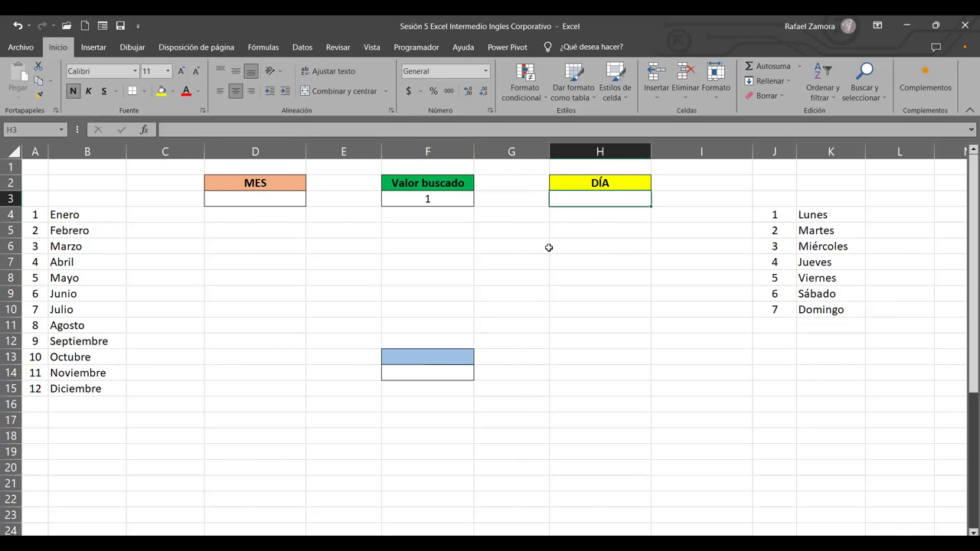
Step: Start the H3 formula as =BUSCAR(F3, with F3 as the lookup value
text(=)
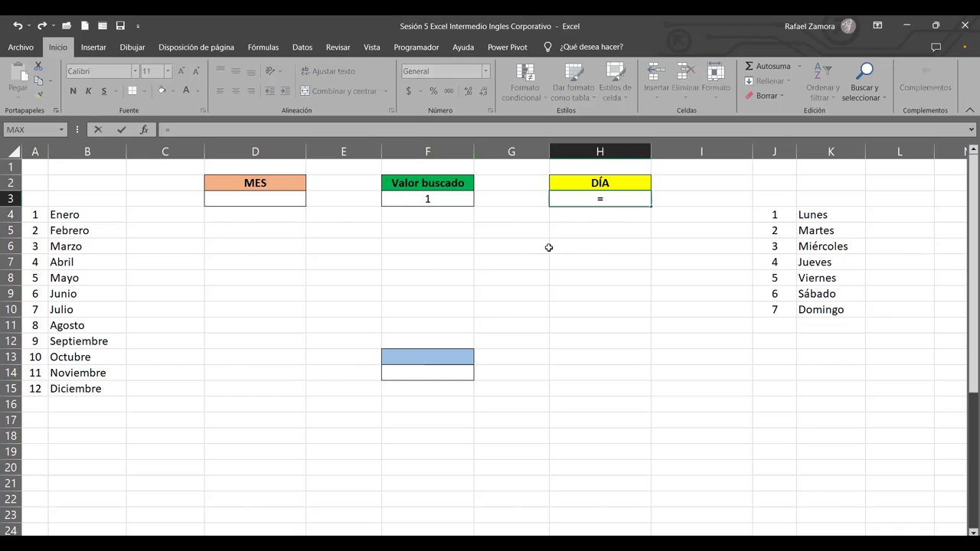
text(buscar)
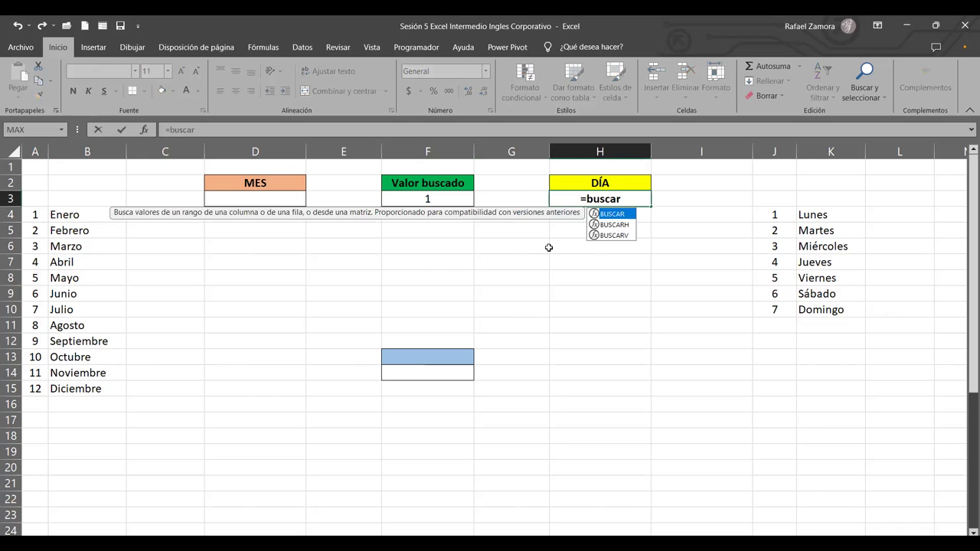
key(Tab)
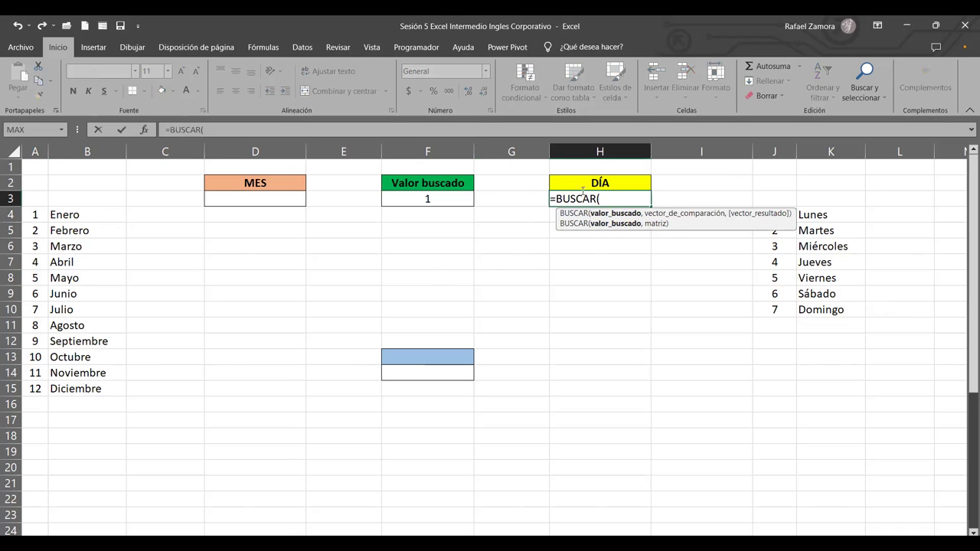
click(467, 198)
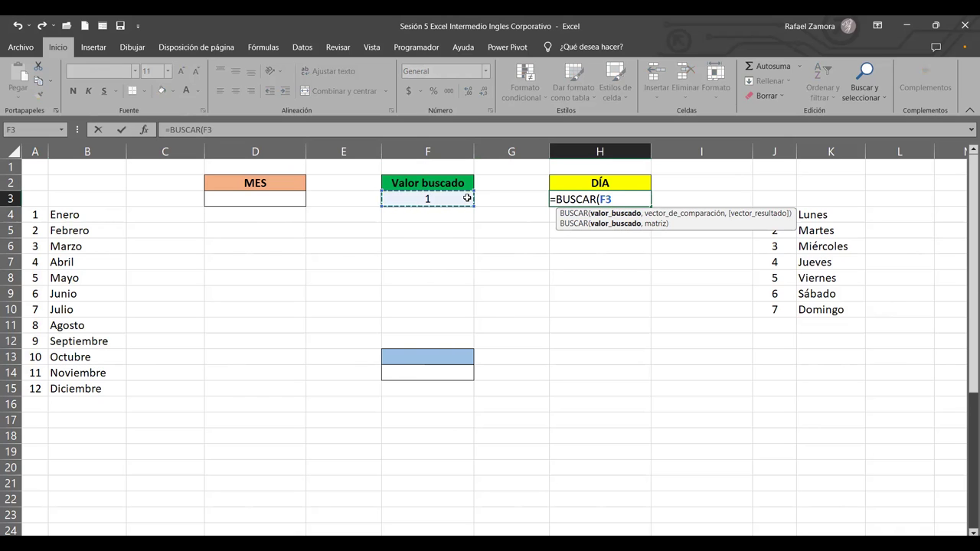
text(,)
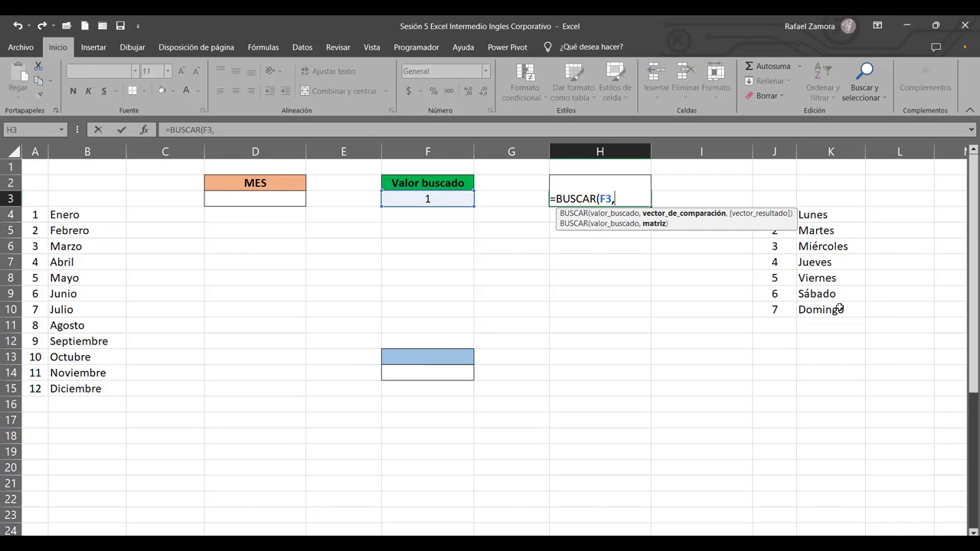
Step: Complete H3 with the array {1,…,7;"Lunes",…,"Domingo"} so DÍA returns Lunes
text({)
text(1,)
text(2,3,)
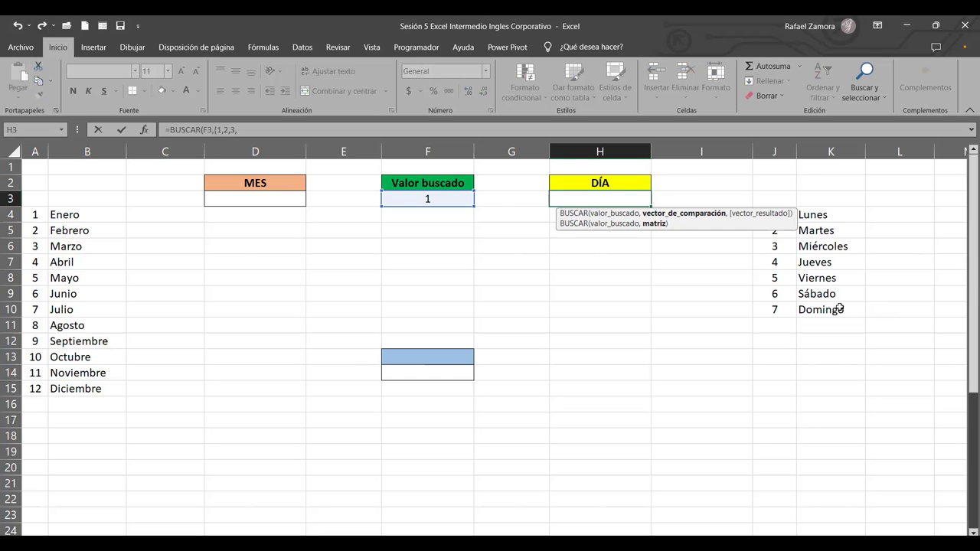
text(4,5,6,7)
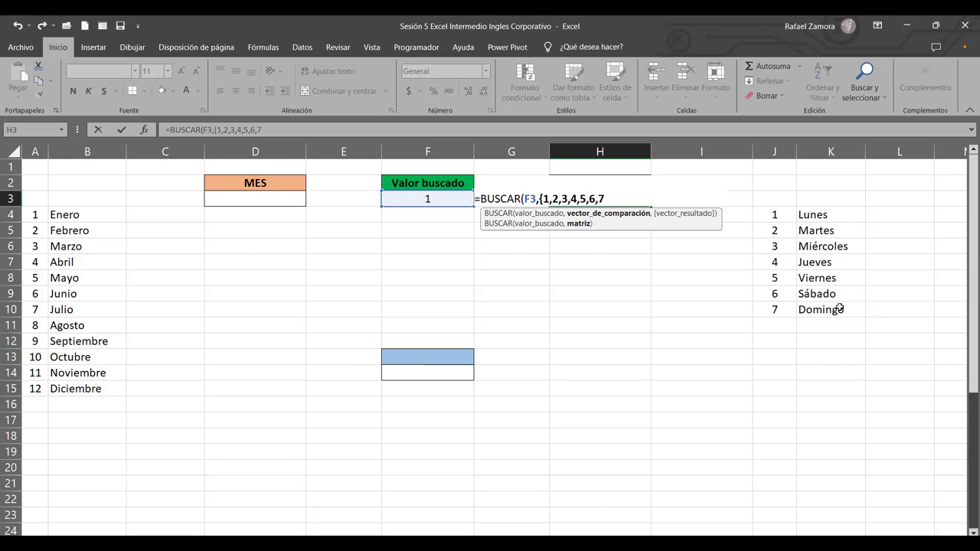
text(;)
text(")
text(Lunes","Martes",)
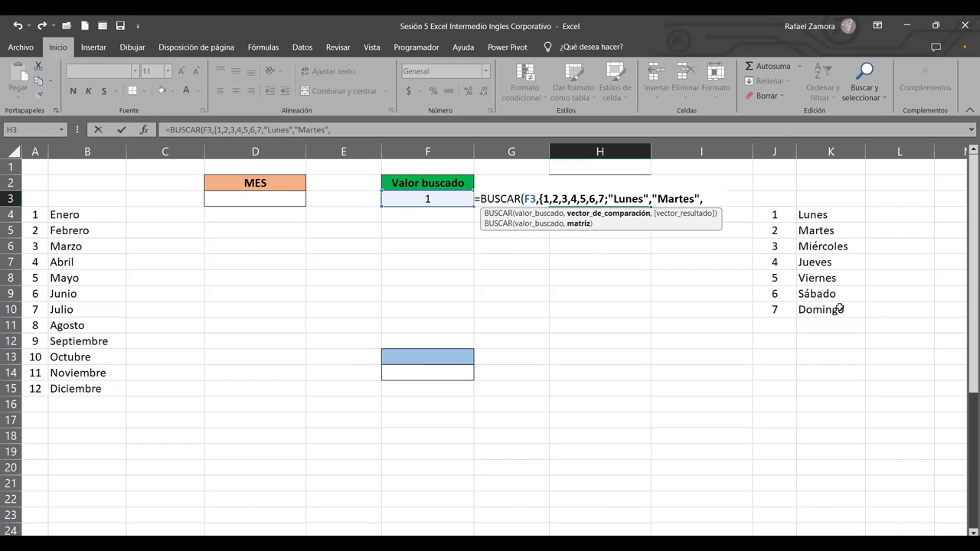
text("Mi)
text(ercoles")
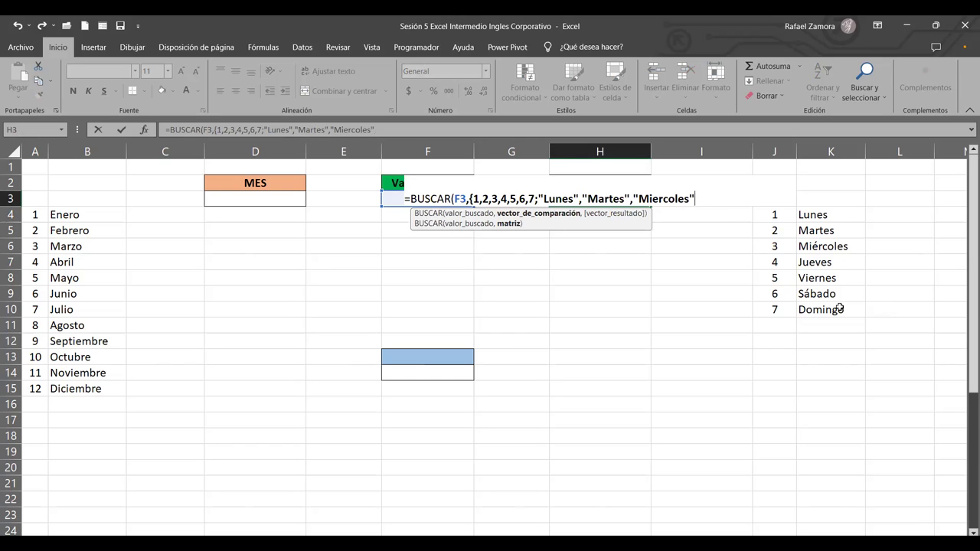
text(,"Jueves","Viernes")
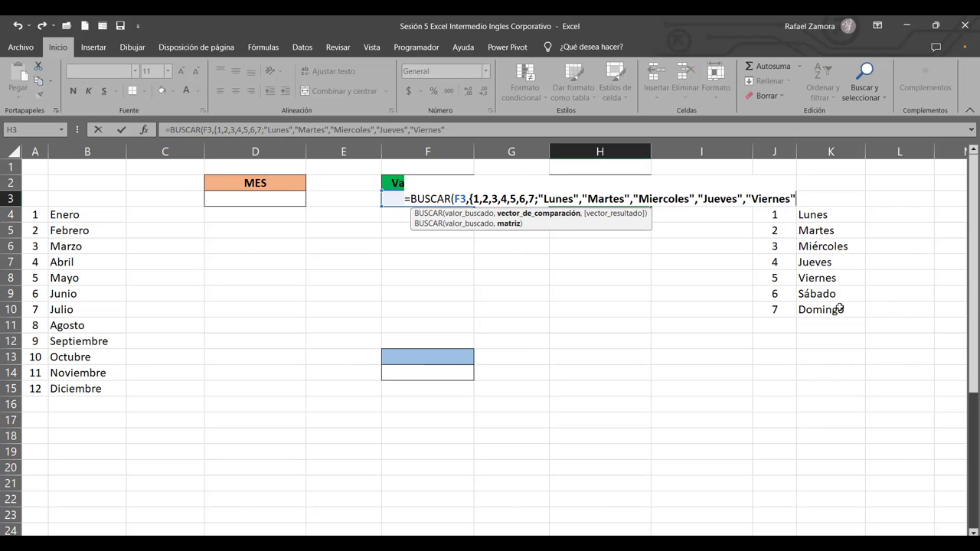
text(,"Sabado)
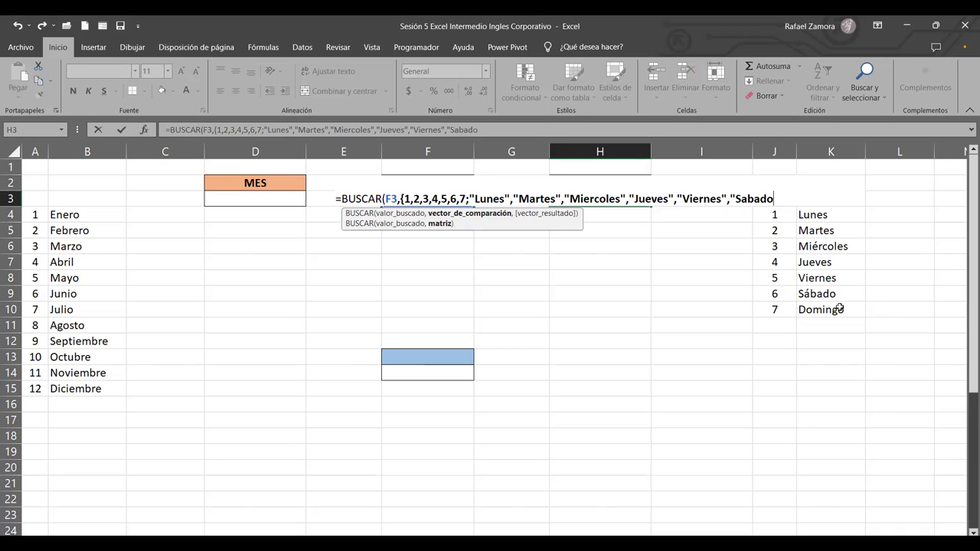
text(",)
text("Domingo")
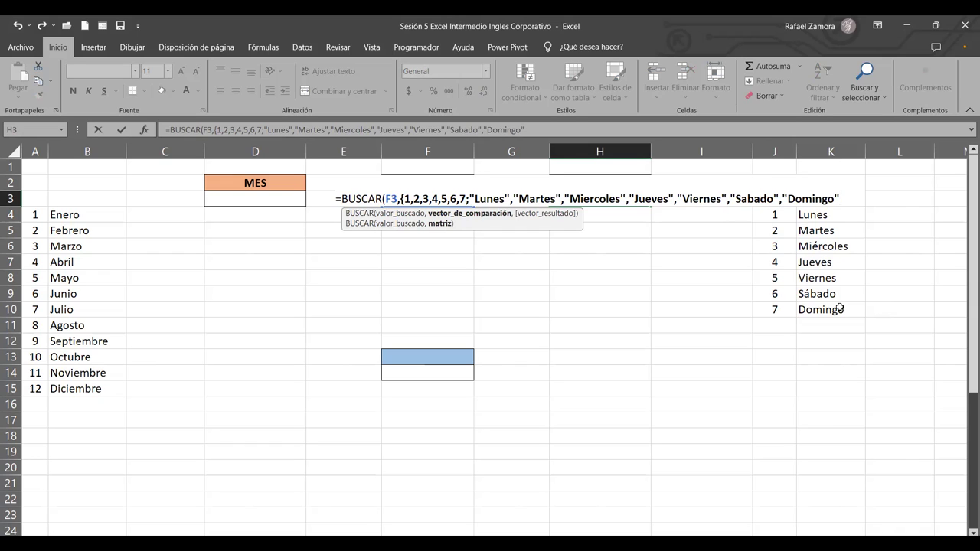
text(}))
key(Return)
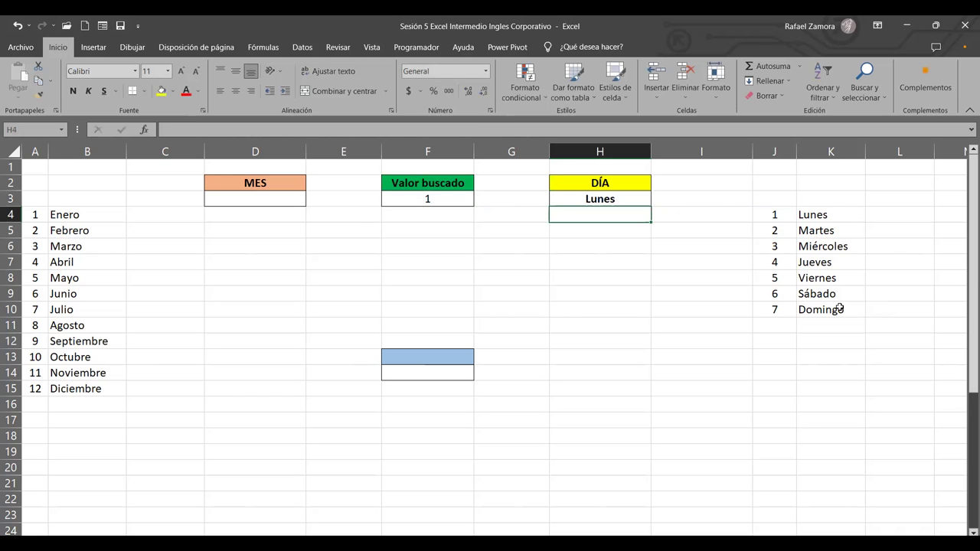
Step: Test the weekday lookup by entering 2 and then 3 in Valor buscado F3
click(455, 203)
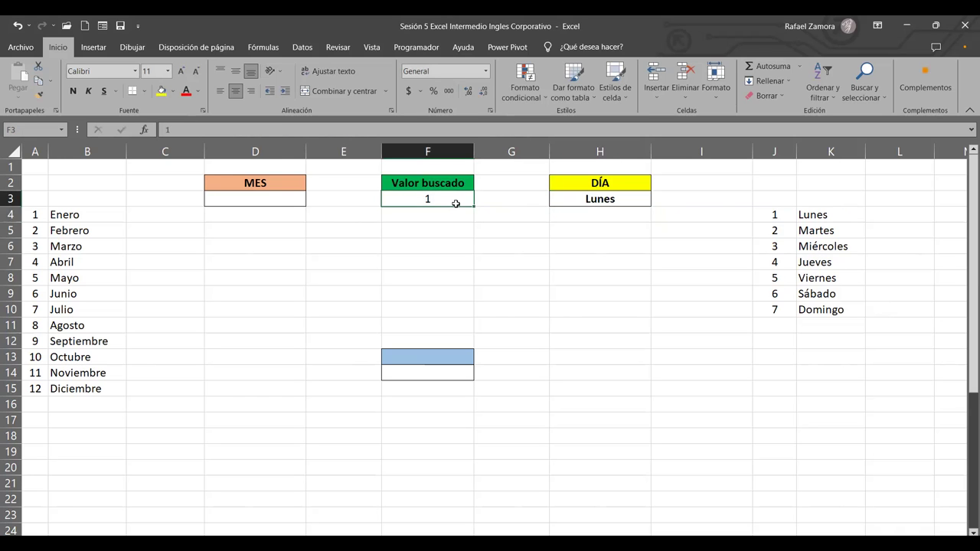
text(2)
key(Return)
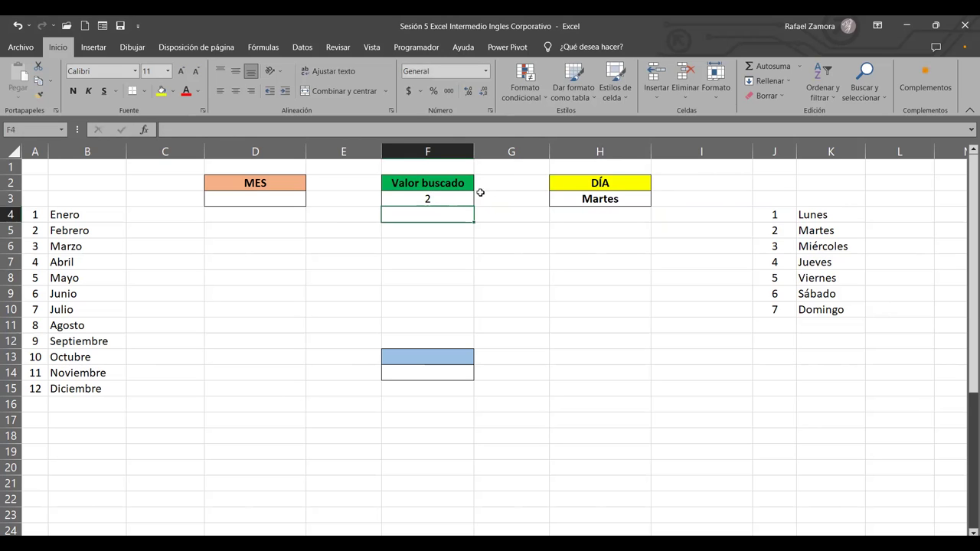
click(471, 198)
text(3)
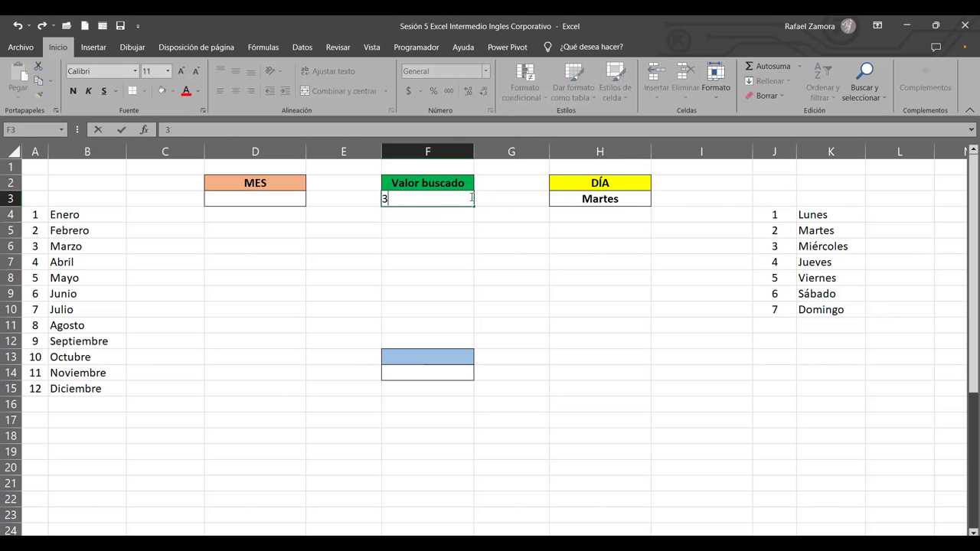
key(ctrl+Return)
Step: Enter 4, 5, 6 and 7 in F3 so H3 ends on Domingo
text(4)
key(ctrl+Return)
text(5)
key(ctrl+Return)
text(6)
key(ctrl+Return)
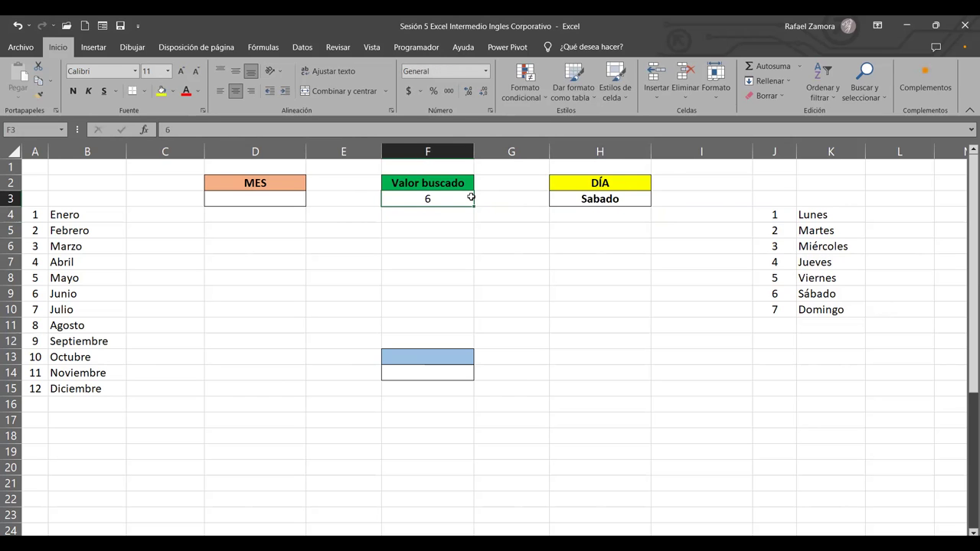
text(7)
key(ctrl+Return)
click(631, 202)
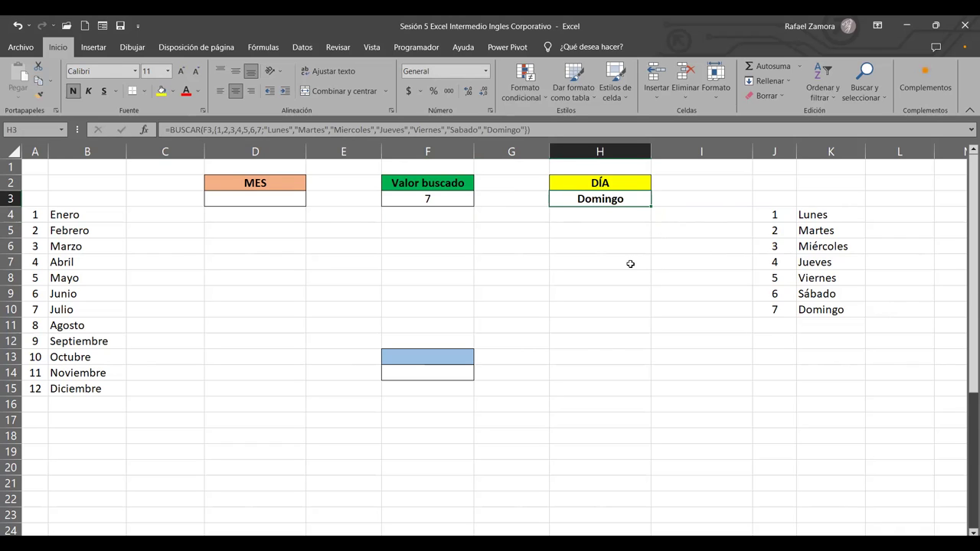
double_click(620, 202)
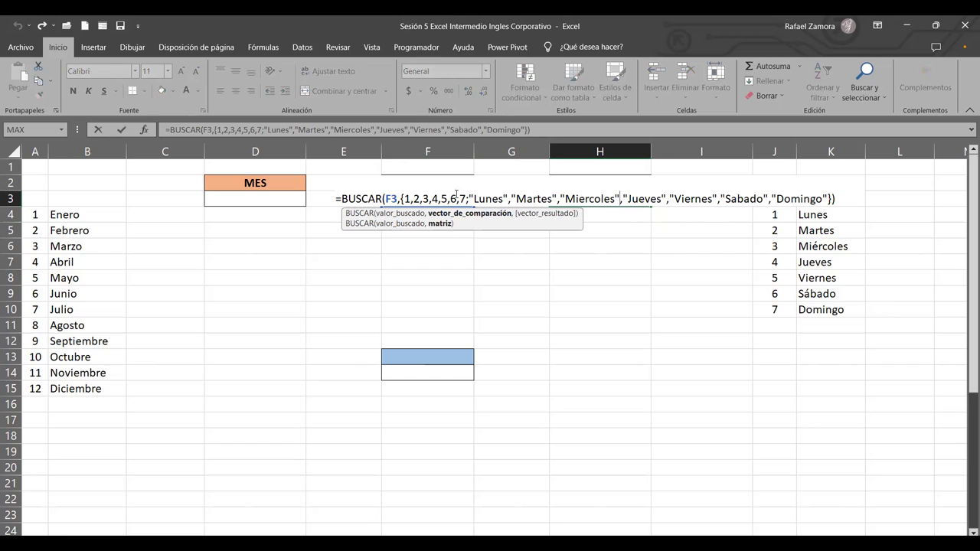
click(406, 198)
key(shift+Right)
key(shift+Right)
key(shift+Right)
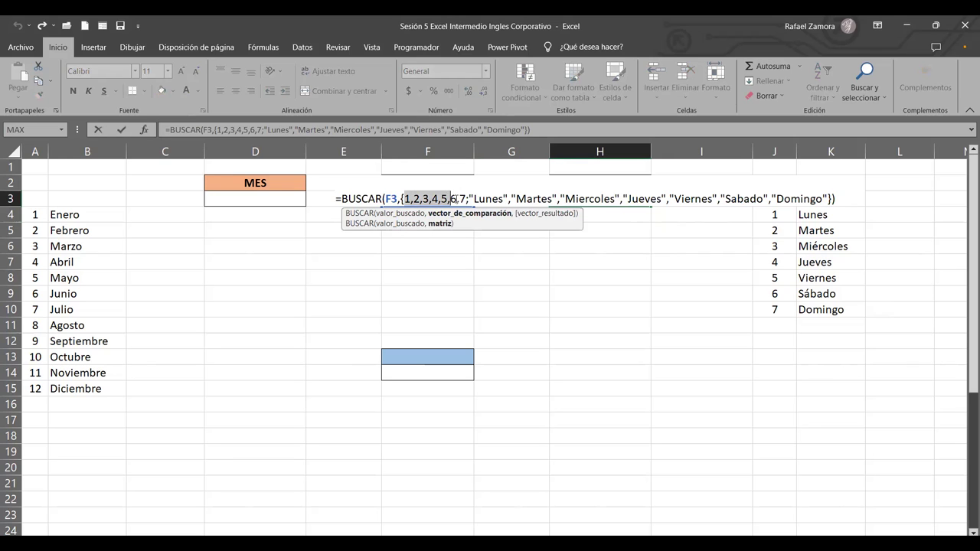
key(Right)
key(shift+Right)
key(shift+Right)
key(shift+Right)
key(shift+Right)
key(shift+Right)
key(shift+Right)
key(shift+Right)
key(shift+Right)
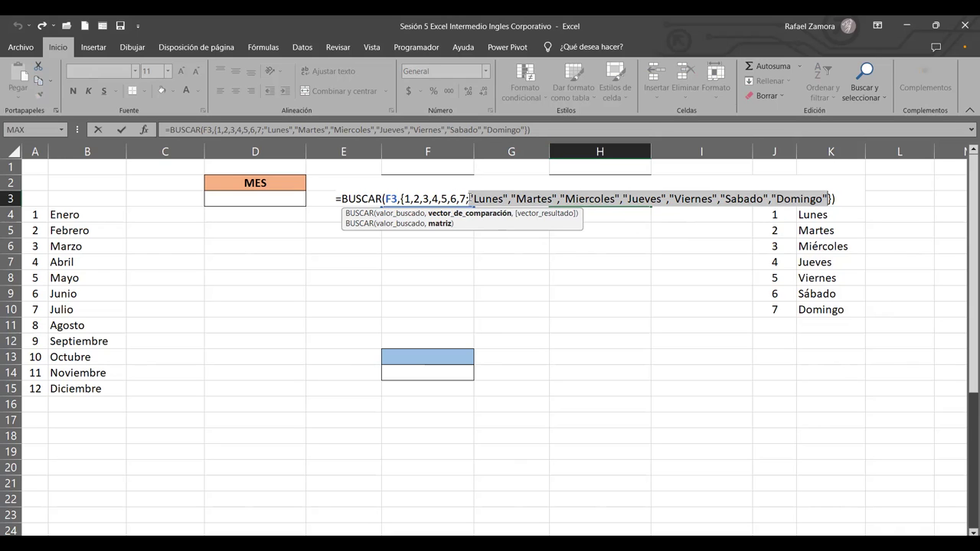
mouse_move(466, 199)
mouse_down()
mouse_move(400, 197)
mouse_move(466, 198)
mouse_up()
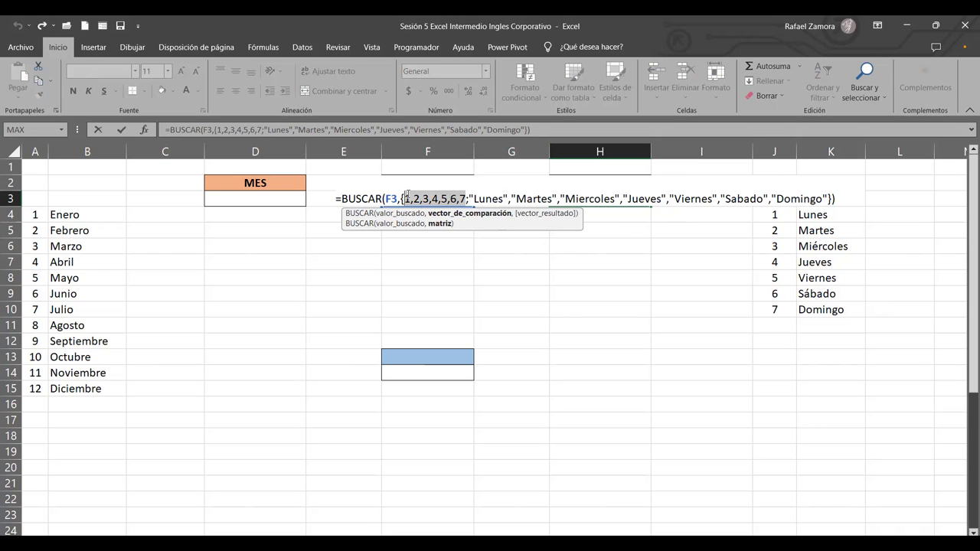
click(466, 199)
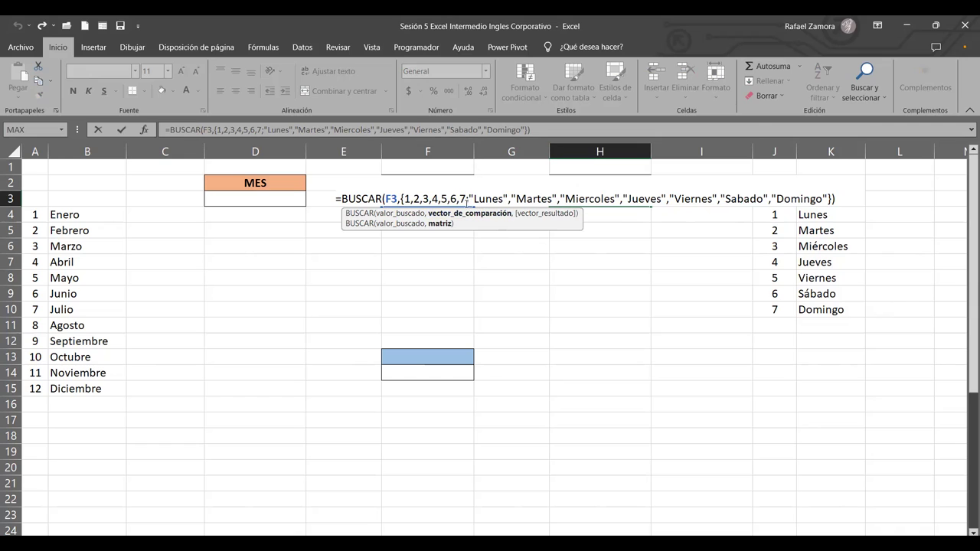
key(Return)
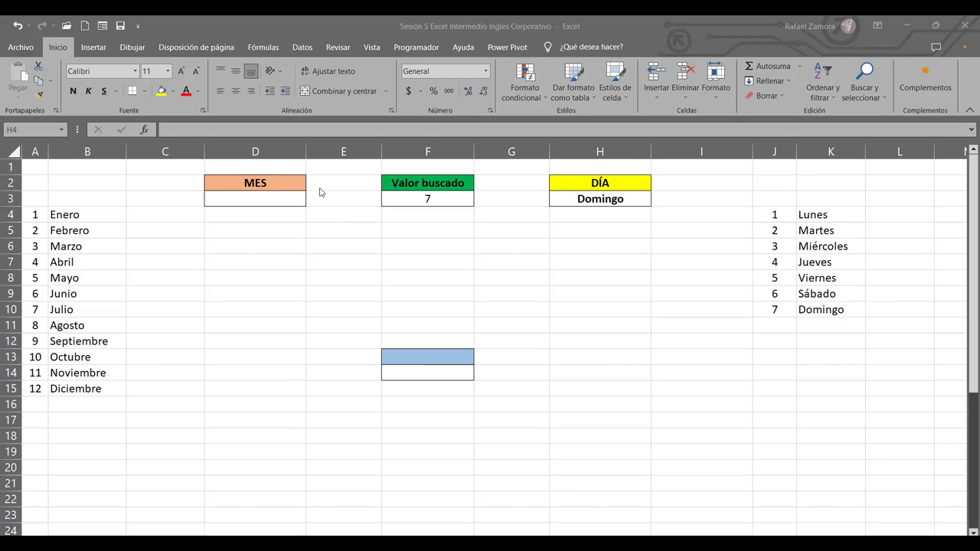
click(595, 196)
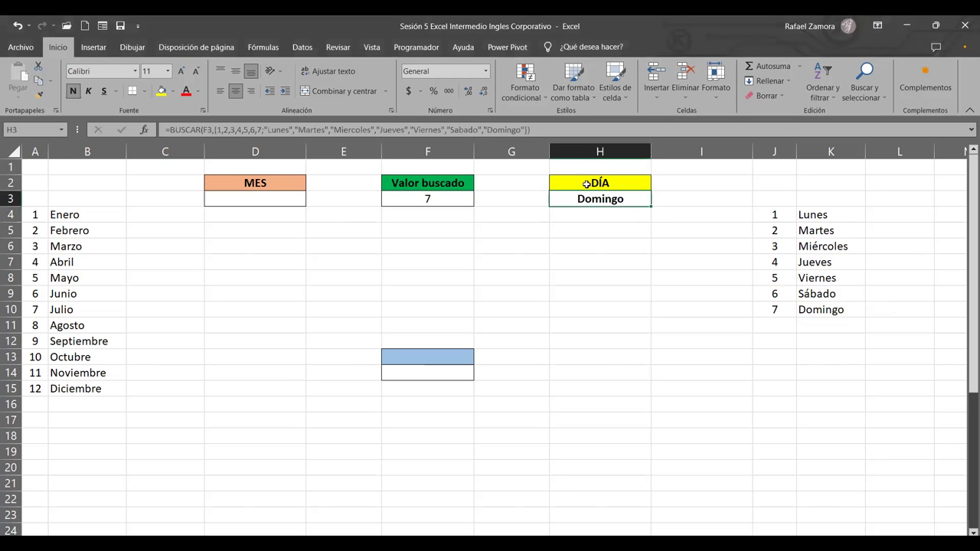
click(513, 200)
click(245, 203)
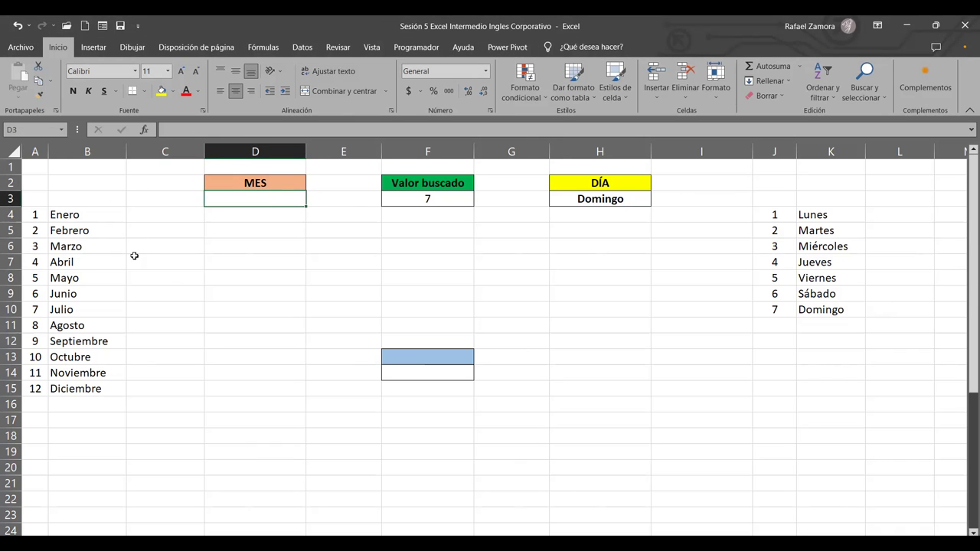
click(93, 216)
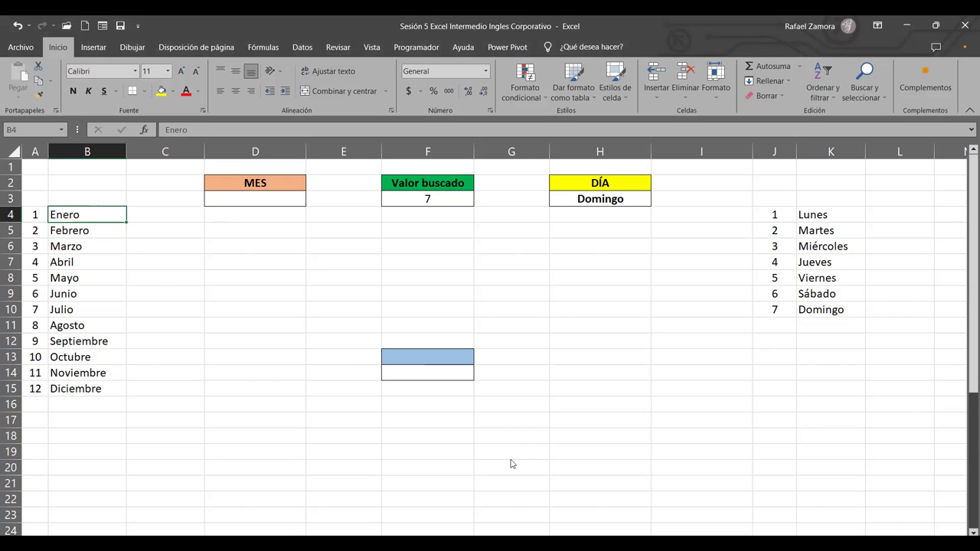
click(766, 445)
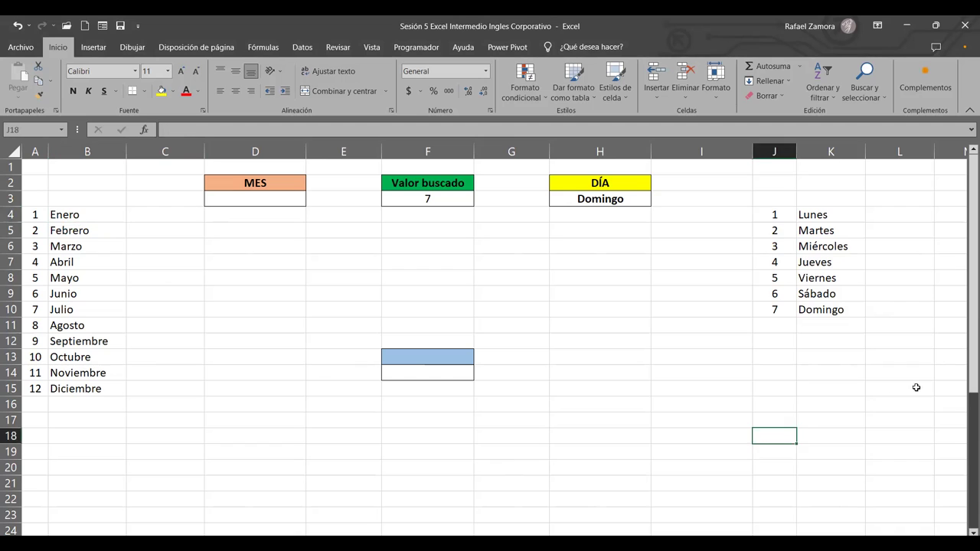
click(914, 387)
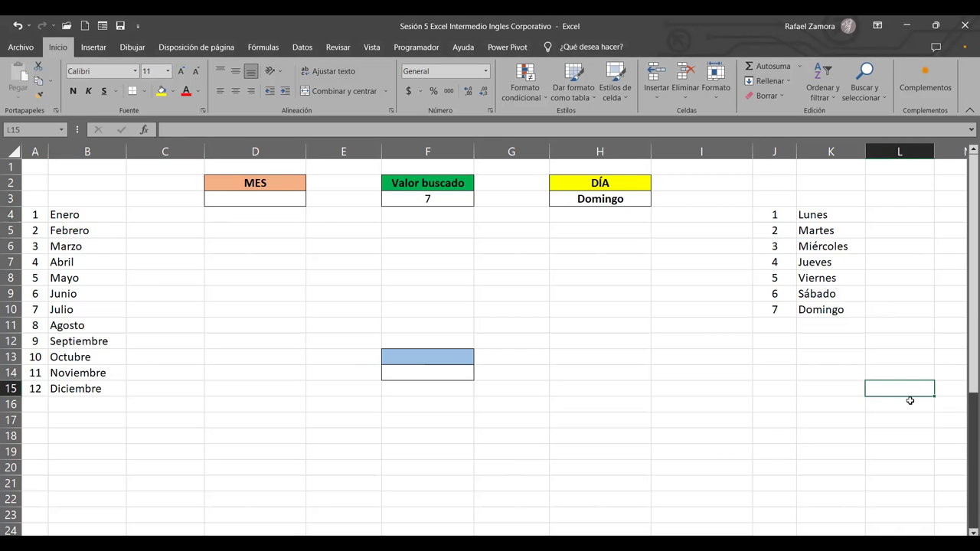
click(904, 350)
click(853, 434)
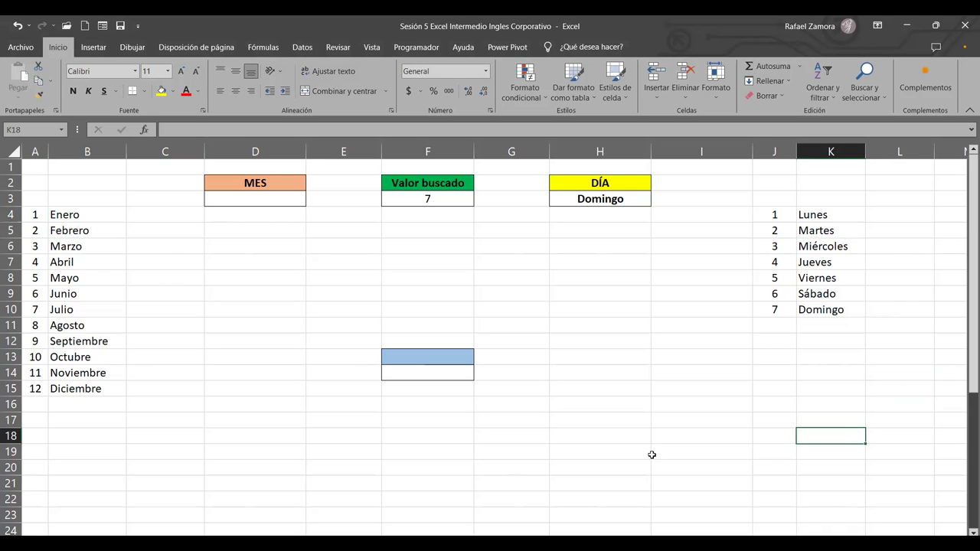
click(810, 400)
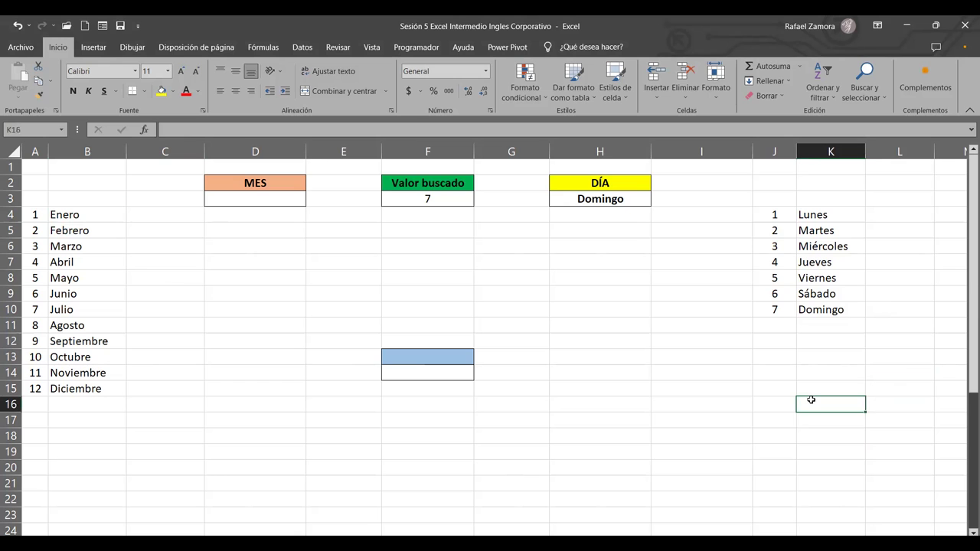